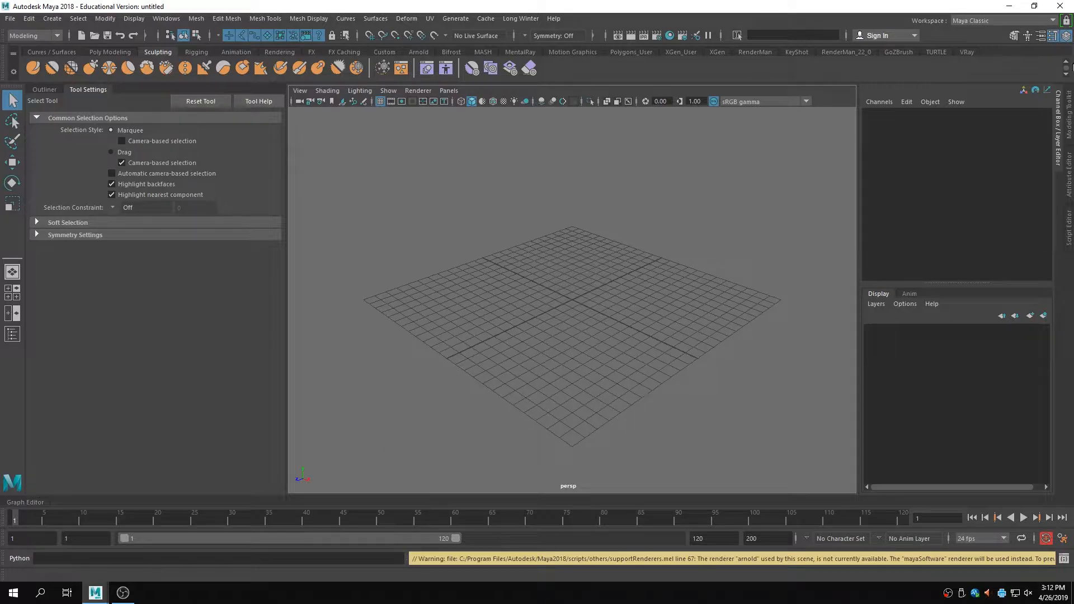
# - Switch to the second Maya window and open the scene collisionSculptResult.ma from the riggingUnion project
pyautogui.click(1009, 5)
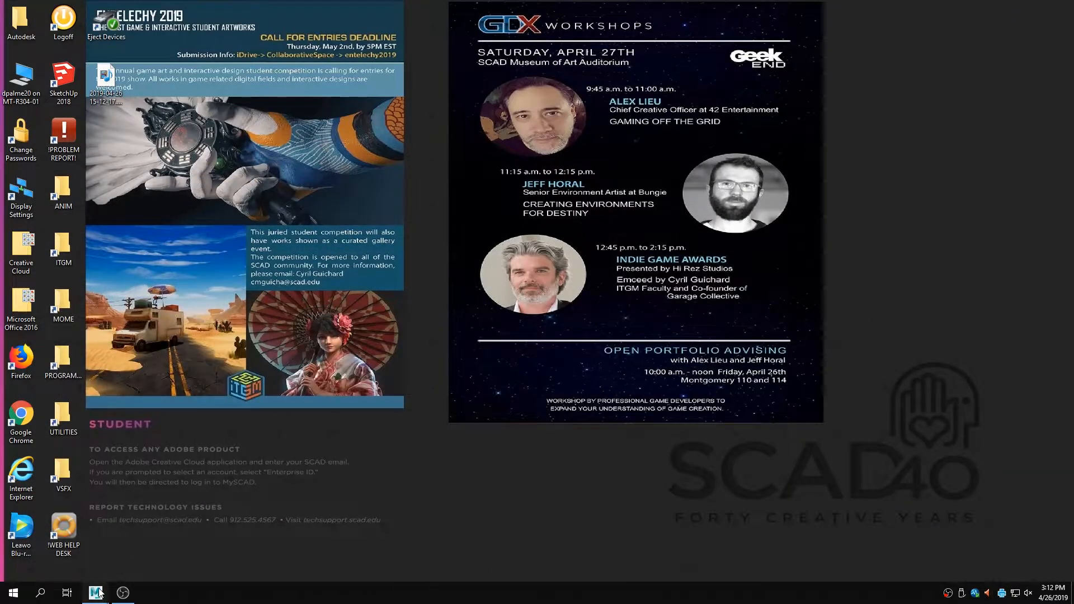
pyautogui.moveTo(95, 593)
pyautogui.click(224, 532)
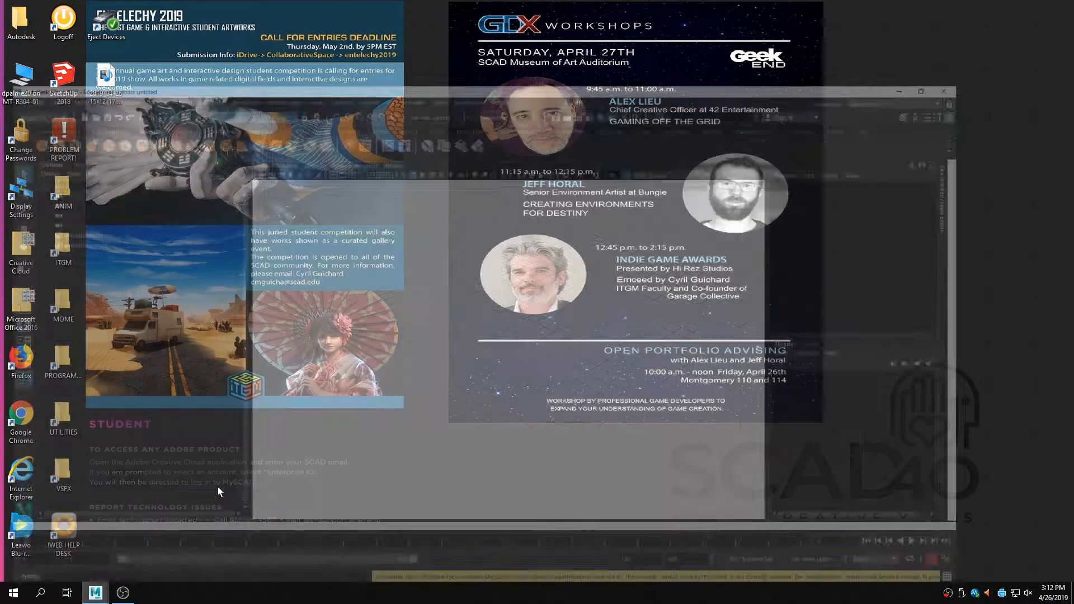
pyautogui.click(10, 18)
pyautogui.click(28, 49)
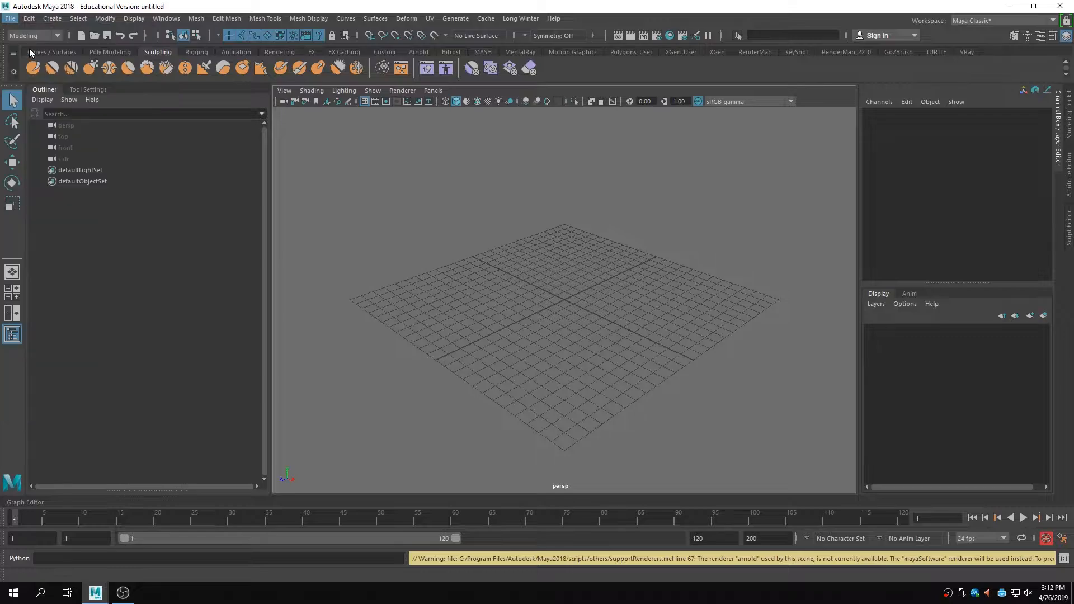
pyautogui.click(243, 191)
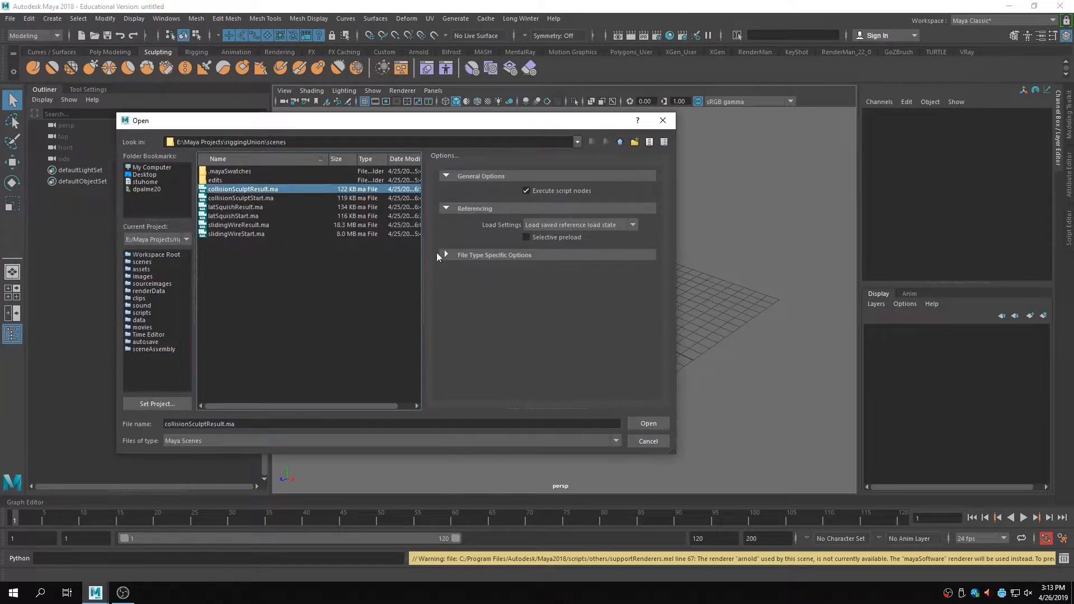
pyautogui.click(652, 424)
# - Move the torus vertically against the top of the cube to demonstrate the finished collision deformation
pyautogui.keyDown('alt'); pyautogui.moveTo(458, 293); pyautogui.dragTo(586, 307, button='right'); pyautogui.keyUp('alt')
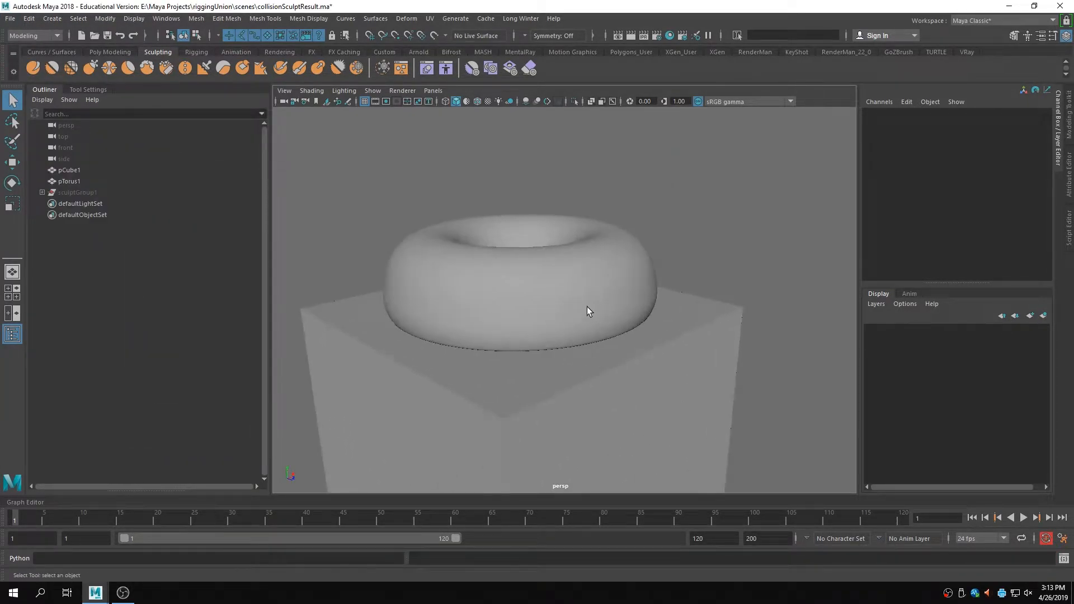
pyautogui.click(586, 307)
pyautogui.scroll(-3, 650, 351)
pyautogui.keyDown('alt'); pyautogui.moveTo(650, 351); pyautogui.dragTo(657, 344); pyautogui.keyUp('alt')
pyautogui.press('w')
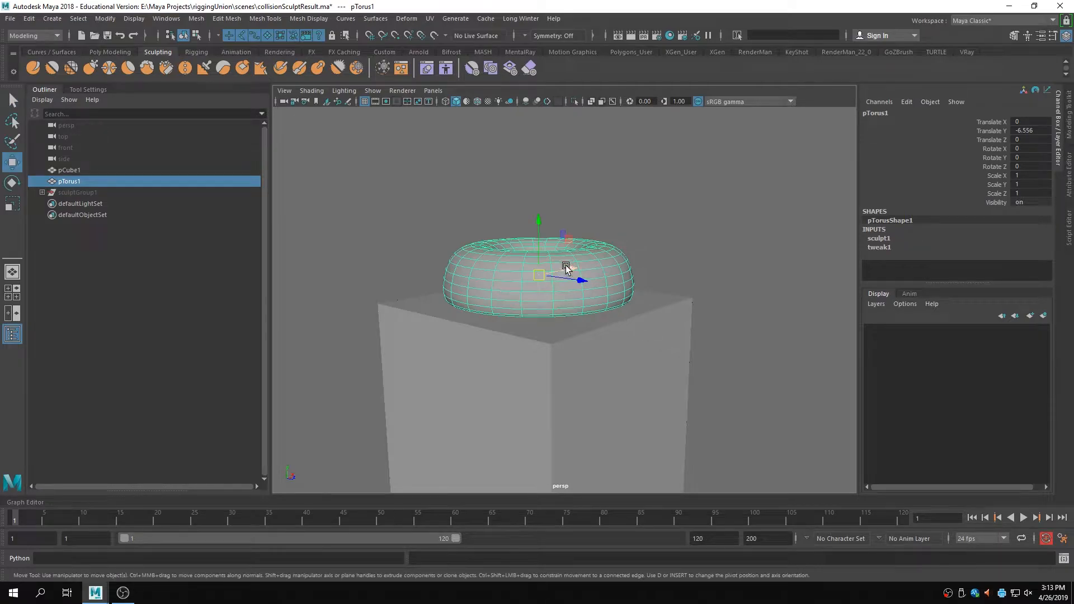
pyautogui.moveTo(537, 223)
pyautogui.mouseDown()
pyautogui.moveTo(546, 171)
pyautogui.moveTo(547, 222)
pyautogui.moveTo(545, 157)
pyautogui.moveTo(546, 210)
pyautogui.mouseUp()
pyautogui.click(749, 209)
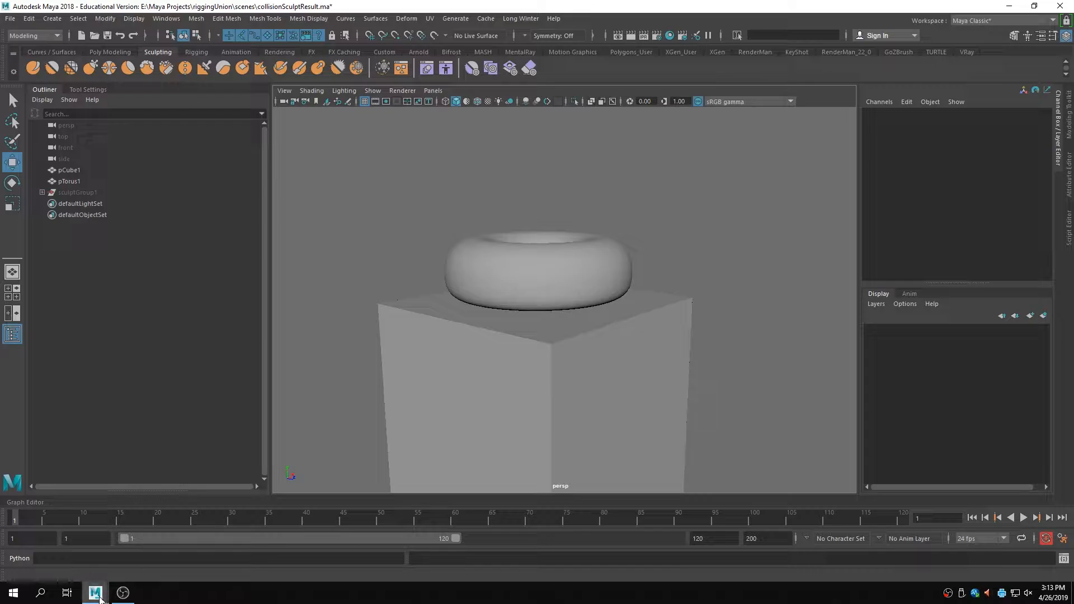
# - Switch to the other Maya window containing the empty untitled scene
pyautogui.moveTo(95, 592)
pyautogui.click(410, 546)
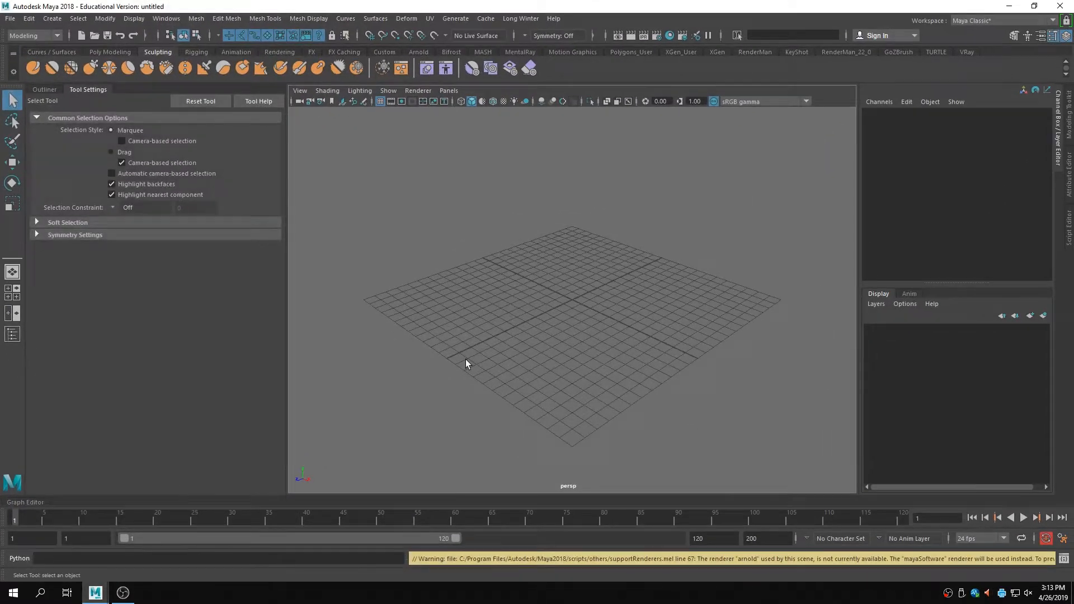
pyautogui.click(10, 19)
pyautogui.click(28, 48)
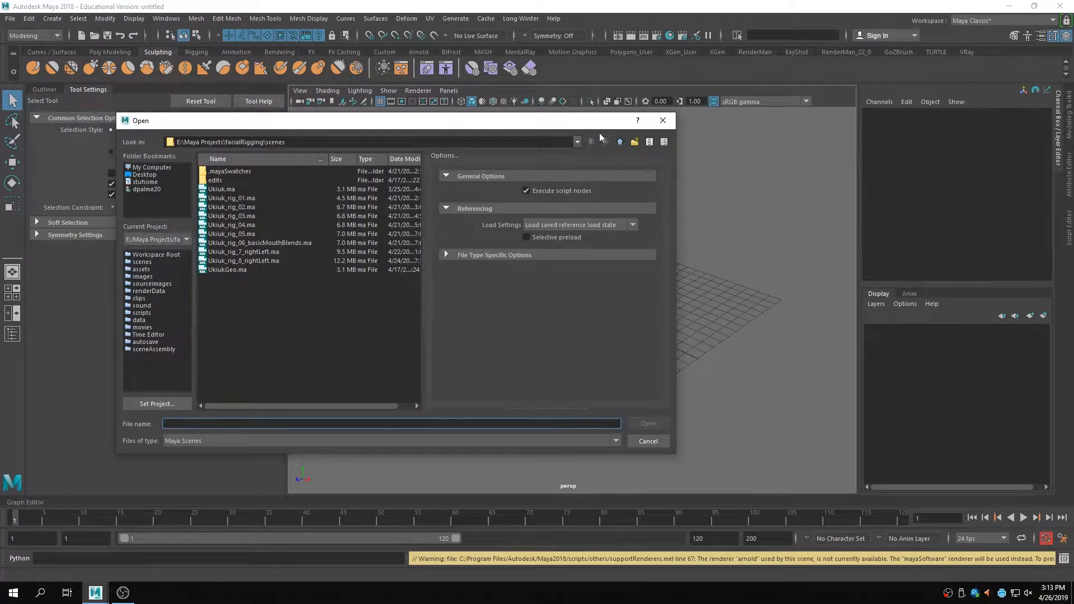
pyautogui.click(648, 441)
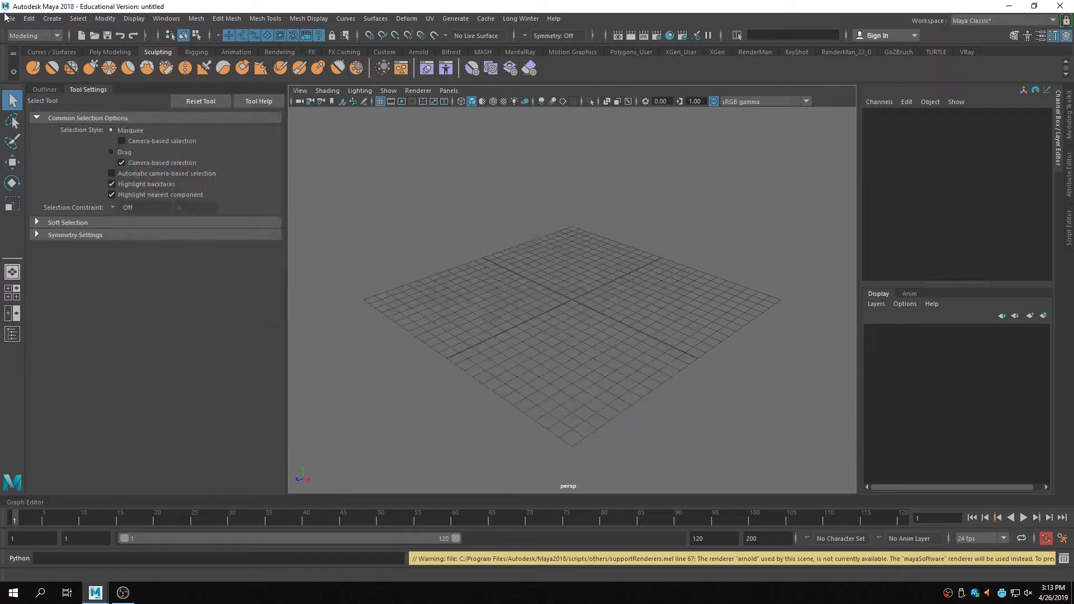
# - Set the current project to the riggingUnion folder in E:\Maya Projects
pyautogui.click(10, 18)
pyautogui.click(64, 357)
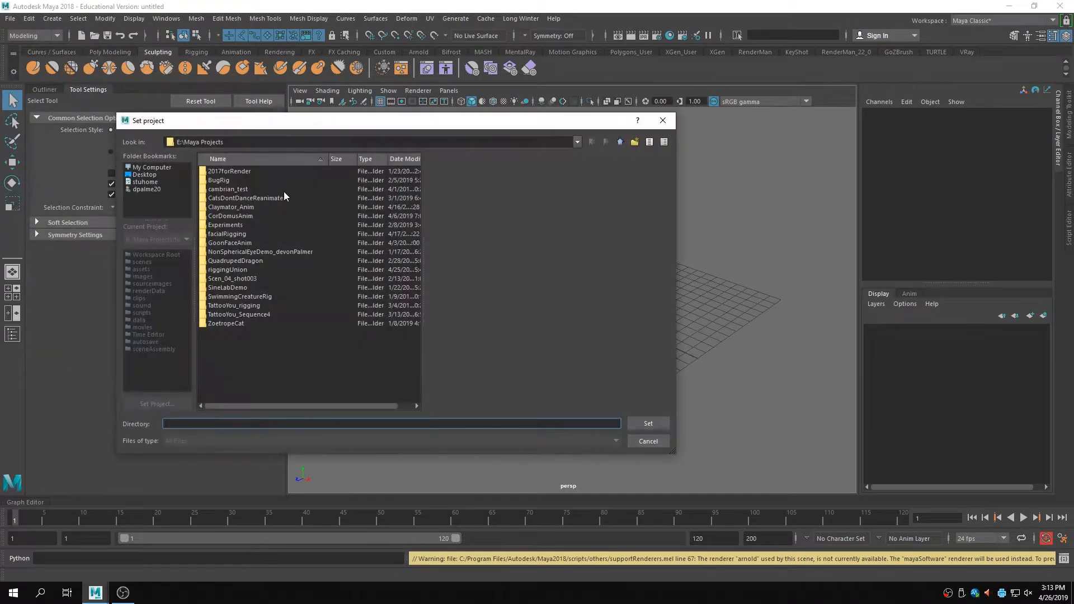
pyautogui.click(240, 272)
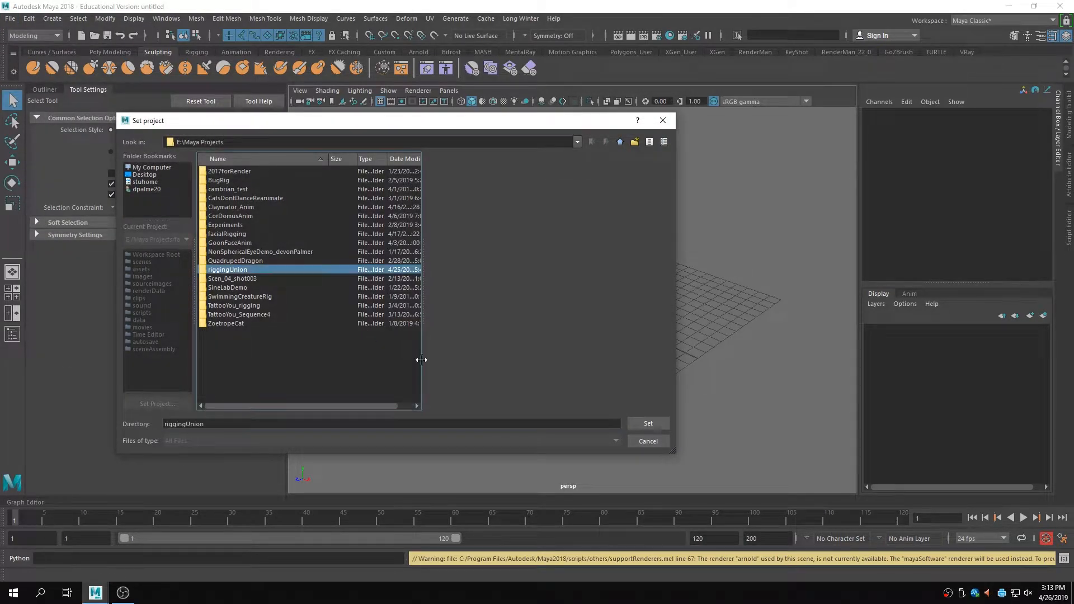
pyautogui.click(649, 423)
# - Open the scene collisionSculptStart.ma from the project's scenes folder
pyautogui.click(11, 19)
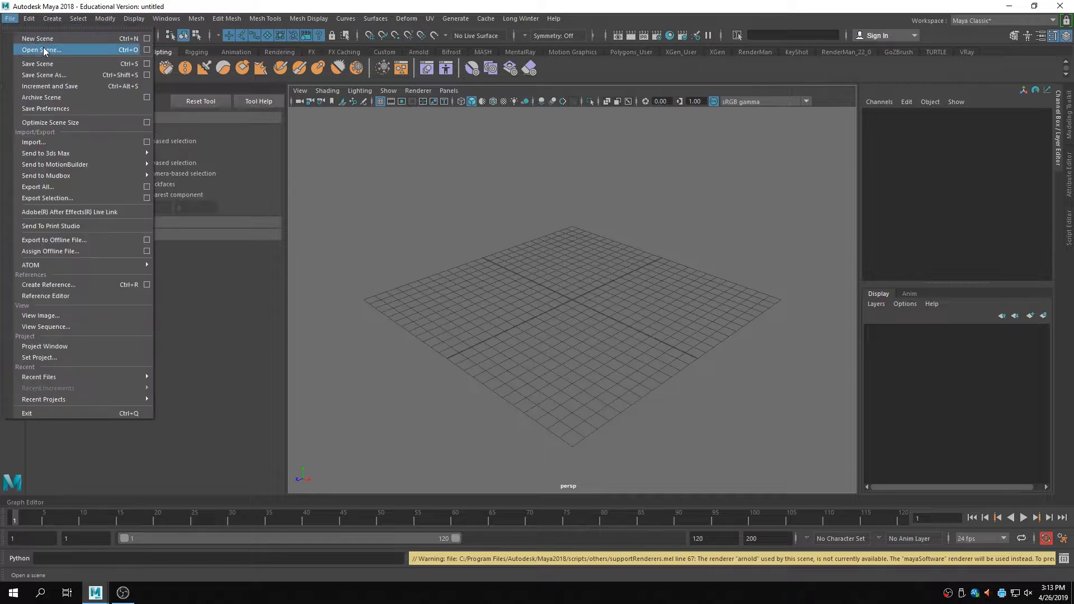
pyautogui.click(34, 46)
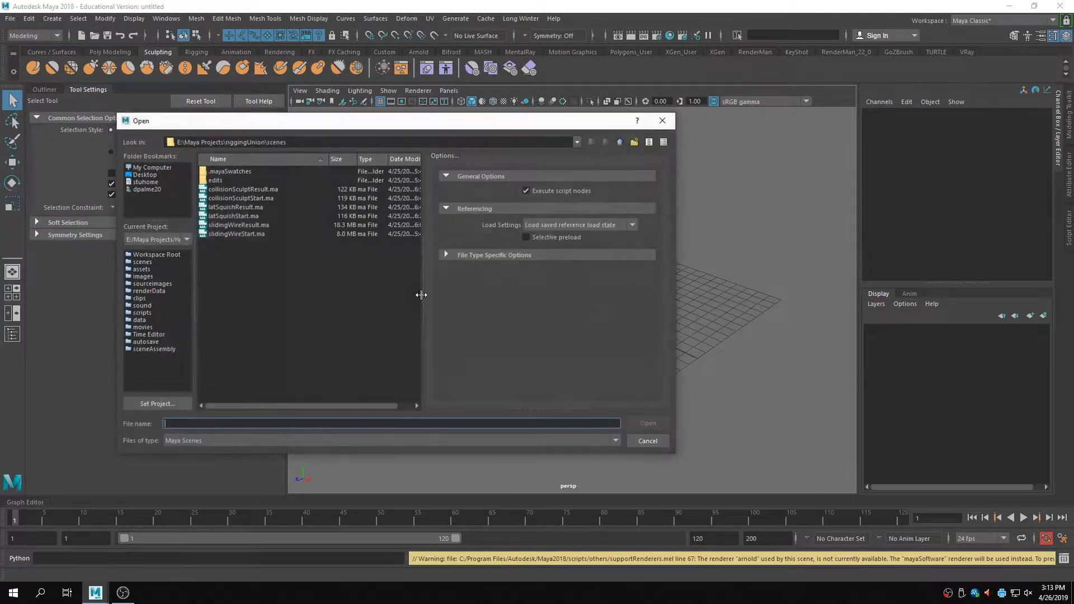
pyautogui.click(261, 197)
pyautogui.click(659, 424)
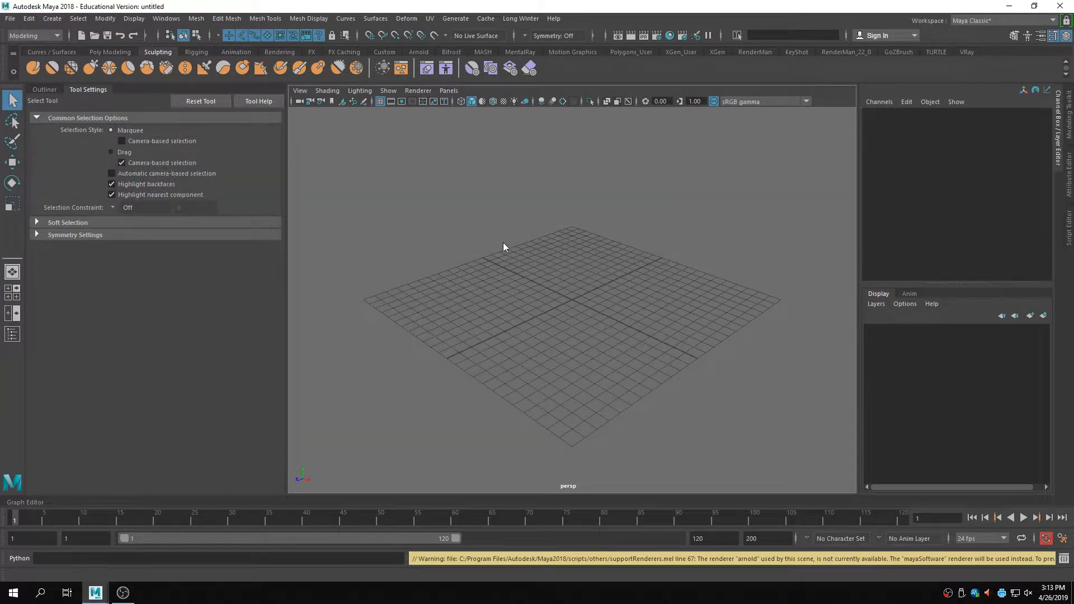
# - Examine the cube and the torus above it from several angles, selecting each object in turn
pyautogui.keyDown('alt'); pyautogui.moveTo(492, 243); pyautogui.dragTo(524, 297); pyautogui.keyUp('alt')
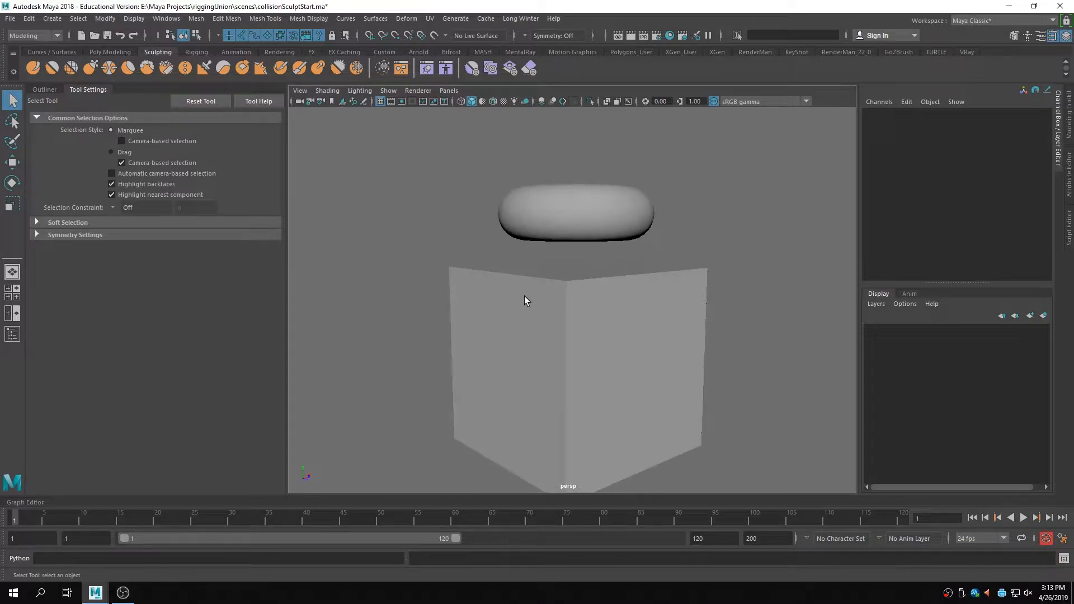
pyautogui.click(647, 345)
pyautogui.keyDown('alt'); pyautogui.moveTo(736, 343); pyautogui.dragTo(658, 354); pyautogui.keyUp('alt')
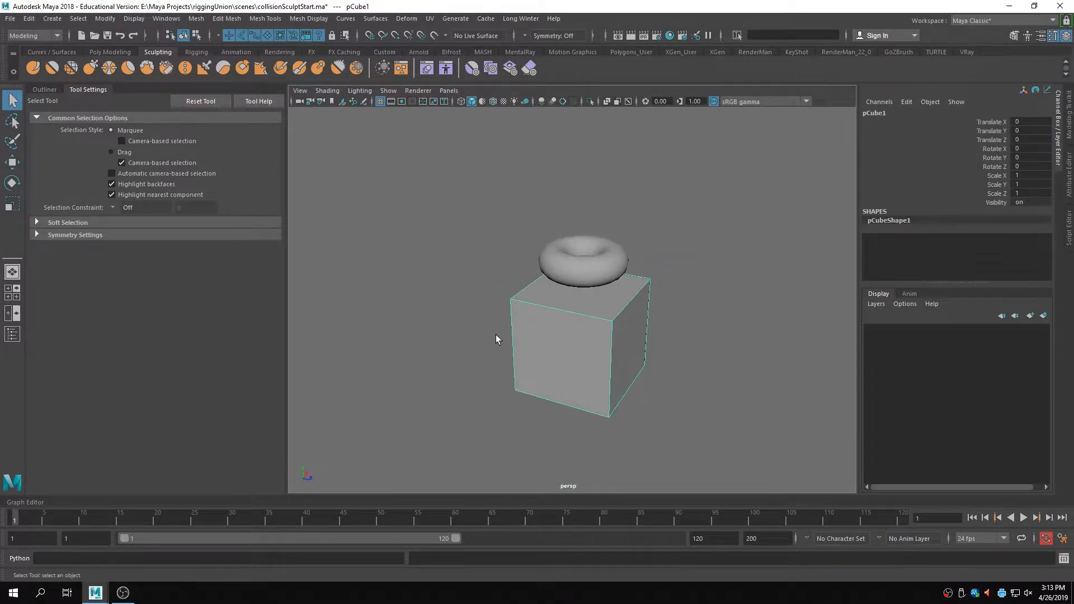
pyautogui.keyDown('alt'); pyautogui.moveTo(496, 334); pyautogui.dragTo(632, 306, button='right'); pyautogui.keyUp('alt')
pyautogui.keyDown('alt'); pyautogui.moveTo(632, 306); pyautogui.dragTo(600, 366, button='middle'); pyautogui.keyUp('alt')
pyautogui.moveTo(599, 367)
pyautogui.keyDown('alt'); pyautogui.mouseDown()
pyautogui.moveTo(594, 336)
pyautogui.moveTo(580, 338)
pyautogui.moveTo(605, 357)
pyautogui.mouseUp(); pyautogui.keyUp('alt')
pyautogui.click(557, 290)
pyautogui.keyDown('alt'); pyautogui.moveTo(606, 358); pyautogui.dragTo(630, 343, button='right'); pyautogui.keyUp('alt')
pyautogui.keyDown('alt'); pyautogui.moveTo(630, 344); pyautogui.dragTo(630, 332); pyautogui.keyUp('alt')
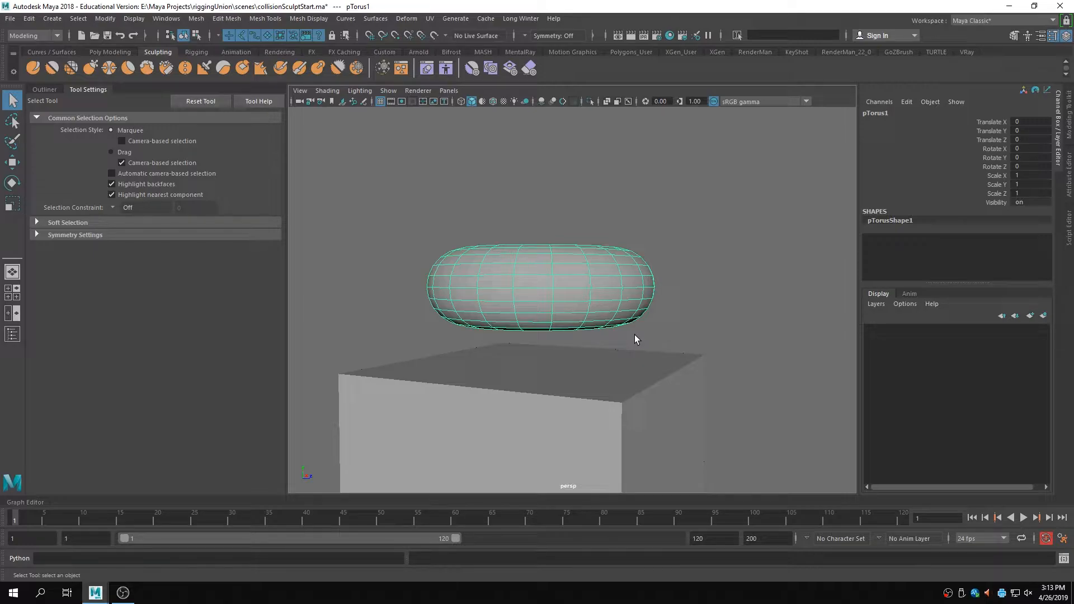
pyautogui.click(753, 293)
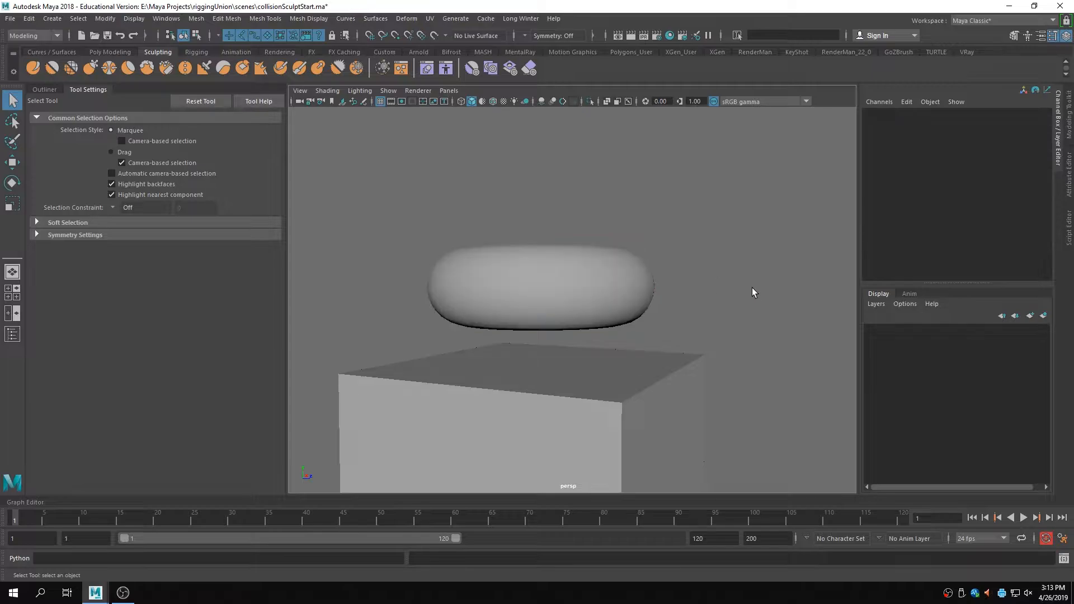
pyautogui.keyDown('alt'); pyautogui.moveTo(753, 292); pyautogui.dragTo(559, 257); pyautogui.keyUp('alt')
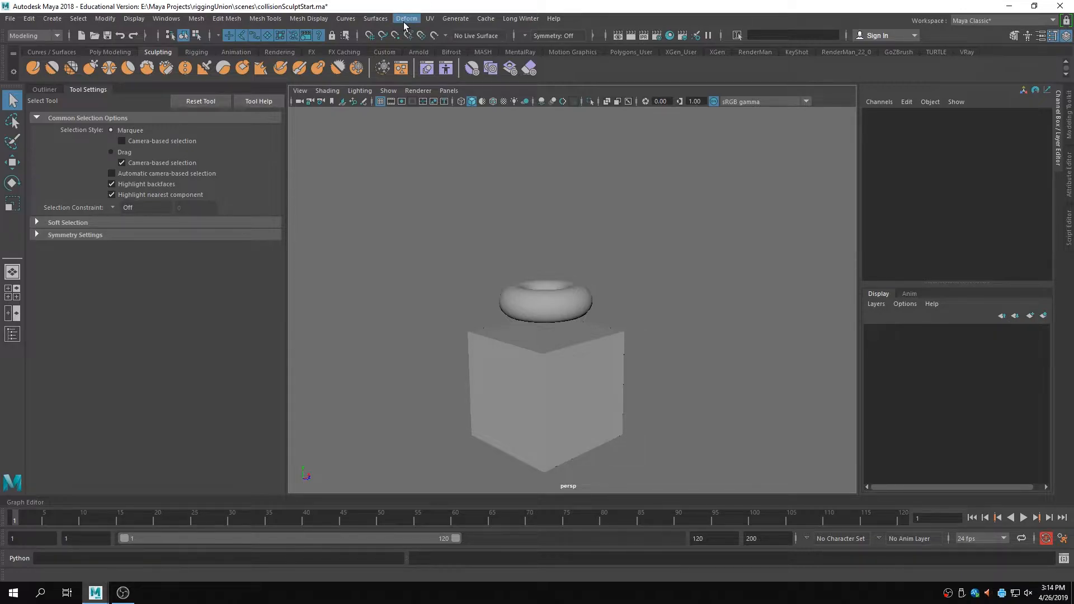
# - Switch the menu set from Modeling to Rigging to make the full set of deformers available
pyautogui.click(24, 35)
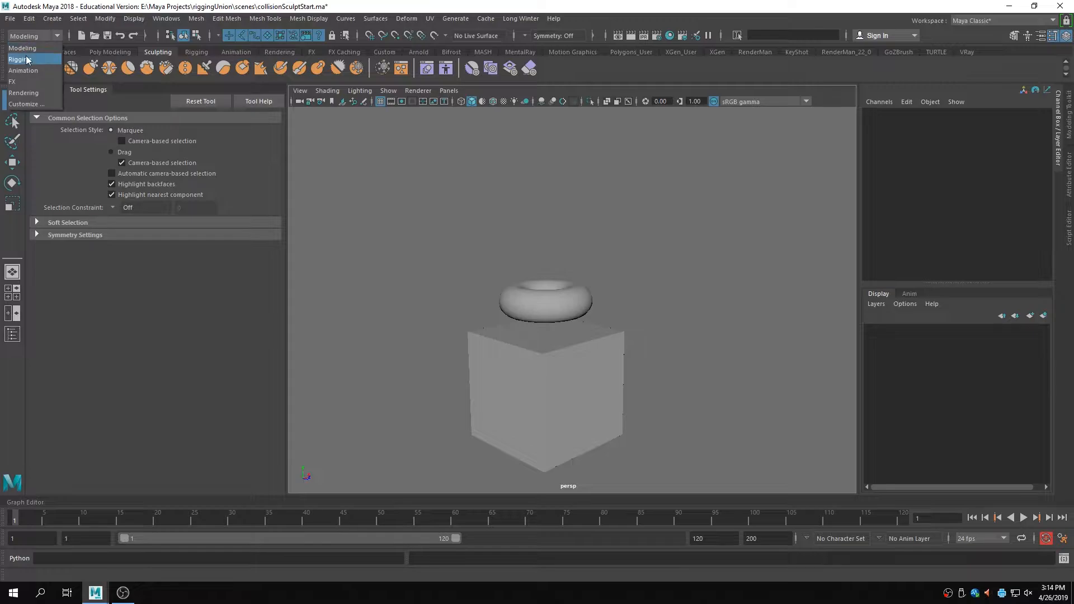
pyautogui.click(26, 55)
pyautogui.click(252, 19)
pyautogui.click(252, 19)
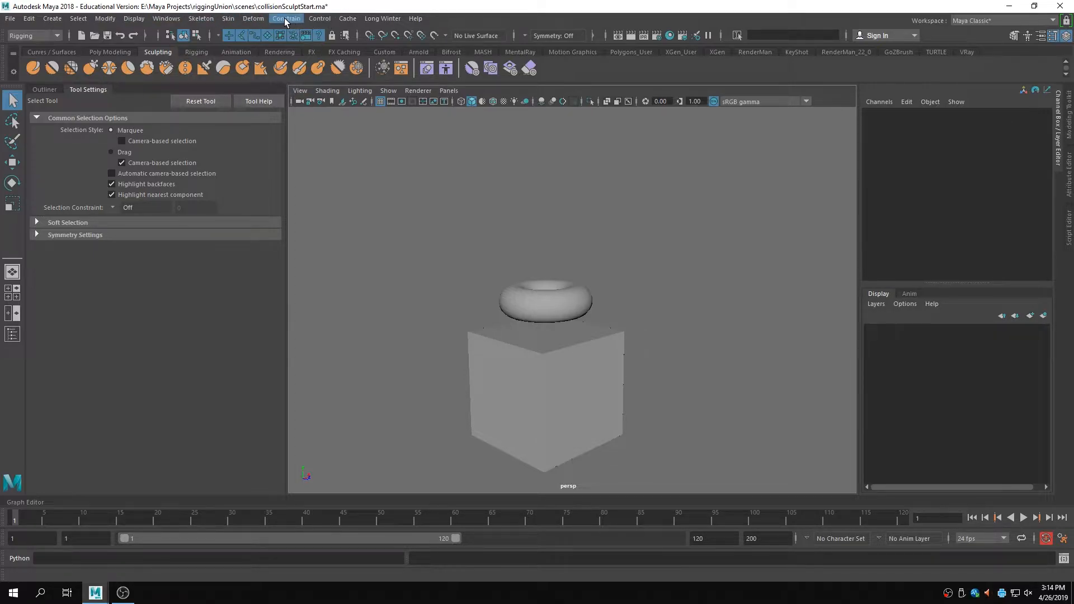
# - Create a Sculpt deformer on the torus in Stretch mode, with Group sculptor with locator enabled
pyautogui.click(539, 297)
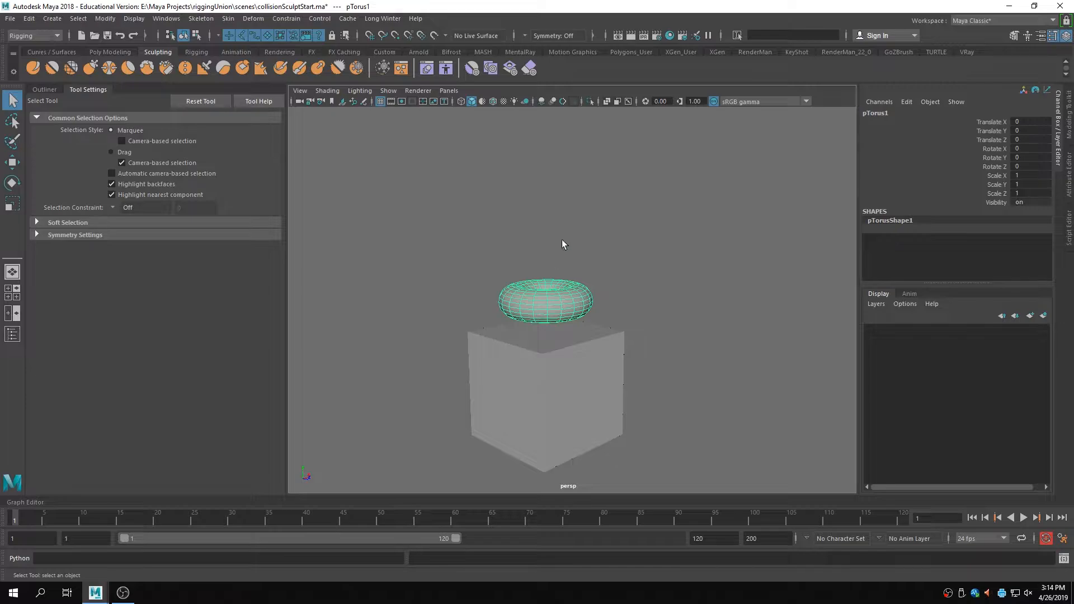
pyautogui.click(253, 18)
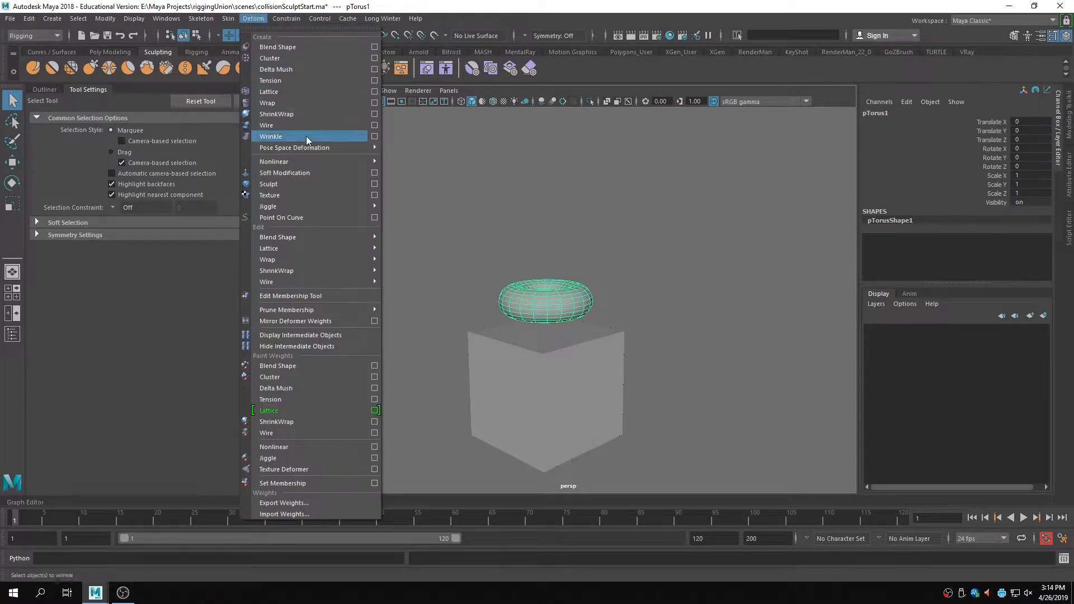
pyautogui.click(376, 186)
pyautogui.moveTo(505, 239)
pyautogui.mouseDown()
pyautogui.moveTo(302, 134)
pyautogui.moveTo(262, 139)
pyautogui.mouseUp()
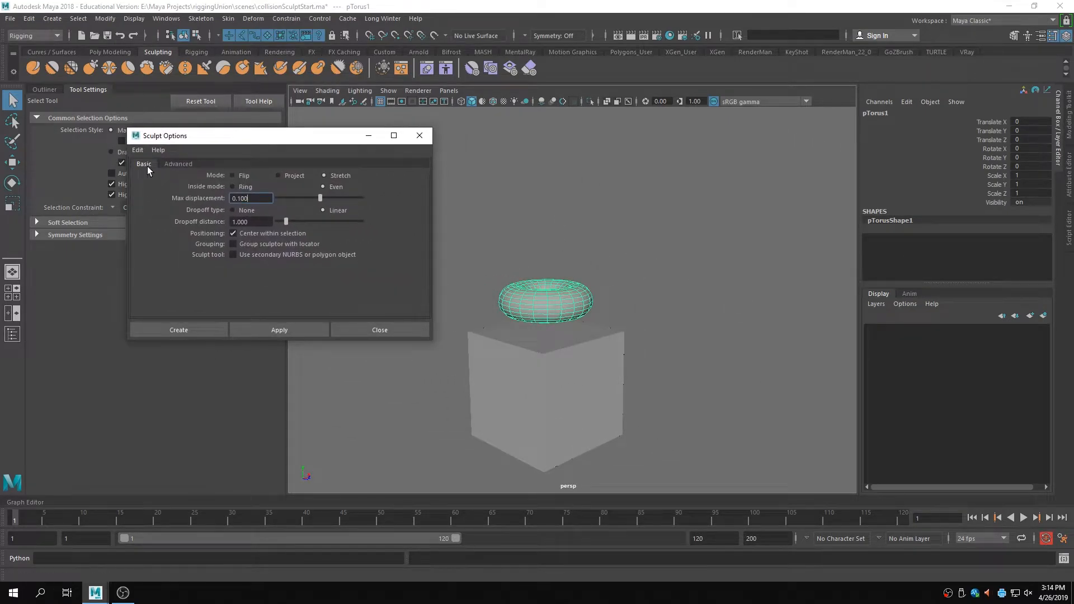
pyautogui.moveTo(559, 374)
pyautogui.keyDown('alt'); pyautogui.mouseDown()
pyautogui.moveTo(588, 382)
pyautogui.moveTo(603, 363)
pyautogui.mouseUp(); pyautogui.keyUp('alt')
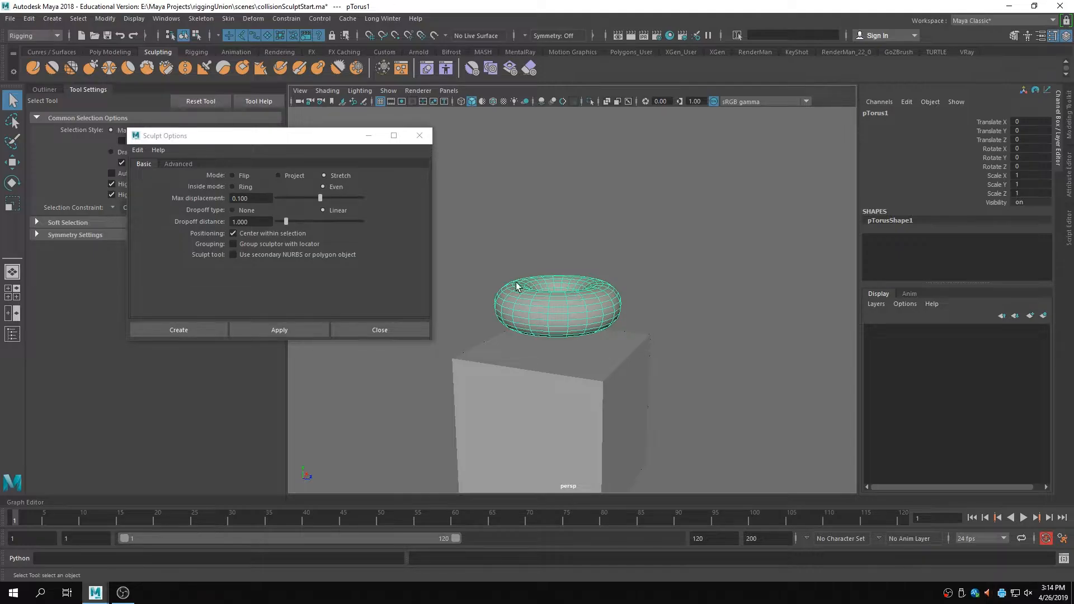
pyautogui.keyDown('alt'); pyautogui.moveTo(650, 374); pyautogui.dragTo(604, 378); pyautogui.keyUp('alt')
pyautogui.keyDown('alt'); pyautogui.moveTo(496, 363); pyautogui.dragTo(532, 367); pyautogui.keyUp('alt')
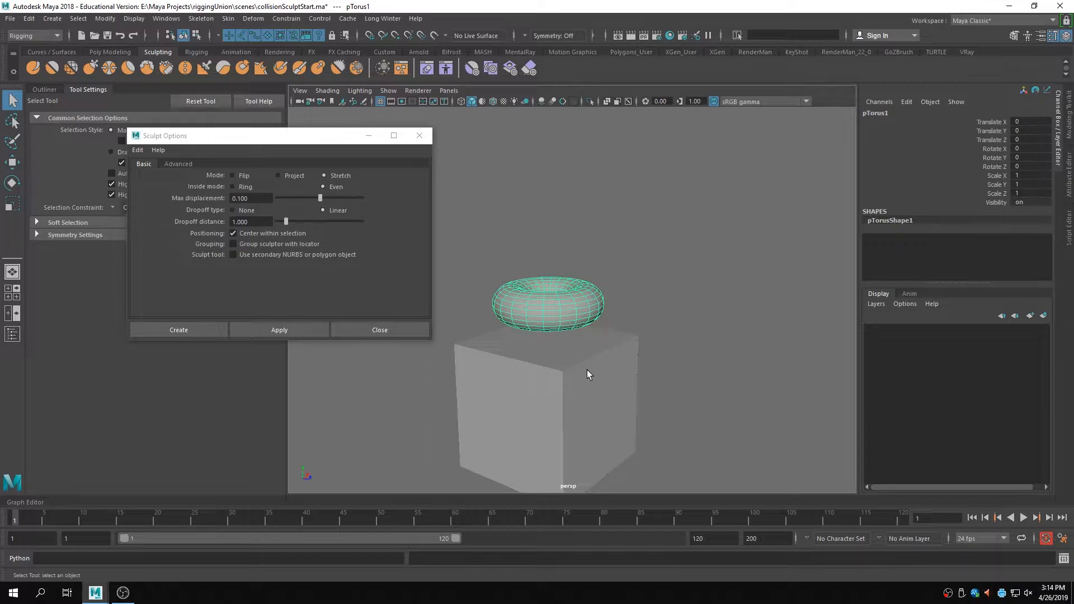
pyautogui.click(232, 245)
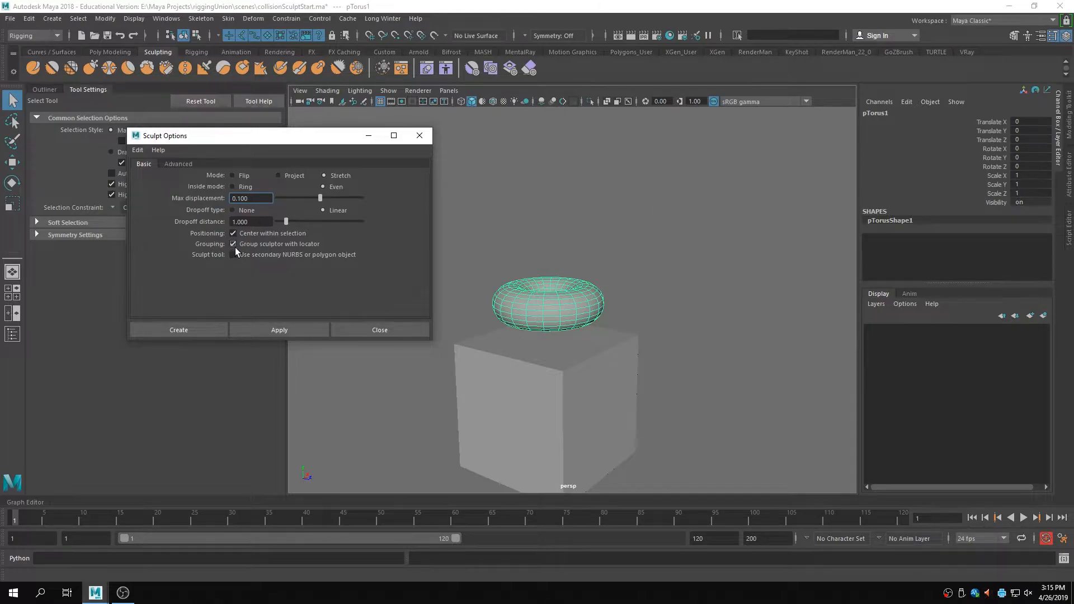
pyautogui.click(174, 330)
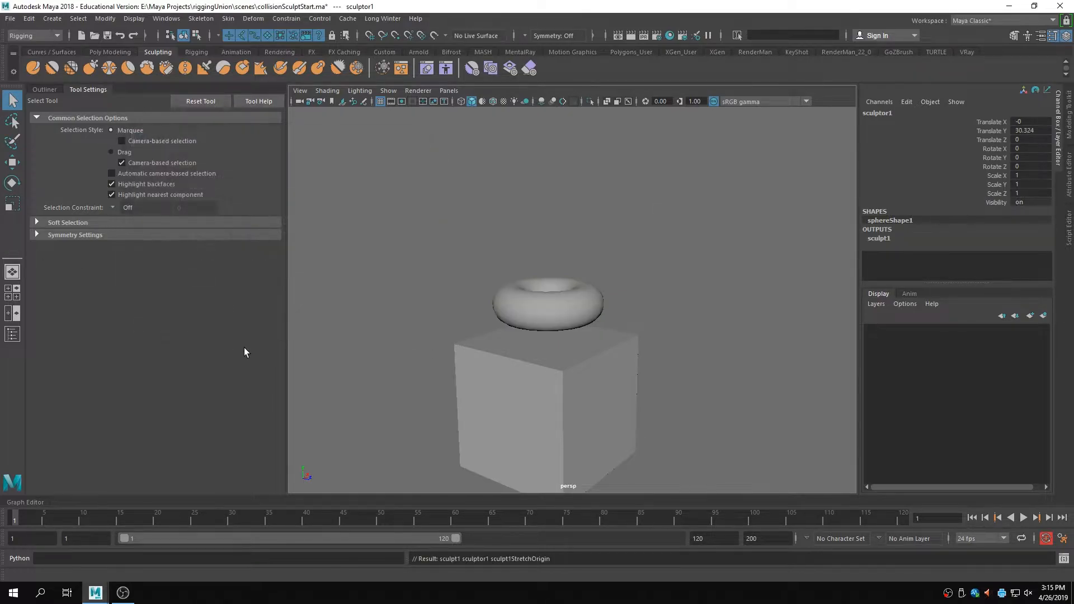
# - Show the Outliner and isolate sculptGroup1 in the perspective view
pyautogui.click(44, 88)
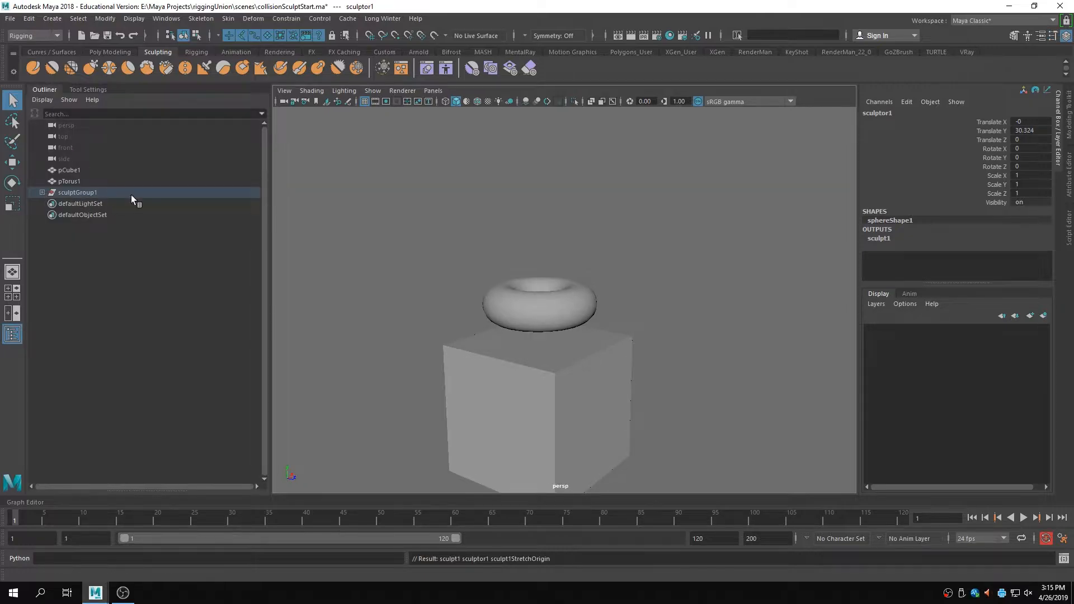
pyautogui.click(86, 194)
pyautogui.hotkey('ctrl', '1')
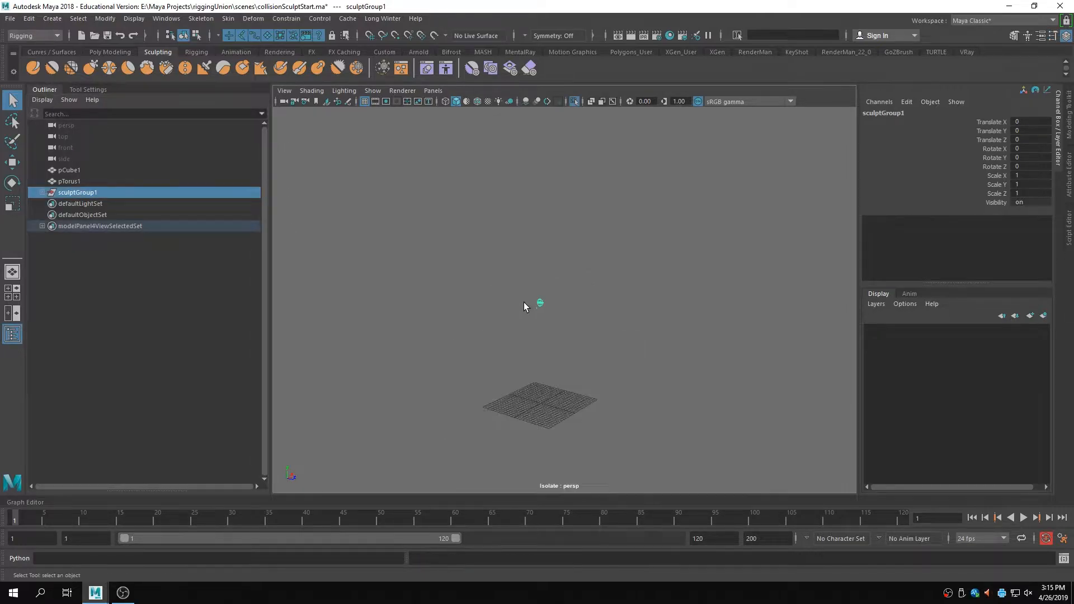
pyautogui.keyDown('alt'); pyautogui.moveTo(514, 305); pyautogui.dragTo(805, 313, button='right'); pyautogui.keyUp('alt')
pyautogui.keyDown('alt'); pyautogui.moveTo(498, 350); pyautogui.dragTo(549, 348, button='middle'); pyautogui.keyUp('alt')
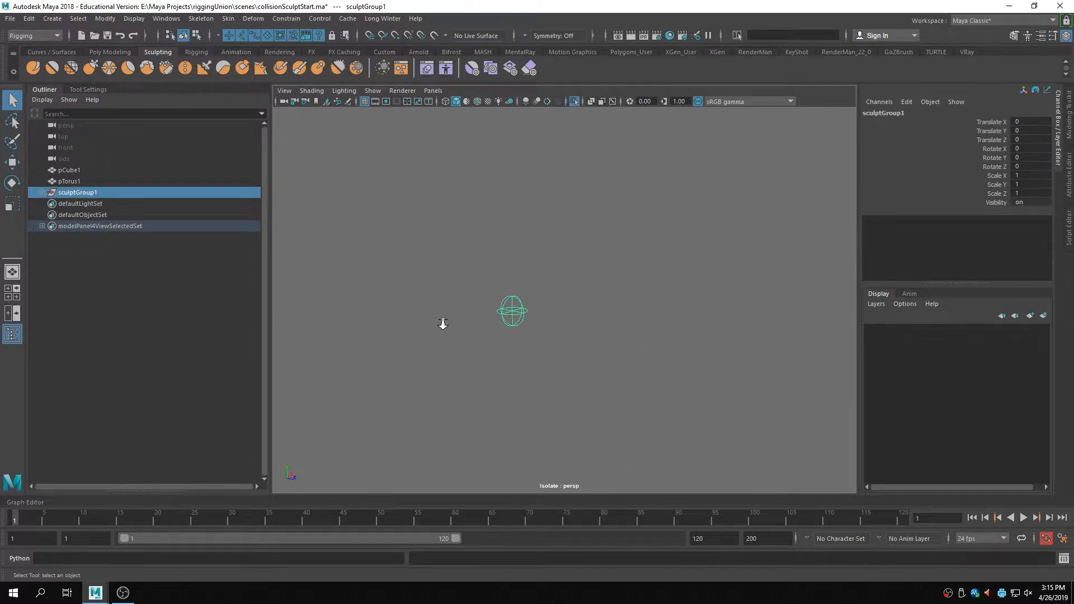
pyautogui.keyDown('alt'); pyautogui.moveTo(440, 320); pyautogui.dragTo(484, 330, button='right'); pyautogui.keyUp('alt')
# - Expand sculptGroup1 and select sculptor1, followed by sculpt1StretchOrigin, to inspect both parts of the group
pyautogui.click(42, 192)
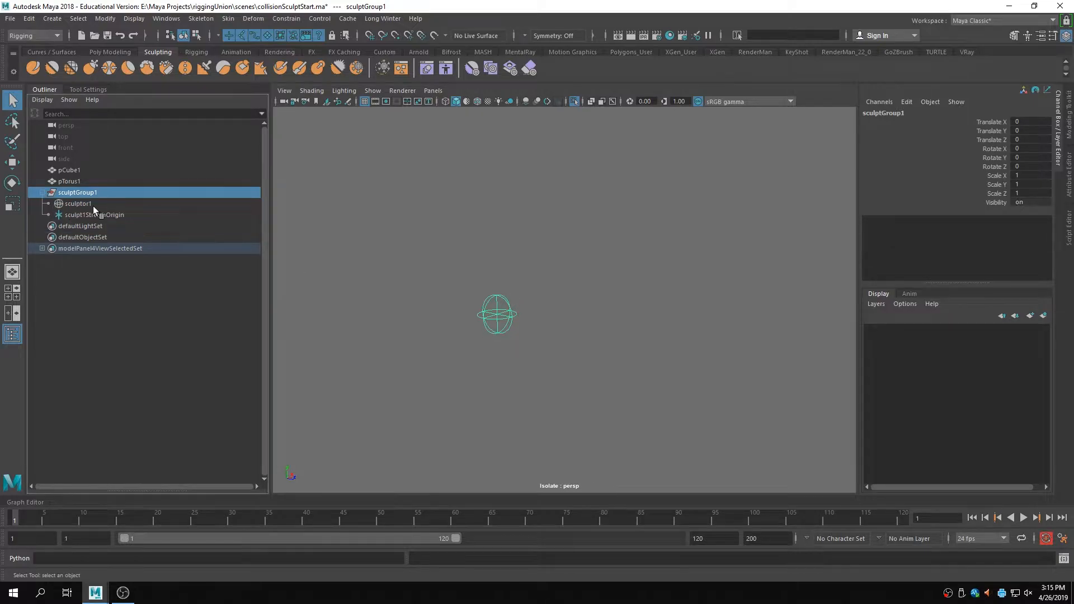
pyautogui.click(85, 205)
pyautogui.click(95, 214)
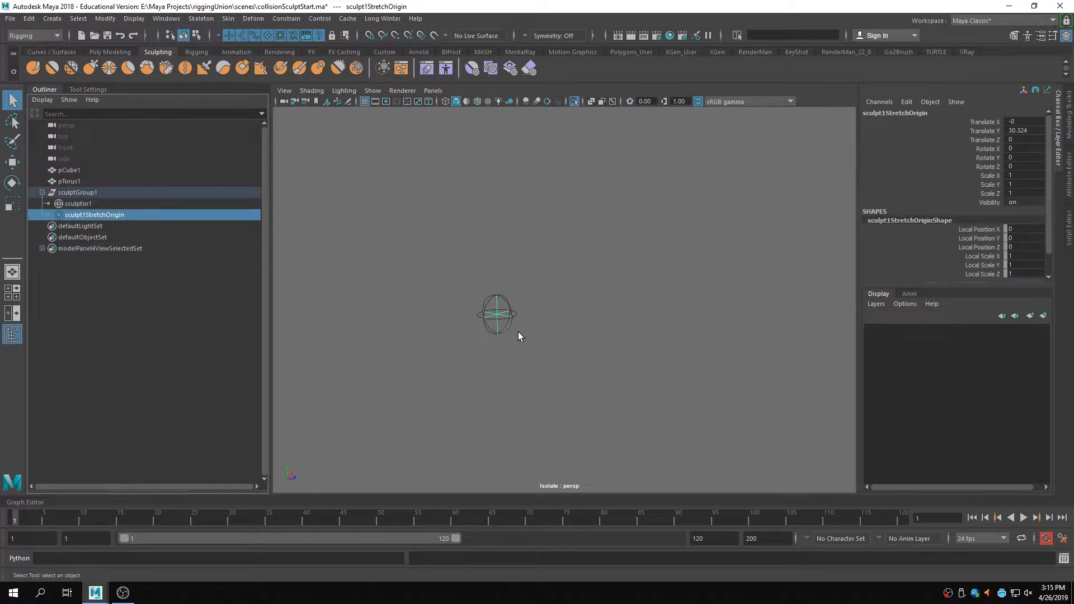
pyautogui.keyDown('alt'); pyautogui.moveTo(640, 336); pyautogui.dragTo(485, 330, button='right'); pyautogui.keyUp('alt')
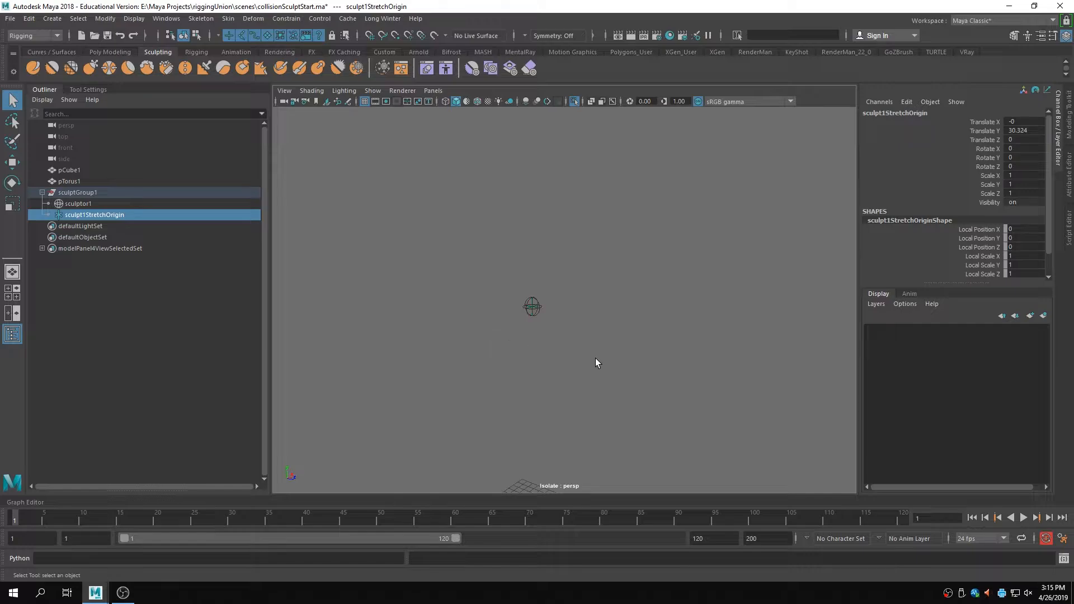
# - Exit the isolated view to show the whole scene, and center the pivot of sculptGroup1
pyautogui.click(597, 362)
pyautogui.hotkey('ctrl', '1')
pyautogui.moveTo(546, 275)
pyautogui.keyDown('alt'); pyautogui.mouseDown()
pyautogui.moveTo(566, 319)
pyautogui.moveTo(591, 341)
pyautogui.moveTo(585, 291)
pyautogui.mouseUp(); pyautogui.keyUp('alt')
pyautogui.click(79, 192)
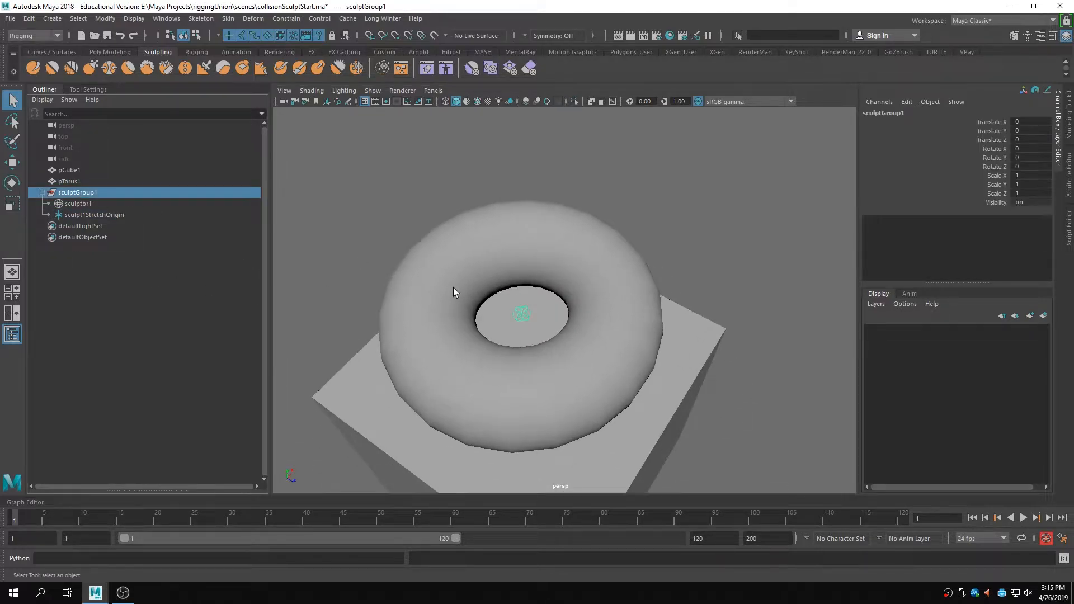
pyautogui.press('r')
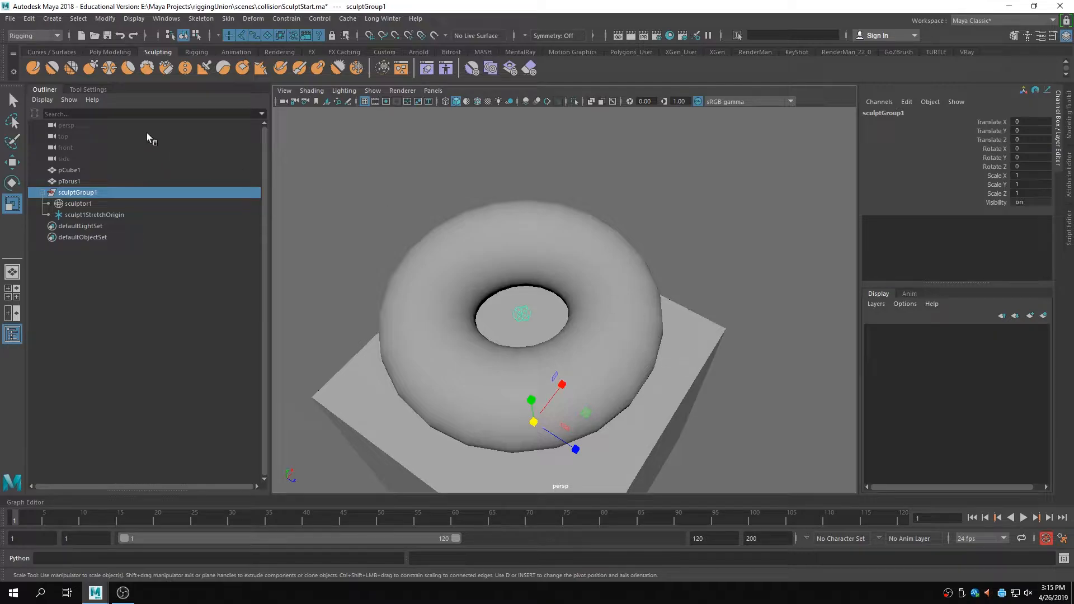
pyautogui.click(101, 19)
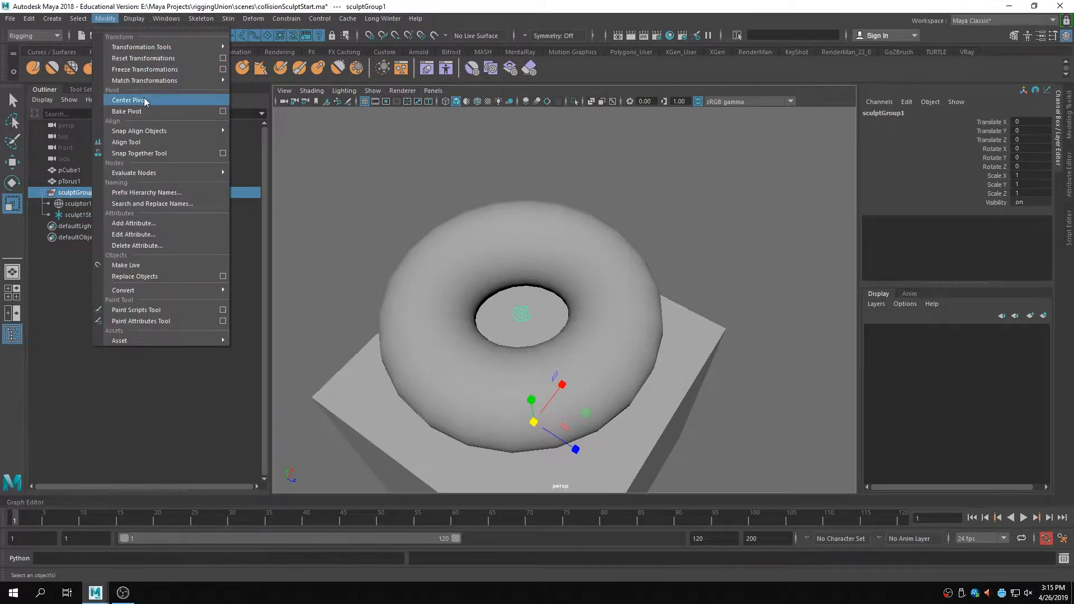
pyautogui.click(143, 102)
# - Scale sculptGroup1 uniformly to about 3.77 and move it through the side of the torus to test the deformation
pyautogui.scroll(-3, 534, 315)
pyautogui.moveTo(534, 314)
pyautogui.keyDown('alt'); pyautogui.mouseDown()
pyautogui.moveTo(559, 352)
pyautogui.moveTo(569, 324)
pyautogui.mouseUp(); pyautogui.keyUp('alt')
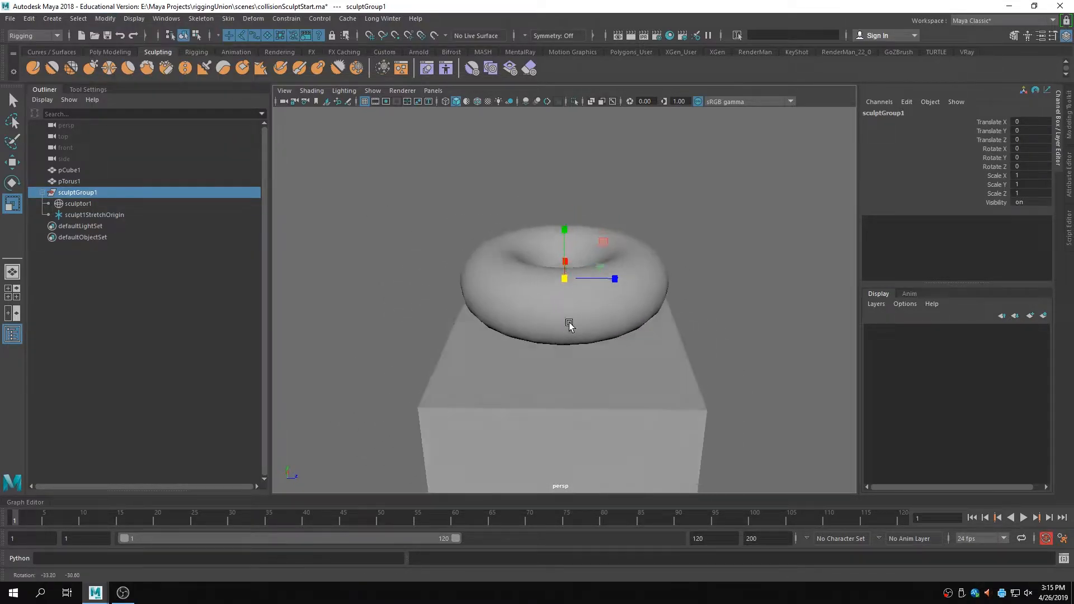
pyautogui.keyDown('alt'); pyautogui.moveTo(568, 324); pyautogui.dragTo(636, 310, button='right'); pyautogui.keyUp('alt')
pyautogui.keyDown('alt'); pyautogui.moveTo(636, 314); pyautogui.dragTo(619, 336); pyautogui.keyUp('alt')
pyautogui.keyDown('alt'); pyautogui.moveTo(619, 336); pyautogui.dragTo(546, 331, button='right'); pyautogui.keyUp('alt')
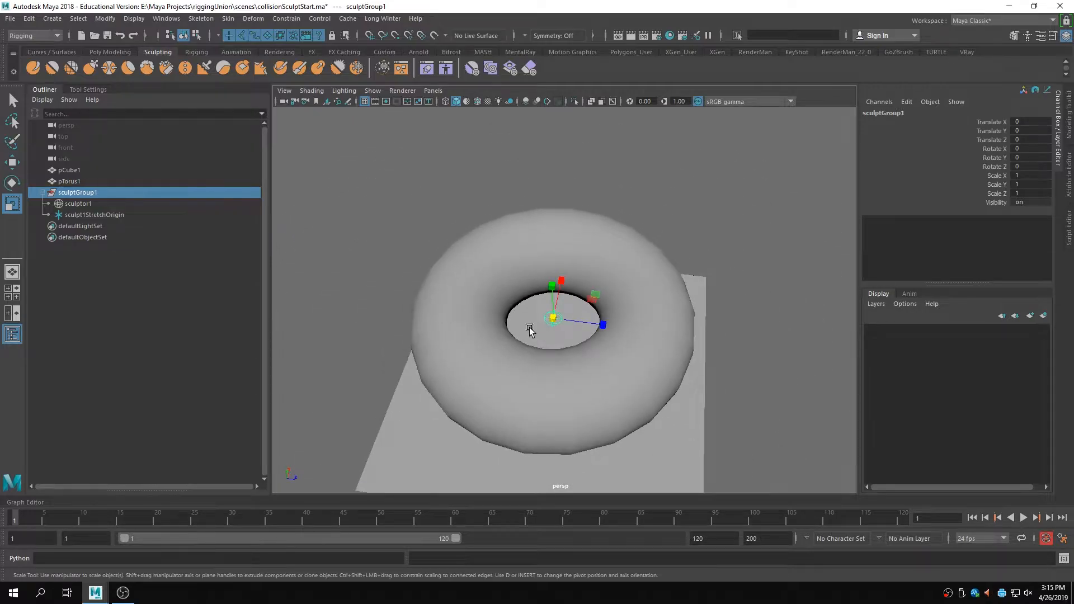
pyautogui.moveTo(554, 318)
pyautogui.mouseDown()
pyautogui.moveTo(648, 334)
pyautogui.moveTo(612, 335)
pyautogui.moveTo(651, 337)
pyautogui.moveTo(595, 333)
pyautogui.moveTo(726, 336)
pyautogui.moveTo(634, 335)
pyautogui.mouseUp()
pyautogui.press('w')
pyautogui.moveTo(569, 253)
pyautogui.mouseDown()
pyautogui.moveTo(561, 205)
pyautogui.moveTo(564, 216)
pyautogui.mouseUp()
pyautogui.keyDown('alt'); pyautogui.moveTo(607, 269); pyautogui.dragTo(578, 269); pyautogui.keyUp('alt')
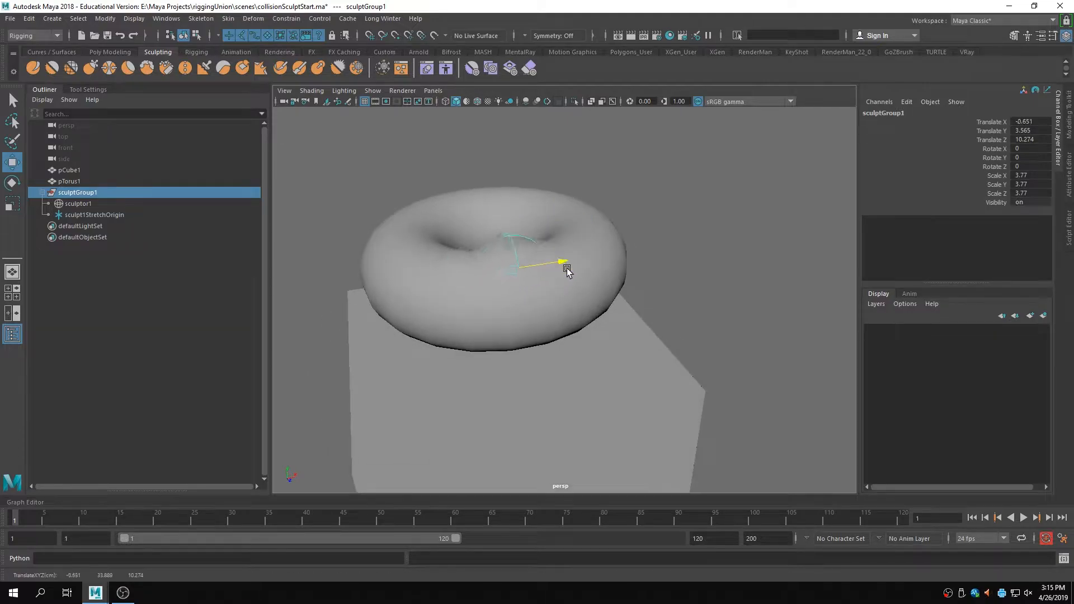
# - Turn on smooth mesh preview for the torus and reposition sculptGroup1 against its surface to check the deformation
pyautogui.click(451, 311)
pyautogui.press('3')
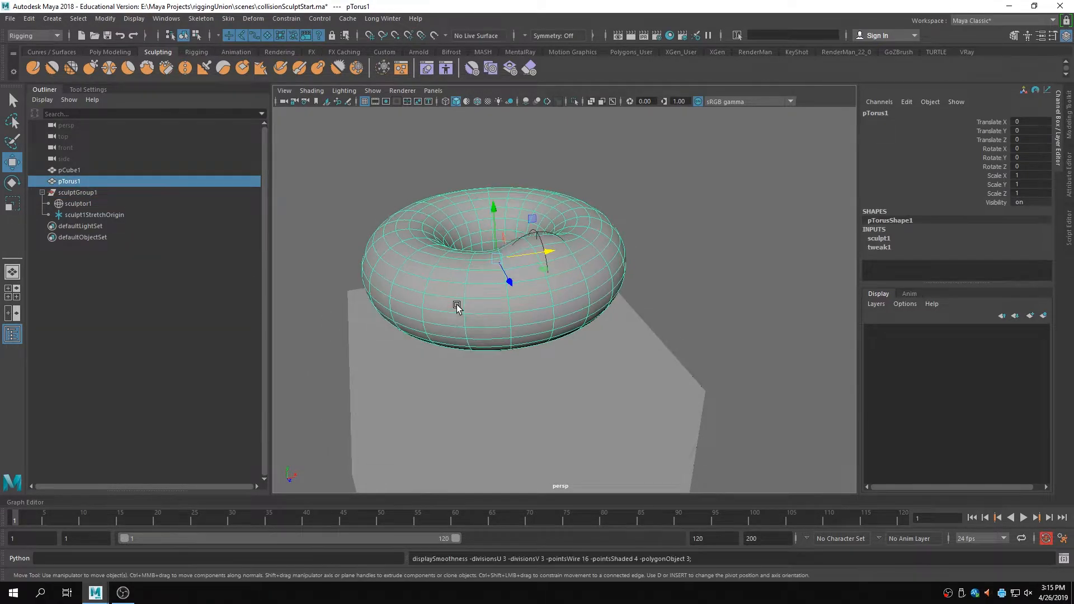
pyautogui.click(77, 192)
pyautogui.moveTo(338, 233)
pyautogui.keyDown('alt'); pyautogui.mouseDown()
pyautogui.moveTo(584, 298)
pyautogui.moveTo(522, 304)
pyautogui.moveTo(442, 276)
pyautogui.moveTo(554, 272)
pyautogui.moveTo(446, 290)
pyautogui.moveTo(566, 279)
pyautogui.moveTo(487, 280)
pyautogui.moveTo(570, 265)
pyautogui.moveTo(477, 296)
pyautogui.moveTo(548, 284)
pyautogui.moveTo(523, 280)
pyautogui.moveTo(491, 341)
pyautogui.moveTo(676, 350)
pyautogui.mouseUp(); pyautogui.keyUp('alt')
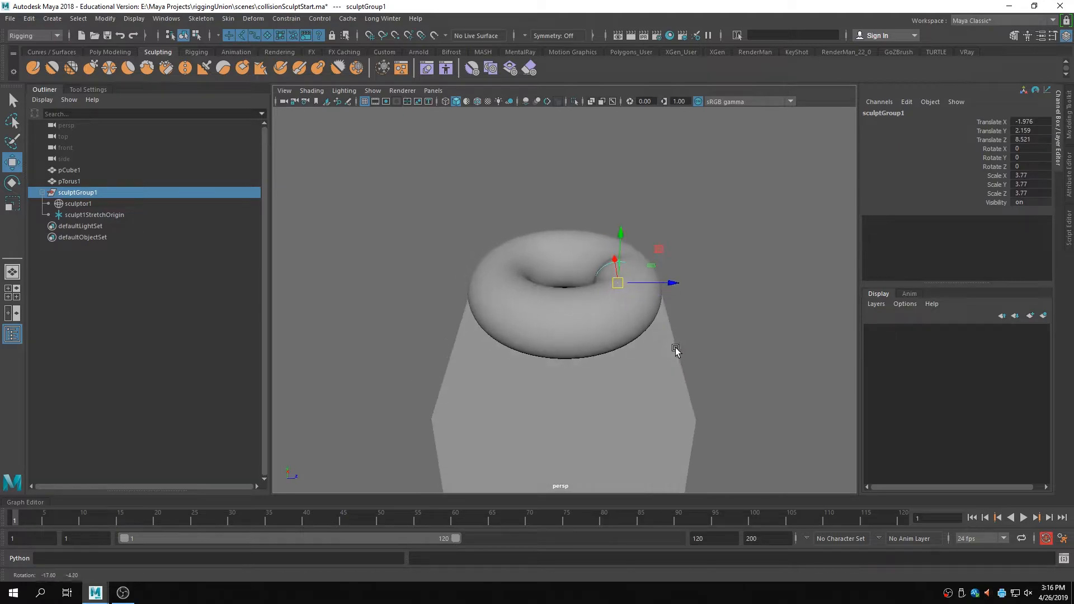
# - Reset sculptGroup1's Translate X, Y and Z to 0
pyautogui.click(1023, 117)
pyautogui.click(1027, 121)
pyautogui.keyDown('shift'); pyautogui.click(1025, 138); pyautogui.keyUp('shift')
pyautogui.write('0')
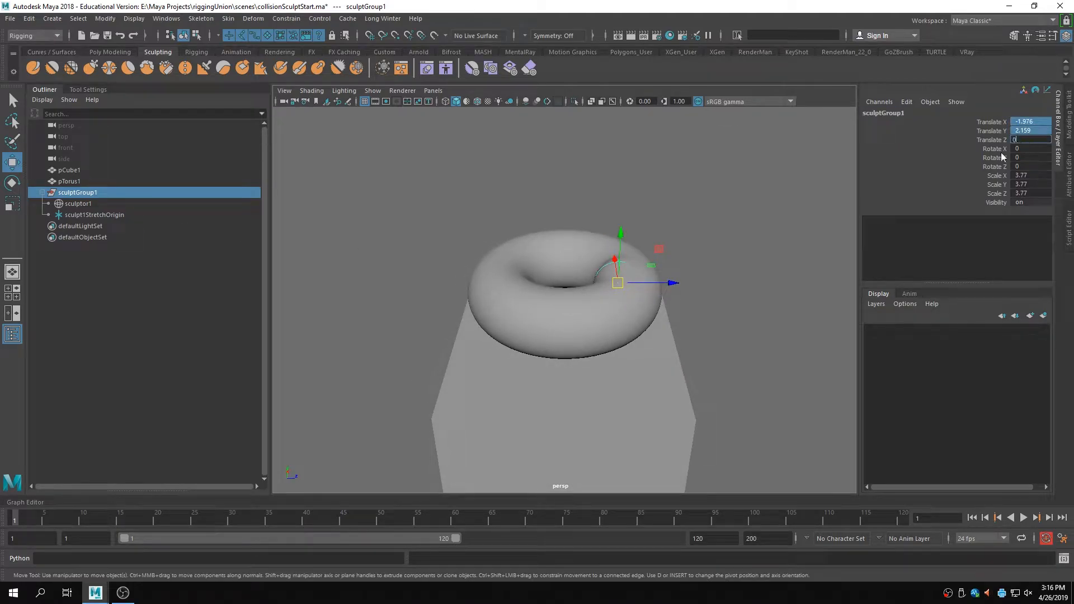
pyautogui.press('Return')
# - Lower sculptGroup1 below the torus to a Translate Y of about -13.2 and switch to wireframe display
pyautogui.keyDown('alt'); pyautogui.moveTo(709, 365); pyautogui.dragTo(638, 347); pyautogui.keyUp('alt')
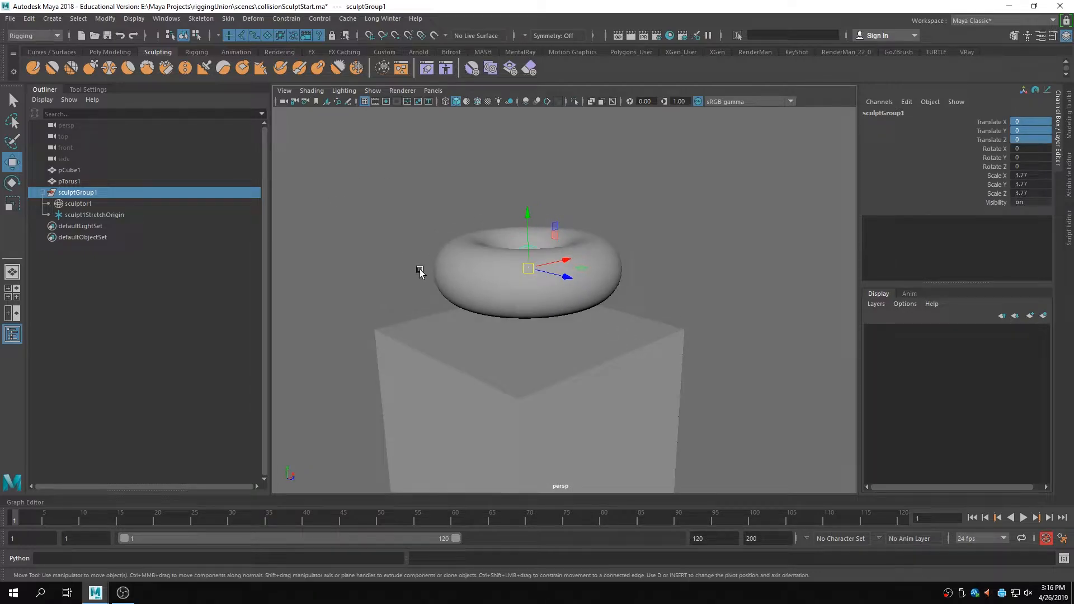
pyautogui.moveTo(528, 215); pyautogui.dragTo(528, 290)
pyautogui.press('4')
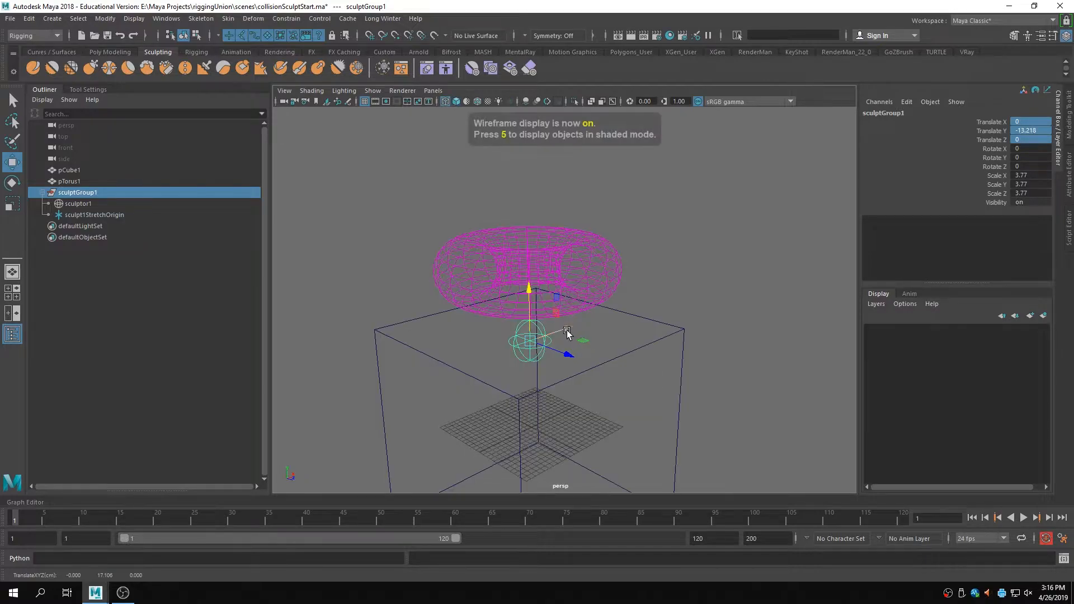
# - Raise sculptGroup1 to about -11.9 in Y and flatten it across the cube's top, scaling about 20.6 in X and Z and 1.2 in Y
pyautogui.keyDown('alt'); pyautogui.moveTo(527, 408); pyautogui.dragTo(575, 375); pyautogui.keyUp('alt')
pyautogui.scroll(3, 574, 375)
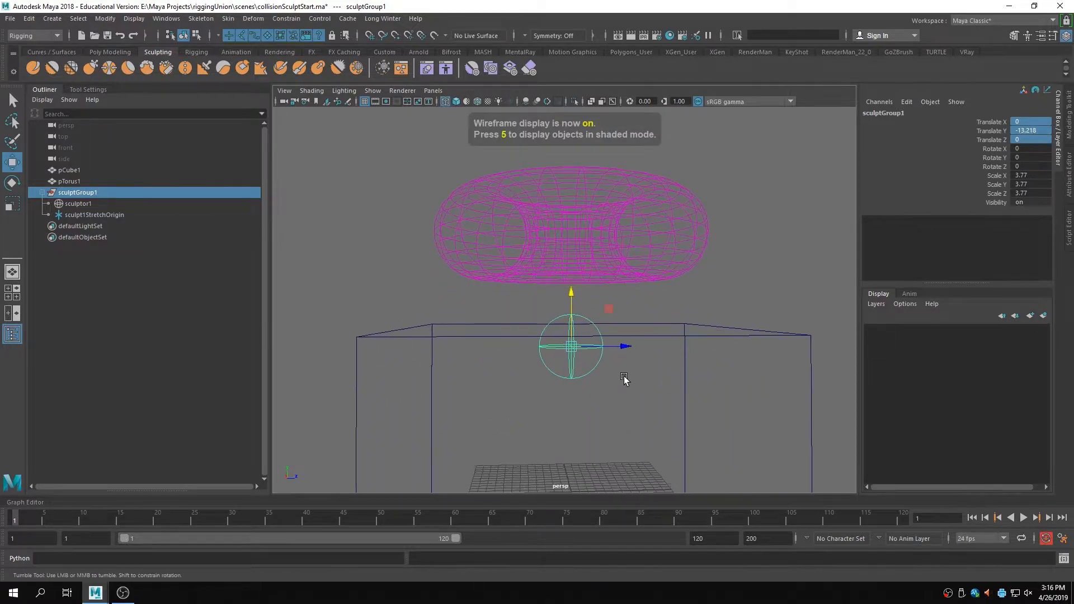
pyautogui.moveTo(571, 305)
pyautogui.mouseDown()
pyautogui.moveTo(571, 287)
pyautogui.moveTo(571, 324)
pyautogui.moveTo(605, 388)
pyautogui.moveTo(614, 353)
pyautogui.moveTo(662, 312)
pyautogui.moveTo(701, 314)
pyautogui.moveTo(617, 335)
pyautogui.moveTo(505, 335)
pyautogui.moveTo(739, 315)
pyautogui.moveTo(614, 326)
pyautogui.mouseUp()
pyautogui.press('r')
pyautogui.press('4')
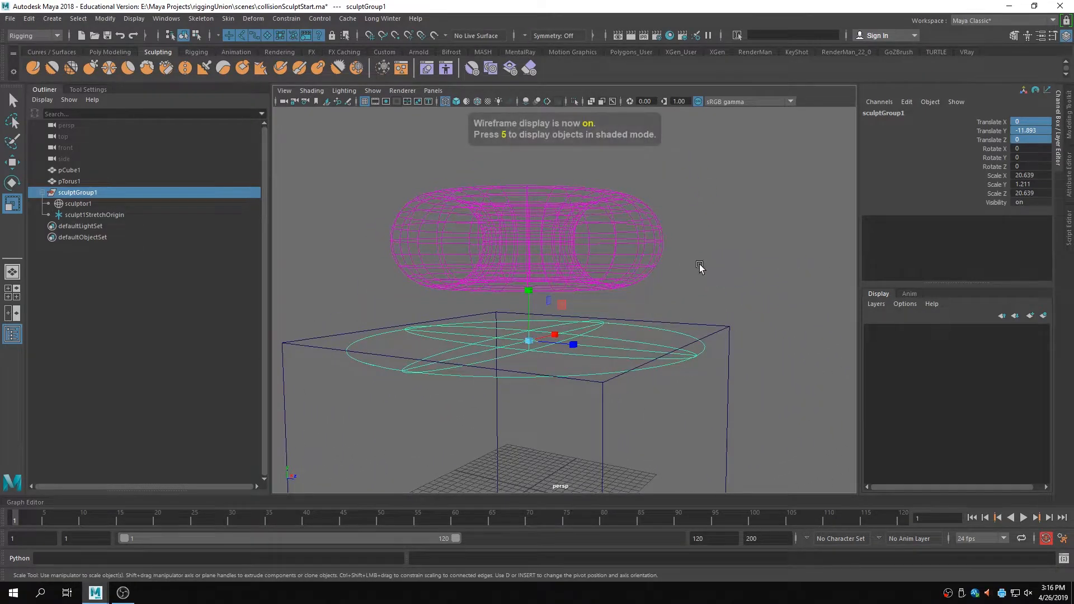
# - Return to shaded display and lower the torus into the flattened sculptor, to a Translate Y of about -6.1
pyautogui.press('5')
pyautogui.click(597, 252)
pyautogui.keyDown('alt'); pyautogui.moveTo(716, 282); pyautogui.dragTo(598, 285, button='right'); pyautogui.keyUp('alt')
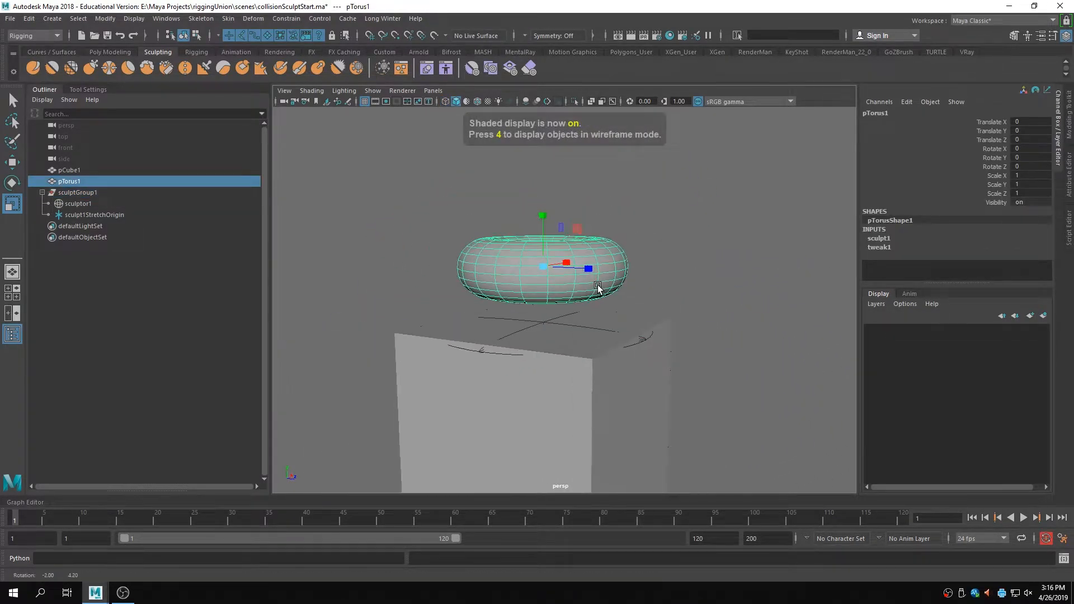
pyautogui.press('w')
pyautogui.moveTo(545, 213); pyautogui.dragTo(544, 246)
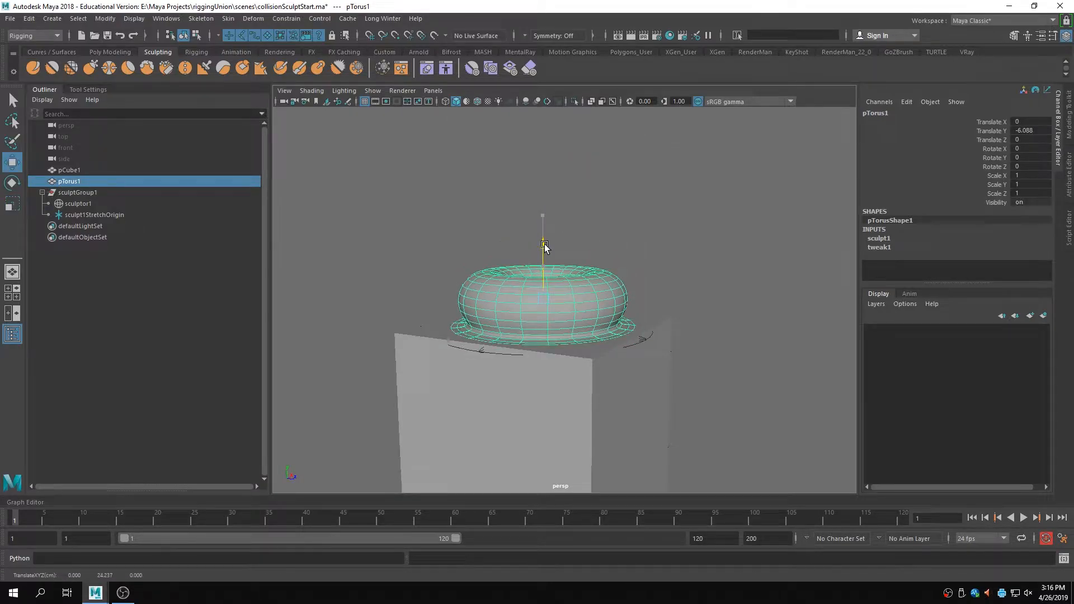
# - Lower sculpt1StretchOrigin to a Translate Y of about 28.9 to reduce the flare at the torus's base
pyautogui.keyDown('alt'); pyautogui.moveTo(403, 330); pyautogui.dragTo(475, 335, button='right'); pyautogui.keyUp('alt')
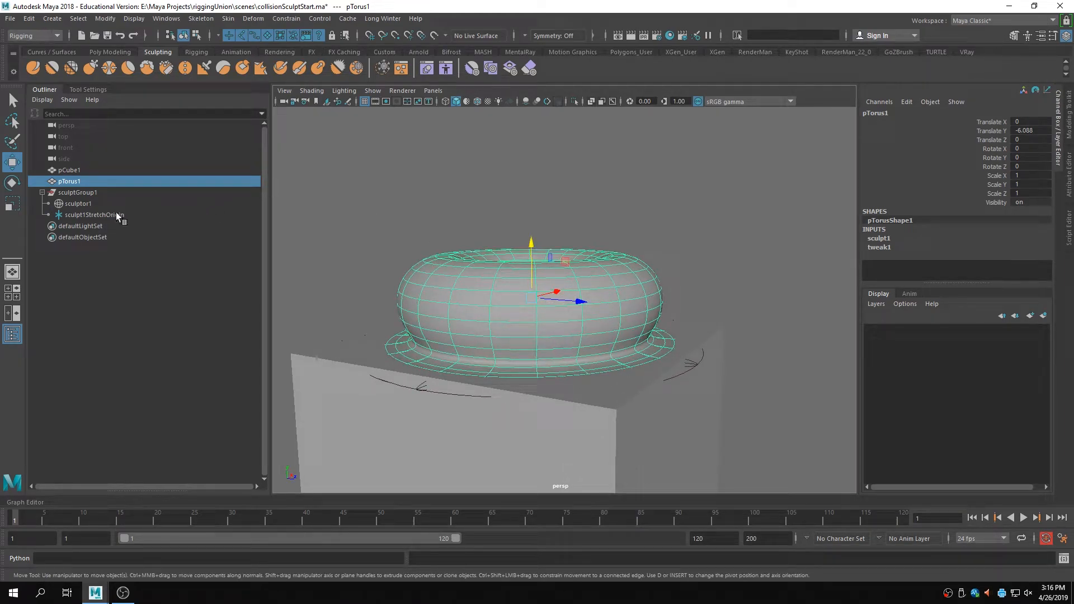
pyautogui.click(82, 216)
pyautogui.keyDown('alt'); pyautogui.moveTo(632, 381); pyautogui.dragTo(614, 379); pyautogui.keyUp('alt')
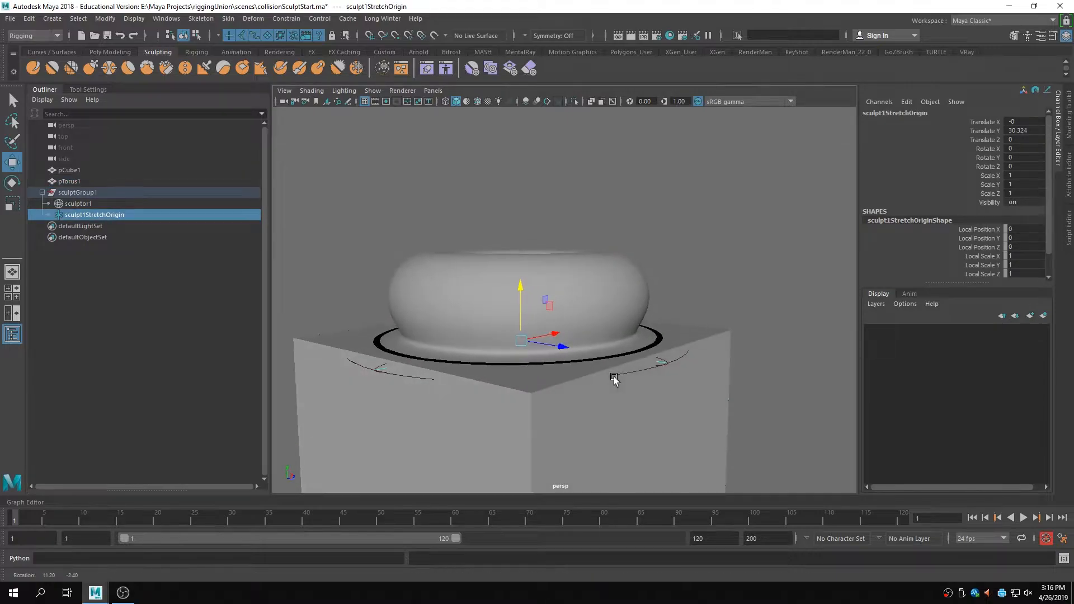
pyautogui.moveTo(520, 288); pyautogui.dragTo(607, 334)
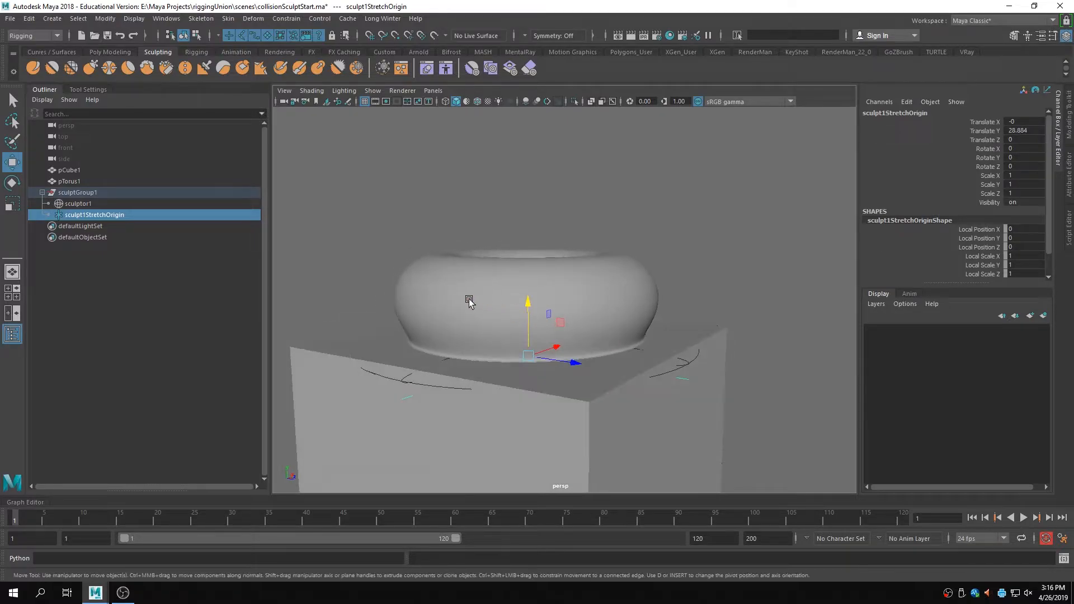
# - Move the torus vertically against the cube's top to test the collision, ending at a Translate Y of about -6.16
pyautogui.click(469, 302)
pyautogui.moveTo(528, 246)
pyautogui.mouseDown()
pyautogui.moveTo(527, 232)
pyautogui.moveTo(528, 245)
pyautogui.mouseUp()
pyautogui.keyDown('alt'); pyautogui.moveTo(540, 318); pyautogui.dragTo(513, 308); pyautogui.keyUp('alt')
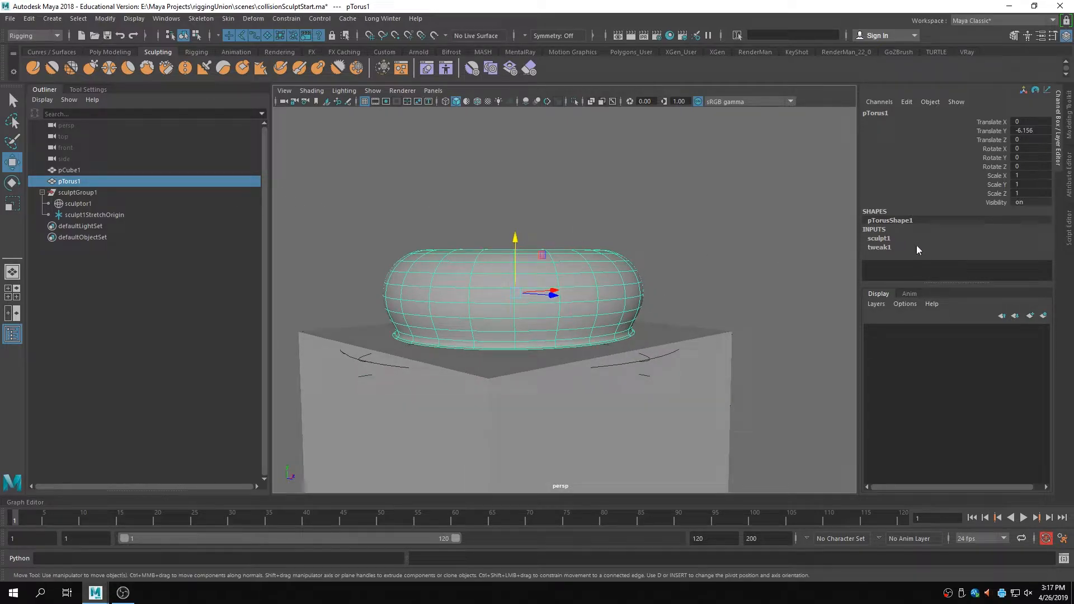
# - Set sculpt1's Dropoff Distance to 1.1 and its Maximum Displacement to 0.2
pyautogui.click(879, 238)
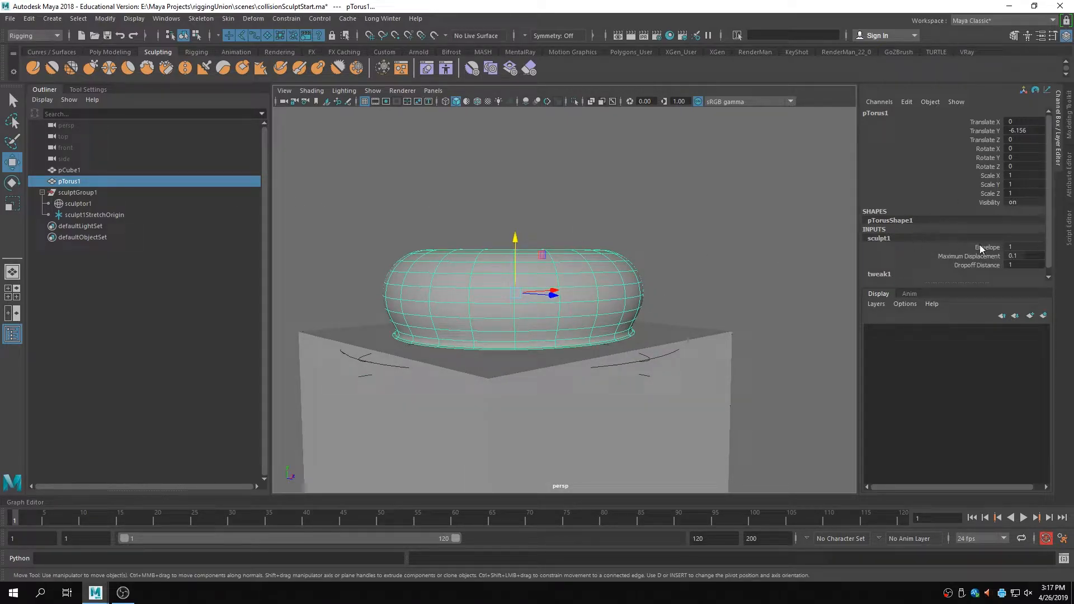
pyautogui.scroll(-1, 979, 244)
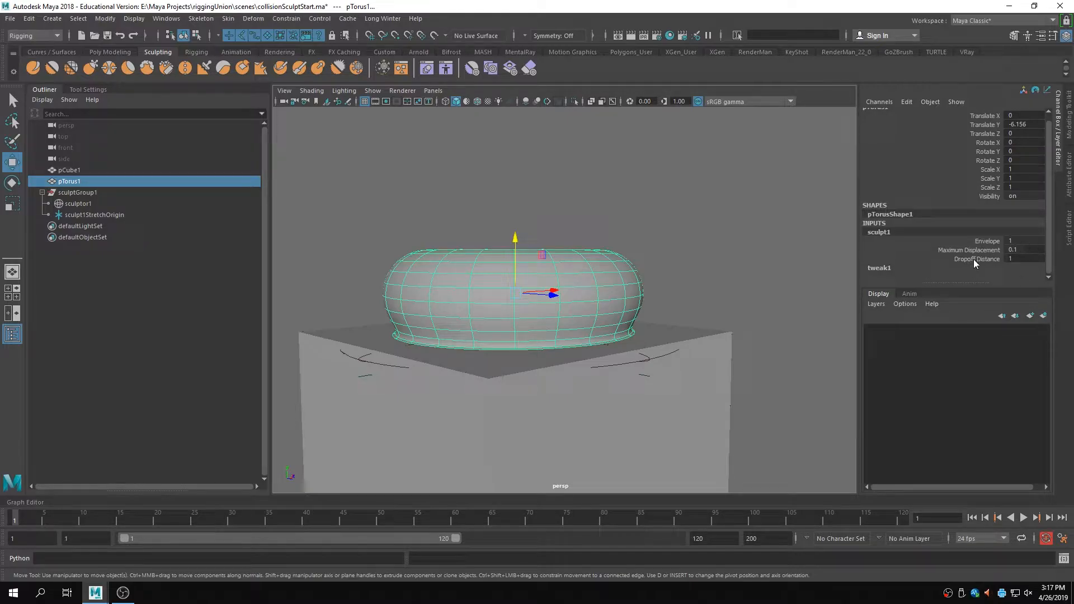
pyautogui.click(976, 259)
pyautogui.doubleClick(1026, 260)
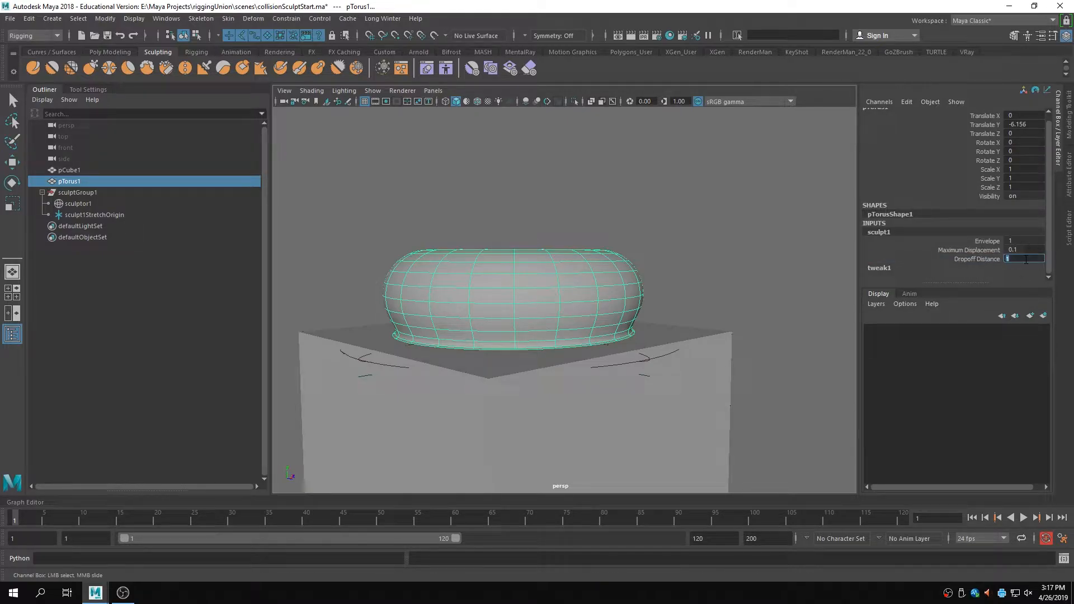
pyautogui.write('1.1')
pyautogui.press('Return')
pyautogui.click(995, 251)
pyautogui.doubleClick(1031, 250)
pyautogui.press('Return')
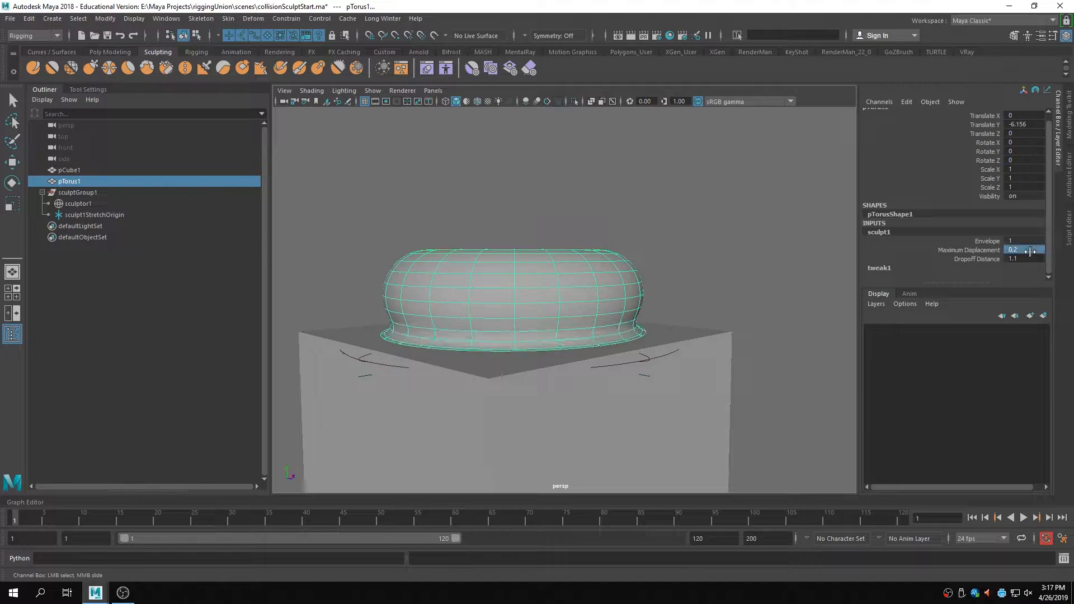
# - Lower sculpt1StretchOrigin slightly and raise the torus to a Translate Y of about -5.6
pyautogui.click(77, 217)
pyautogui.press('w')
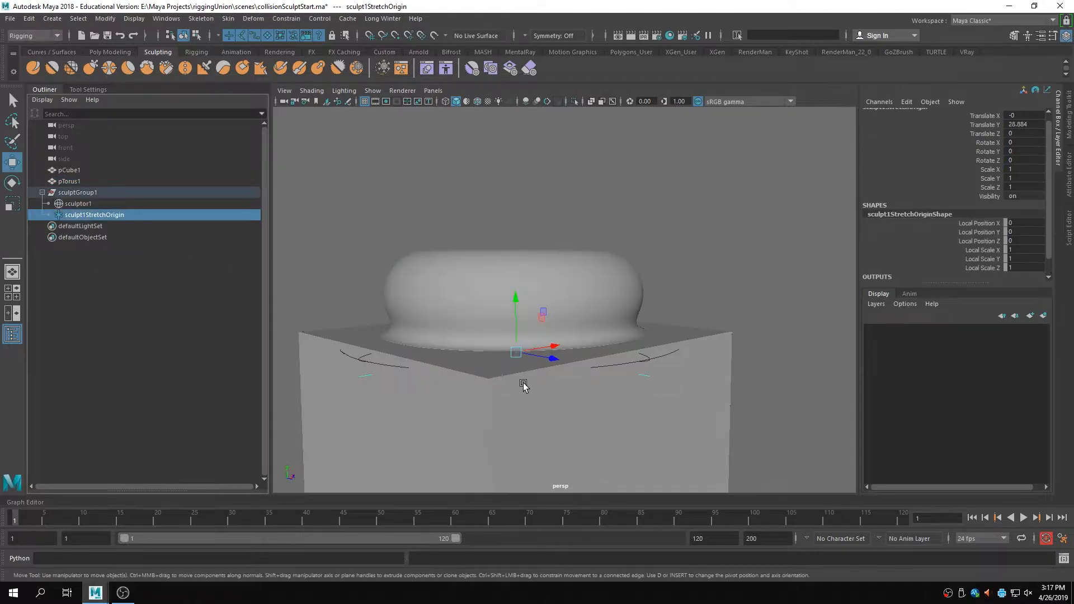
pyautogui.moveTo(518, 300); pyautogui.dragTo(559, 319)
pyautogui.click(591, 286)
pyautogui.moveTo(529, 231); pyautogui.dragTo(522, 240)
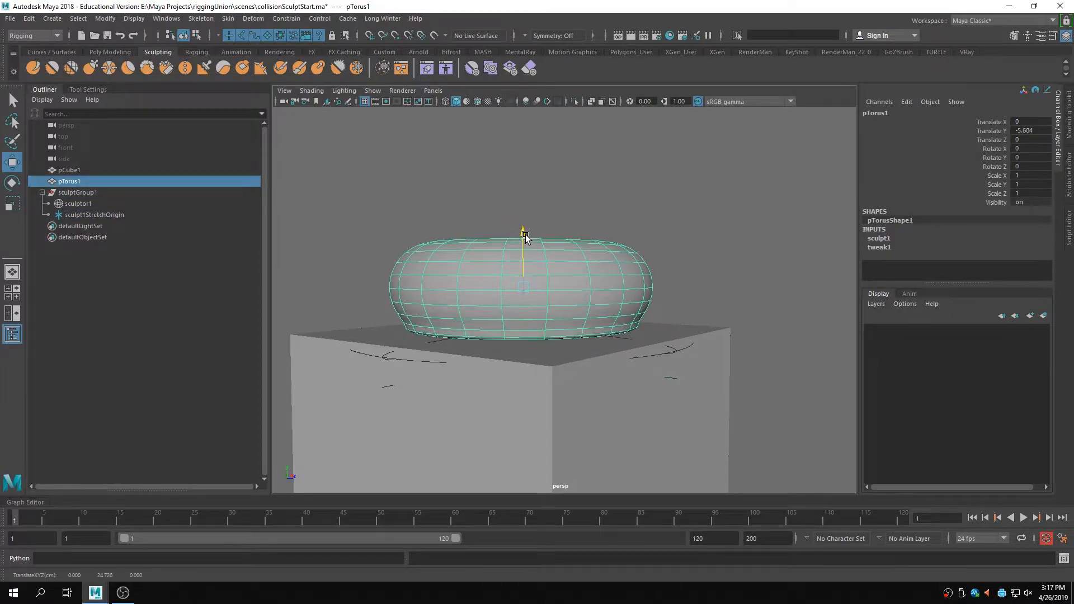
# - Scale sculptGroup1 to about 1.49 in Y and lower it to a Translate Y of about -12.6
pyautogui.keyDown('alt'); pyautogui.moveTo(714, 324); pyautogui.dragTo(683, 341); pyautogui.keyUp('alt')
pyautogui.click(651, 356)
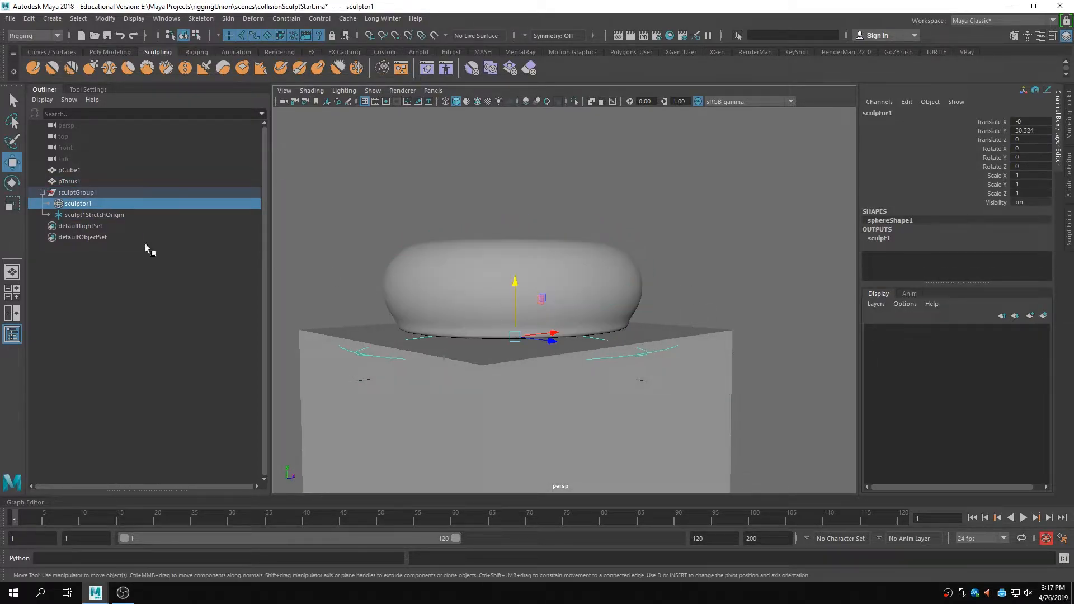
pyautogui.click(77, 192)
pyautogui.press('r')
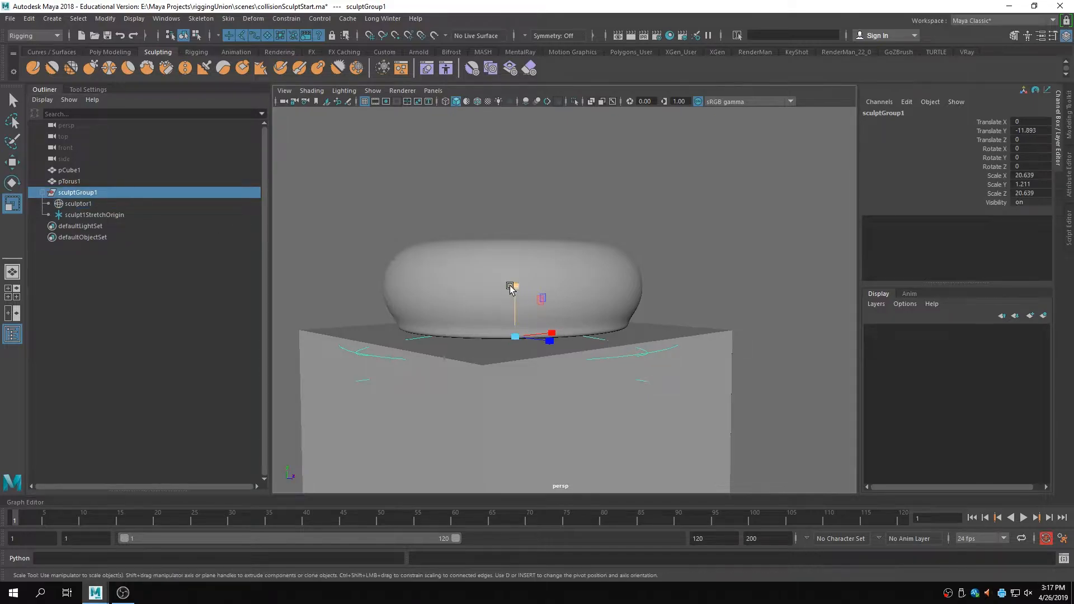
pyautogui.moveTo(514, 283); pyautogui.dragTo(515, 286)
pyautogui.press('w')
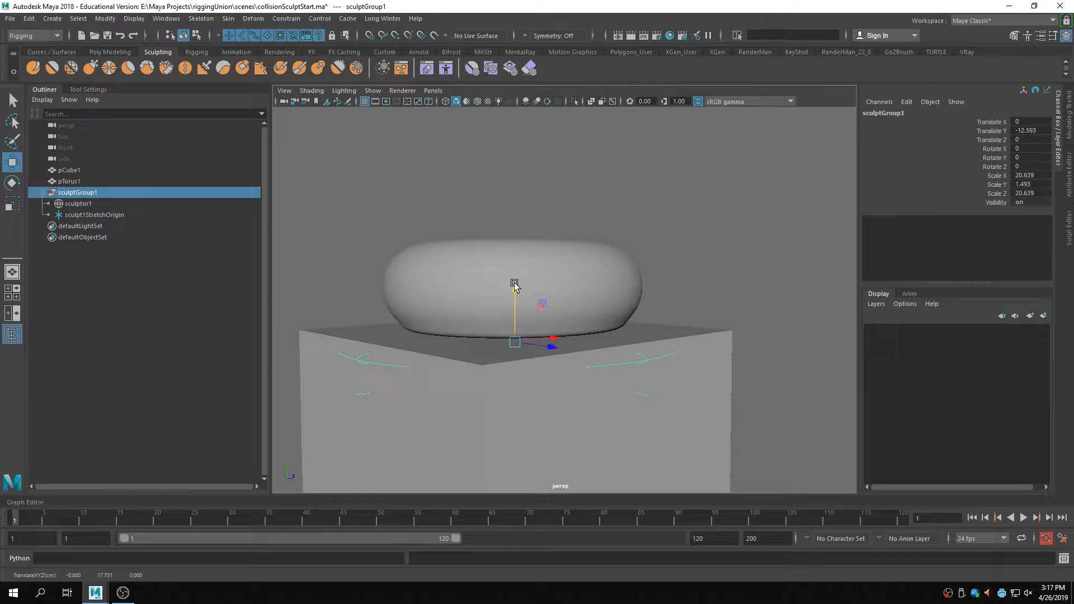
# - Lower the torus onto the cube to a Translate Y of about -6.64 to test the adjusted sculptor
pyautogui.keyDown('alt'); pyautogui.moveTo(702, 398); pyautogui.dragTo(726, 398); pyautogui.keyUp('alt')
pyautogui.click(675, 318)
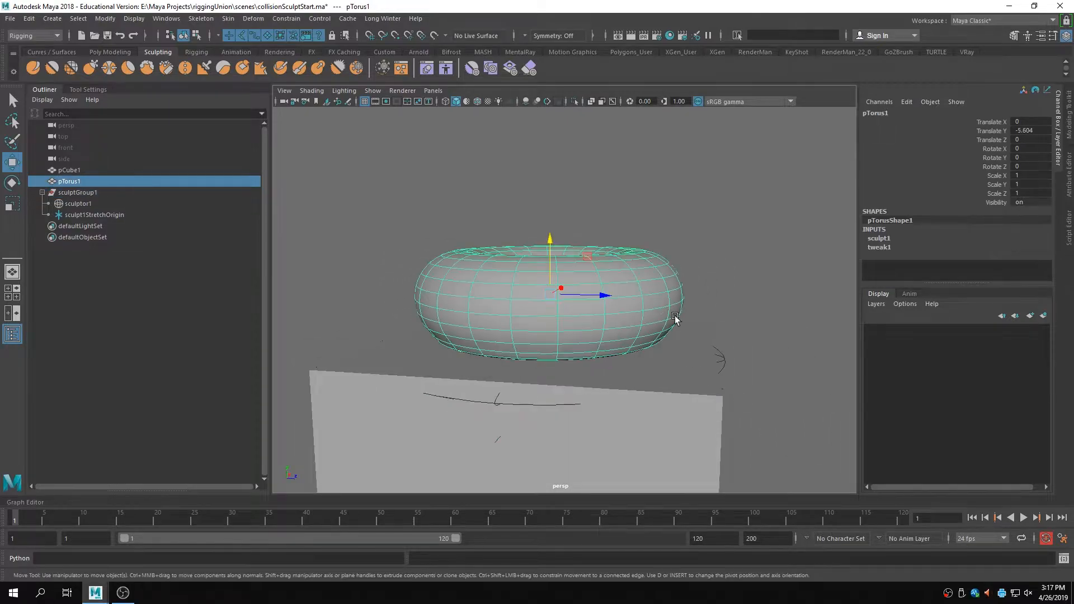
pyautogui.keyDown('alt'); pyautogui.moveTo(675, 318); pyautogui.dragTo(601, 318); pyautogui.keyUp('alt')
pyautogui.moveTo(516, 241); pyautogui.dragTo(566, 272)
pyautogui.moveTo(497, 231); pyautogui.dragTo(497, 232)
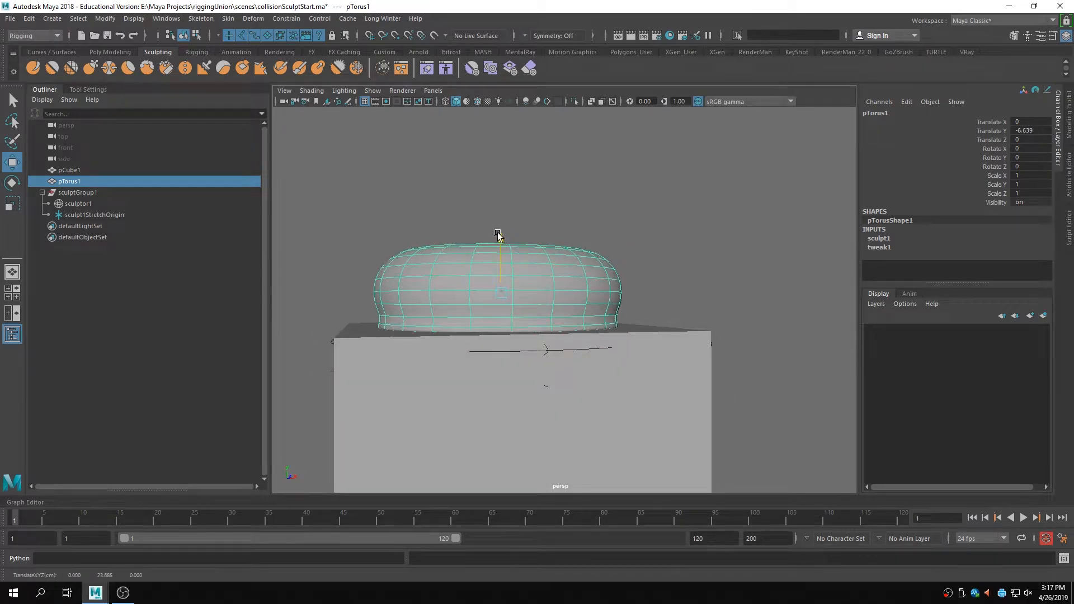
# - Set sculpt1's Maximum Displacement to 0.15
pyautogui.click(546, 352)
pyautogui.keyDown('alt'); pyautogui.moveTo(546, 353); pyautogui.dragTo(600, 391); pyautogui.keyUp('alt')
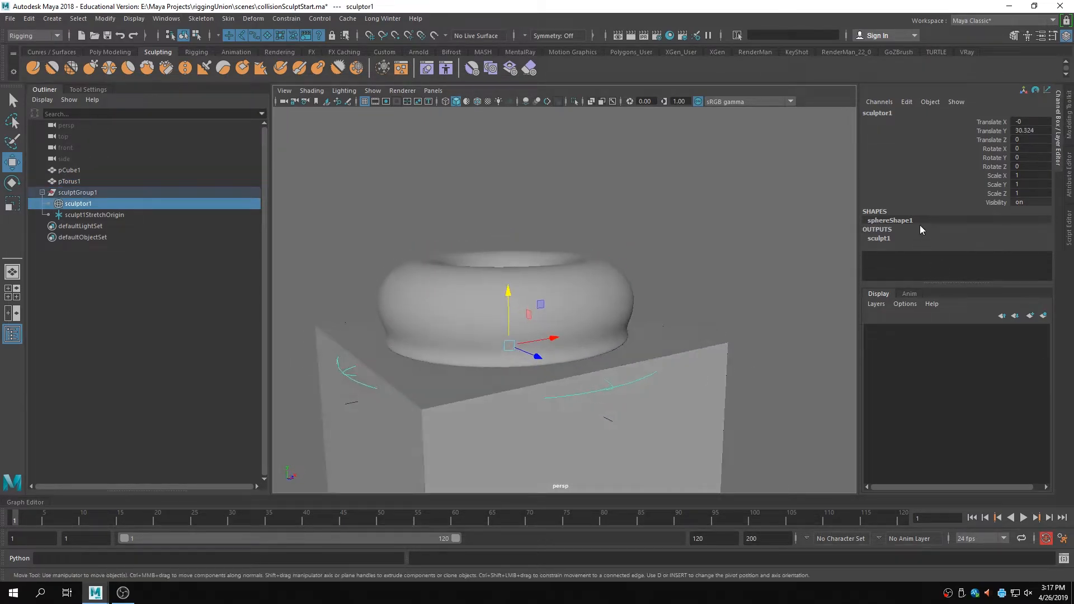
pyautogui.click(923, 239)
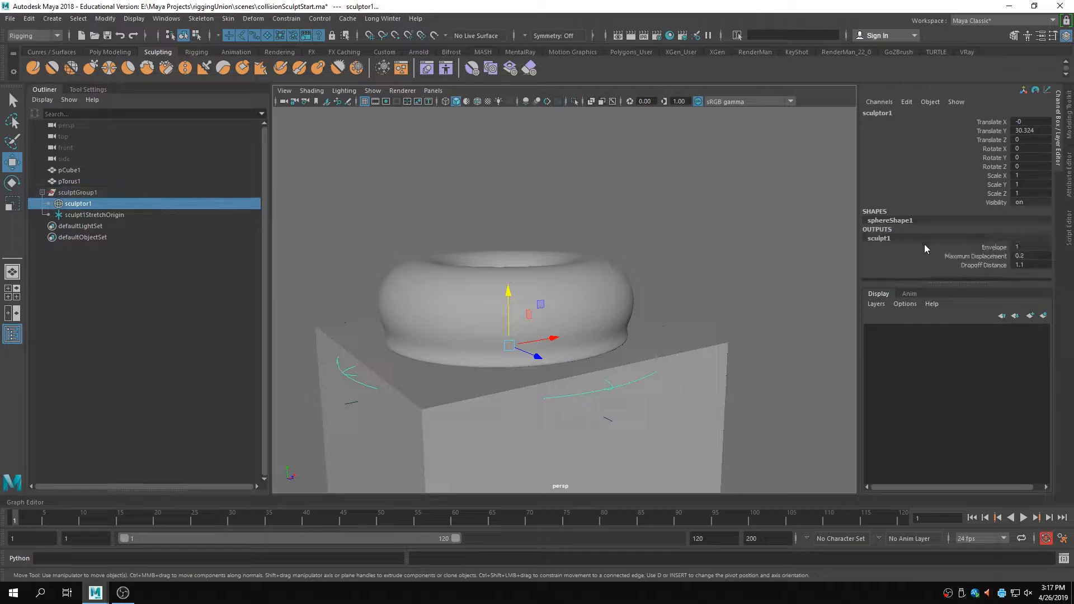
pyautogui.doubleClick(1036, 256)
pyautogui.write('.15')
pyautogui.press('Return')
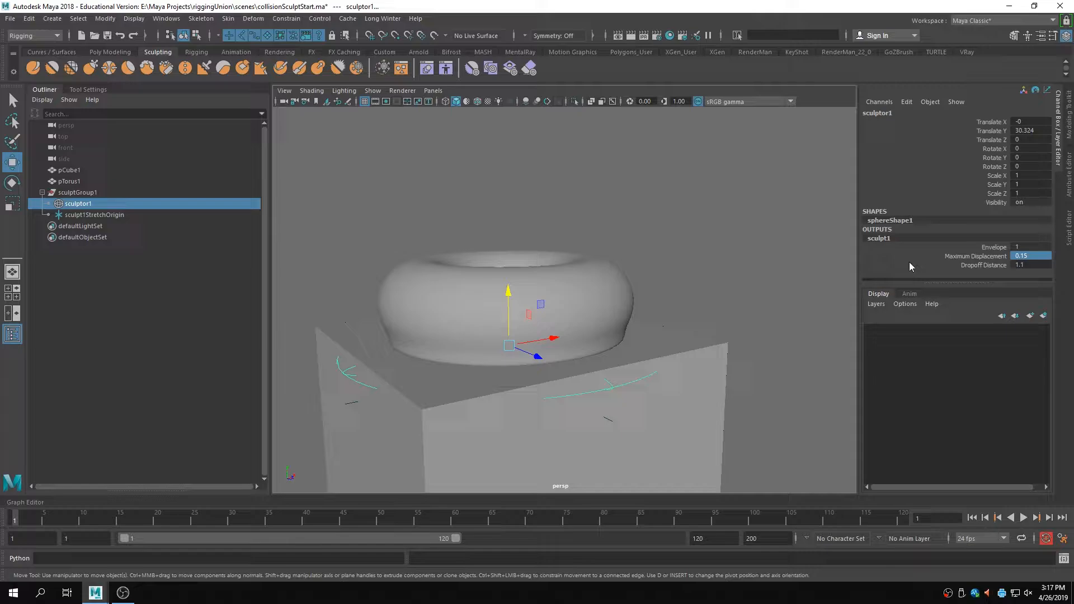
# - Move the torus vertically over the cube to check the squash, ending at a Translate Y of about -5.8
pyautogui.click(575, 293)
pyautogui.keyDown('alt'); pyautogui.moveTo(574, 292); pyautogui.dragTo(682, 355); pyautogui.keyUp('alt')
pyautogui.keyDown('alt'); pyautogui.moveTo(682, 355); pyautogui.dragTo(507, 336, button='right'); pyautogui.keyUp('alt')
pyautogui.keyDown('alt'); pyautogui.moveTo(507, 335); pyautogui.dragTo(521, 320); pyautogui.keyUp('alt')
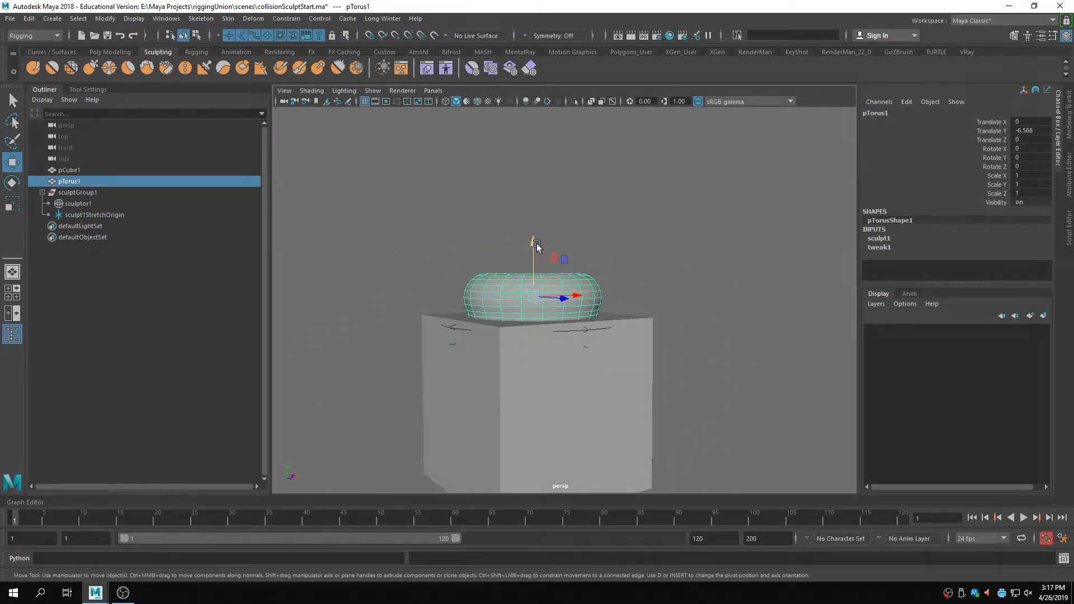
pyautogui.moveTo(537, 246)
pyautogui.mouseDown()
pyautogui.moveTo(542, 231)
pyautogui.moveTo(542, 242)
pyautogui.mouseUp()
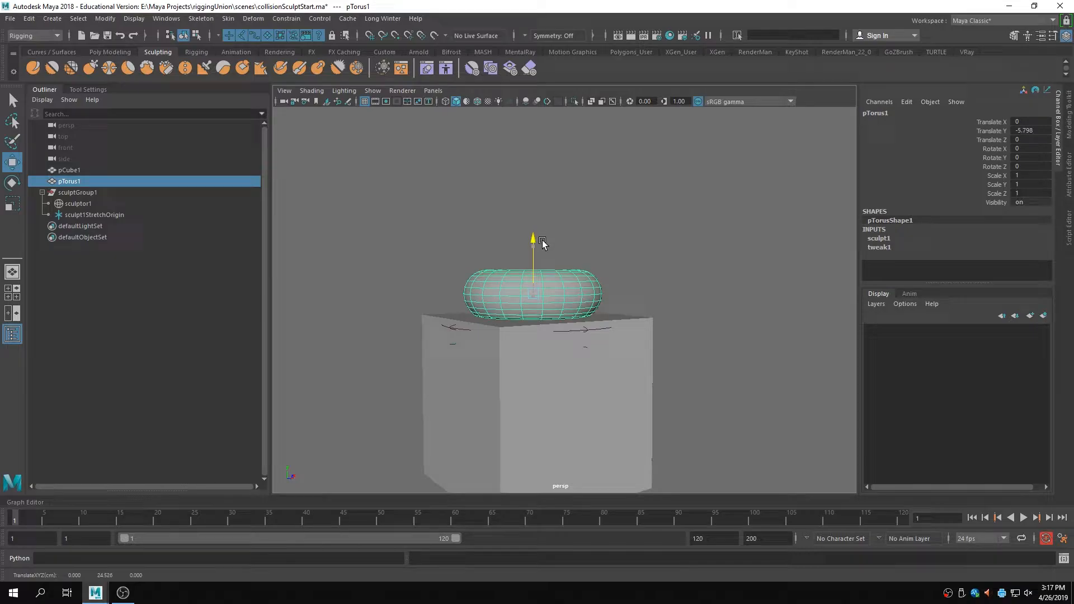
# - Deselect the torus and inspect its finished squash against the cube's top
pyautogui.click(693, 265)
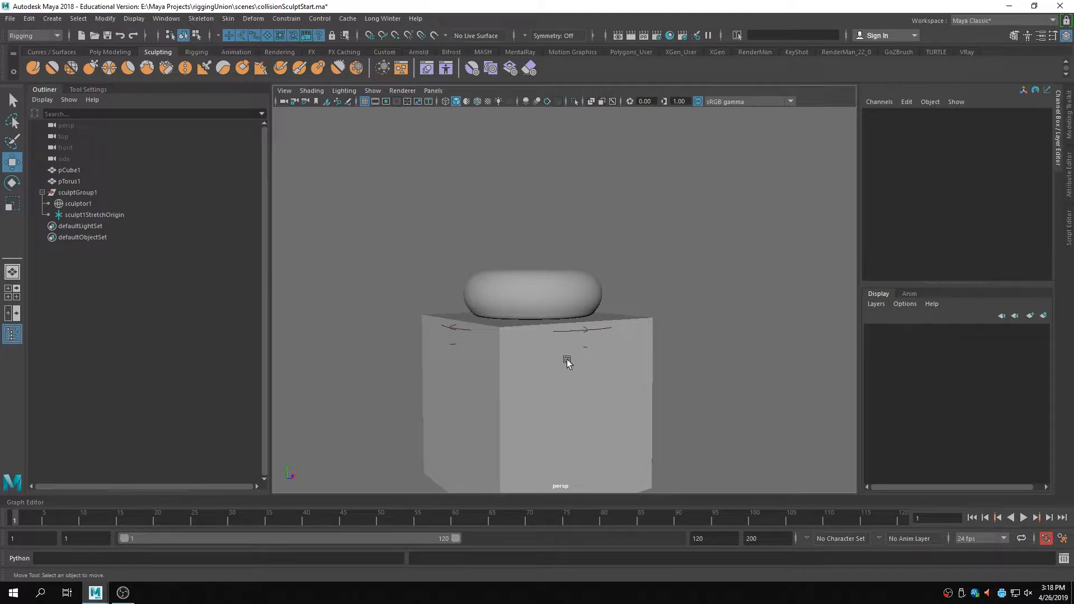
pyautogui.keyDown('alt'); pyautogui.moveTo(582, 345); pyautogui.dragTo(558, 367); pyautogui.keyUp('alt')
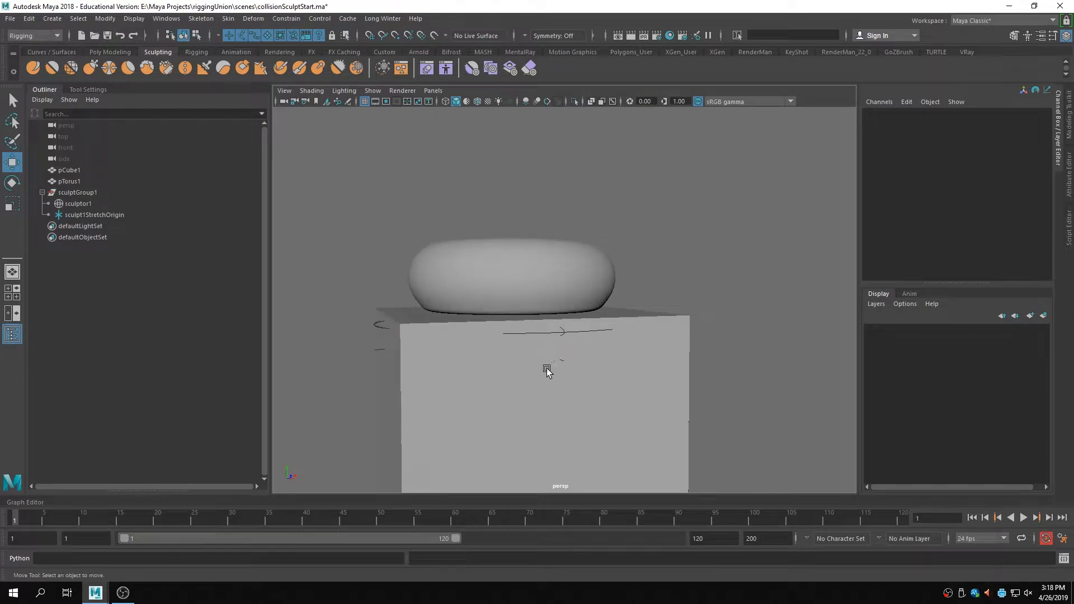
pyautogui.scroll(-2, 621, 303)
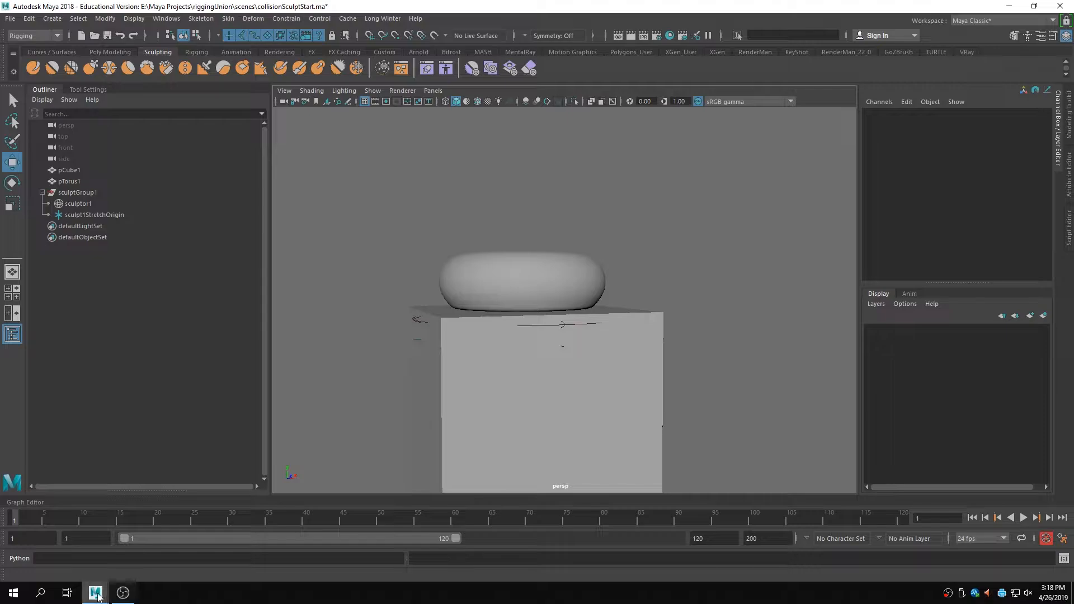
# - Switch to the Maya session holding collisionSculptResult.ma and open slidingWireResult.ma there without saving changes
pyautogui.moveTo(95, 593)
pyautogui.click(220, 546)
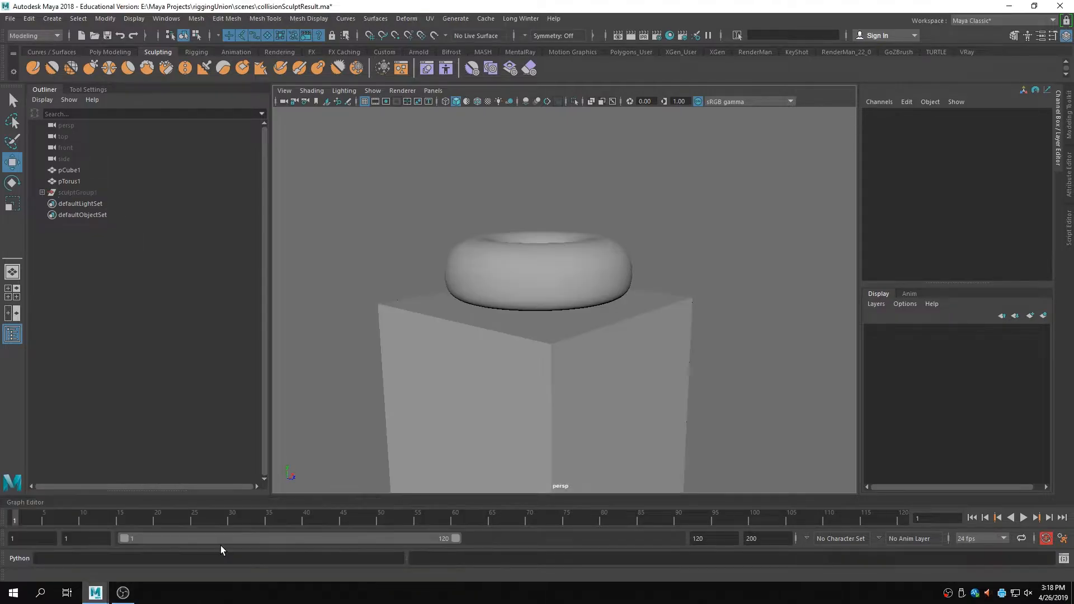
pyautogui.click(10, 18)
pyautogui.click(33, 45)
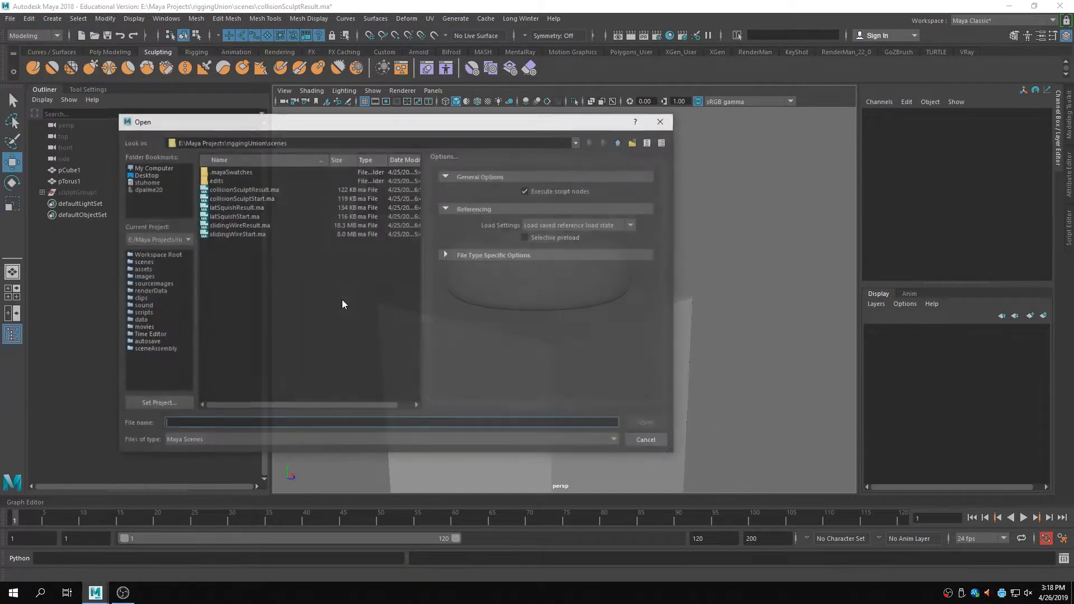
pyautogui.click(260, 225)
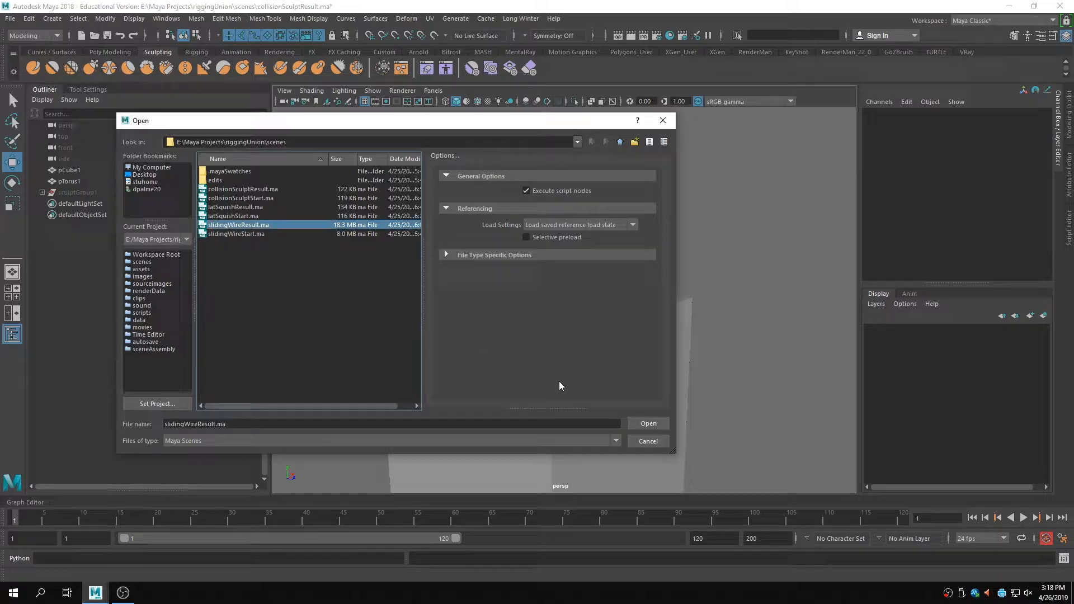
pyautogui.click(650, 425)
pyautogui.click(547, 298)
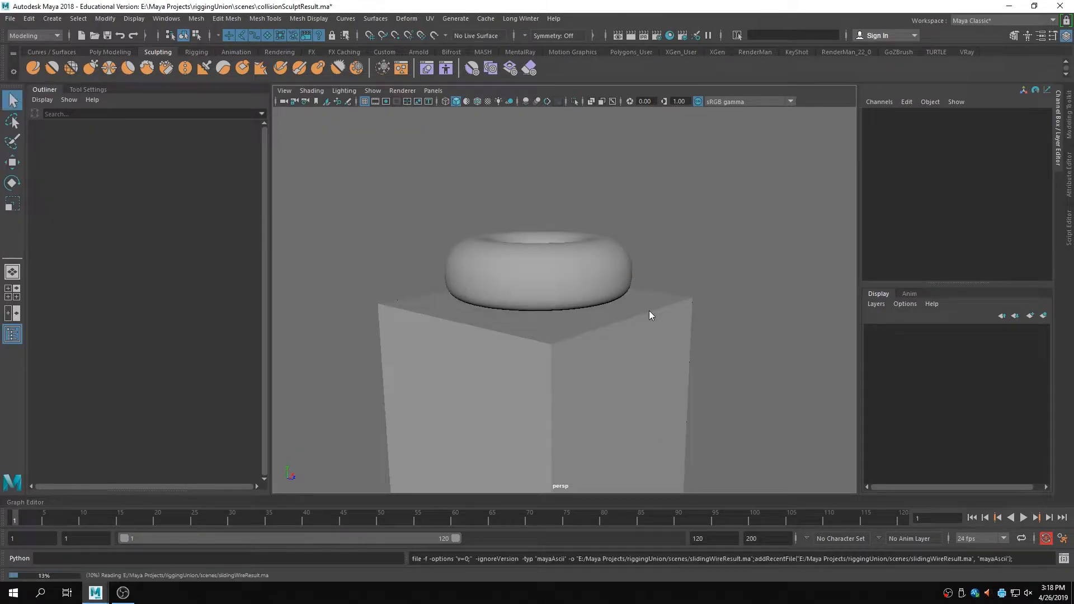
pyautogui.click(537, 330)
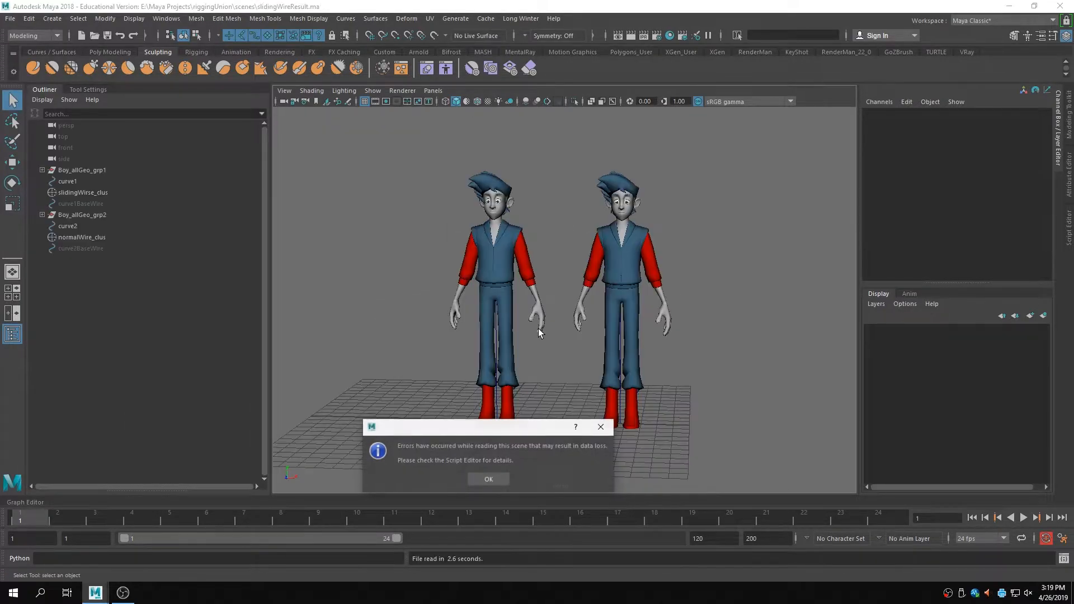
pyautogui.click(502, 476)
# - Test the normal wire deformation by moving normalWire_clus sideways and down at the second character's waist, and undo the move
pyautogui.keyDown('alt'); pyautogui.moveTo(543, 422); pyautogui.dragTo(559, 349, button='right'); pyautogui.keyUp('alt')
pyautogui.keyDown('alt'); pyautogui.moveTo(559, 349); pyautogui.dragTo(588, 349); pyautogui.keyUp('alt')
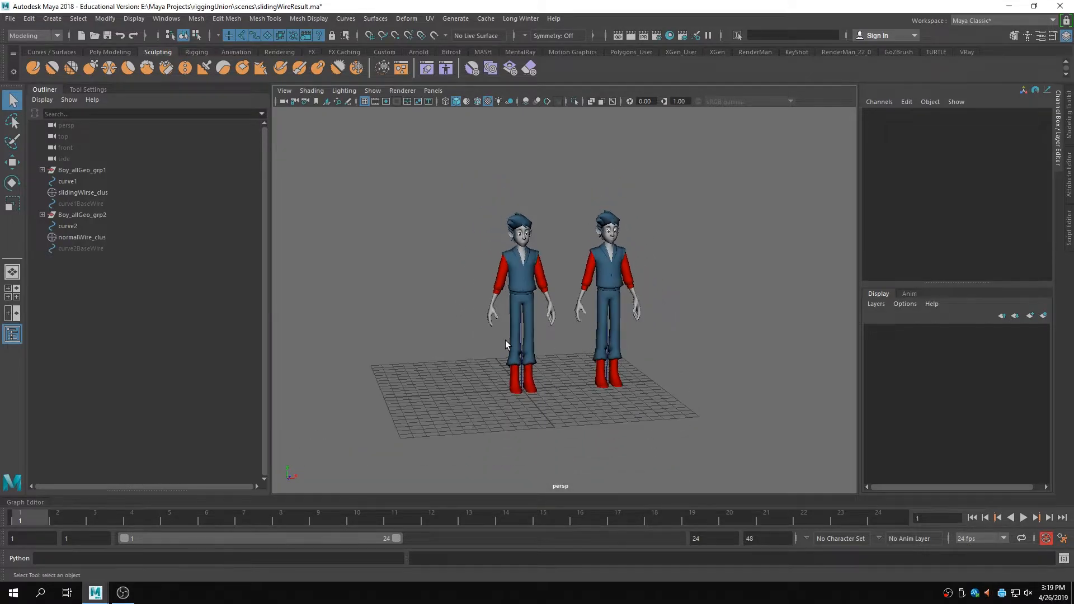
pyautogui.keyDown('alt'); pyautogui.moveTo(505, 340); pyautogui.dragTo(597, 338, button='right'); pyautogui.keyUp('alt')
pyautogui.keyDown('alt'); pyautogui.moveTo(597, 338); pyautogui.dragTo(590, 337); pyautogui.keyUp('alt')
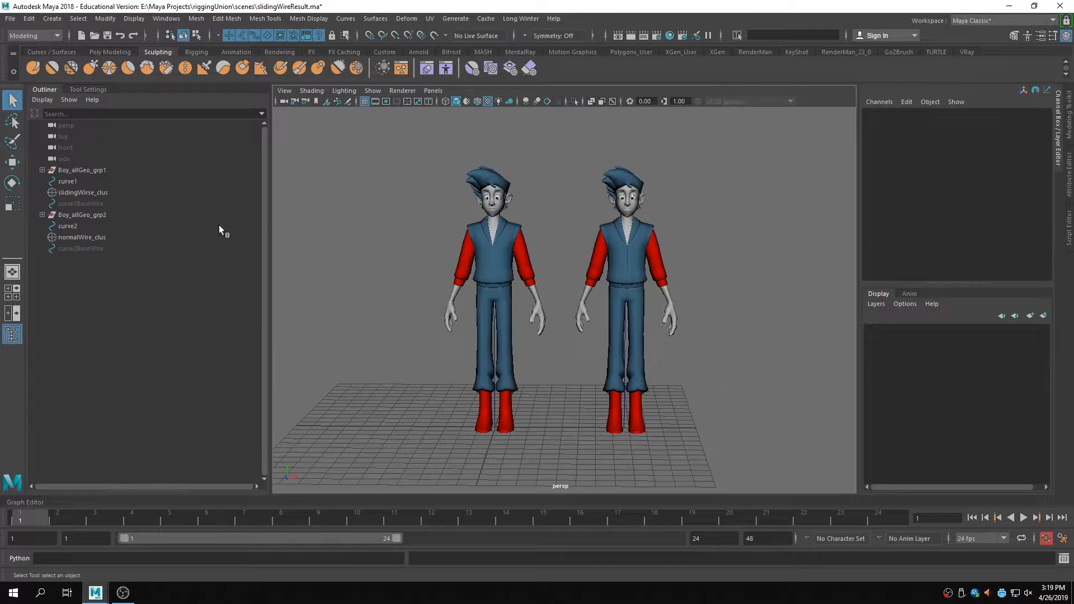
pyautogui.click(99, 237)
pyautogui.press('w')
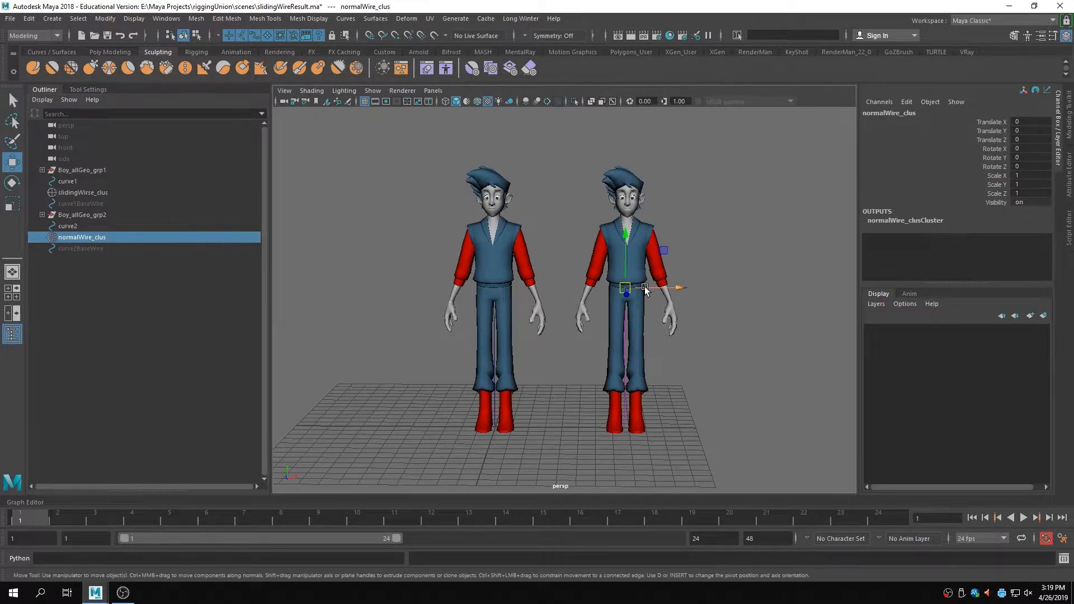
pyautogui.moveTo(645, 289); pyautogui.dragTo(558, 322)
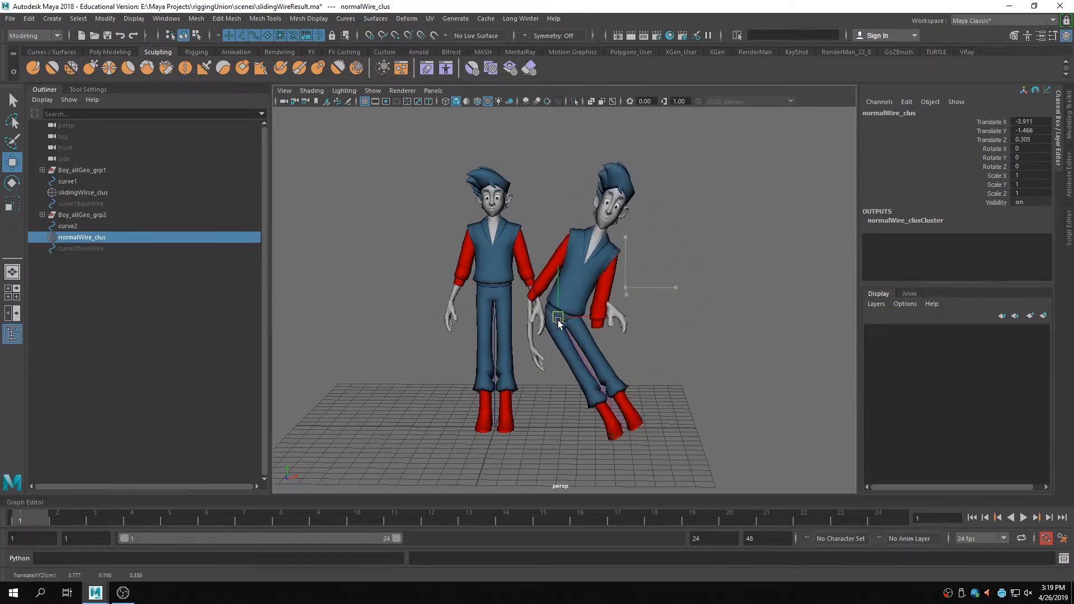
pyautogui.hotkey('ctrl', 'z')
pyautogui.hotkey('ctrl', 'z')
pyautogui.hotkey('ctrl', 'z')
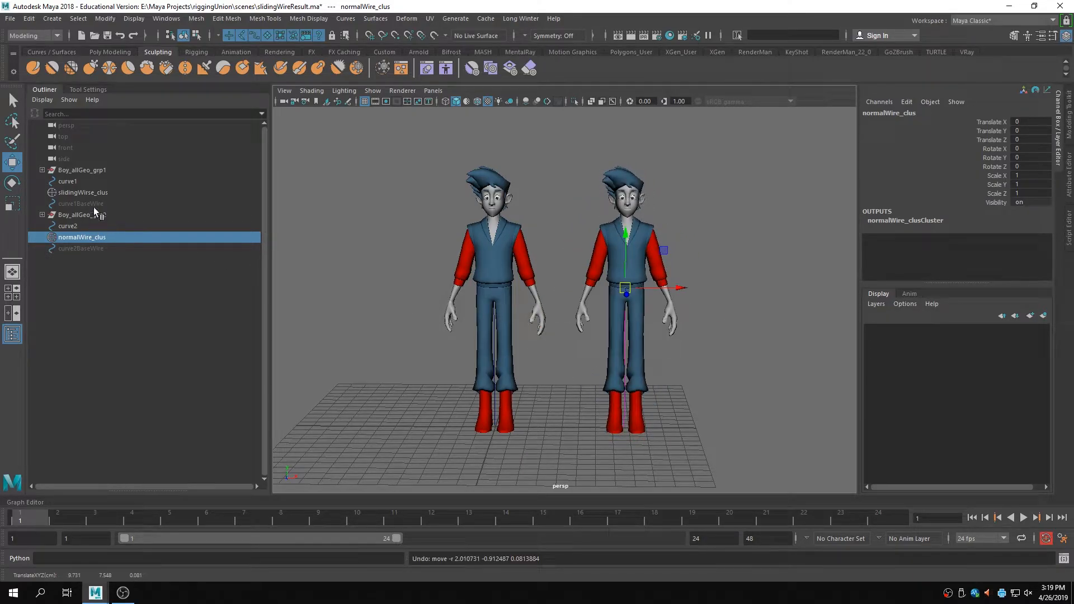
# - Move slidingWirse_clus to about -4.22 in X, -1.24 in Y and -4.52 in Z to bend the first character
pyautogui.click(83, 192)
pyautogui.moveTo(493, 287); pyautogui.dragTo(485, 338)
pyautogui.keyDown('alt'); pyautogui.moveTo(487, 375); pyautogui.dragTo(452, 336); pyautogui.keyUp('alt')
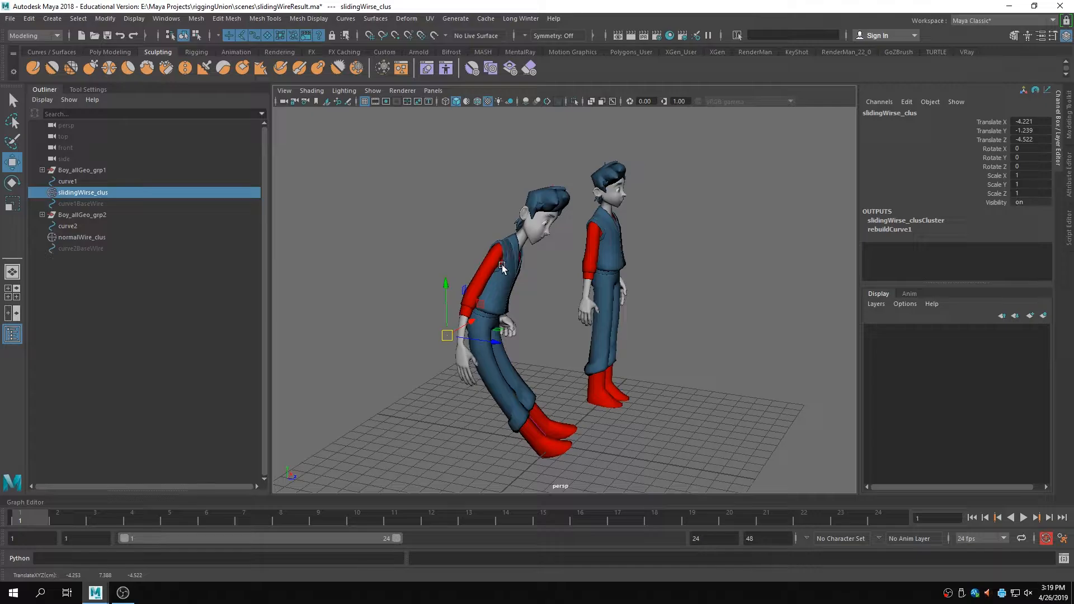
pyautogui.keyDown('alt'); pyautogui.moveTo(502, 264); pyautogui.dragTo(442, 302); pyautogui.keyUp('alt')
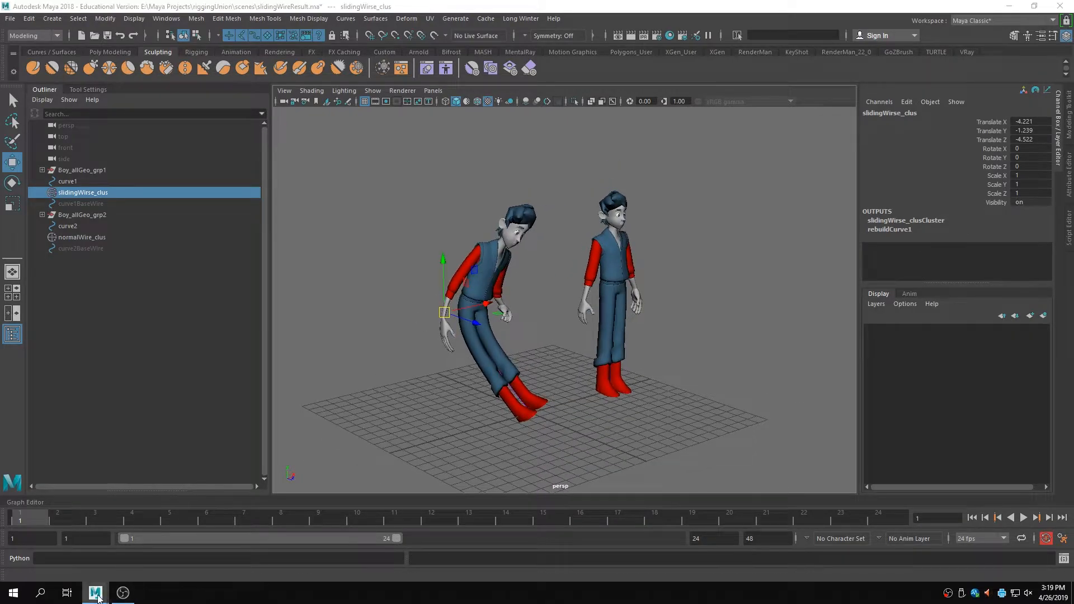
# - Switch to the Maya session holding collisionSculptStart.ma and open slidingWireStart.ma there without saving changes
pyautogui.moveTo(95, 593)
pyautogui.click(422, 540)
pyautogui.click(10, 18)
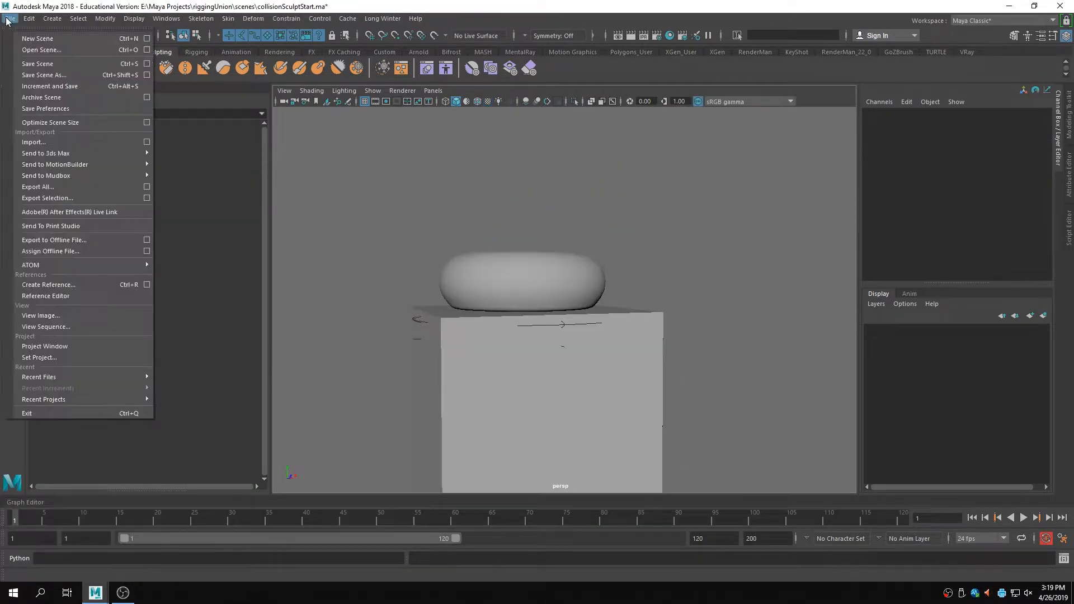
pyautogui.click(33, 52)
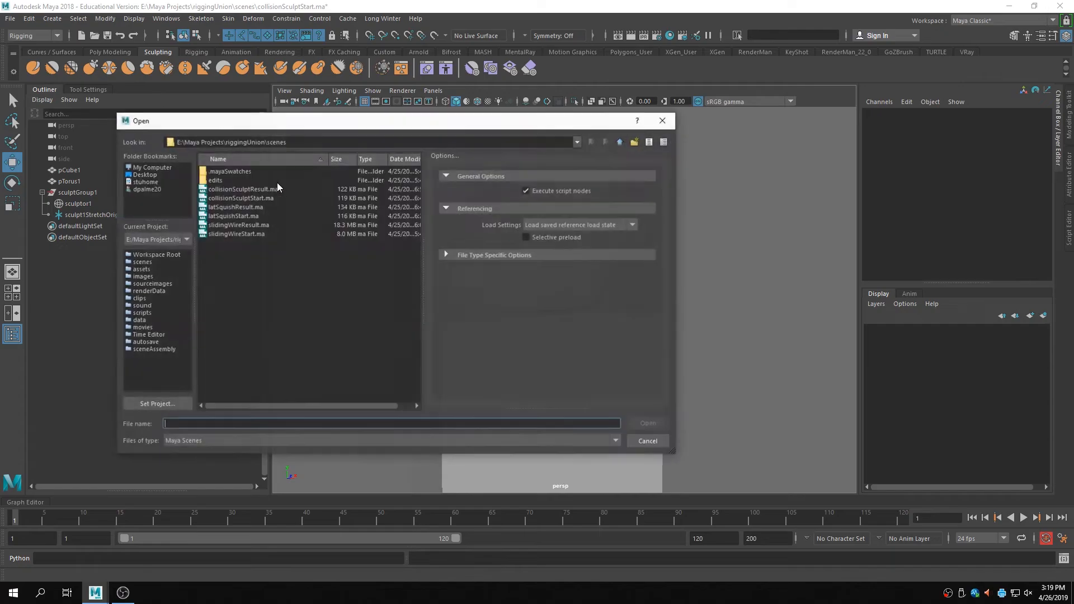
pyautogui.click(246, 234)
pyautogui.click(642, 423)
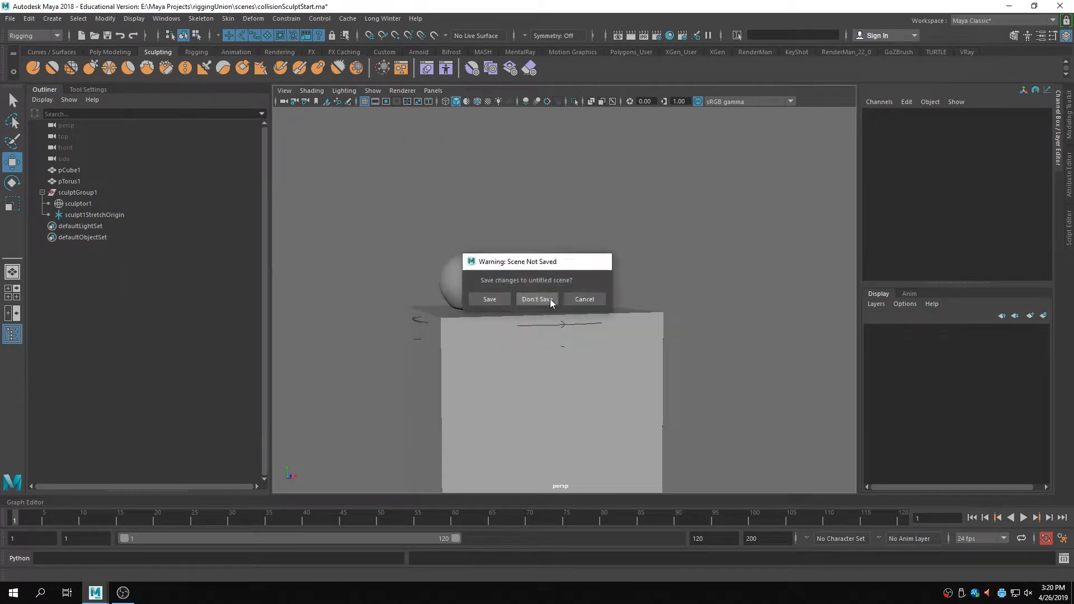
pyautogui.click(536, 300)
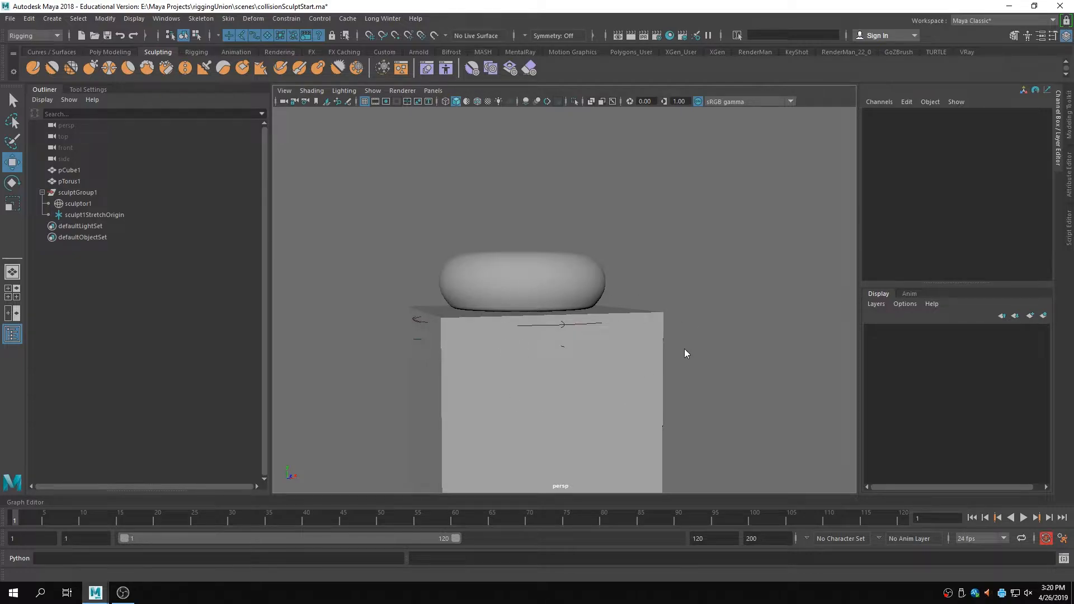
pyautogui.click(547, 334)
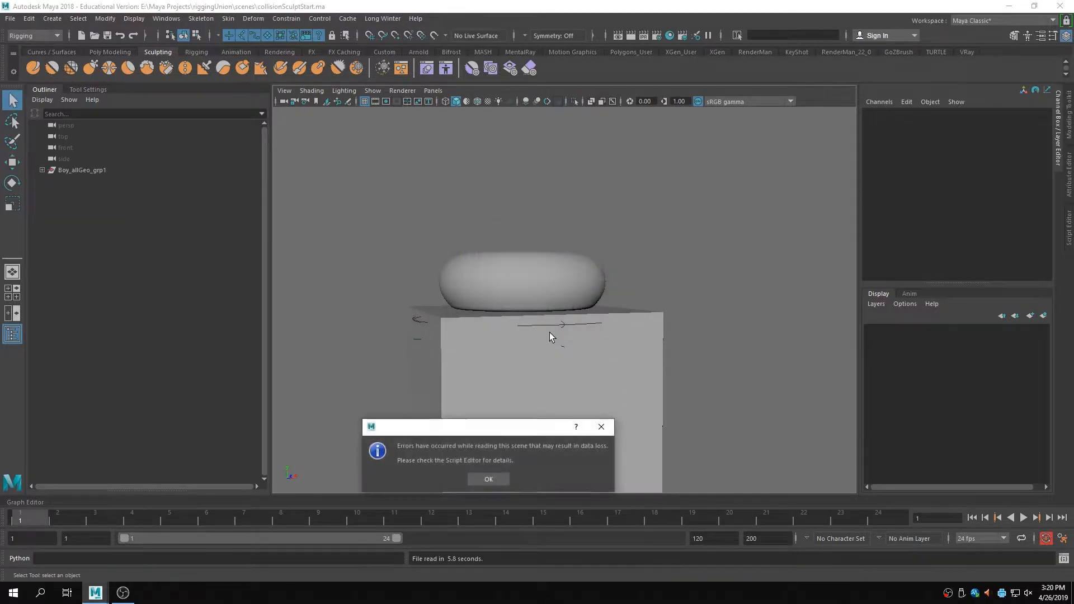
pyautogui.click(495, 476)
# - Examine the boy character model in the perspective view
pyautogui.scroll(-3, 460, 339)
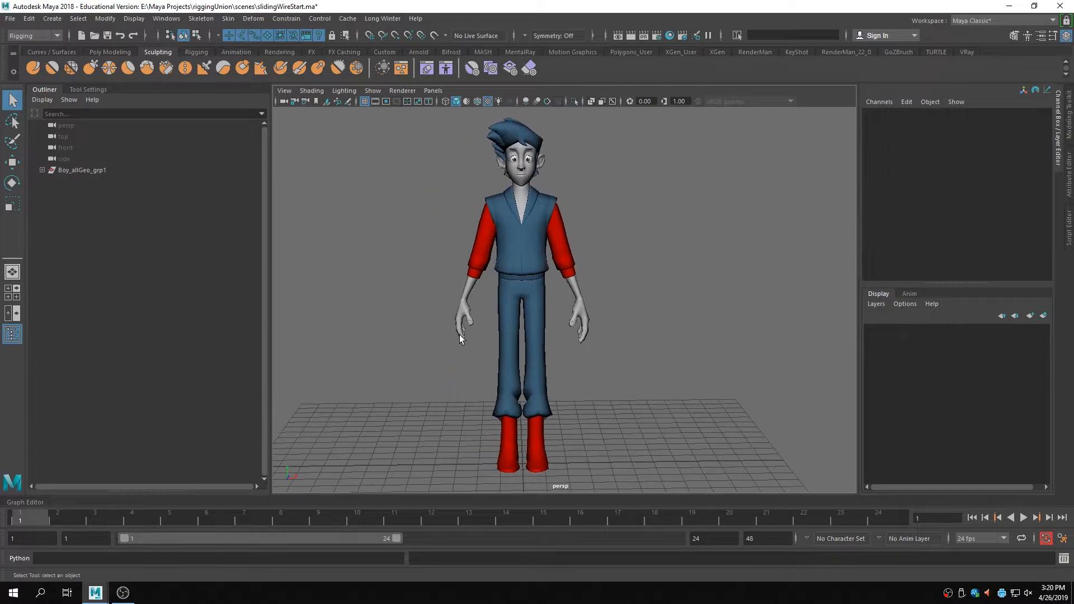
pyautogui.scroll(1, 505, 216)
pyautogui.click(522, 233)
pyautogui.click(394, 227)
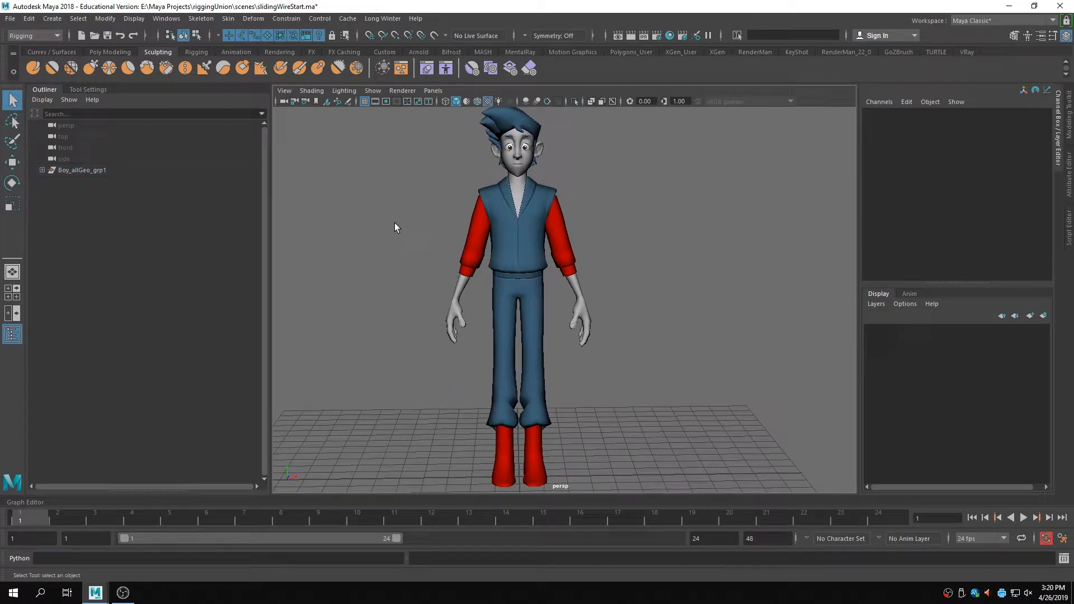
pyautogui.click(109, 174)
pyautogui.scroll(-3, 600, 312)
pyautogui.click(462, 305)
pyautogui.scroll(2, 543, 313)
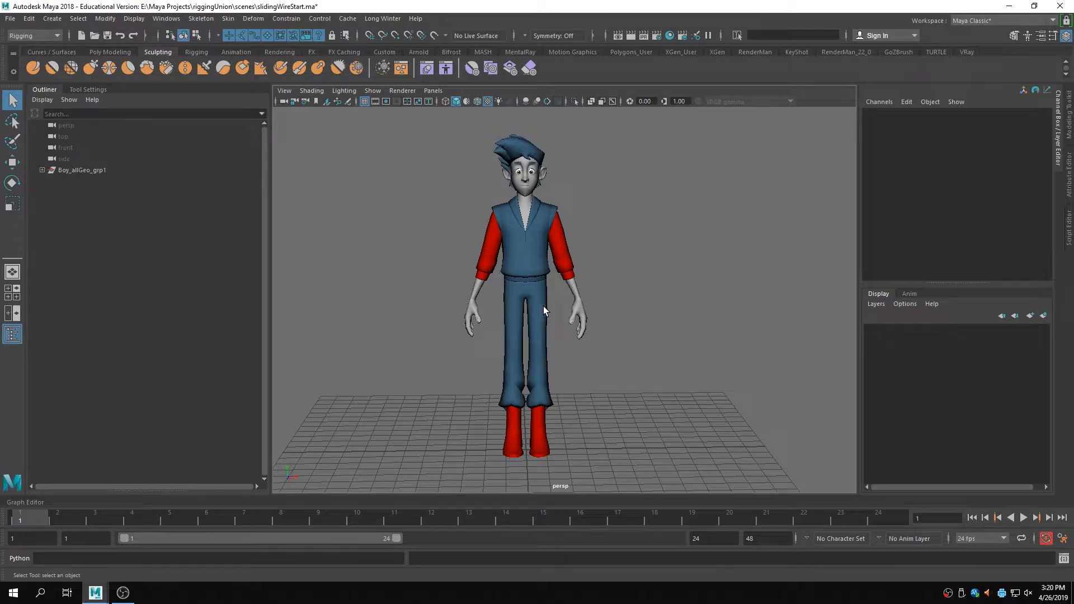
pyautogui.keyDown('alt'); pyautogui.moveTo(610, 287); pyautogui.dragTo(612, 307, button='middle'); pyautogui.keyUp('alt')
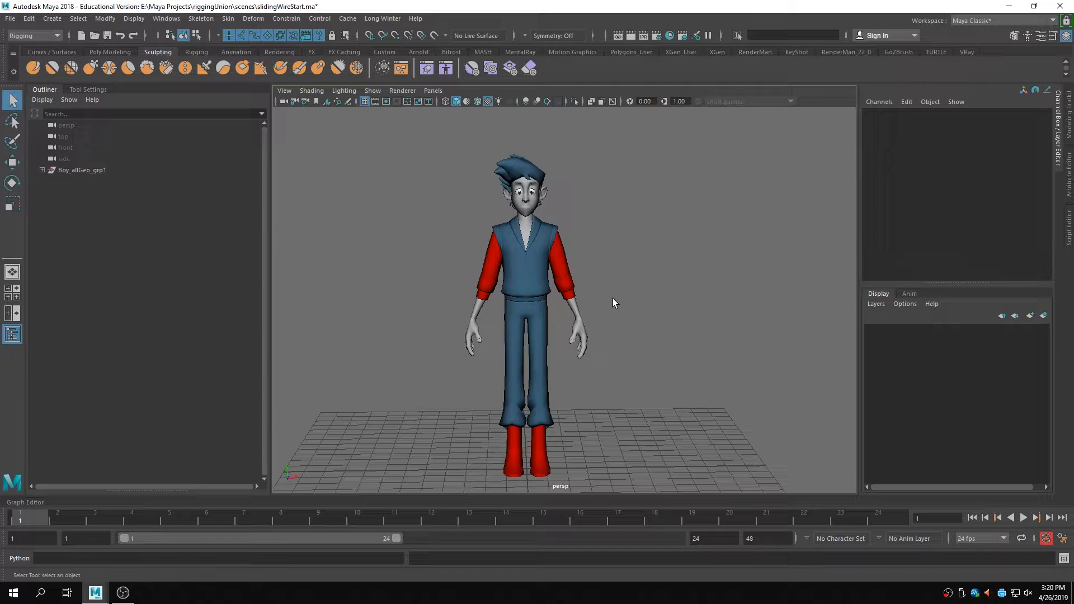
pyautogui.keyDown('alt'); pyautogui.moveTo(533, 290); pyautogui.dragTo(548, 305, button='right'); pyautogui.keyUp('alt')
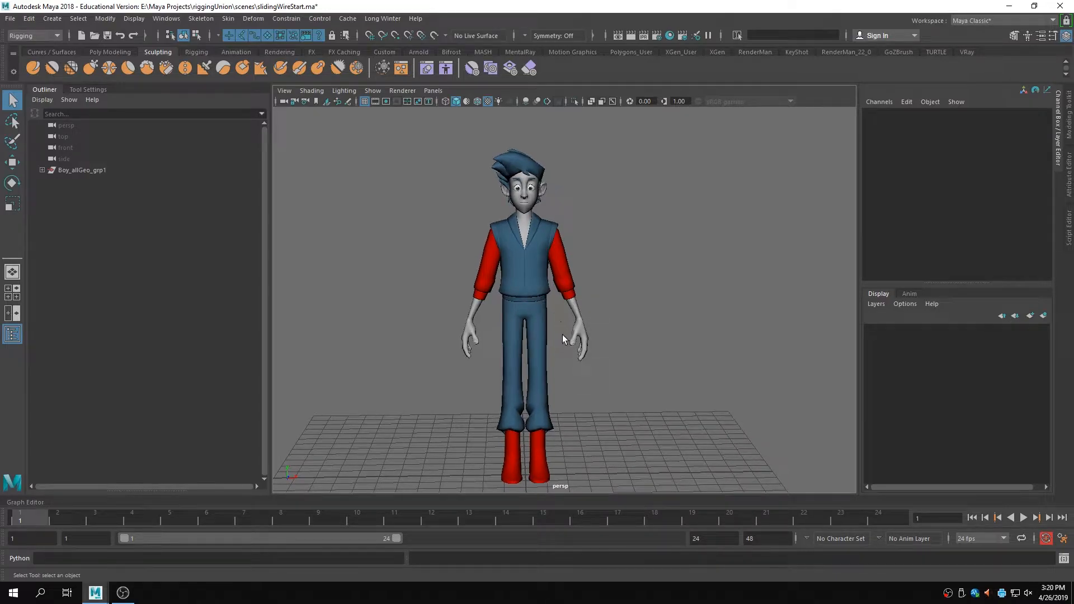
pyautogui.keyDown('alt'); pyautogui.moveTo(562, 335); pyautogui.dragTo(568, 332); pyautogui.keyUp('alt')
# - Show the character in a full-size front view and activate the EP Curve Tool with curve degree 1 Linear
pyautogui.press('space')
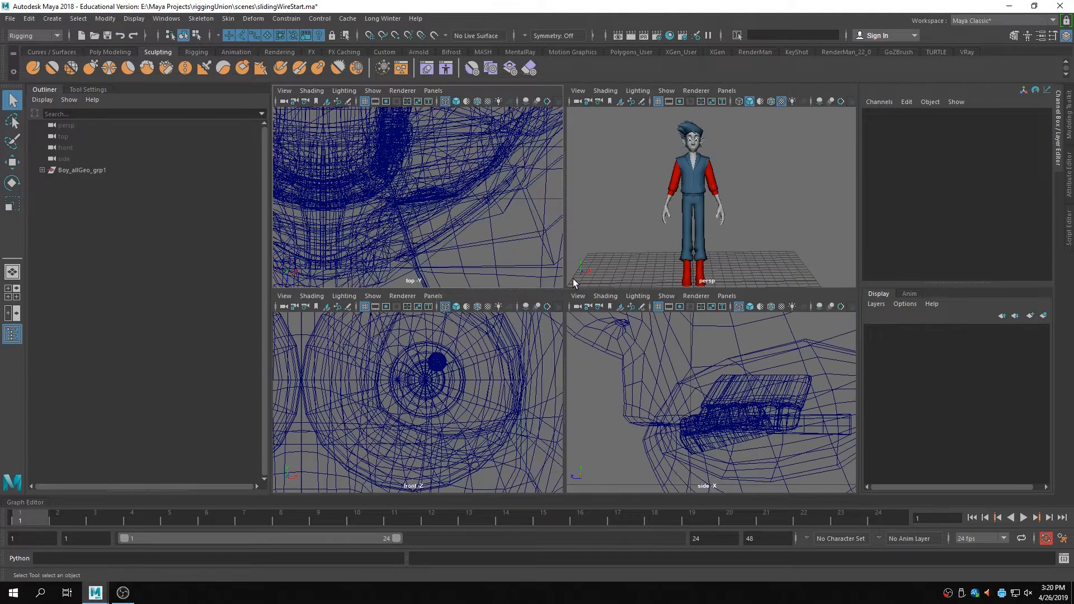
pyautogui.keyDown('alt'); pyautogui.moveTo(472, 403); pyautogui.dragTo(442, 398, button='right'); pyautogui.keyUp('alt')
pyautogui.keyDown('alt'); pyautogui.moveTo(440, 394); pyautogui.dragTo(440, 343, button='middle'); pyautogui.keyUp('alt')
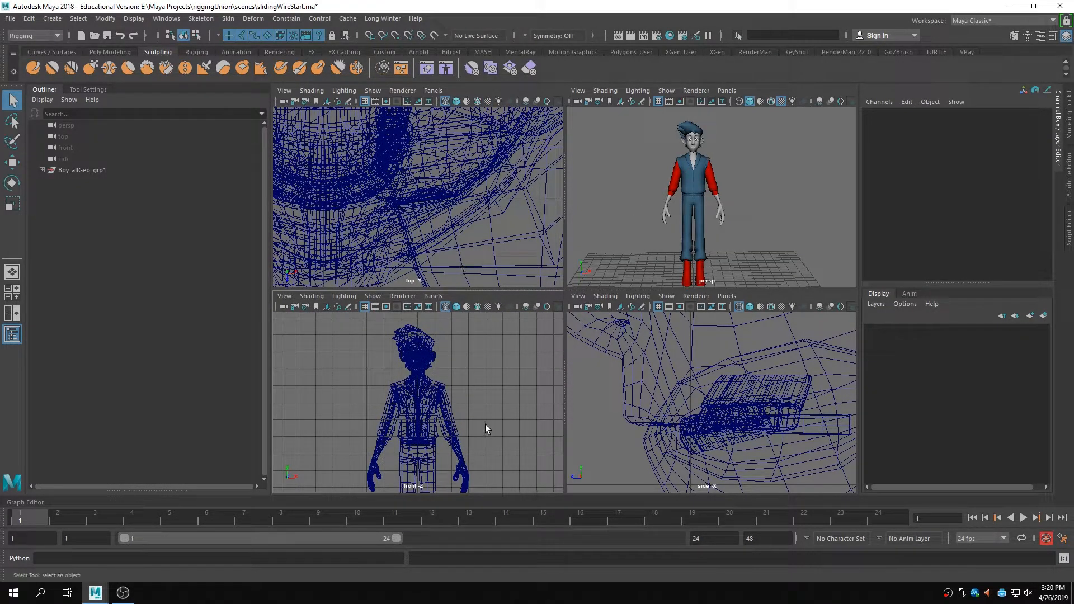
pyautogui.press('space')
pyautogui.click(36, 36)
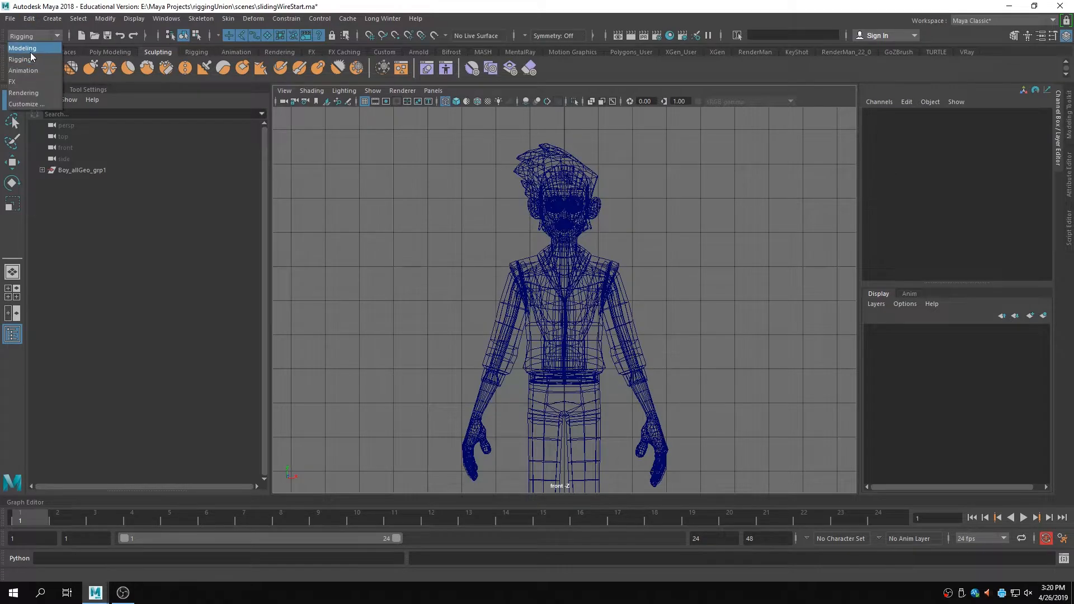
pyautogui.click(30, 52)
pyautogui.click(94, 18)
pyautogui.moveTo(52, 18)
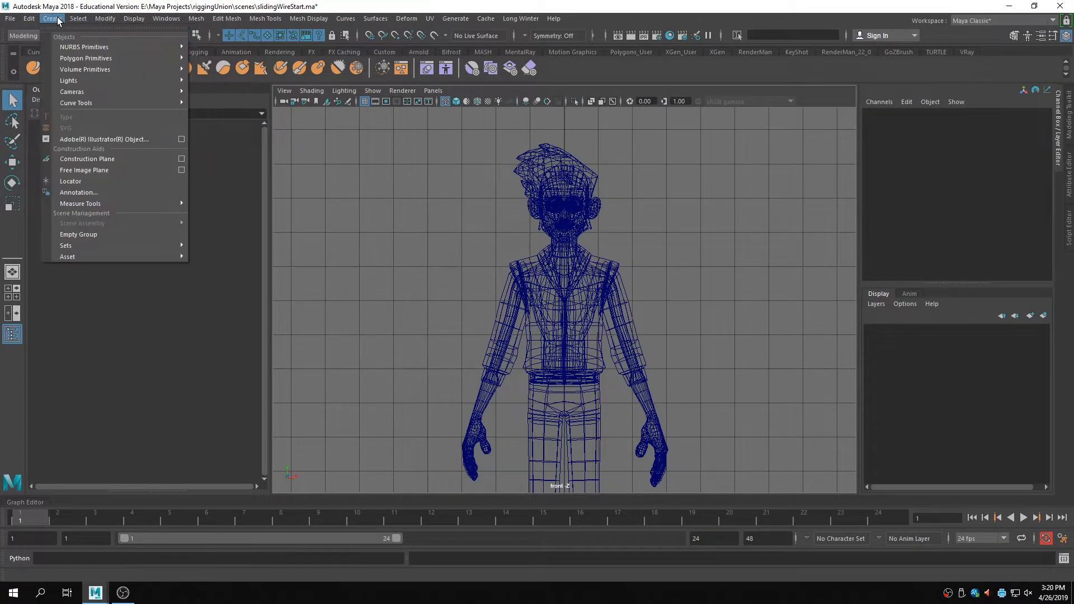
pyautogui.moveTo(122, 102)
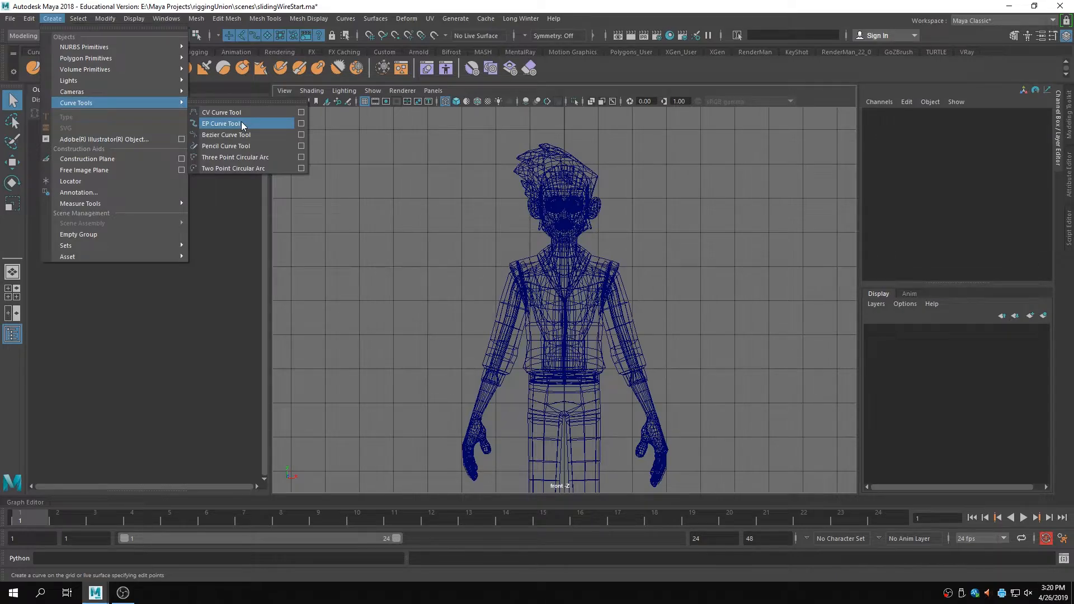
pyautogui.click(301, 123)
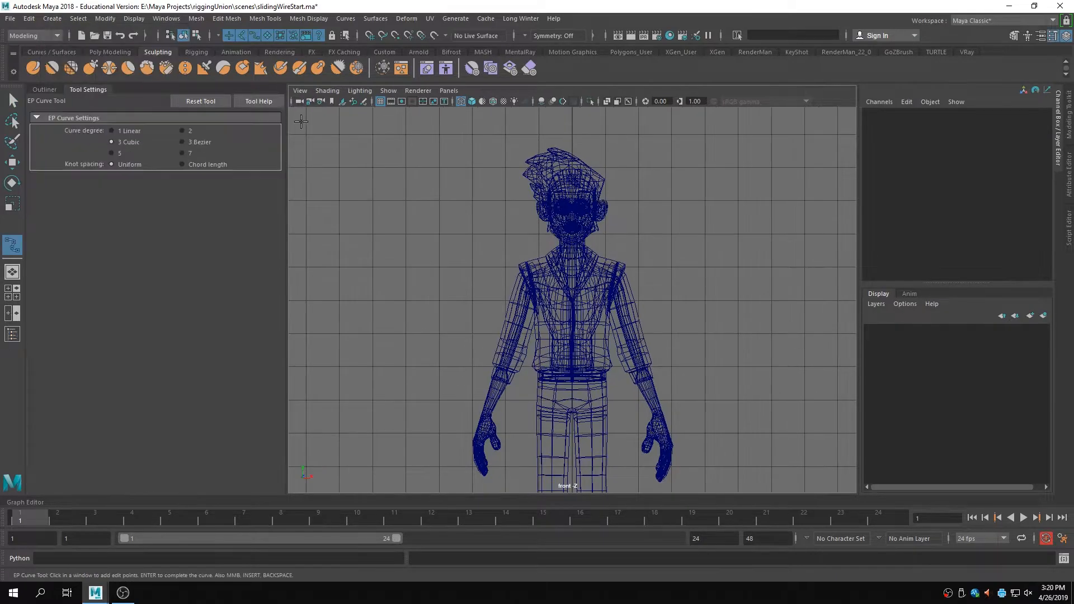
pyautogui.click(115, 132)
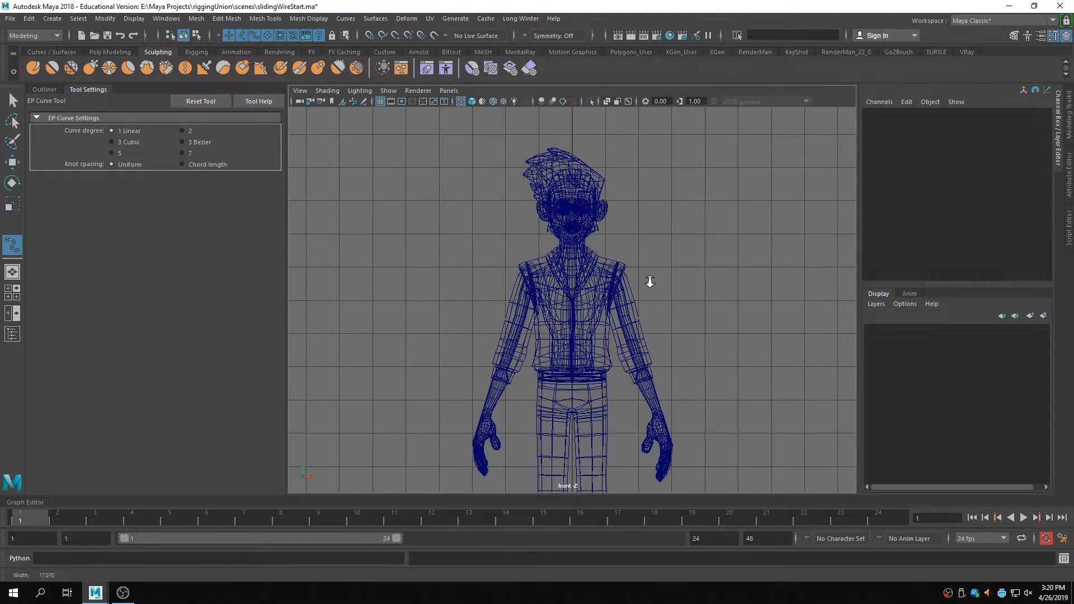
# - Draw a linear three-point EP curve down the character's centre, from the top of the head through the waist to the feet
pyautogui.keyDown('alt'); pyautogui.moveTo(647, 283); pyautogui.dragTo(596, 280, button='right'); pyautogui.keyUp('alt')
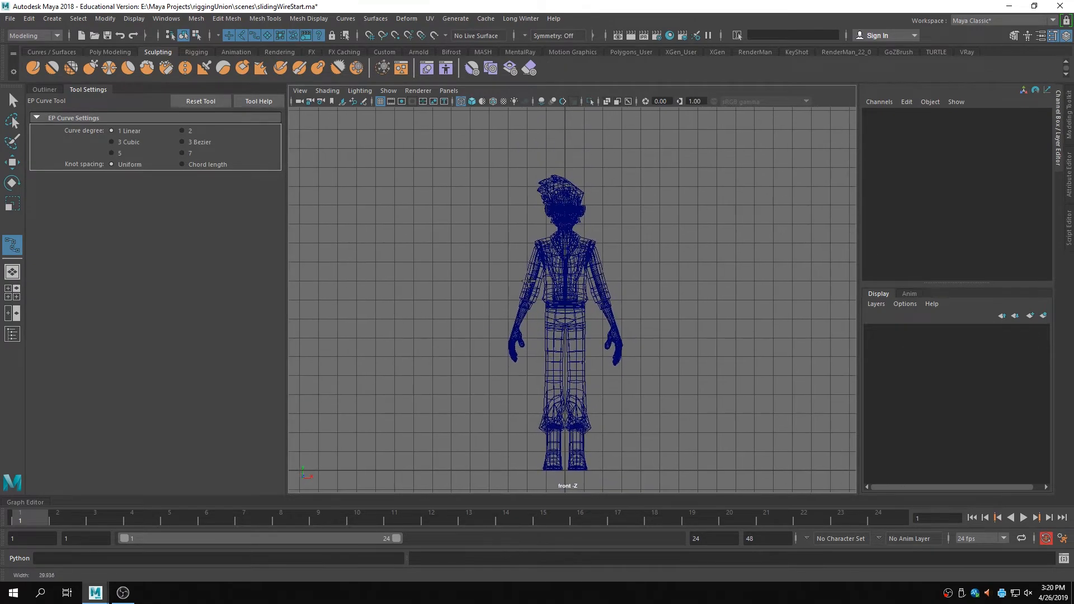
pyautogui.click(566, 179)
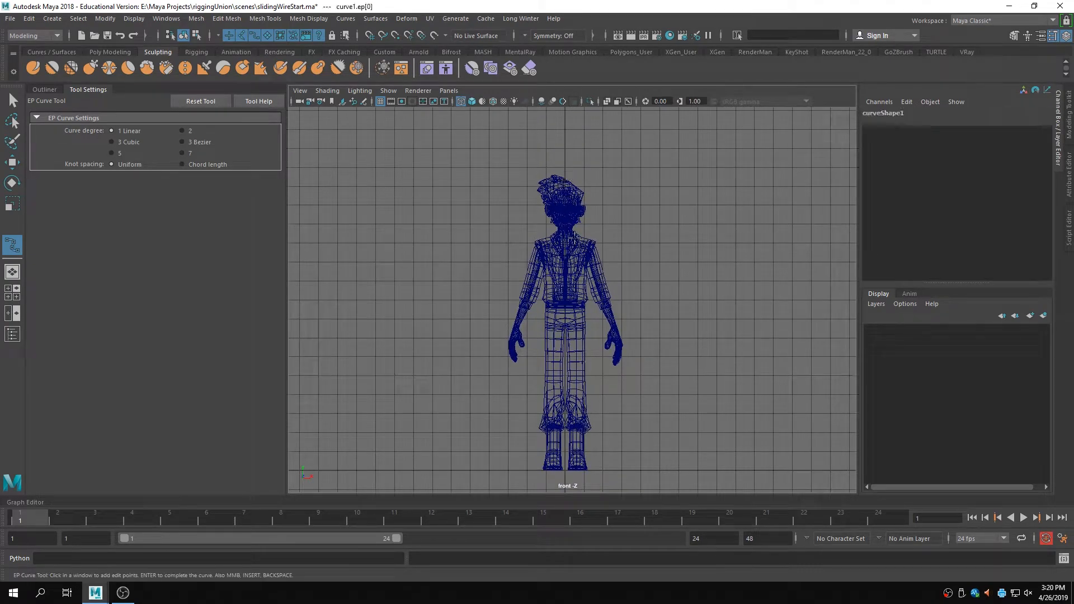
pyautogui.click(567, 310)
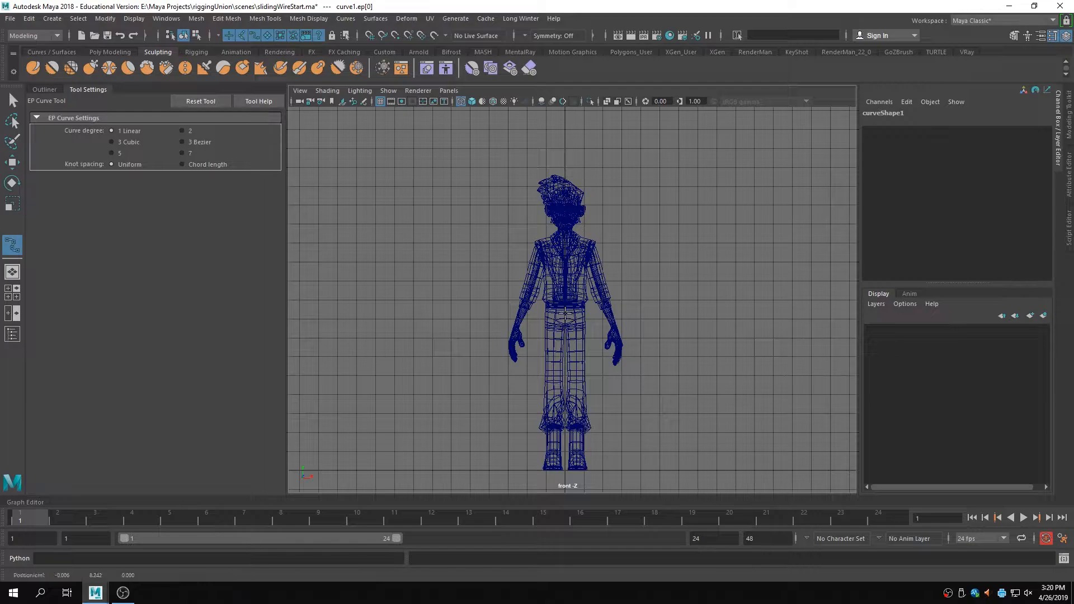
pyautogui.click(566, 469)
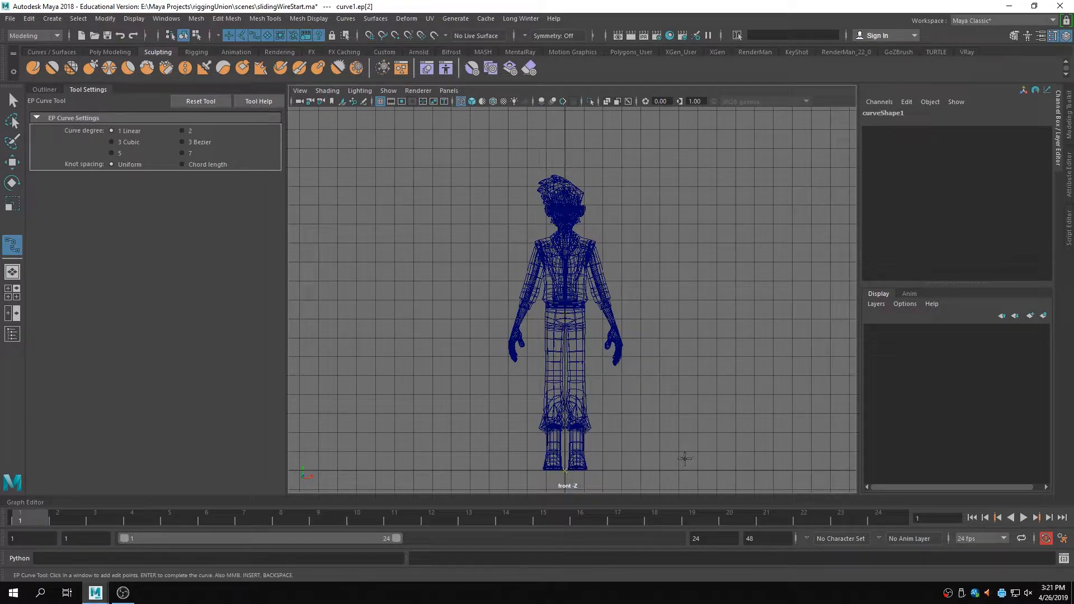
pyautogui.press('q')
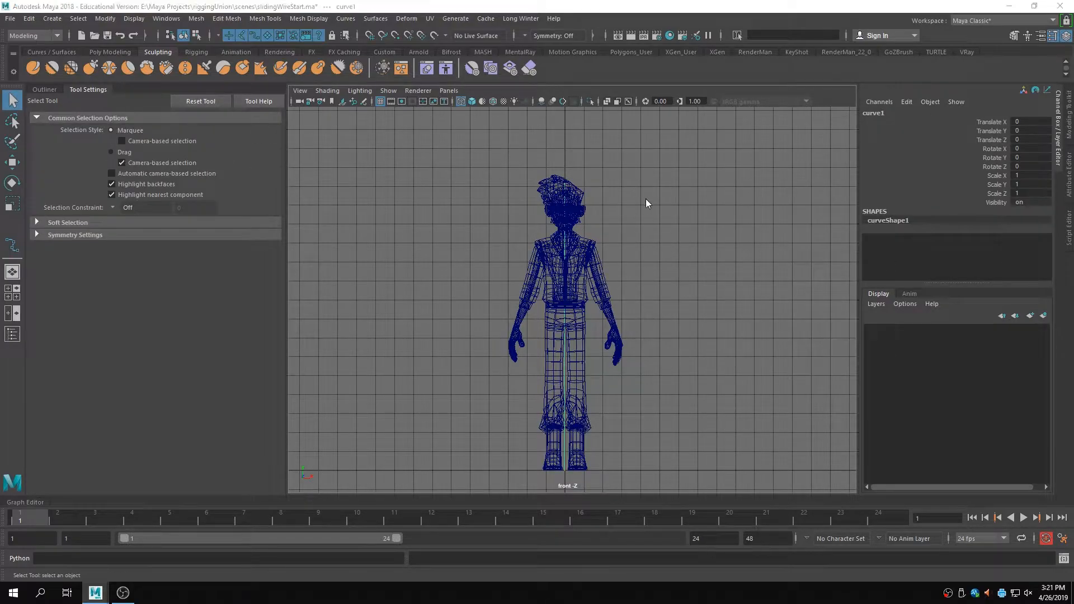
# - With the curve isolated in the perspective view, try moving its middle control vertex and undo the move
pyautogui.press('space')
pyautogui.press('space')
pyautogui.hotkey('ctrl', '1')
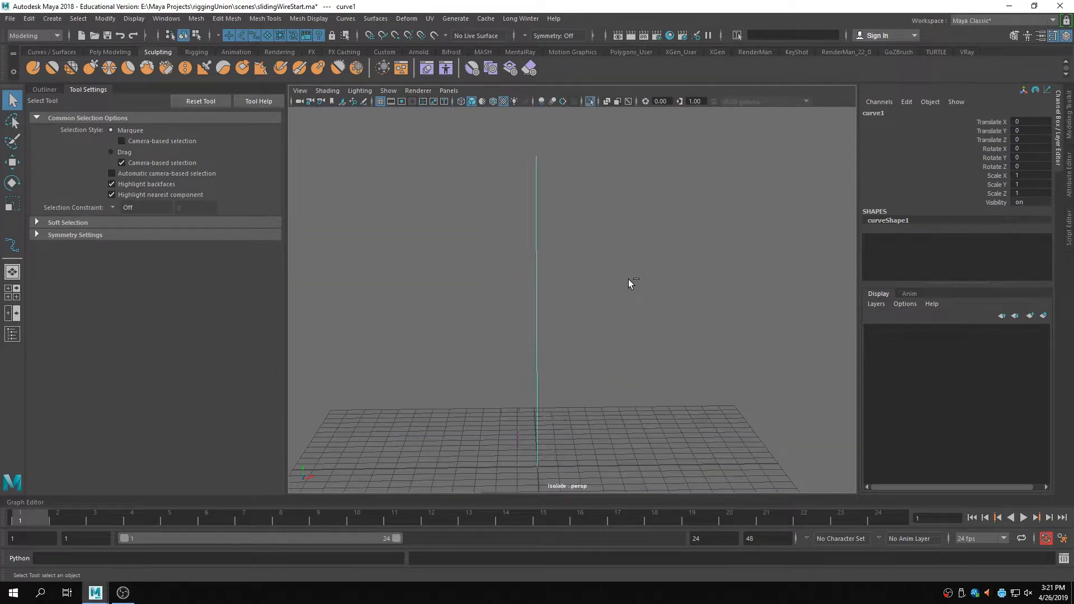
pyautogui.moveTo(536, 281); pyautogui.dragTo(506, 281, button='right')
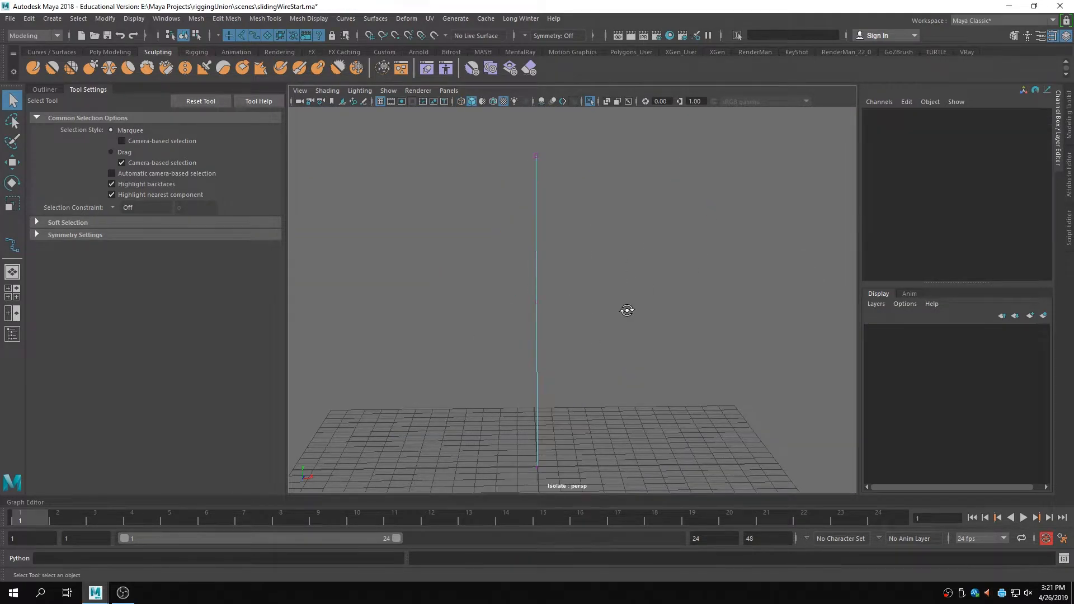
pyautogui.keyDown('alt'); pyautogui.moveTo(623, 310); pyautogui.dragTo(583, 336); pyautogui.keyUp('alt')
pyautogui.press('w')
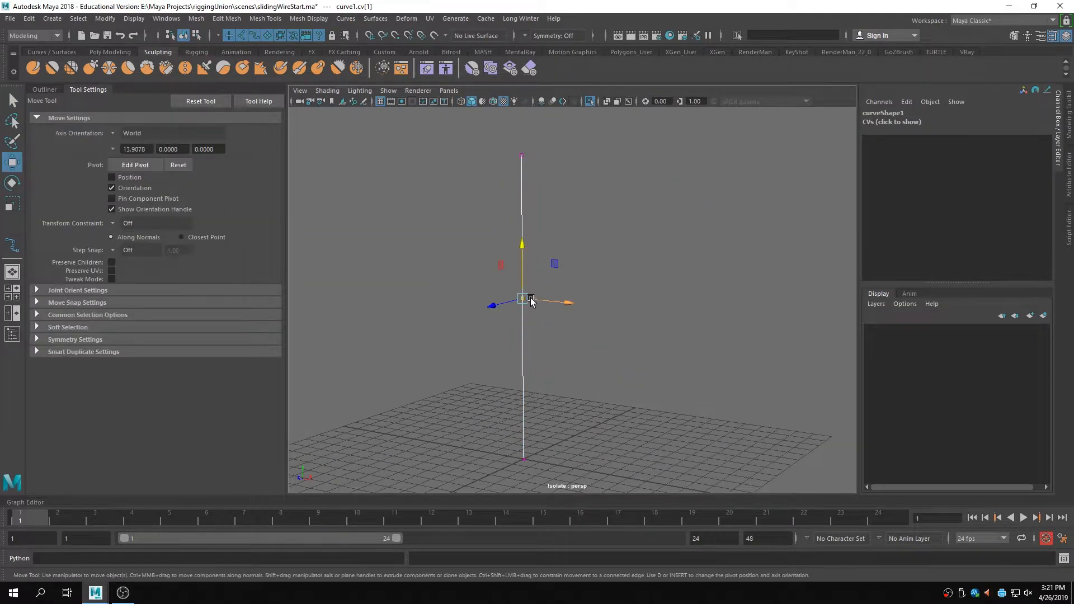
pyautogui.moveTo(522, 299); pyautogui.dragTo(515, 263)
pyautogui.keyDown('alt'); pyautogui.moveTo(677, 347); pyautogui.dragTo(615, 339, button='right'); pyautogui.keyUp('alt')
pyautogui.keyDown('alt'); pyautogui.moveTo(615, 340); pyautogui.dragTo(584, 349); pyautogui.keyUp('alt')
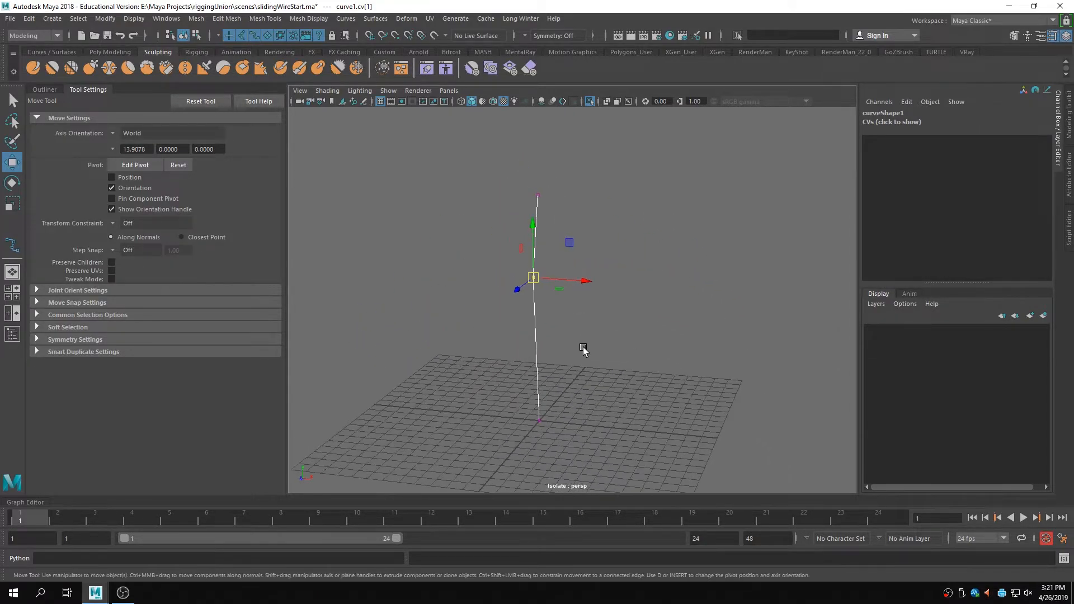
pyautogui.hotkey('ctrl', 'z')
pyautogui.click(639, 348)
pyautogui.hotkey('ctrl', '1')
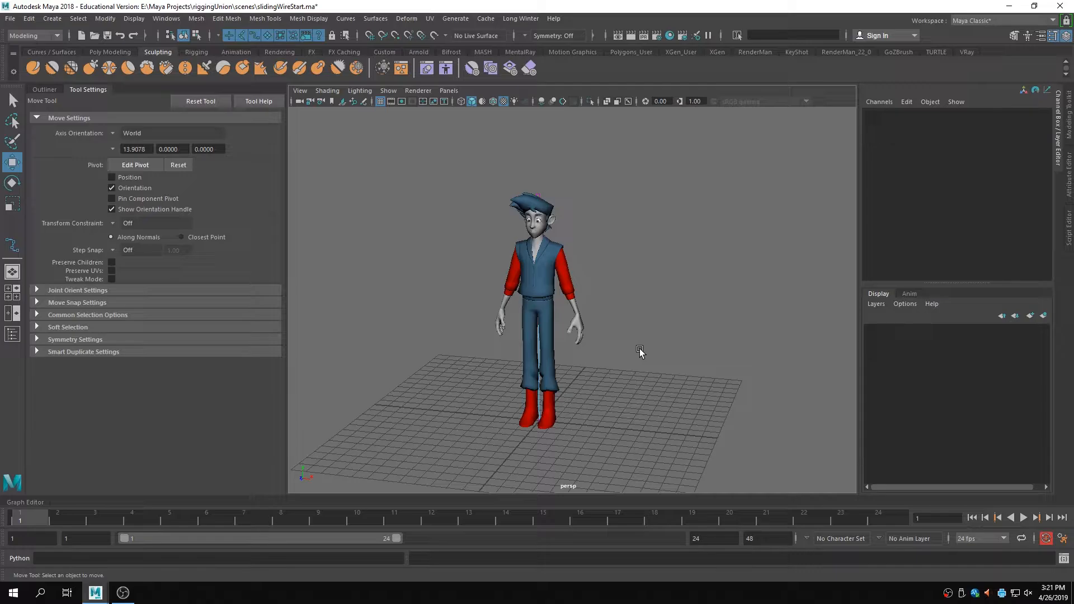
# - Rename the new curve as wireBaseCrv
pyautogui.click(44, 89)
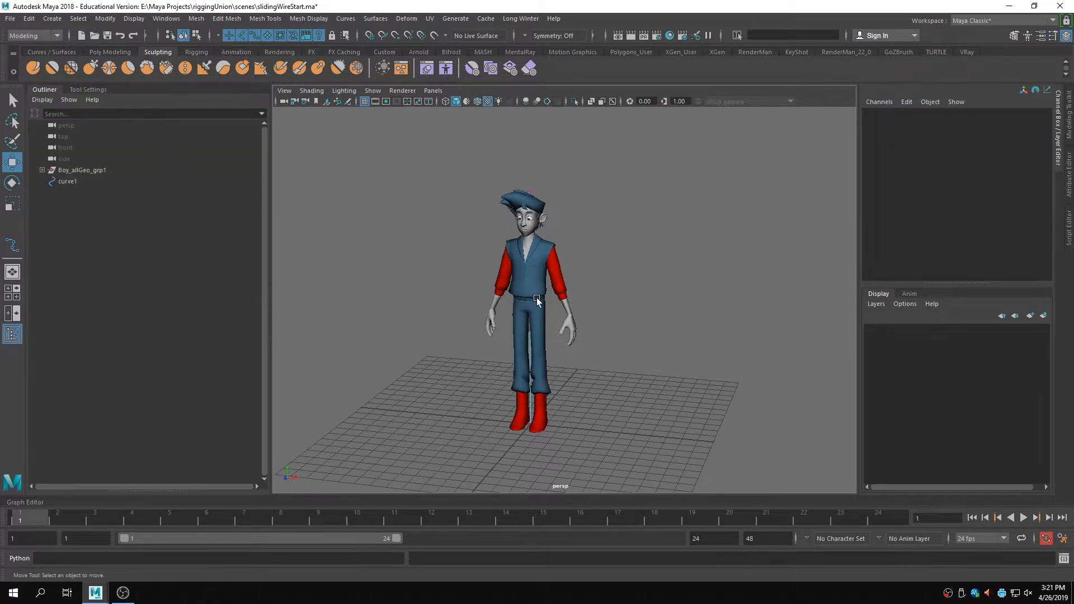
pyautogui.doubleClick(71, 183)
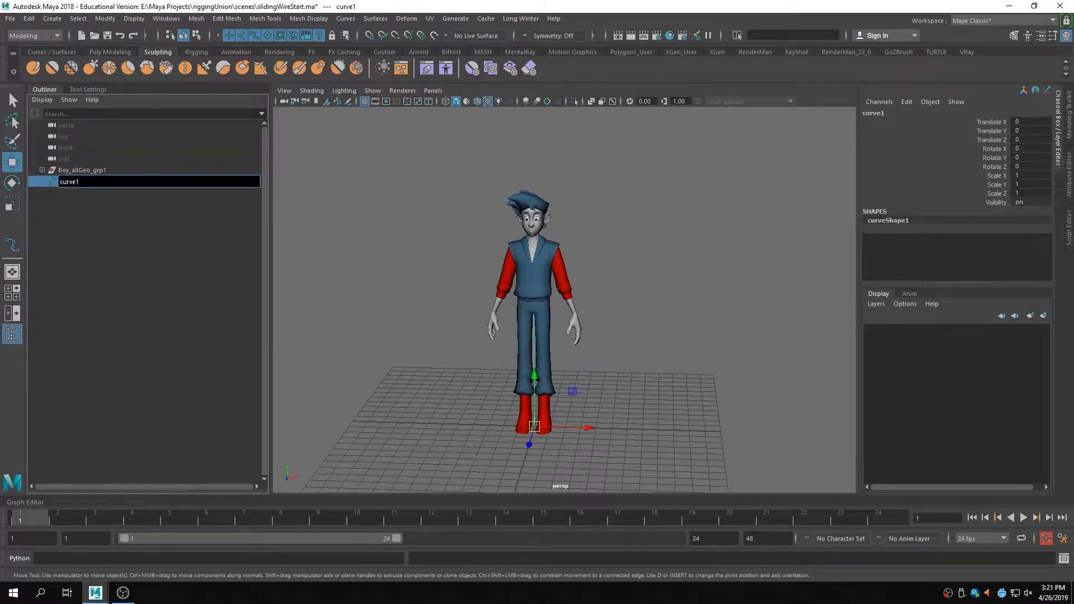
pyautogui.write('wireBaseCrv')
pyautogui.press('Return')
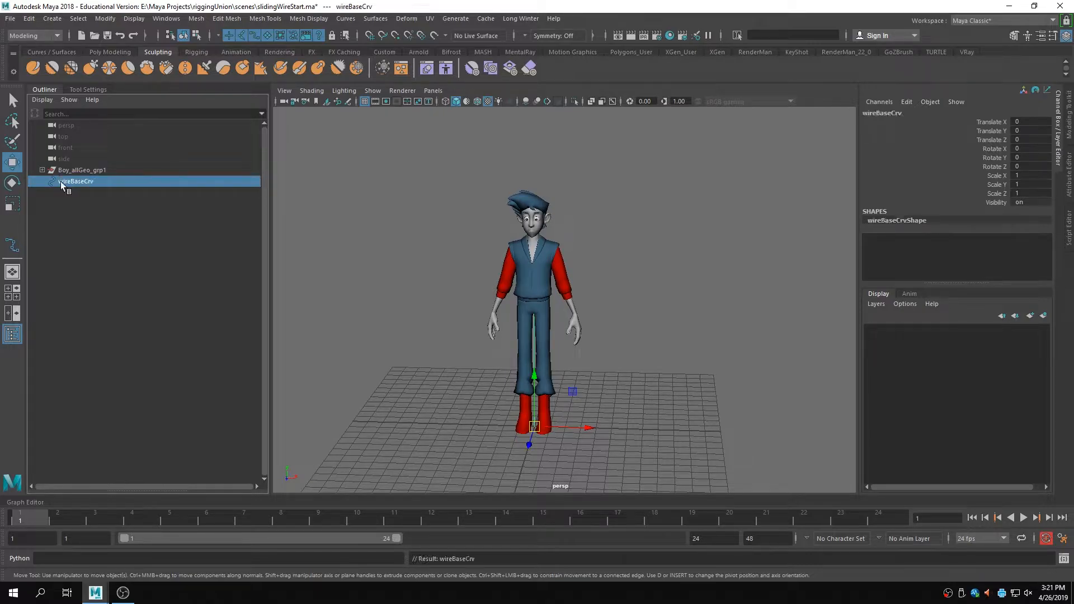
# - Isolate wireBaseCrv and create a cluster on its middle control vertex
pyautogui.hotkey('ctrl', '1')
pyautogui.click(537, 302)
pyautogui.moveTo(537, 281); pyautogui.dragTo(500, 285, button='right')
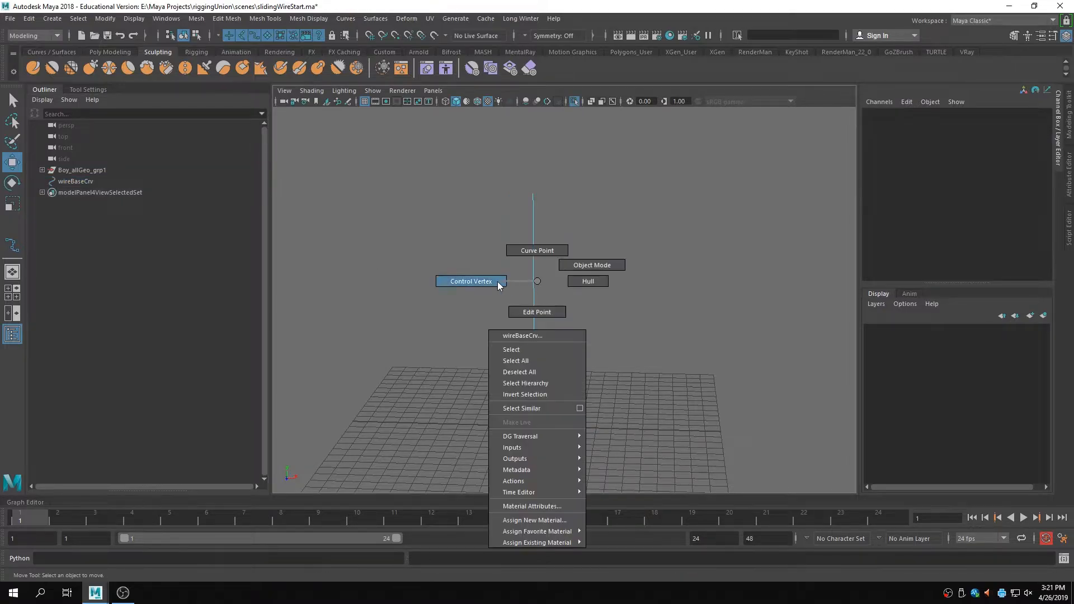
pyautogui.moveTo(492, 270); pyautogui.dragTo(583, 331)
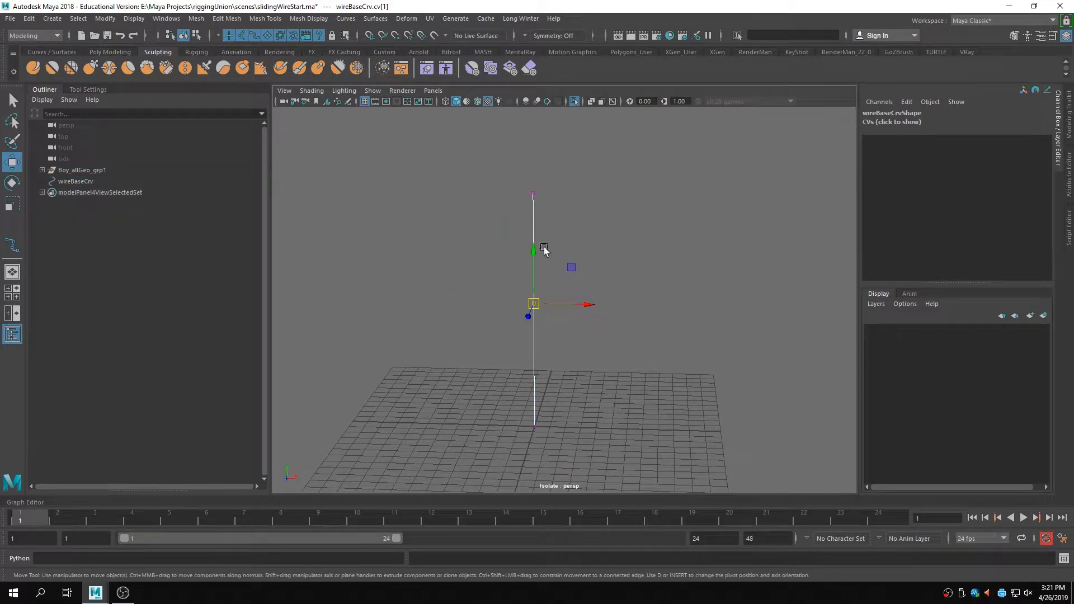
pyautogui.click(406, 19)
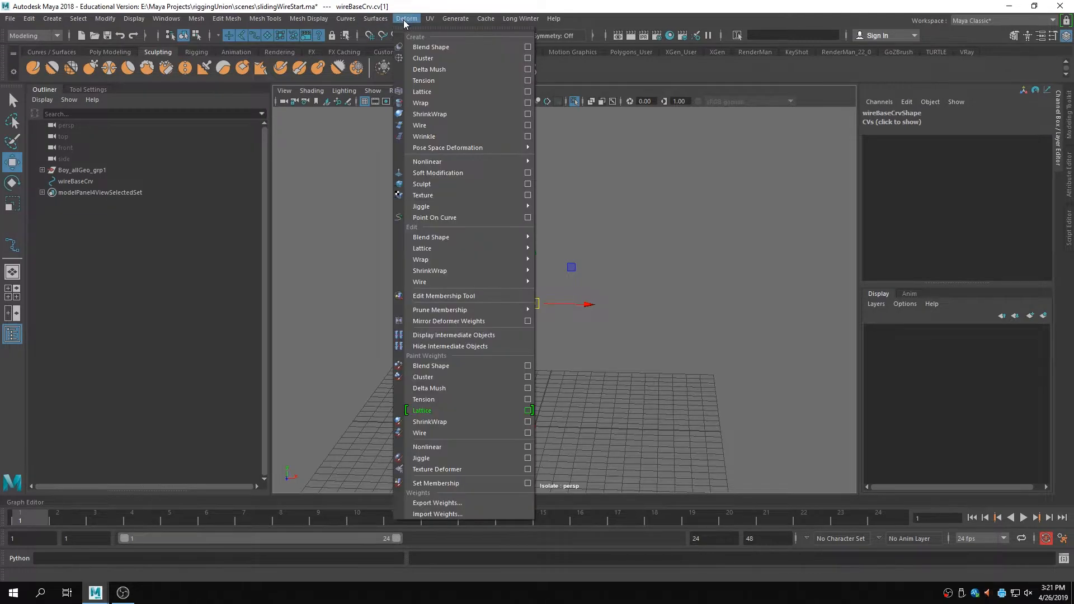
pyautogui.click(423, 58)
pyautogui.click(698, 321)
# - Test the new cluster handle by moving it away from the curve's middle, and undo the move
pyautogui.click(114, 191)
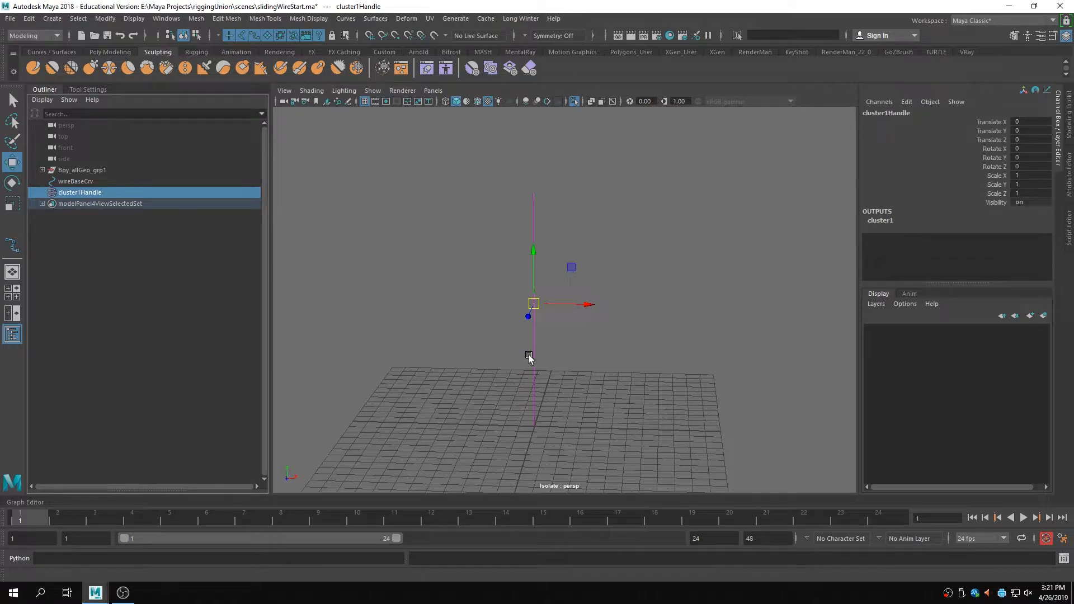
pyautogui.moveTo(535, 303); pyautogui.dragTo(632, 350)
pyautogui.hotkey('ctrl', 'z')
pyautogui.click(699, 395)
# - End the curve's isolation and frame the whole character in the perspective view with nothing selected
pyautogui.press('space')
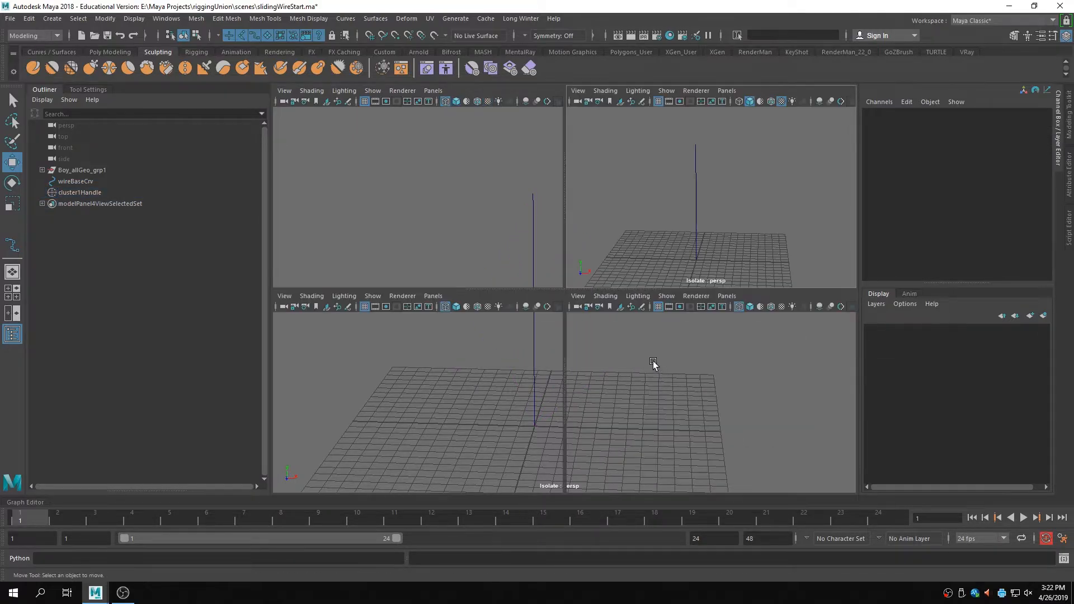
pyautogui.press('space')
pyautogui.hotkey('ctrl', '1')
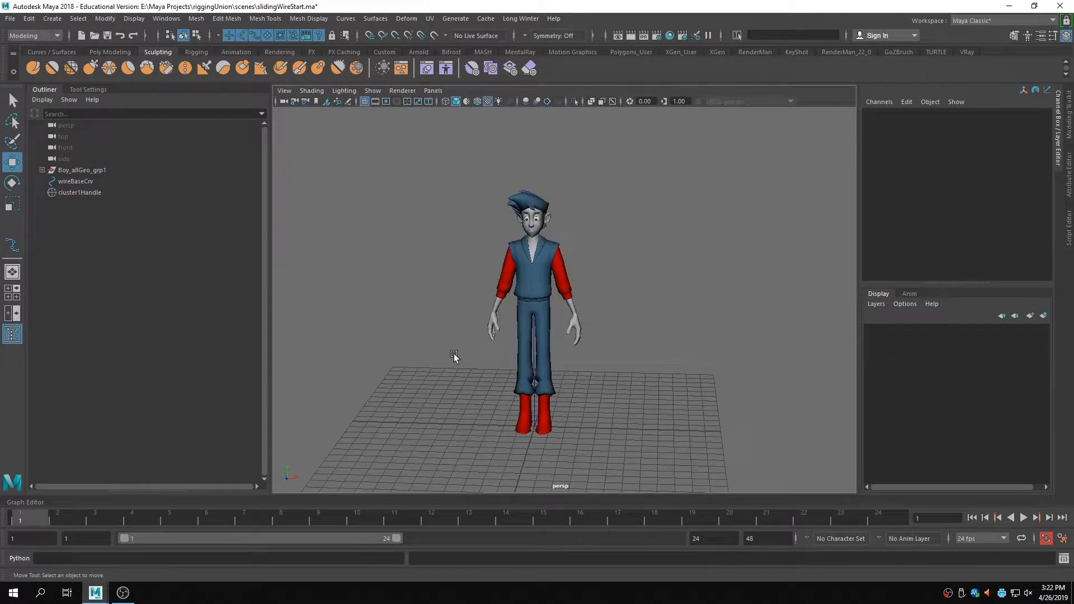
pyautogui.keyDown('alt'); pyautogui.moveTo(452, 354); pyautogui.dragTo(619, 369, button='right'); pyautogui.keyUp('alt')
pyautogui.moveTo(618, 369)
pyautogui.keyDown('alt'); pyautogui.mouseDown()
pyautogui.moveTo(520, 366)
pyautogui.moveTo(638, 362)
pyautogui.mouseUp(); pyautogui.keyUp('alt')
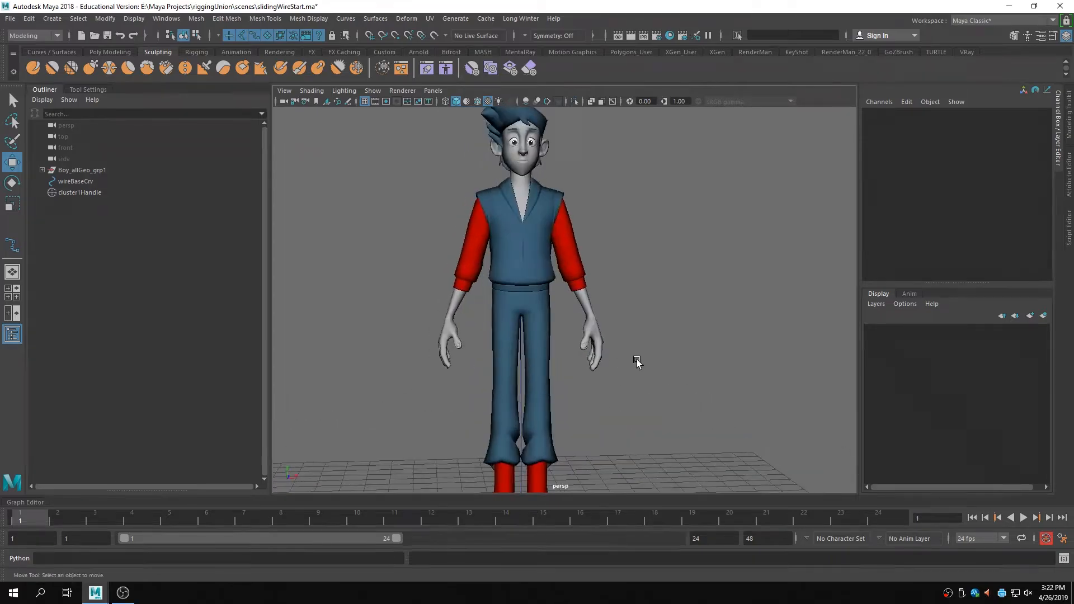
pyautogui.keyDown('alt'); pyautogui.moveTo(637, 361); pyautogui.dragTo(645, 357, button='right'); pyautogui.keyUp('alt')
pyautogui.click(95, 183)
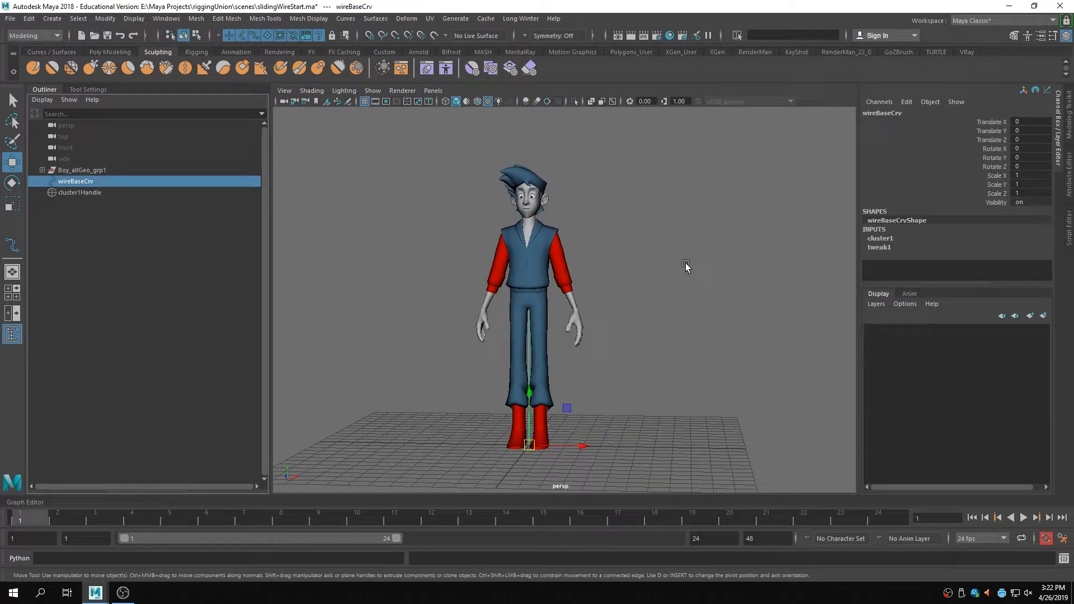
pyautogui.click(686, 263)
pyautogui.keyDown('alt'); pyautogui.moveTo(630, 263); pyautogui.dragTo(589, 276); pyautogui.keyUp('alt')
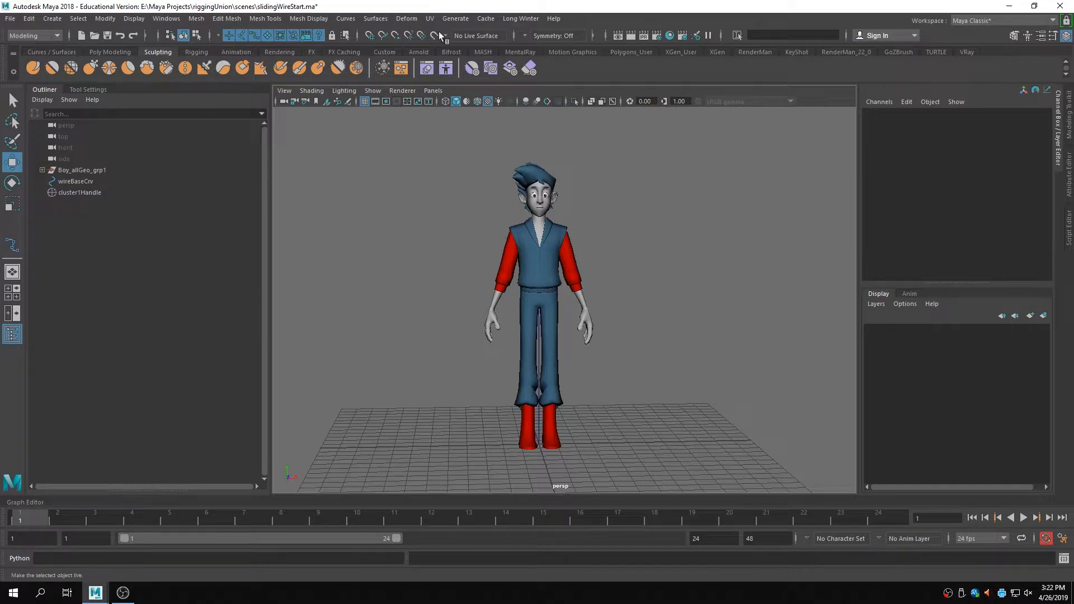
# - Apply a Wire deformer to Boy_allGeo_grp1 using wireBaseCrv as the wire curve
pyautogui.click(404, 22)
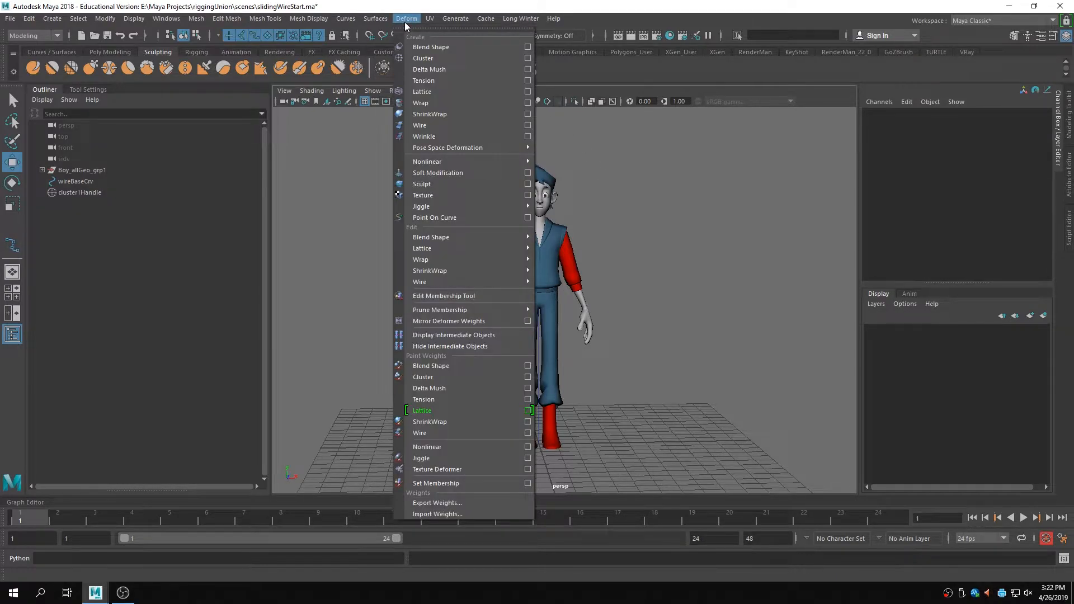
pyautogui.click(455, 125)
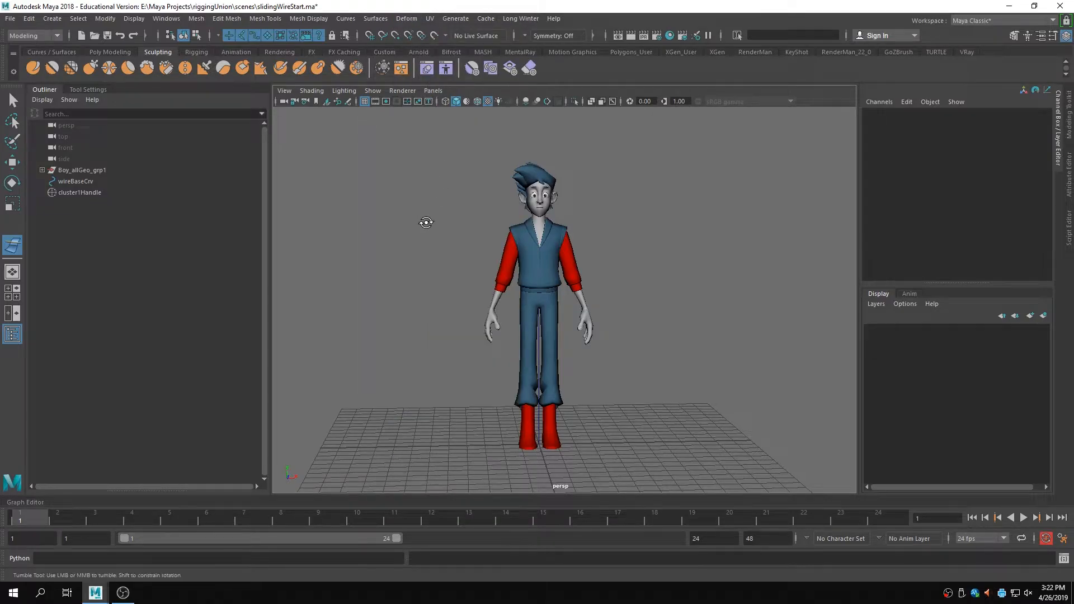
pyautogui.keyDown('alt'); pyautogui.moveTo(424, 220); pyautogui.dragTo(412, 223); pyautogui.keyUp('alt')
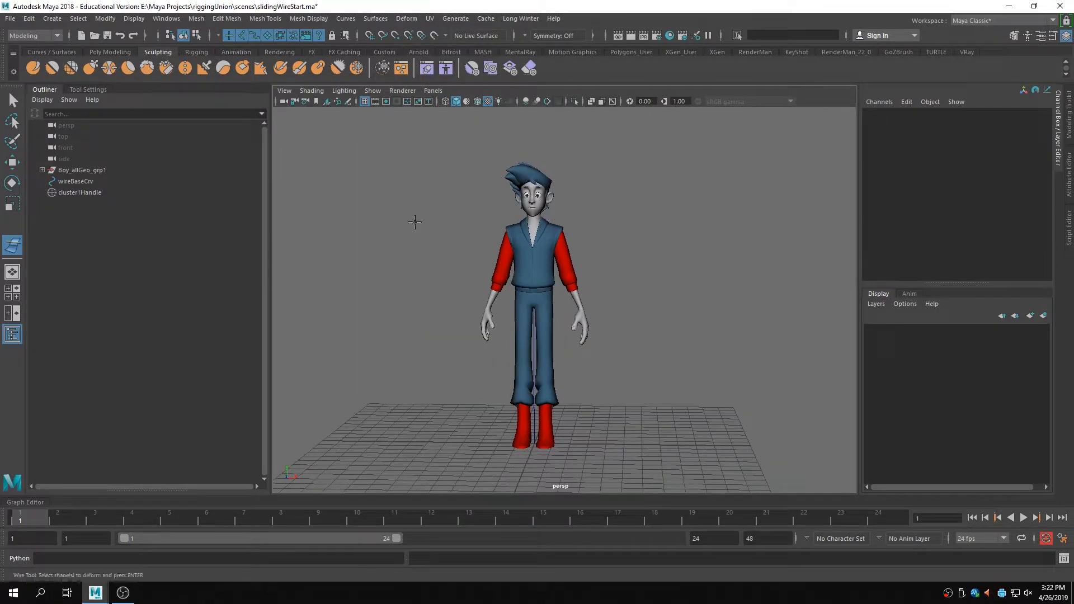
pyautogui.click(93, 169)
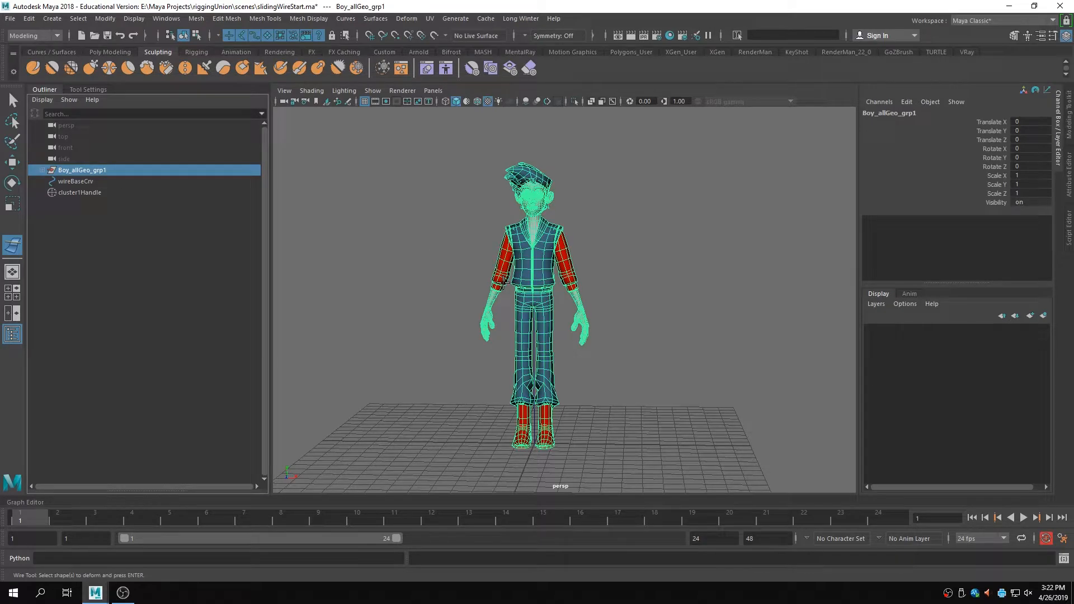
pyautogui.press('Return')
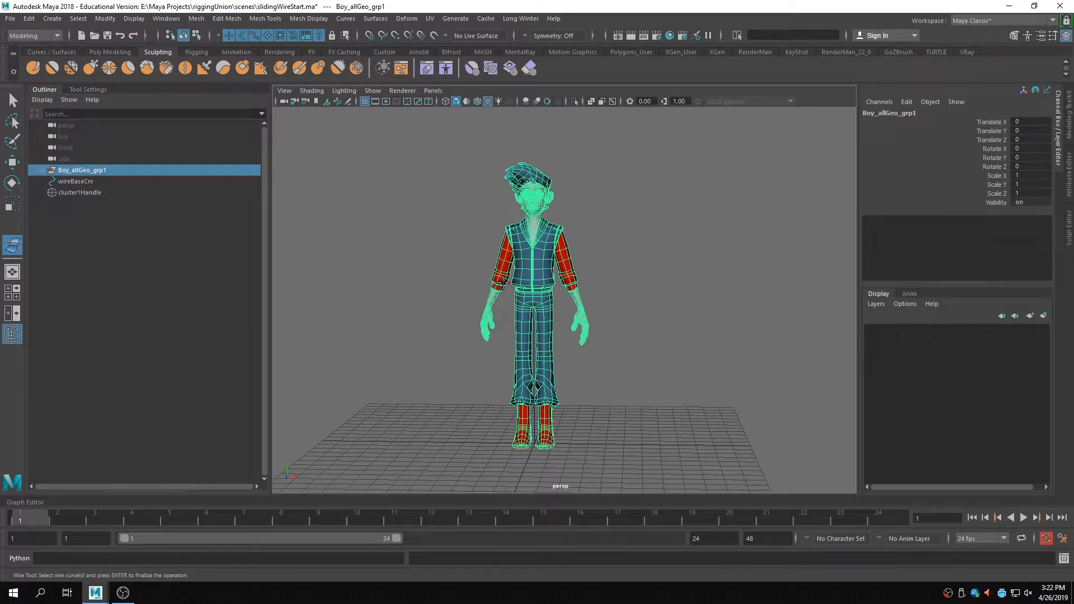
pyautogui.click(106, 182)
pyautogui.press('Return')
pyautogui.press('w')
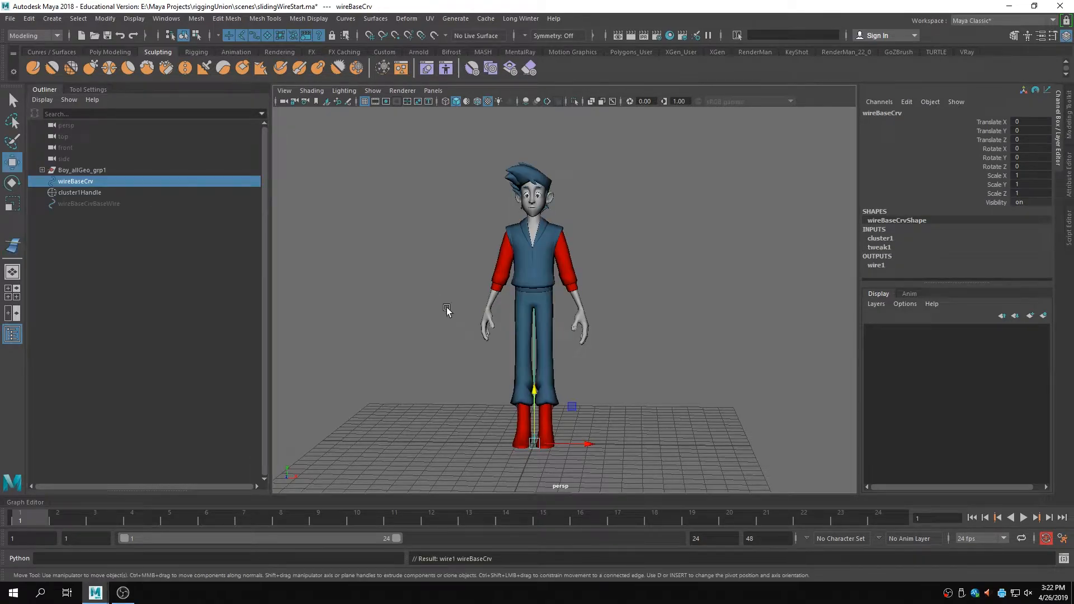
# - Test the wire deformation by moving the curve's cluster handle about -6.75 in X, and undo the move
pyautogui.keyDown('alt'); pyautogui.moveTo(466, 311); pyautogui.dragTo(470, 319); pyautogui.keyUp('alt')
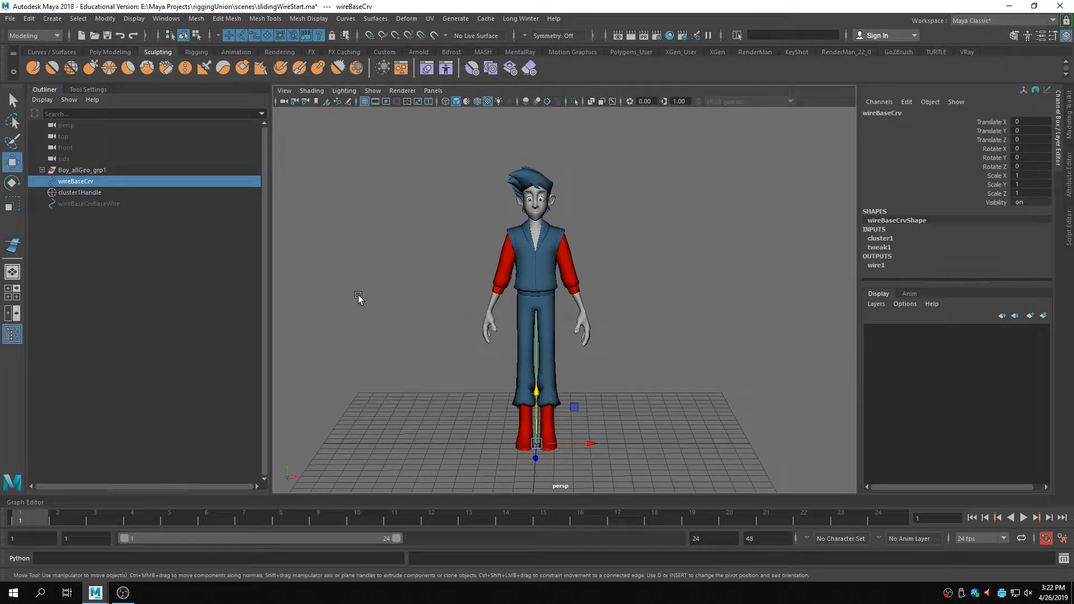
pyautogui.click(112, 204)
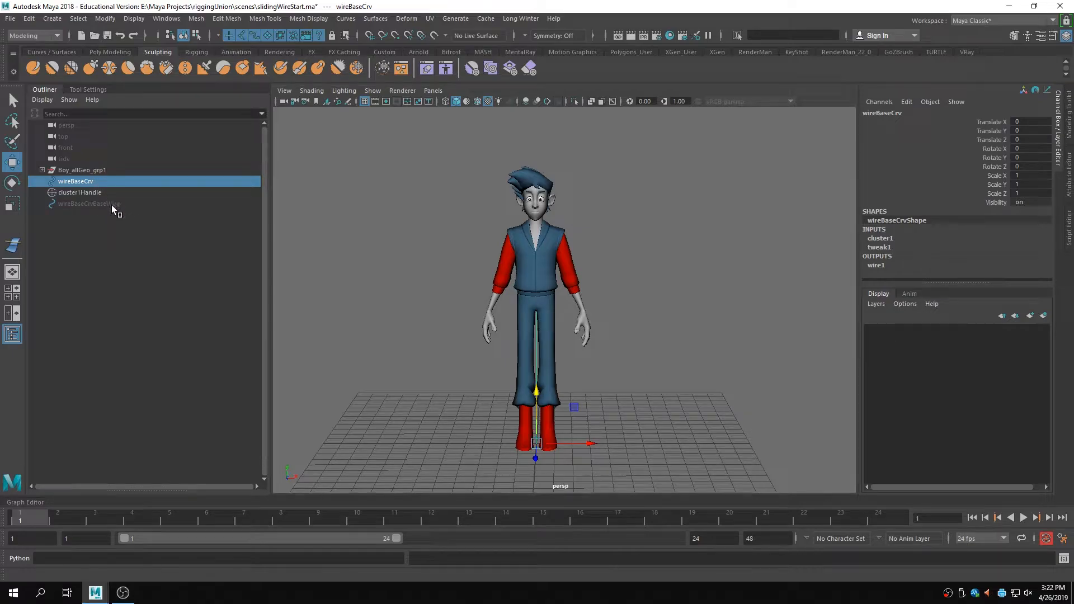
pyautogui.click(102, 181)
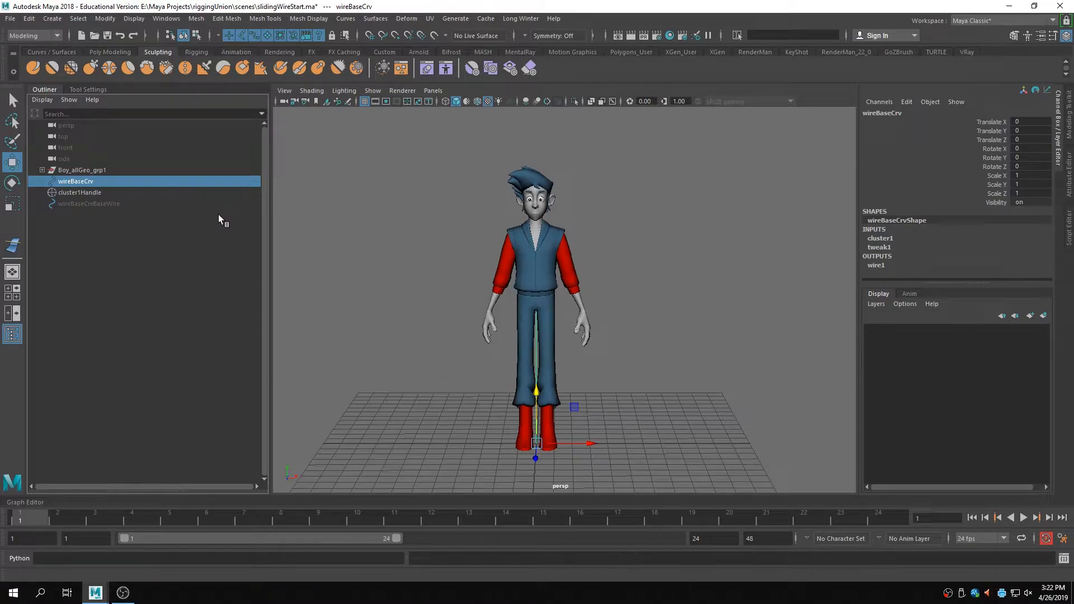
pyautogui.click(100, 192)
pyautogui.scroll(2, 555, 320)
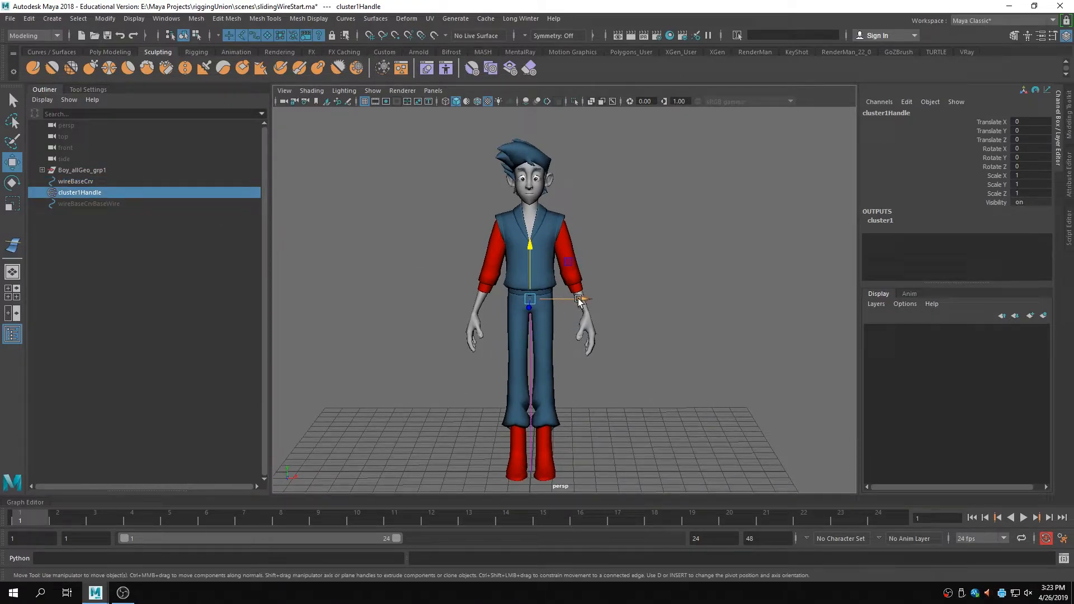
pyautogui.moveTo(583, 300); pyautogui.dragTo(431, 292)
pyautogui.hotkey('ctrl', 'z')
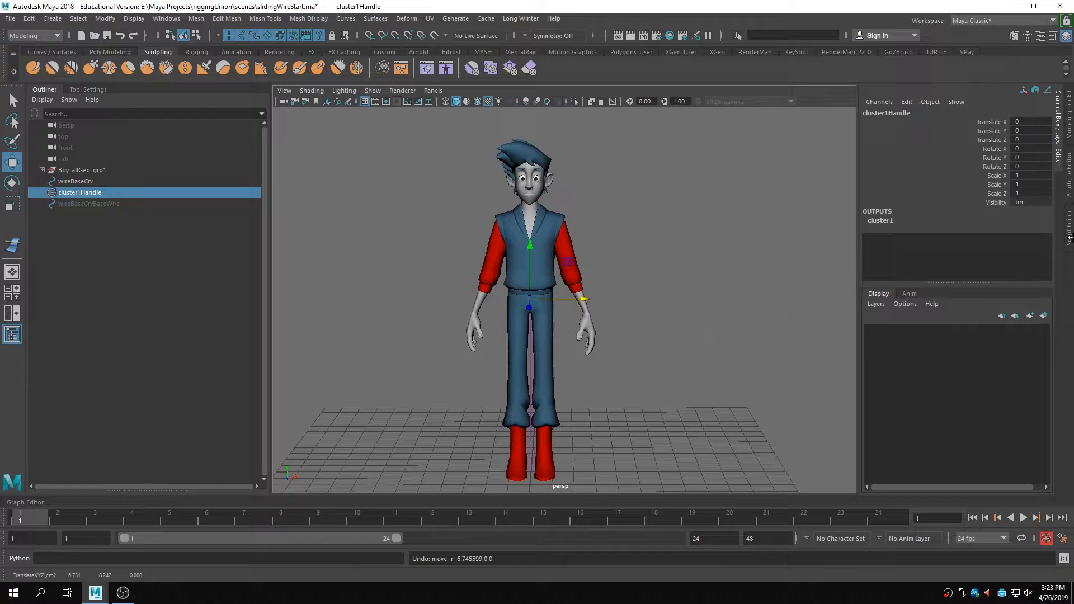
# - Set the wire deformer's dropoff distance for wireBaseCrv to 10 via the jacket mesh's wire1 node, and clear the selection
pyautogui.scroll(1, 629, 235)
pyautogui.scroll(1, 630, 232)
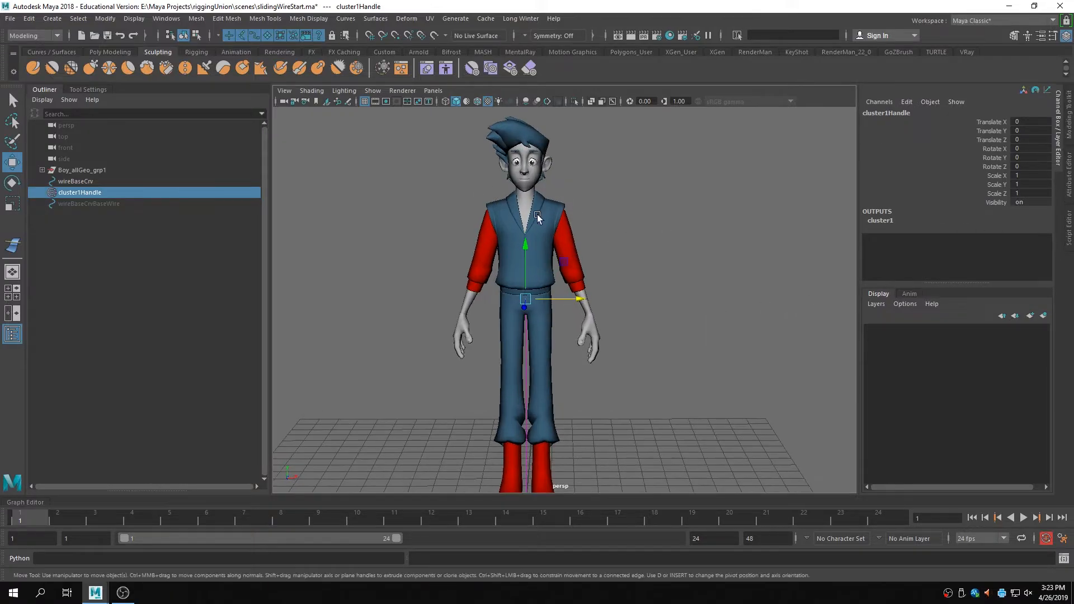
pyautogui.click(537, 213)
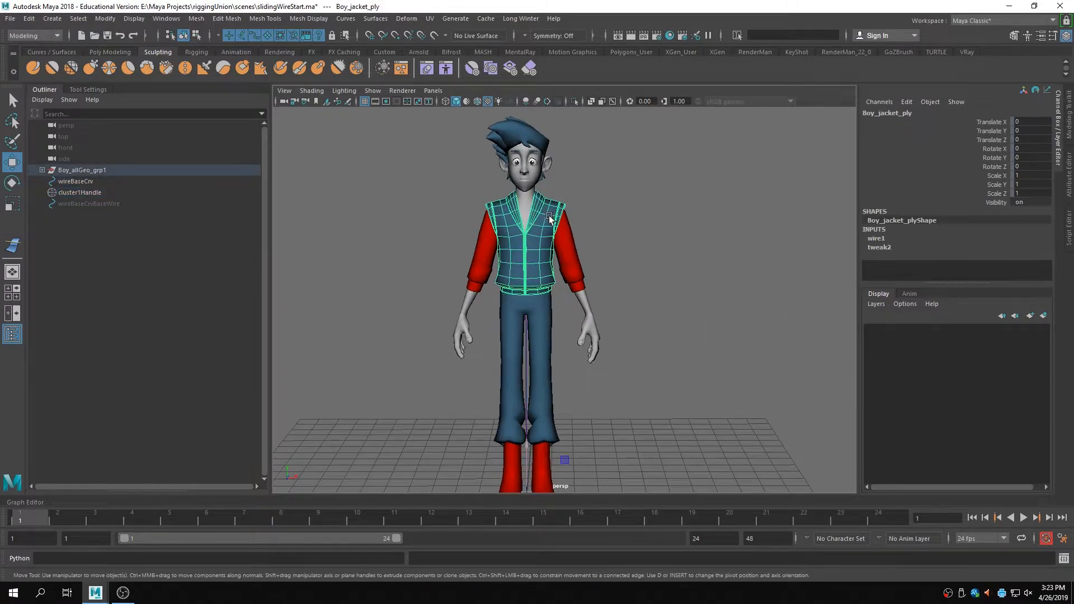
pyautogui.click(1070, 188)
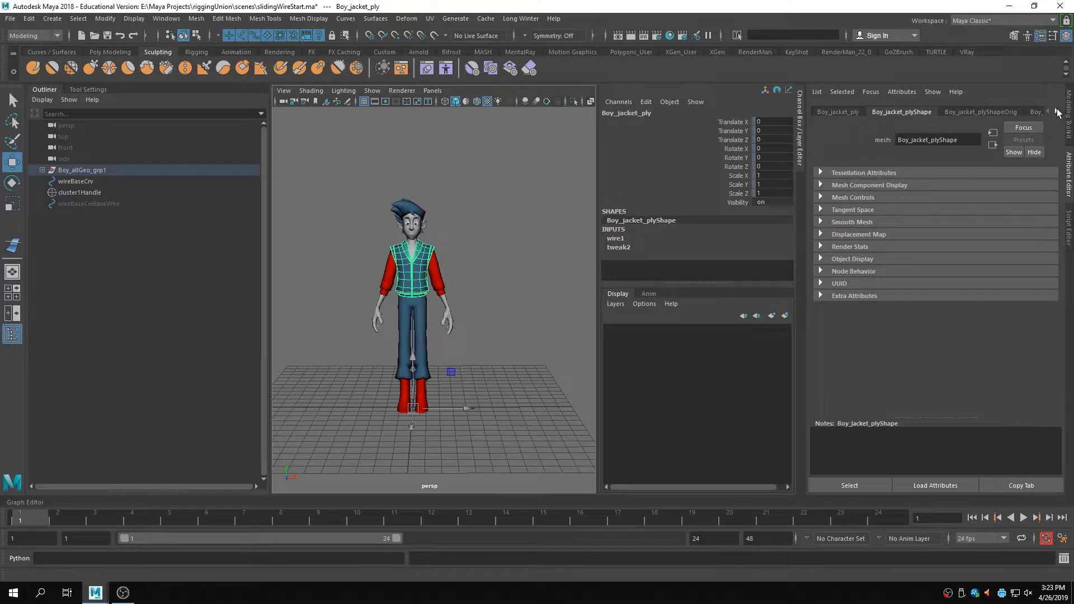
pyautogui.click(1057, 112)
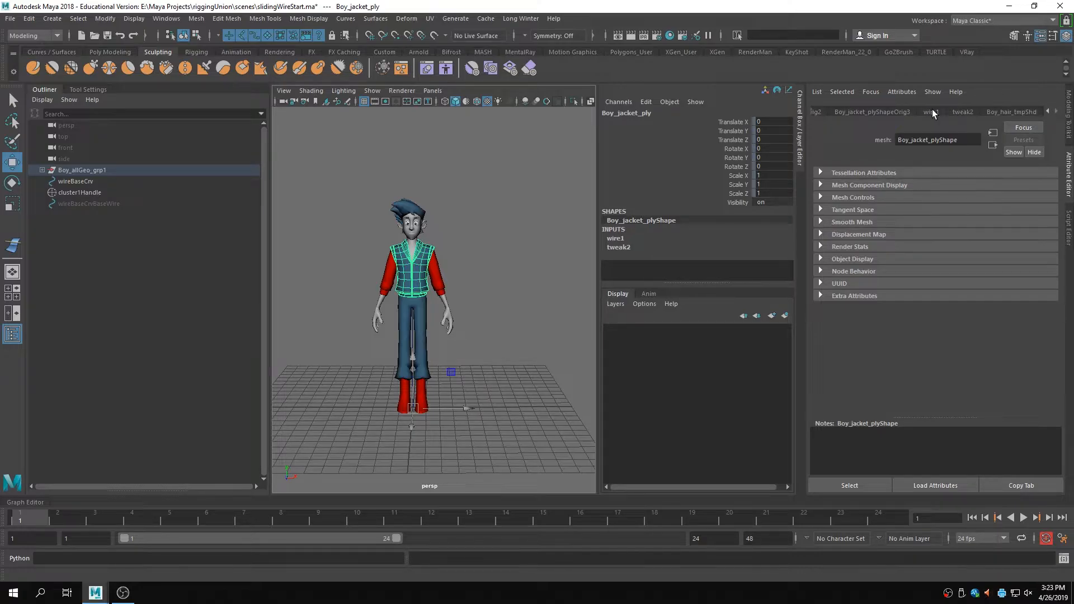
pyautogui.click(932, 112)
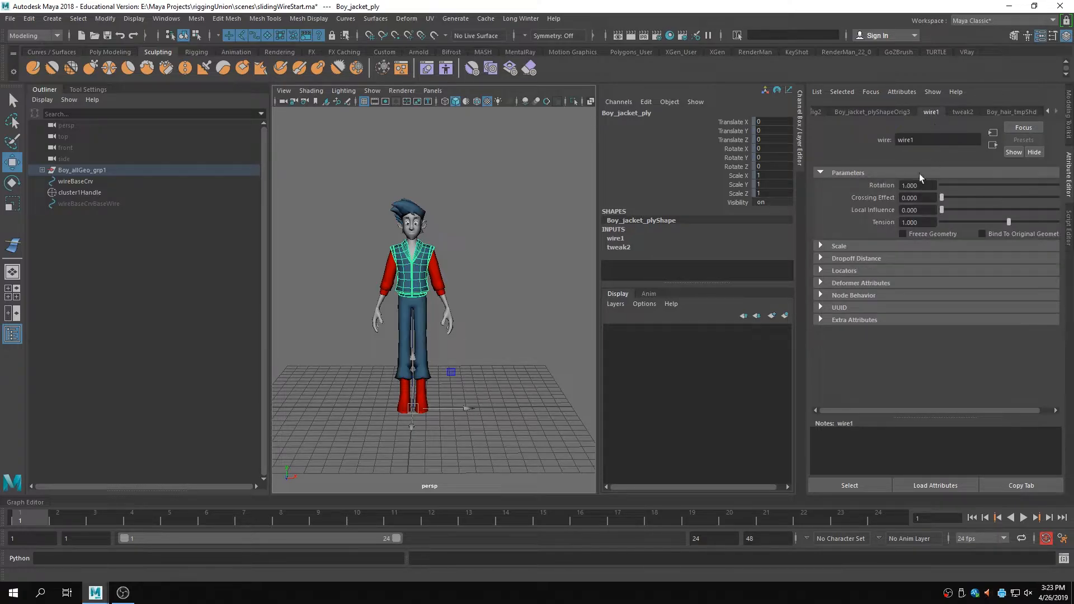
pyautogui.click(821, 259)
pyautogui.click(917, 272)
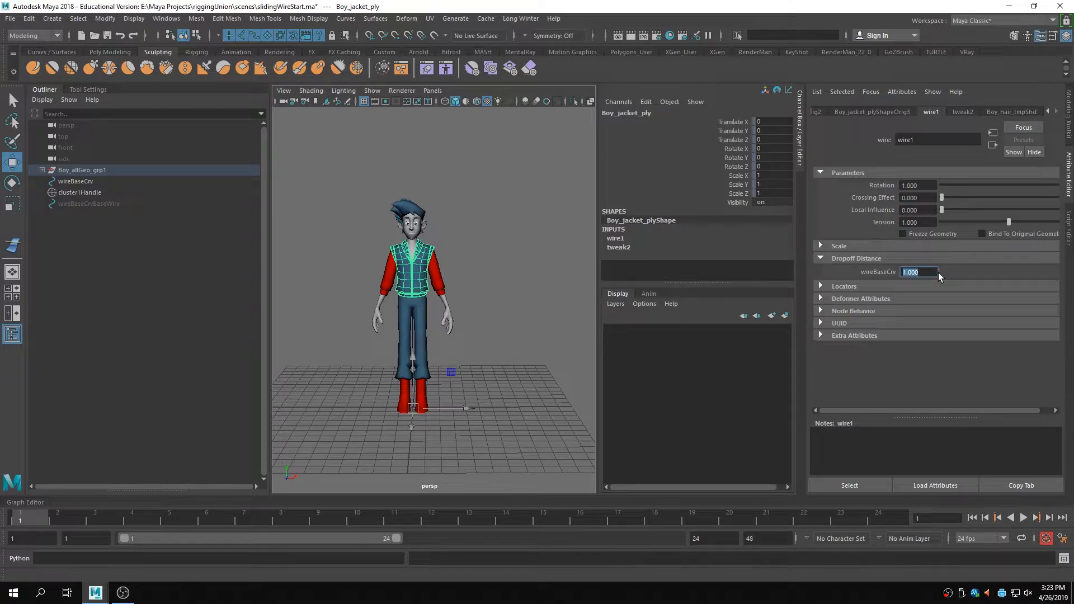
pyautogui.write('10')
pyautogui.press('Return')
pyautogui.click(499, 275)
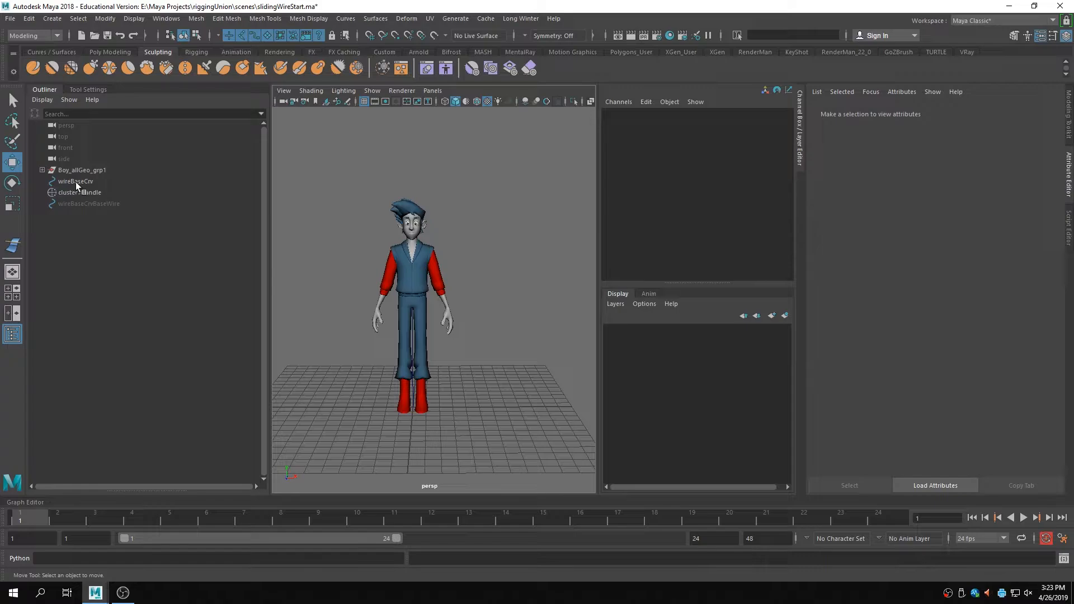
# - Test the wider dropoff by moving the cluster handle about 1.48, 1.99 and -0.32 in X, Y and Z, and undo the move
pyautogui.click(79, 193)
pyautogui.moveTo(468, 300); pyautogui.dragTo(440, 274)
pyautogui.hotkey('ctrl', 'z')
pyautogui.hotkey('ctrl', 'z')
pyautogui.click(1068, 183)
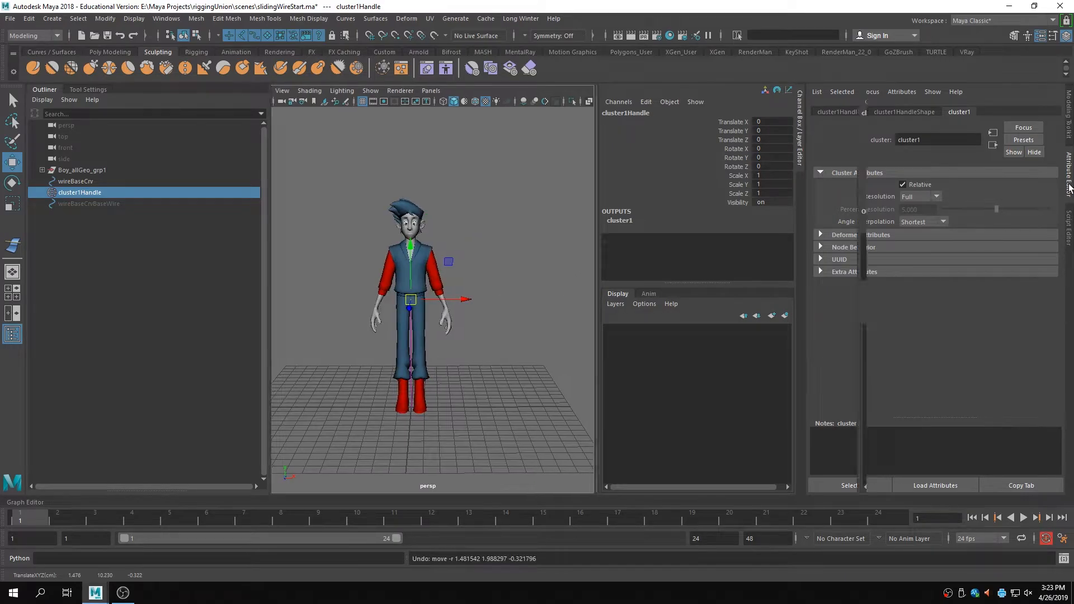
# - Try rebuilding wireBaseCrv as a uniform cubic curve with 8 spans while the cluster and wire are still attached
pyautogui.keyDown('alt'); pyautogui.moveTo(739, 246); pyautogui.dragTo(615, 250, button='right'); pyautogui.keyUp('alt')
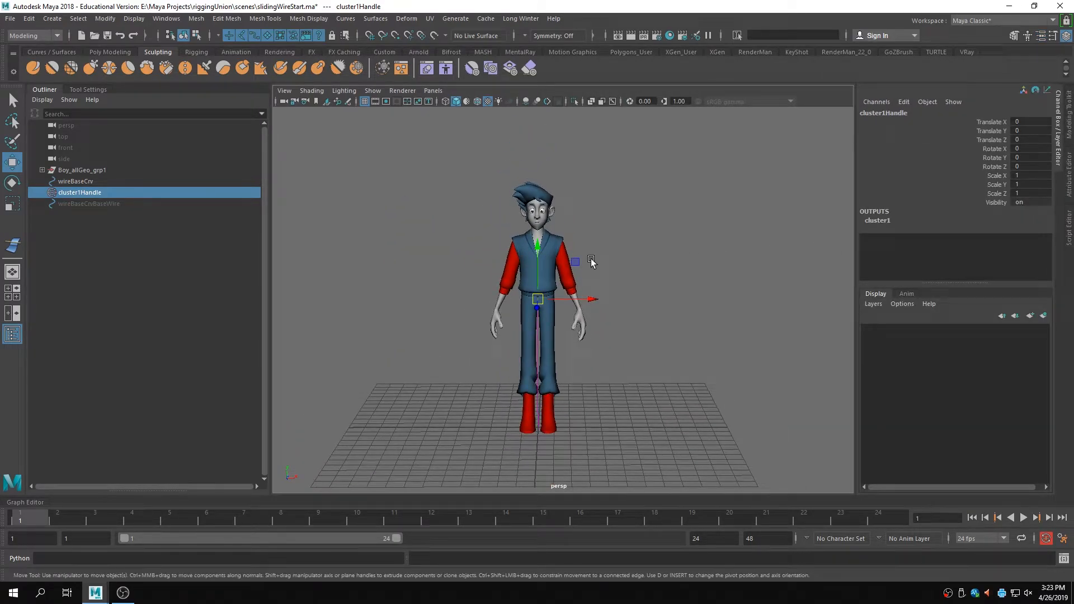
pyautogui.keyDown('alt'); pyautogui.moveTo(470, 317); pyautogui.dragTo(647, 364, button='right'); pyautogui.keyUp('alt')
pyautogui.keyDown('alt'); pyautogui.moveTo(647, 364); pyautogui.dragTo(607, 364); pyautogui.keyUp('alt')
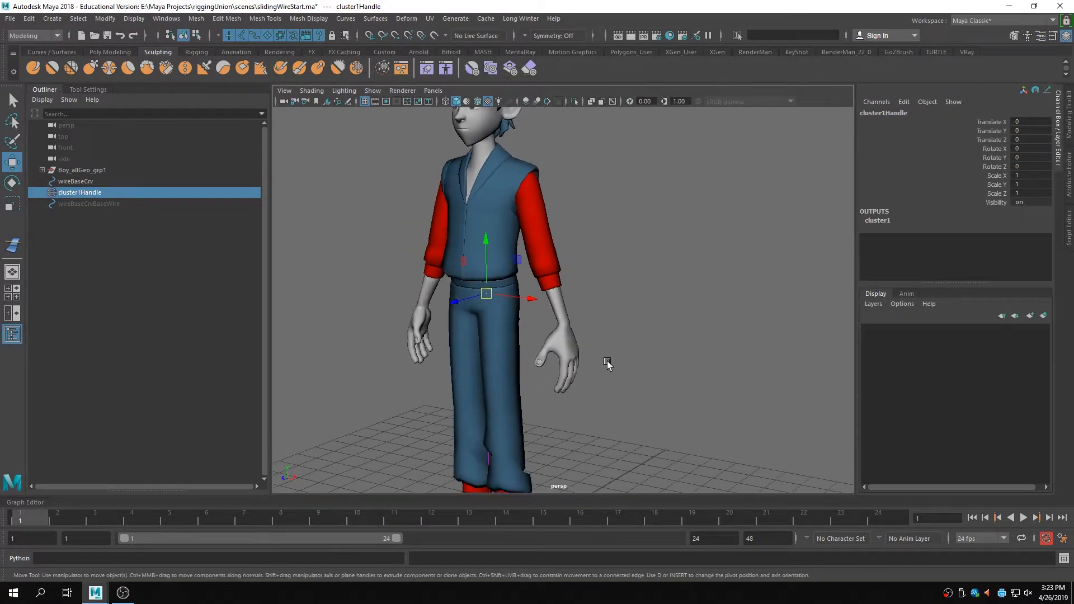
pyautogui.keyDown('alt'); pyautogui.moveTo(608, 363); pyautogui.dragTo(516, 354, button='right'); pyautogui.keyUp('alt')
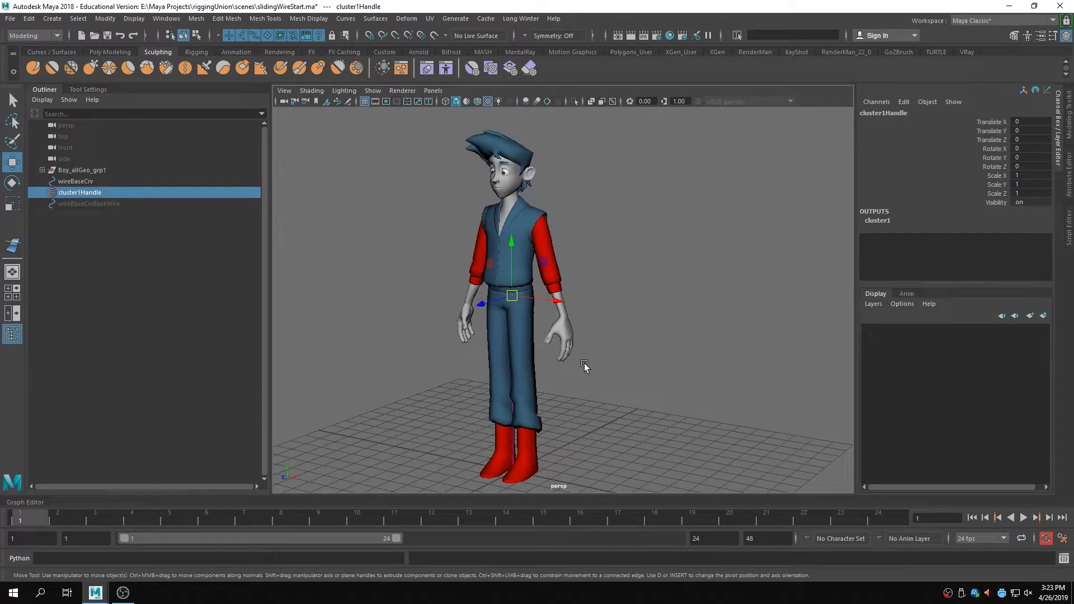
pyautogui.keyDown('alt'); pyautogui.moveTo(585, 367); pyautogui.dragTo(559, 371); pyautogui.keyUp('alt')
pyautogui.click(89, 182)
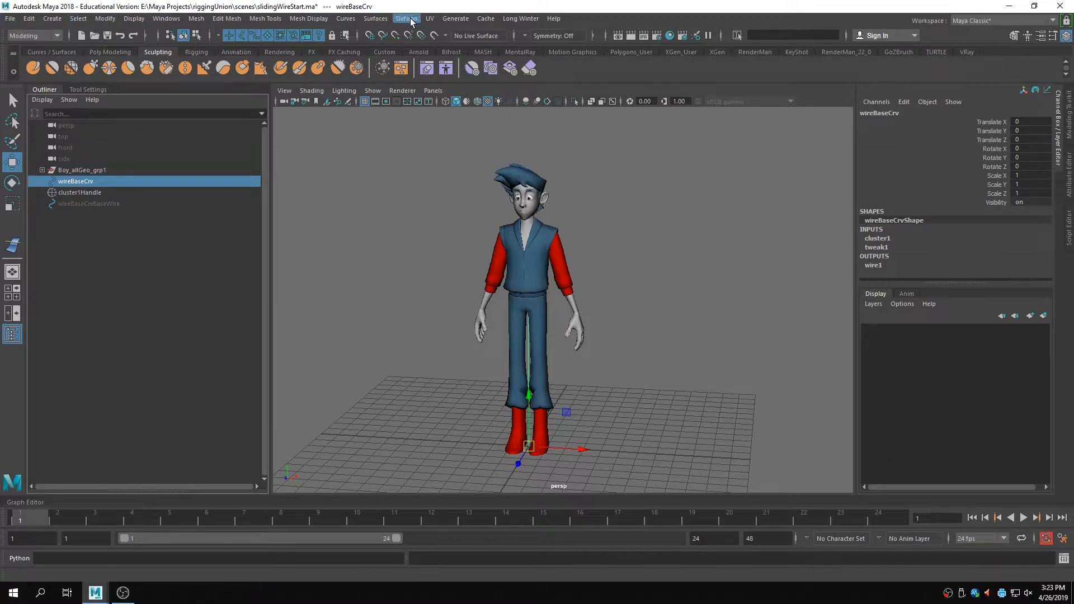
pyautogui.click(344, 19)
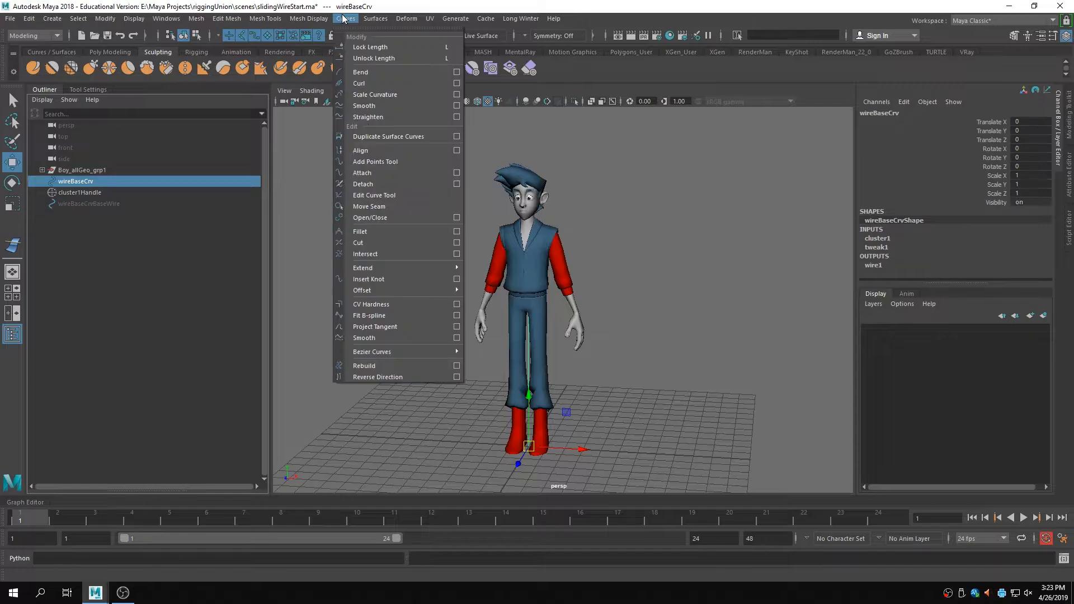
pyautogui.click(457, 366)
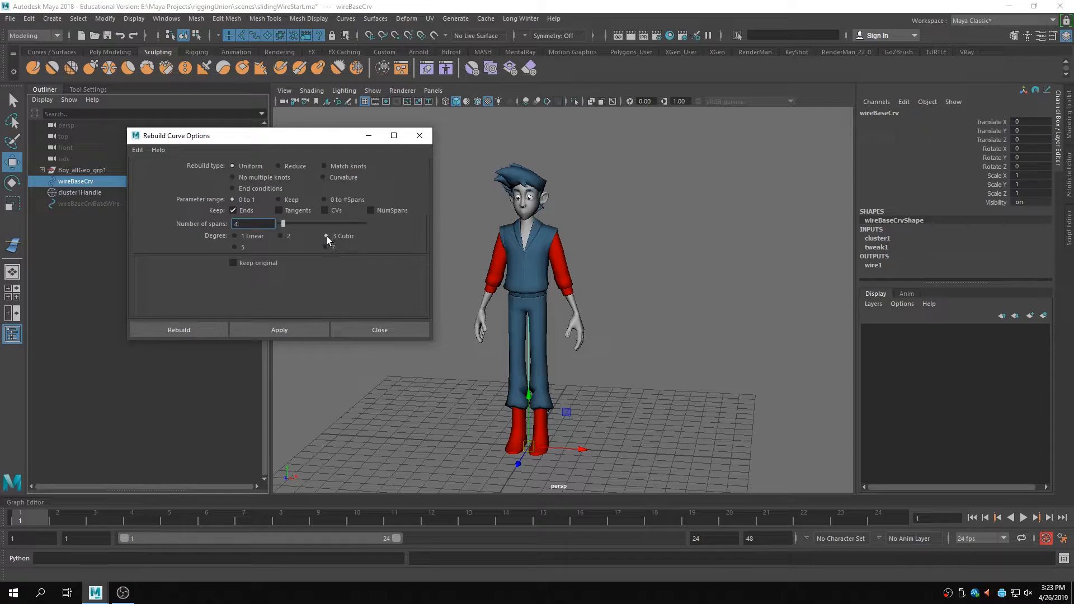
pyautogui.click(253, 224)
pyautogui.click(216, 329)
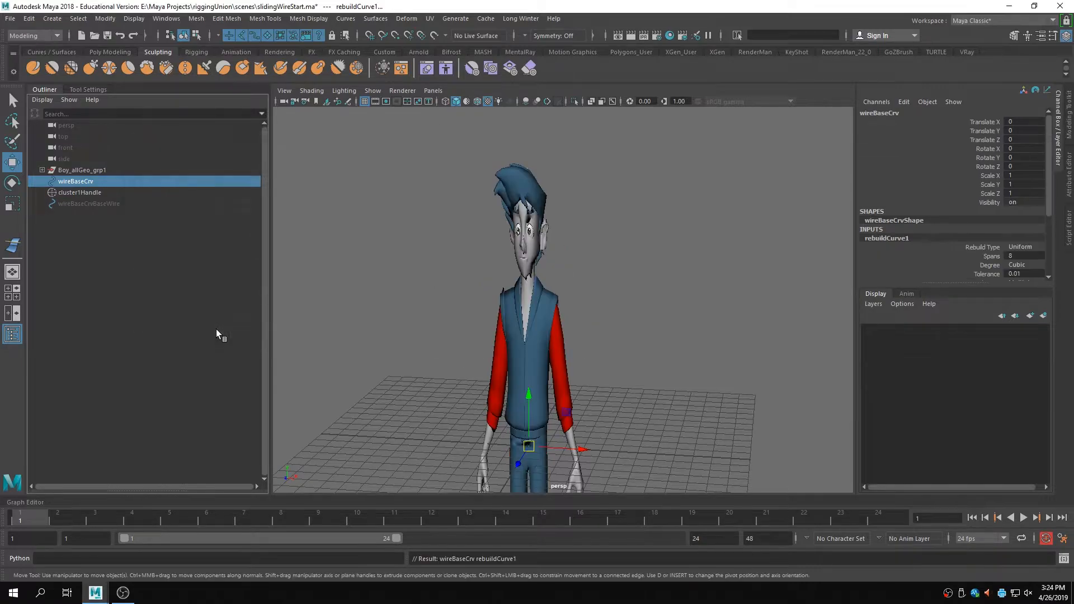
# - Undo the rebuilding of wireBaseCrv, clear the selection and close the rebuild options
pyautogui.keyDown('alt'); pyautogui.moveTo(643, 370); pyautogui.dragTo(593, 314); pyautogui.keyUp('alt')
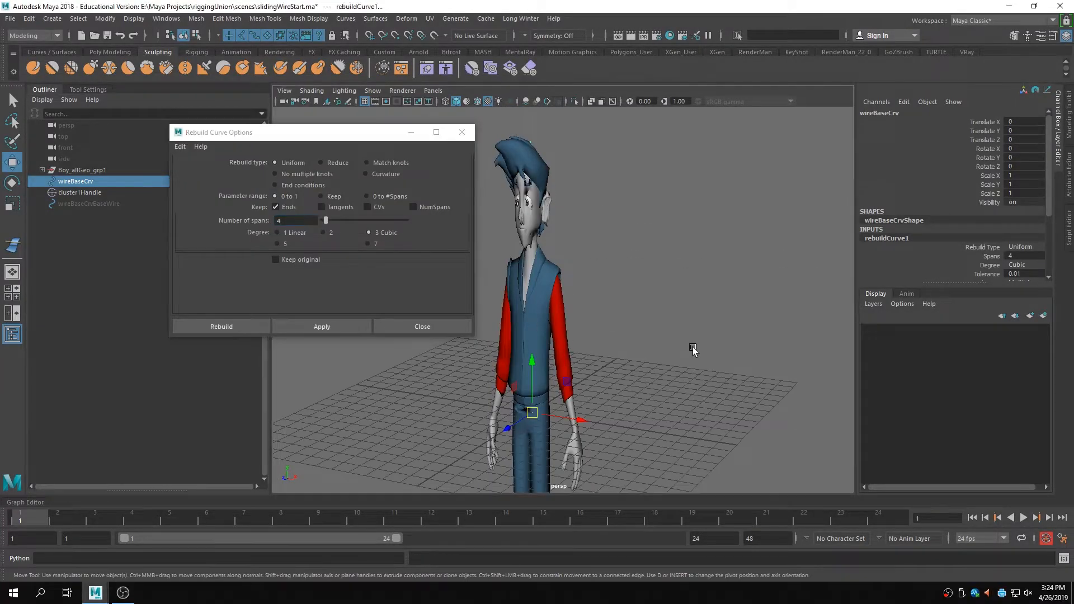
pyautogui.hotkey('ctrl', 'z')
pyautogui.hotkey('ctrl', 'z')
pyautogui.hotkey('ctrl', 'z')
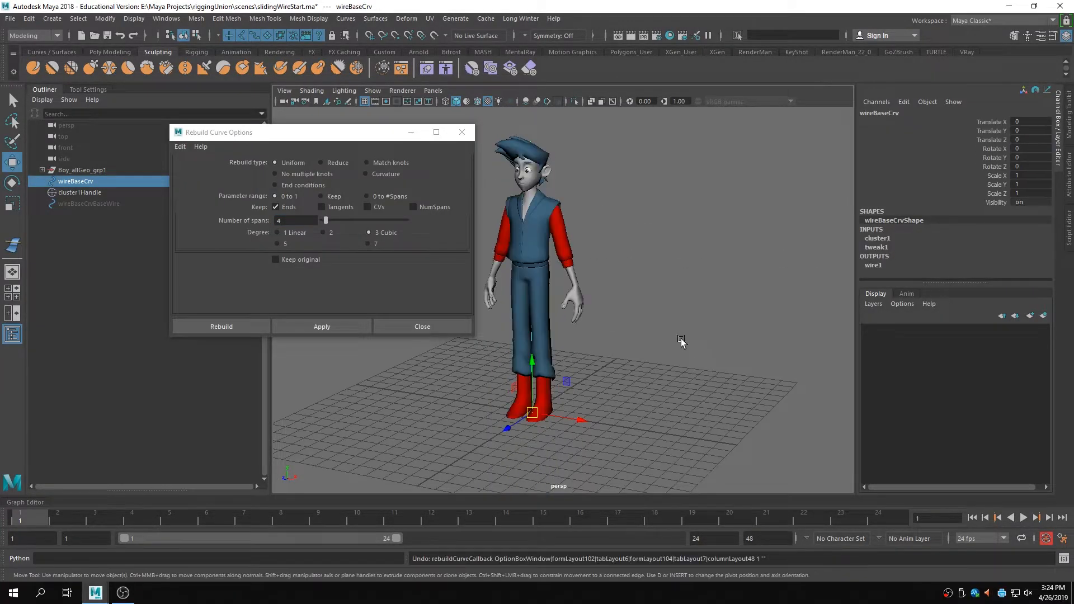
pyautogui.click(680, 338)
pyautogui.keyDown('alt'); pyautogui.moveTo(615, 350); pyautogui.dragTo(640, 354); pyautogui.keyUp('alt')
pyautogui.click(463, 134)
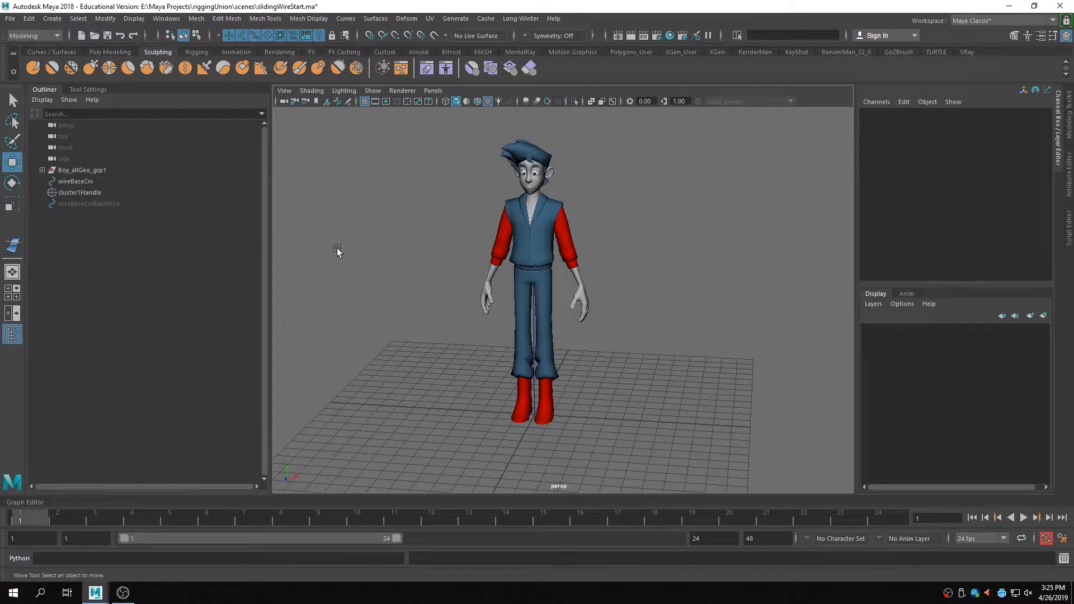
# - Delete the history of Boy_allGeo_grp1 to remove the wire deformer from the character
pyautogui.scroll(3, 395, 257)
pyautogui.click(89, 185)
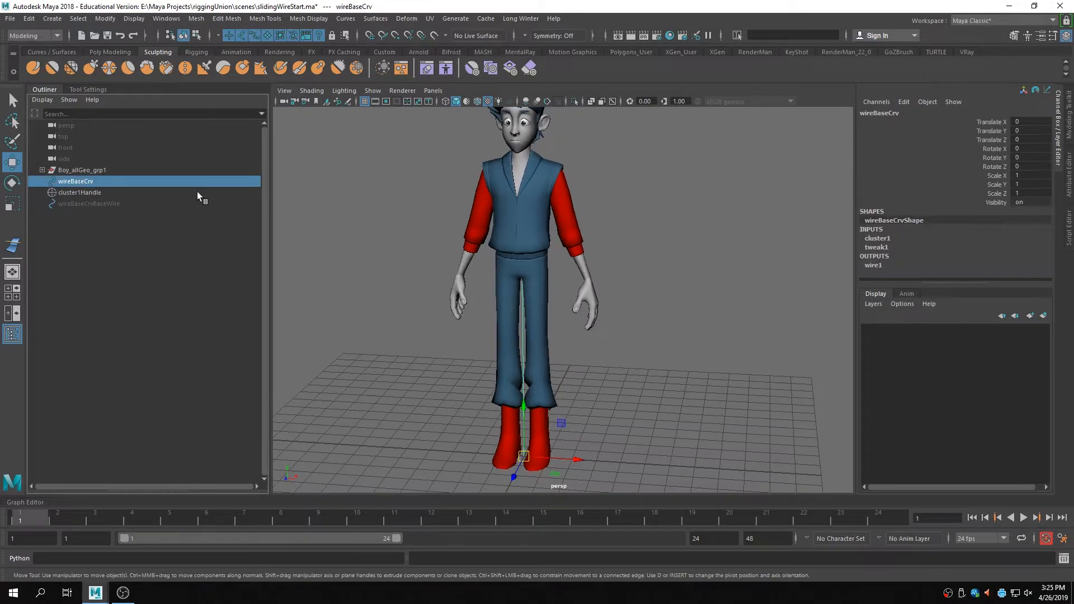
pyautogui.click(79, 169)
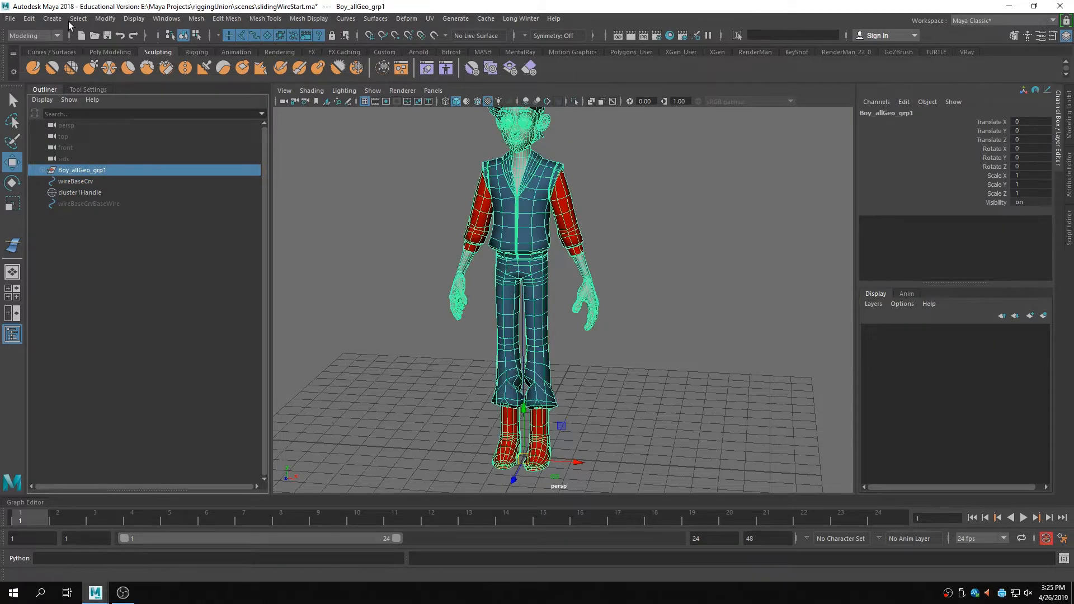
pyautogui.click(28, 19)
pyautogui.moveTo(106, 149)
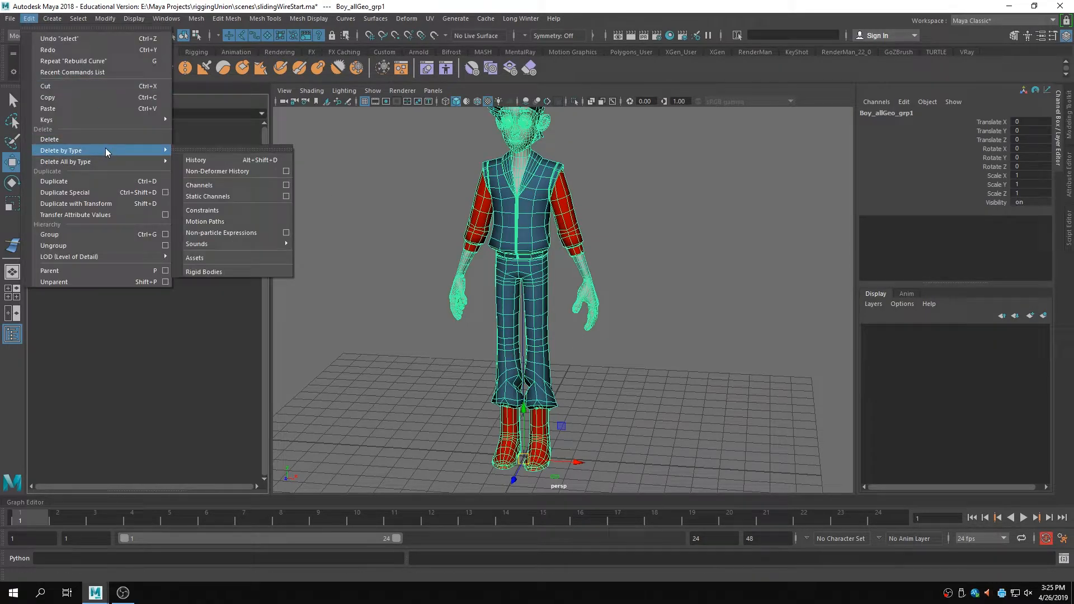
pyautogui.click(228, 159)
# - Delete wireBaseCrv and cluster1Handle, and unhide the leftover wireBaseCrvBaseWire curve
pyautogui.click(94, 181)
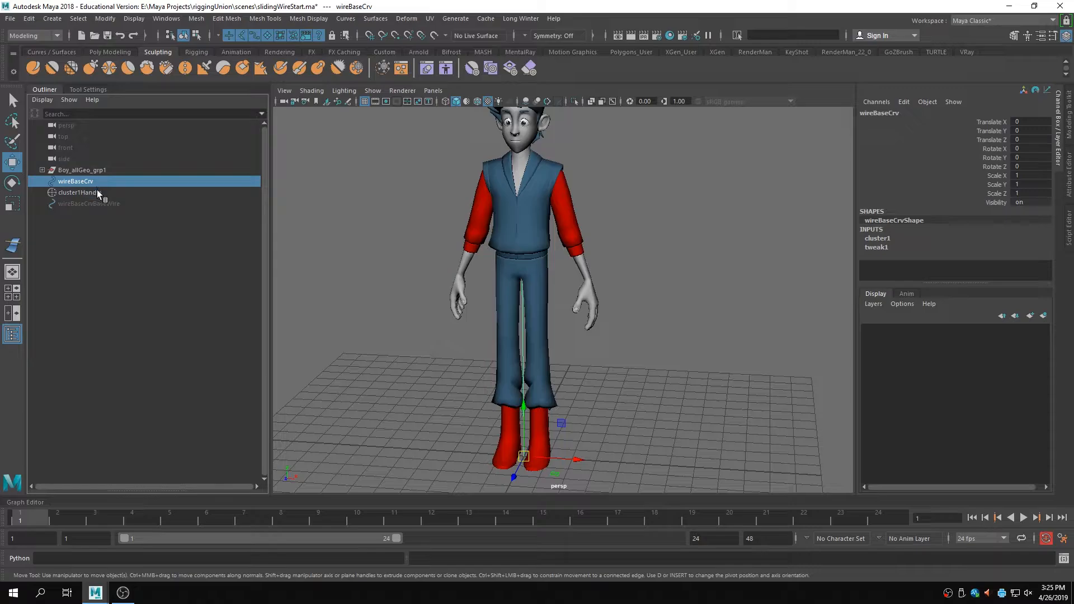
pyautogui.keyDown('ctrl'); pyautogui.click(96, 189); pyautogui.keyUp('ctrl')
pyautogui.press('Delete')
pyautogui.click(97, 184)
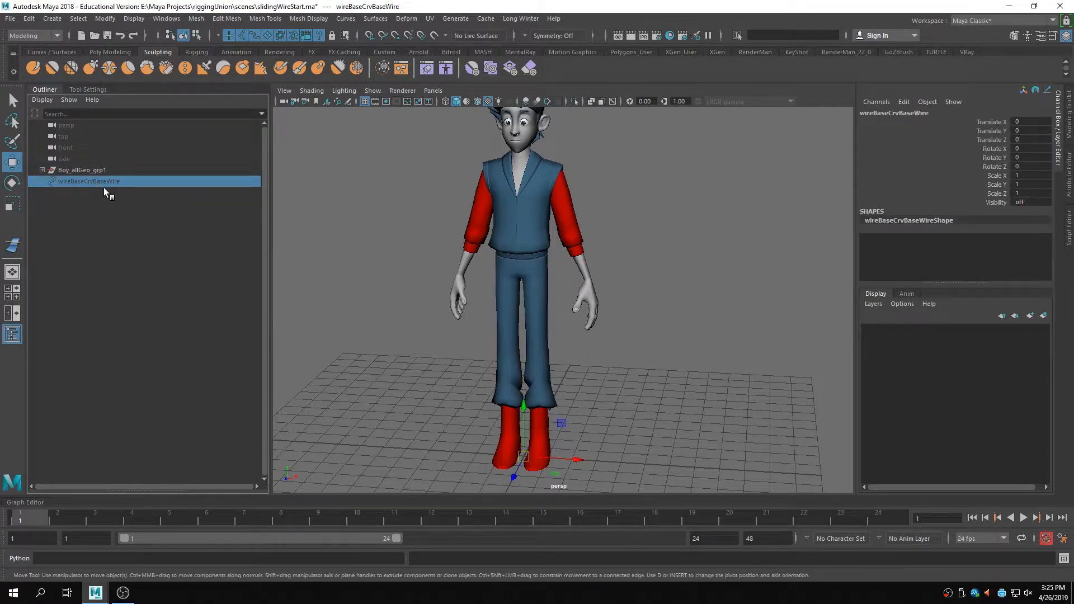
pyautogui.hotkey('shift', 'h')
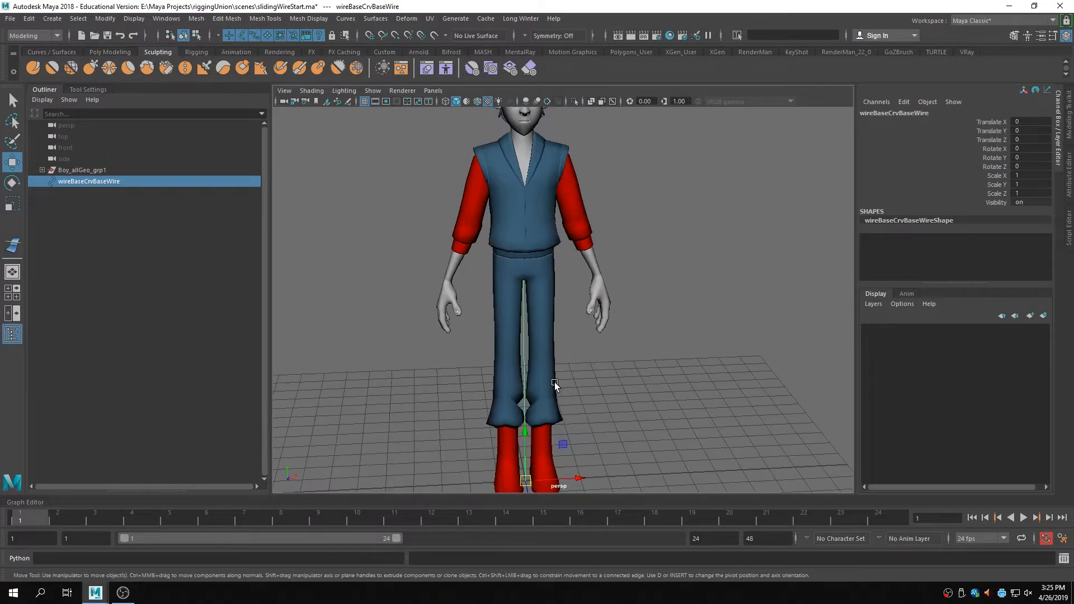
# - Isolate wireBaseCrvBaseWire, create a Cluster on its middle control vertex, and end the isolation
pyautogui.hotkey('ctrl', '1')
pyautogui.moveTo(528, 325); pyautogui.dragTo(529, 294, button='right')
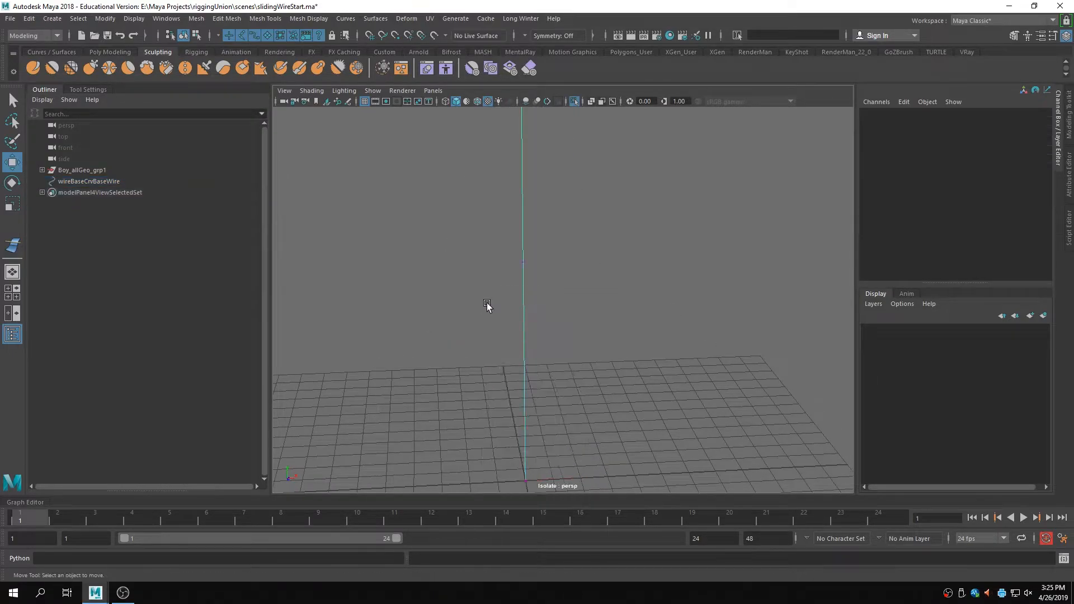
pyautogui.moveTo(489, 229); pyautogui.dragTo(603, 292)
pyautogui.press('f')
pyautogui.moveTo(539, 276); pyautogui.dragTo(632, 288)
pyautogui.hotkey('ctrl', 'z')
pyautogui.click(407, 18)
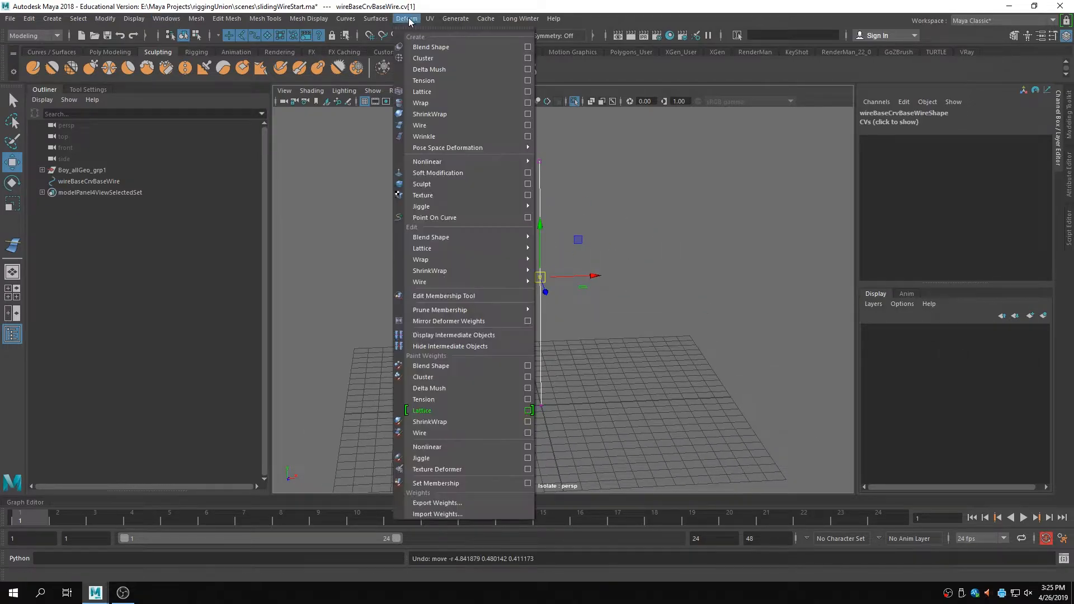
pyautogui.click(439, 58)
pyautogui.click(647, 290)
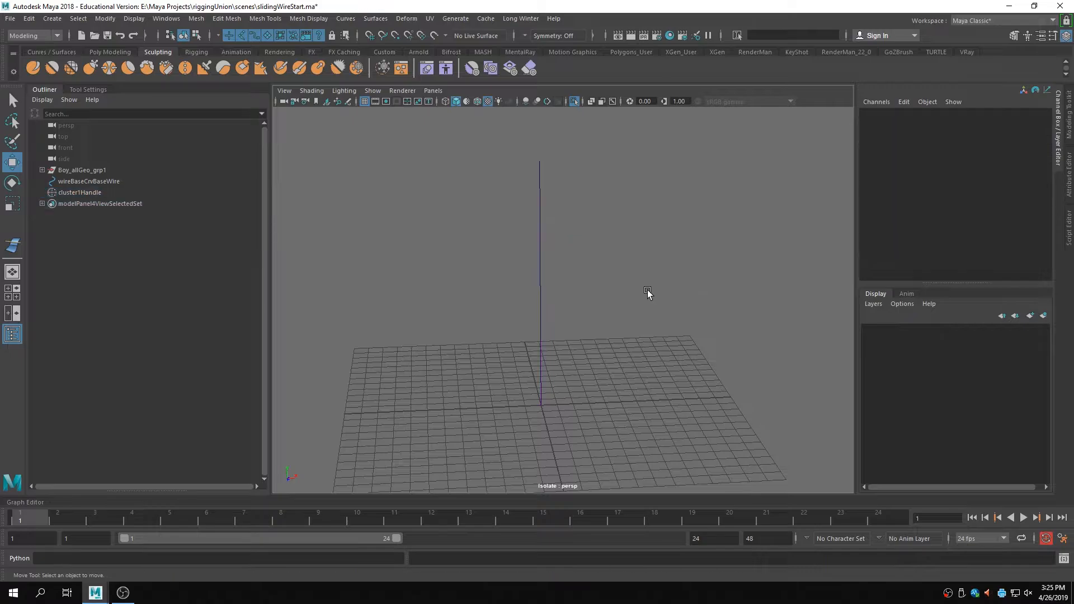
pyautogui.hotkey('ctrl', '1')
# - Rebuild wireBaseCrvBaseWire as a uniform cubic curve with 8 spans, keeping its ends, and close the options
pyautogui.click(62, 180)
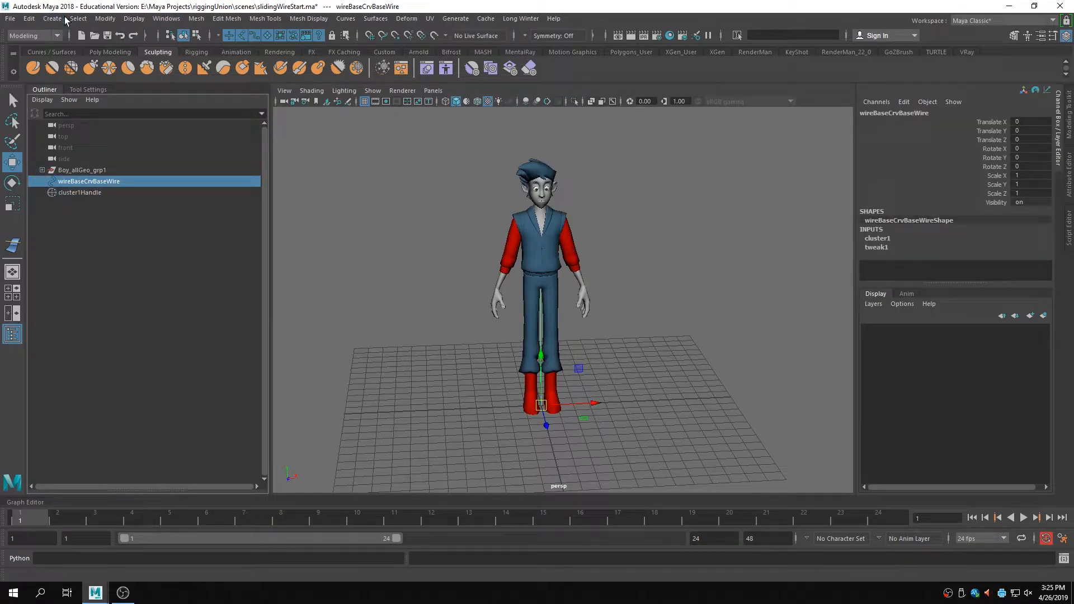
pyautogui.click(106, 19)
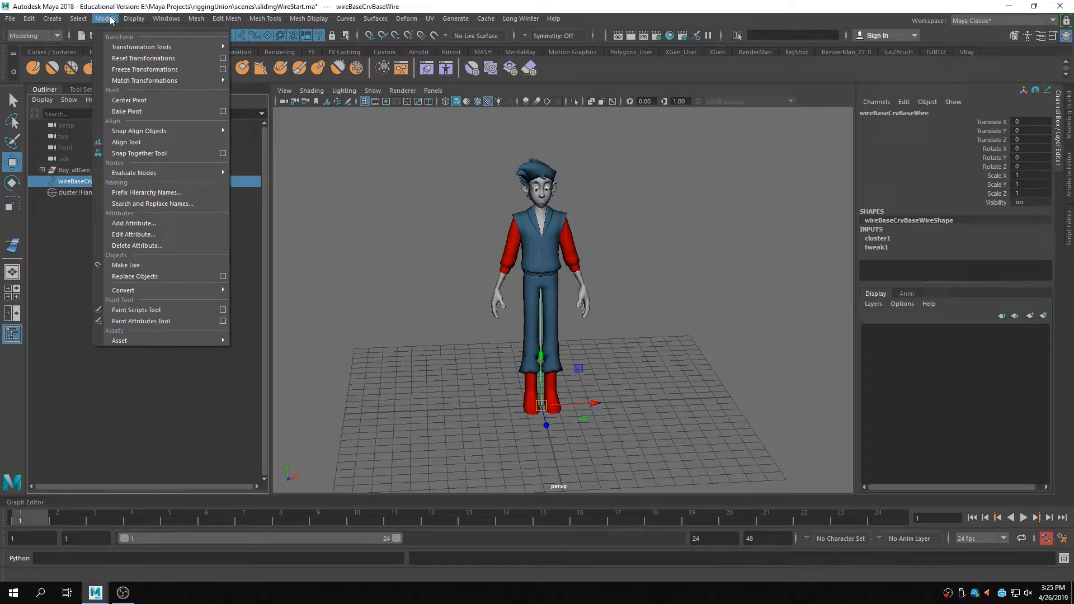
pyautogui.moveTo(345, 19)
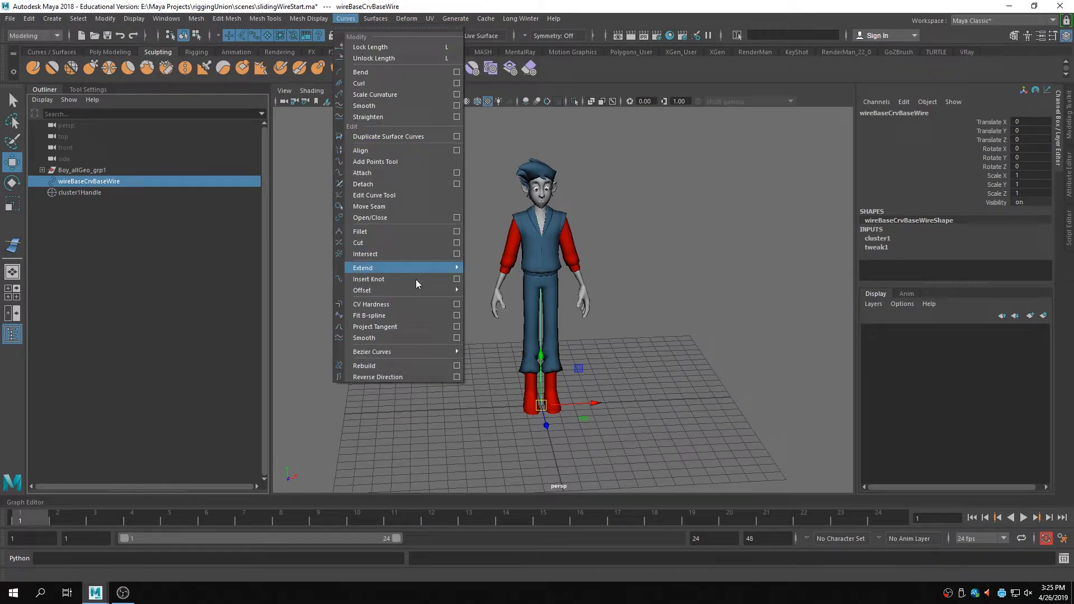
pyautogui.click(457, 365)
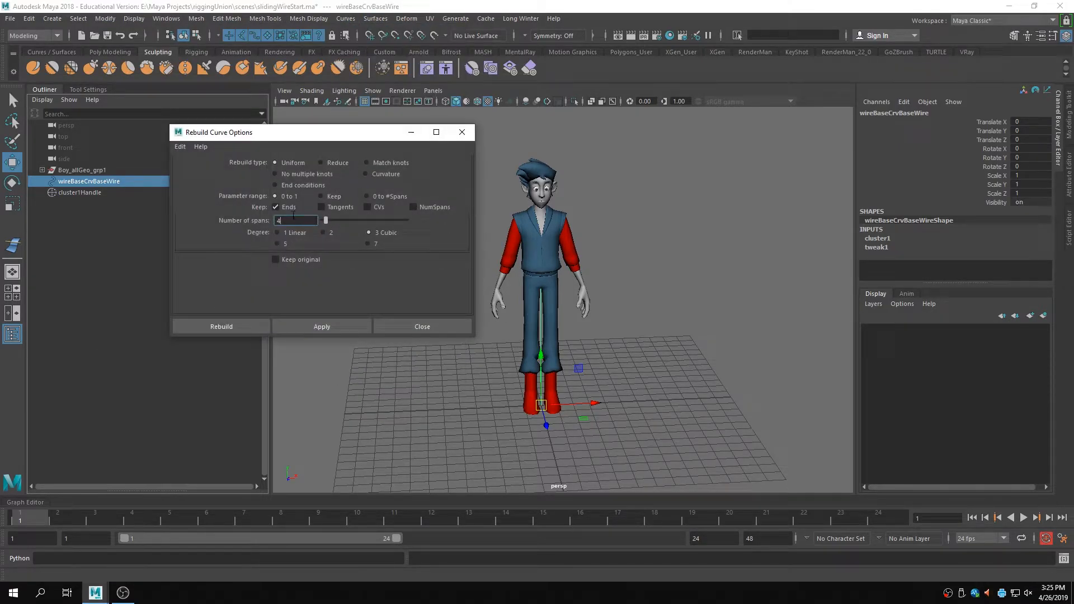
pyautogui.write('8')
pyautogui.press('Tab')
pyautogui.click(321, 327)
pyautogui.click(423, 326)
# - Isolate the curve with its cluster handle and move the handle about 4.37 in X, 3.75 in Y and -0.66 in Z
pyautogui.click(136, 194)
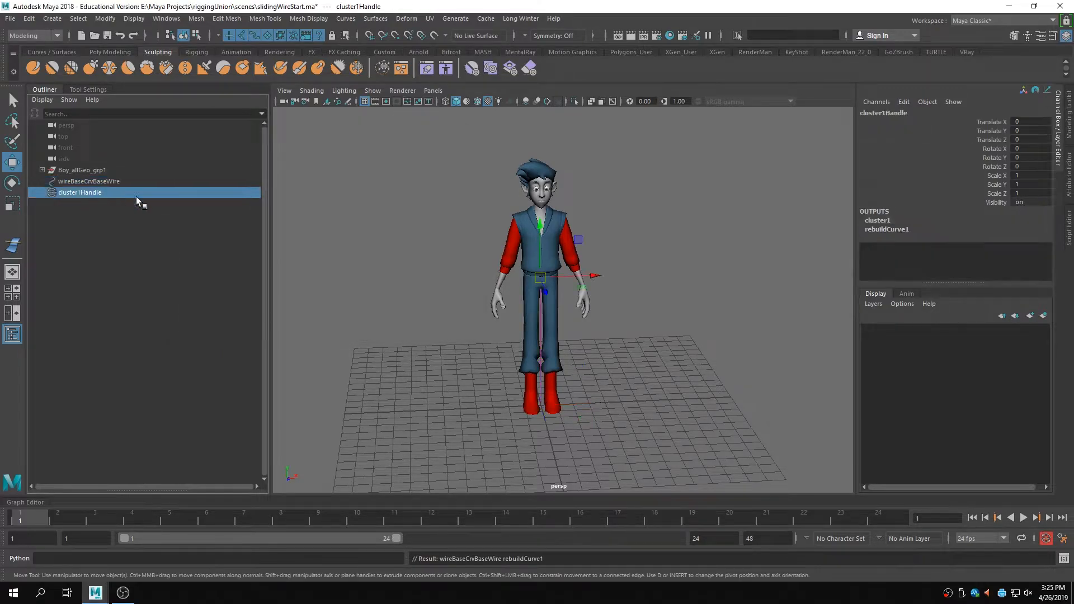
pyautogui.scroll(3, 439, 263)
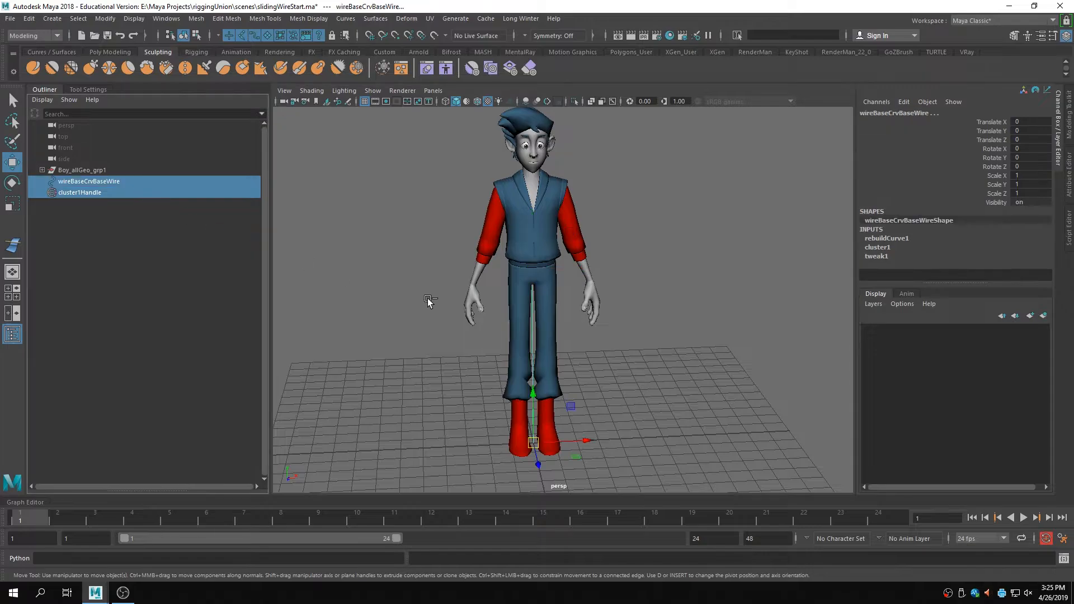
pyautogui.hotkey('ctrl', '1')
pyautogui.scroll(3, 647, 327)
pyautogui.scroll(-2, 647, 328)
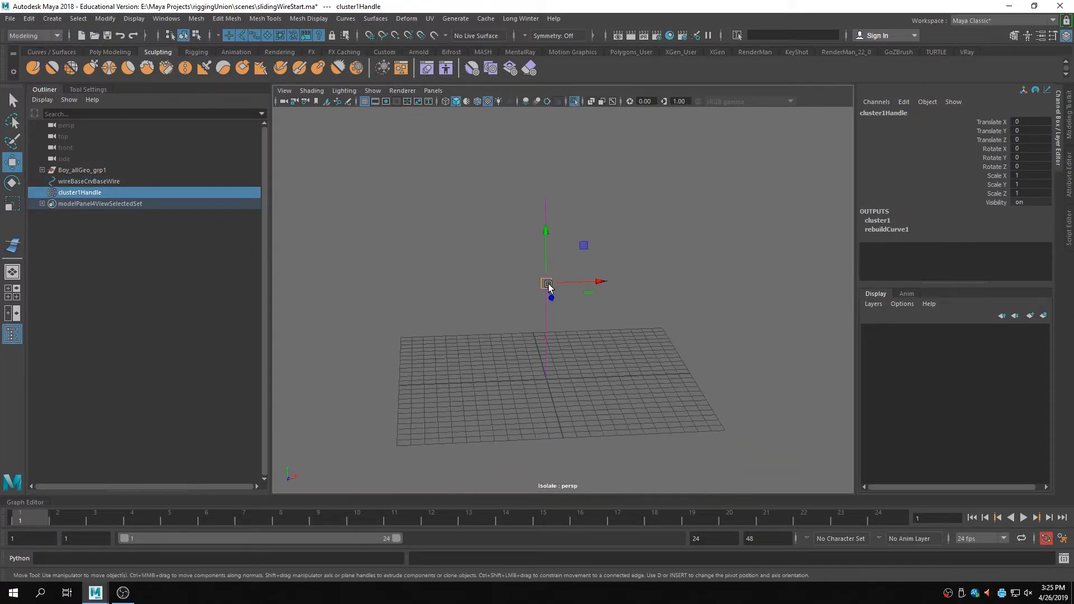
pyautogui.moveTo(547, 283); pyautogui.dragTo(621, 199)
pyautogui.scroll(3, 571, 290)
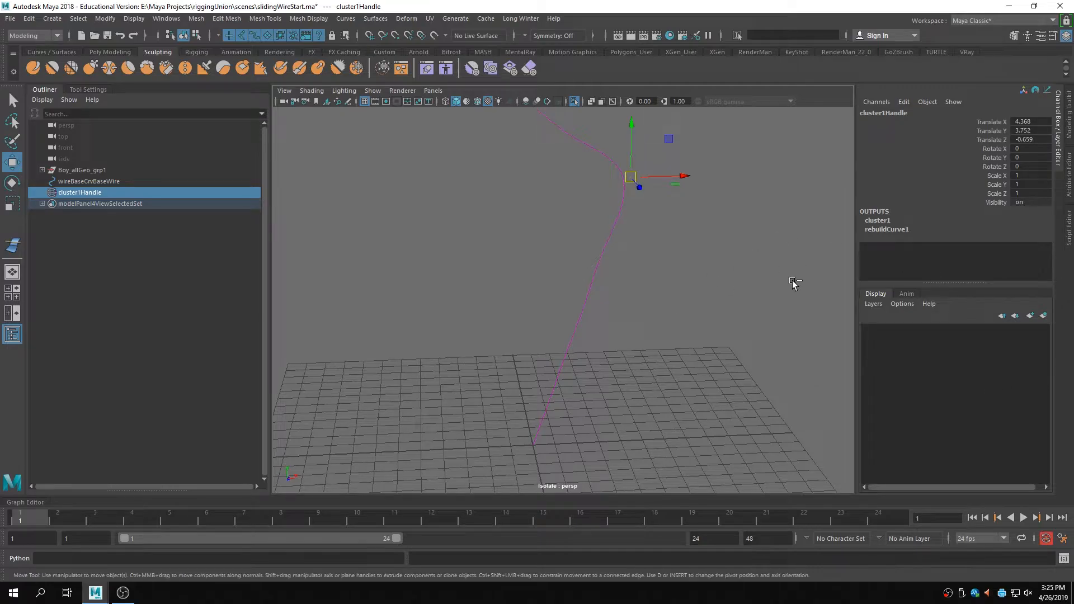
# - Undo the test moves of cluster1Handle, deselect it, and end the curve isolation to show the boy again
pyautogui.hotkey('ctrl', 'z')
pyautogui.hotkey('ctrl', 'z')
pyautogui.click(685, 313)
pyautogui.hotkey('ctrl', '1')
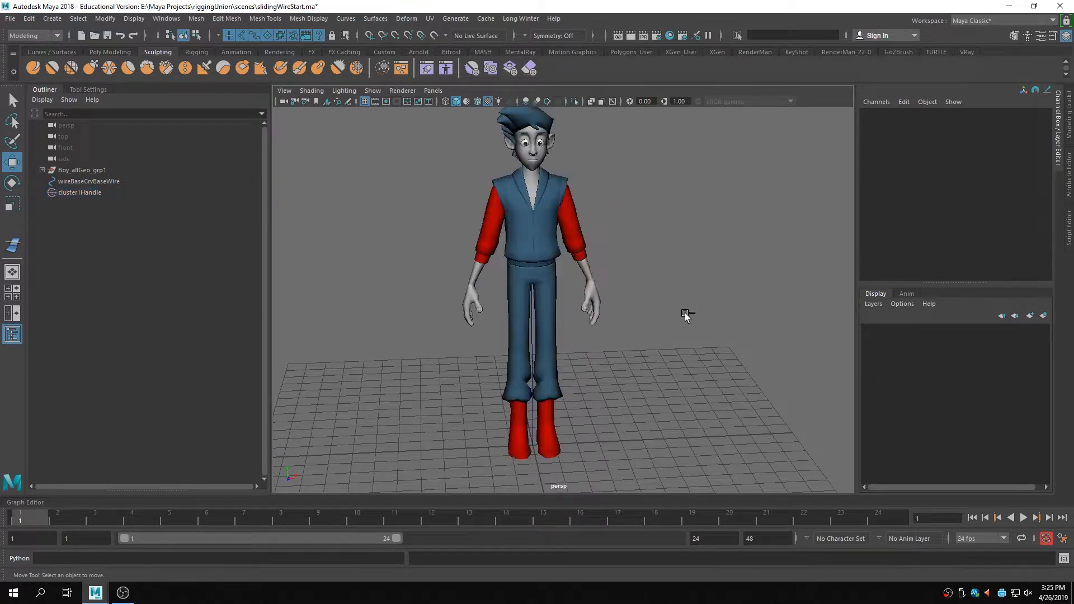
# - Create a Wire deformer on Boy_allGeo_grp1 using wireBaseCrvBaseWire as the wire curve
pyautogui.click(405, 18)
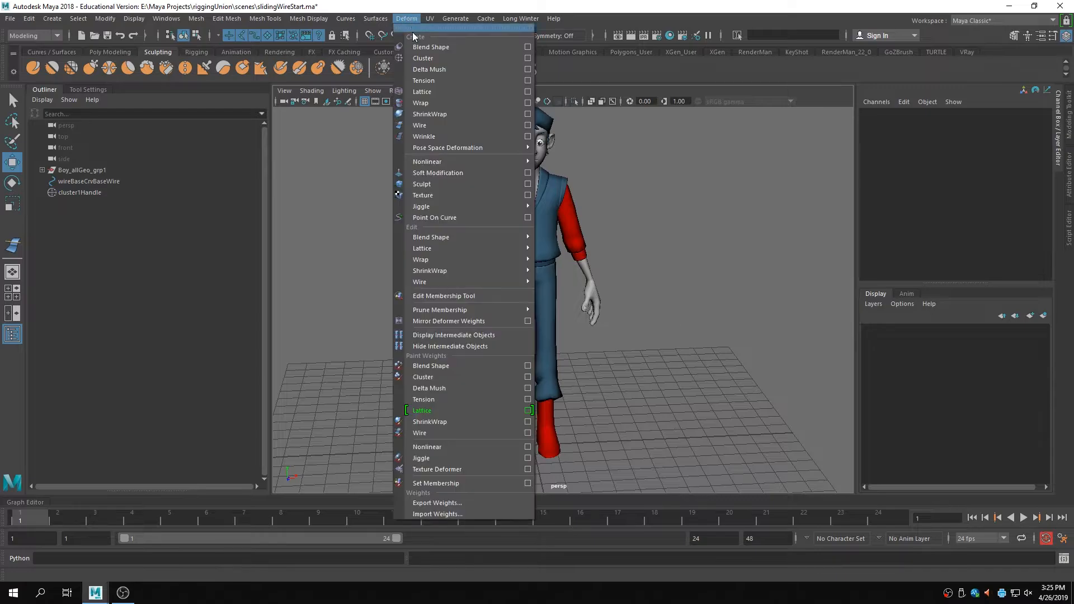
pyautogui.click(466, 135)
pyautogui.click(101, 170)
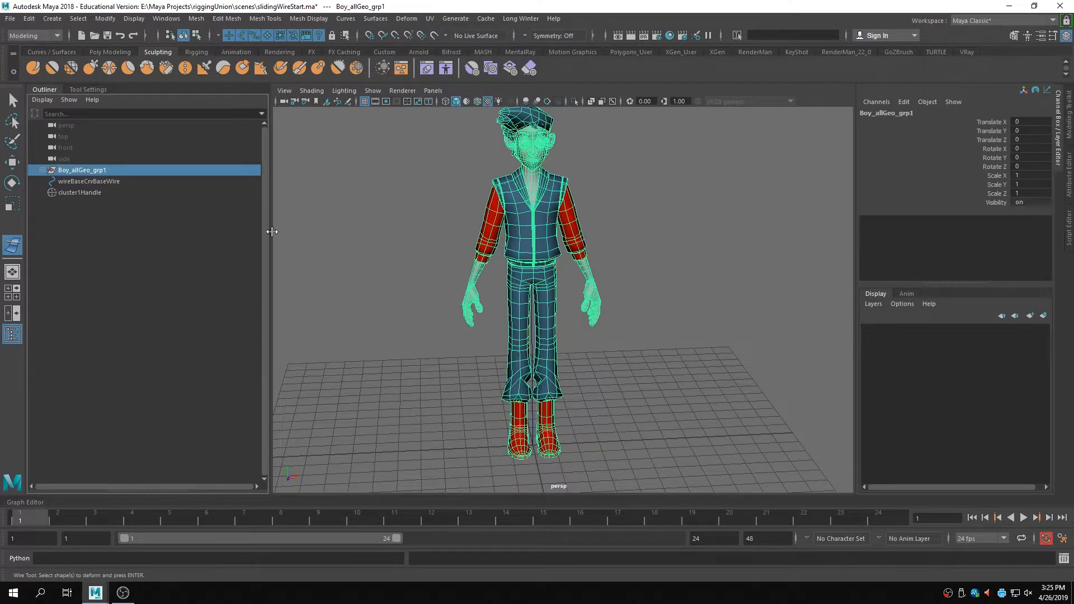
pyautogui.click(104, 182)
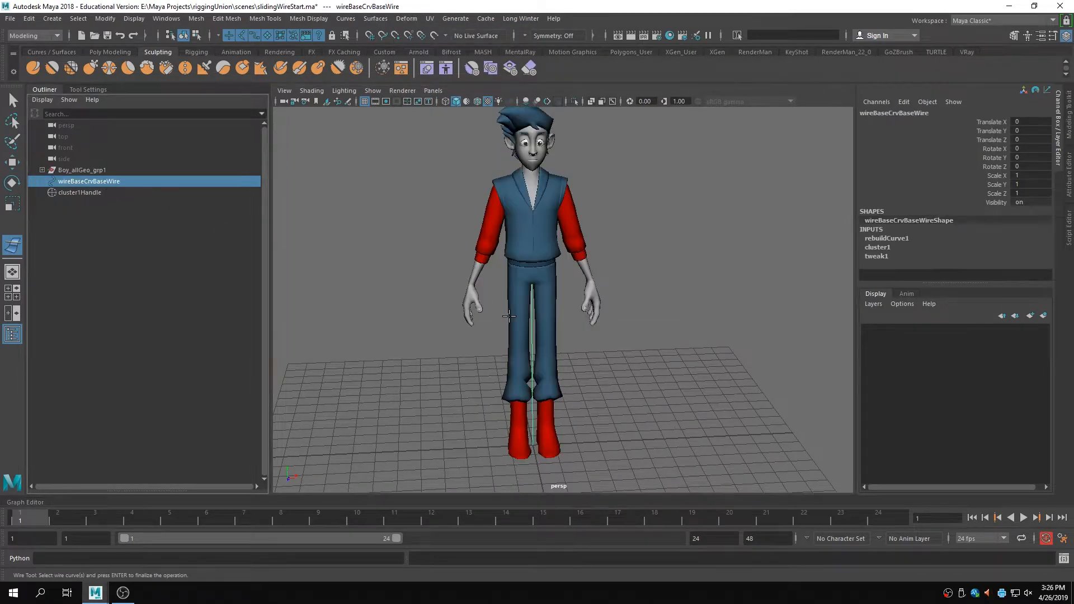
pyautogui.press('Return')
# - Try moving cluster1Handle about 5.95 in X, -0.48 in Y and 0.84 in Z, and undo the move
pyautogui.click(89, 193)
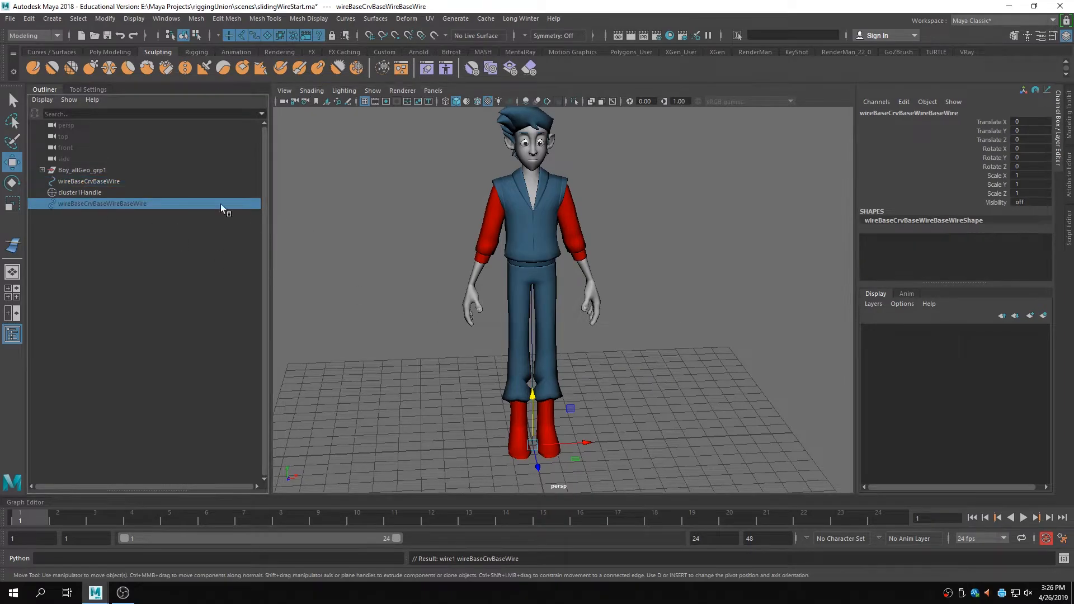
pyautogui.press('w')
pyautogui.moveTo(532, 269); pyautogui.dragTo(672, 281)
pyautogui.hotkey('ctrl', 'z')
# - Open the wire1 attributes through the boy's hair mesh, set the wire's dropoff distance to 10, and close the attributes
pyautogui.click(1070, 181)
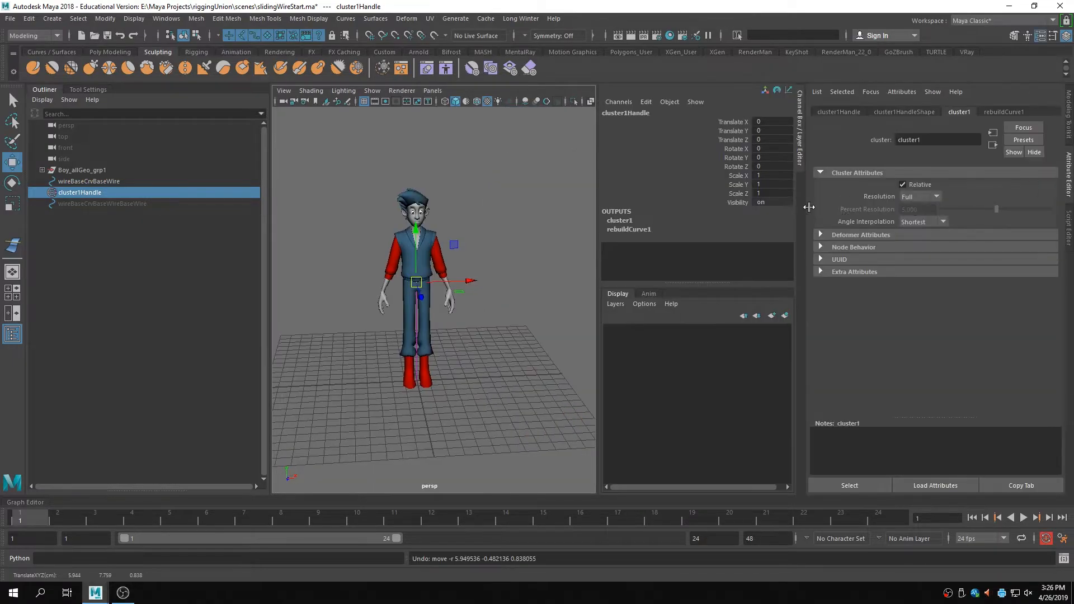
pyautogui.click(413, 199)
pyautogui.click(1055, 113)
pyautogui.click(1055, 113)
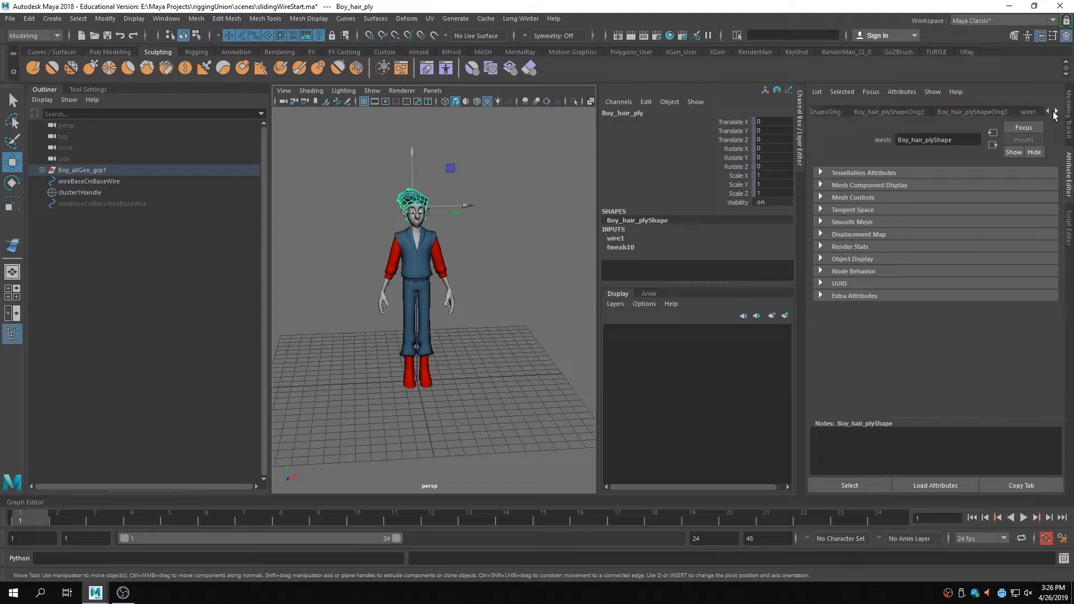
pyautogui.click(1055, 113)
pyautogui.click(928, 111)
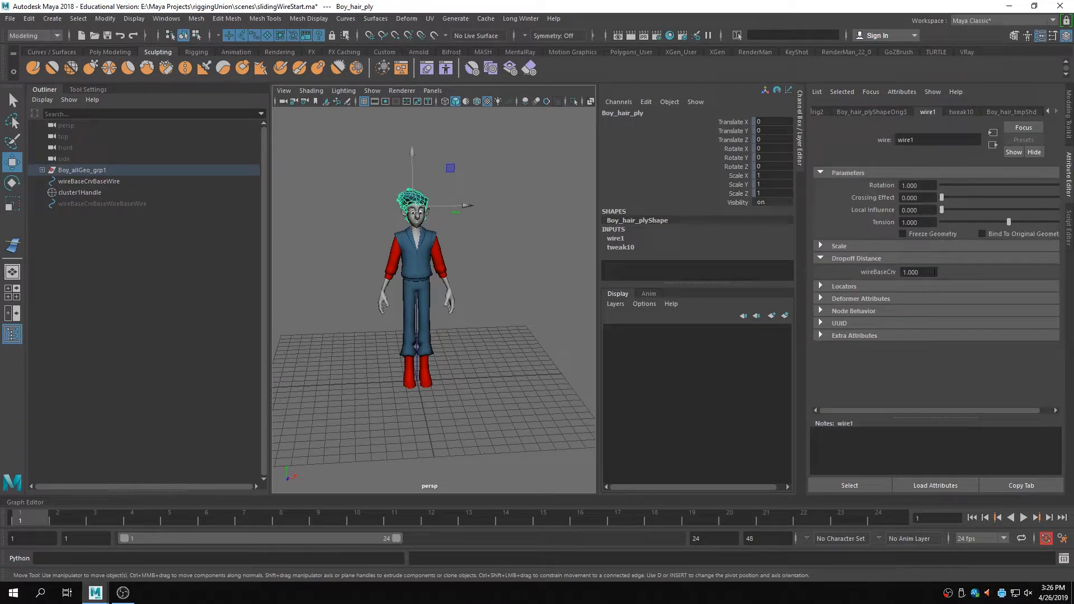
pyautogui.click(917, 272)
pyautogui.write('10')
pyautogui.press('Return')
pyautogui.hotkey('ctrl', 'a')
# - Try moving cluster1Handle about -4.87 in X, -0.62 in Y and -0.37 in Z to bend the boy, and undo it
pyautogui.click(82, 190)
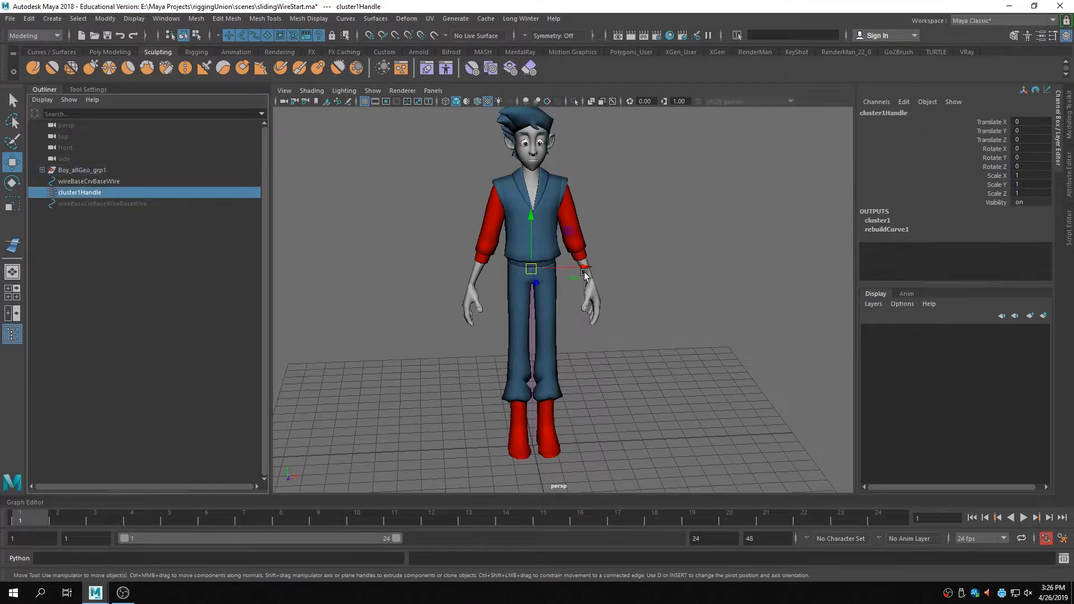
pyautogui.moveTo(523, 256); pyautogui.dragTo(426, 282)
pyautogui.keyDown('alt'); pyautogui.moveTo(580, 325); pyautogui.dragTo(508, 328, button='right'); pyautogui.keyUp('alt')
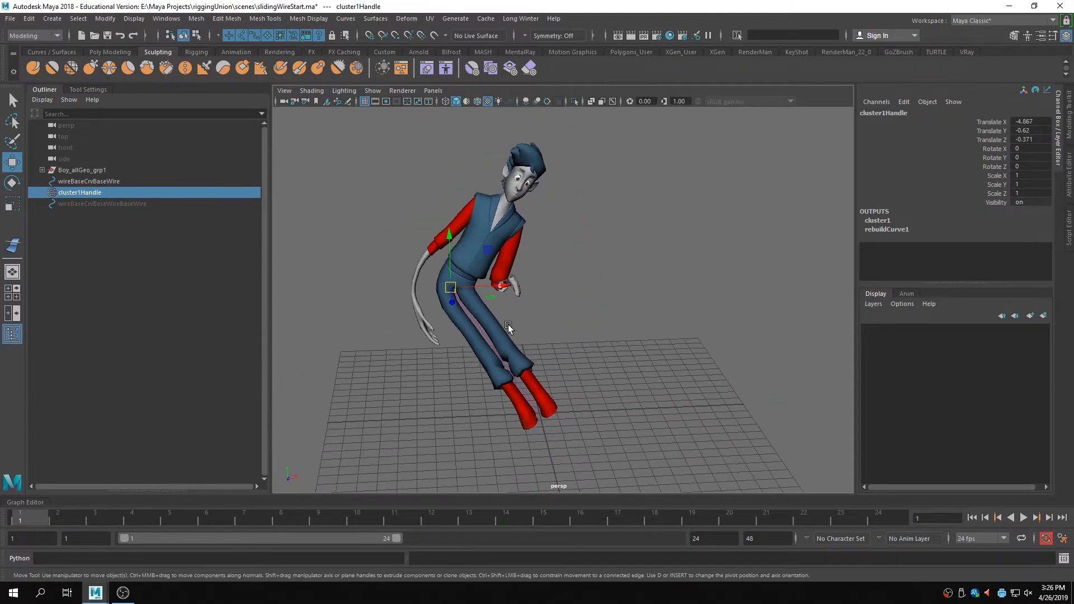
pyautogui.hotkey('ctrl', 'z')
pyautogui.keyDown('alt'); pyautogui.moveTo(424, 273); pyautogui.dragTo(533, 287, button='right'); pyautogui.keyUp('alt')
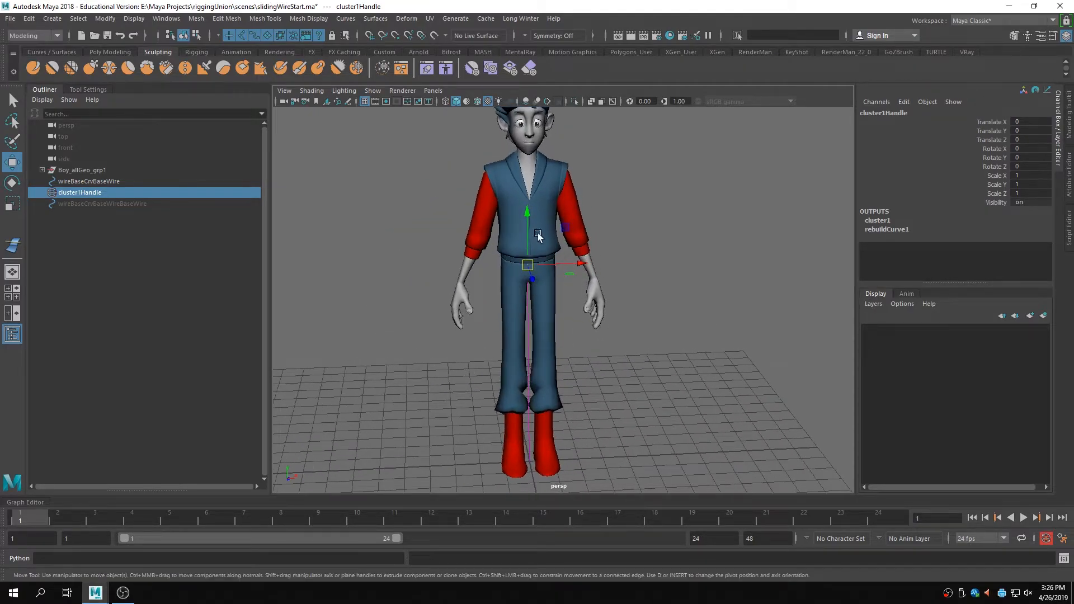
# - Move cluster1Handle about -3.27 in X, set rebuildCurve1's Smooth to 2, and raise it interactively to about 5
pyautogui.moveTo(582, 264); pyautogui.dragTo(505, 267)
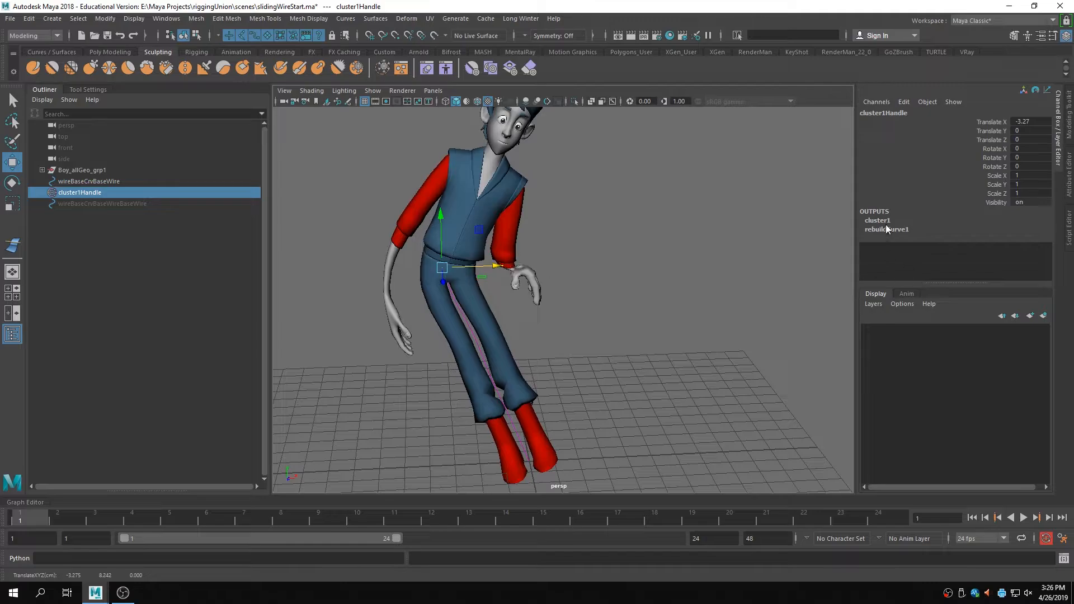
pyautogui.keyDown('alt'); pyautogui.moveTo(616, 294); pyautogui.dragTo(520, 302, button='right'); pyautogui.keyUp('alt')
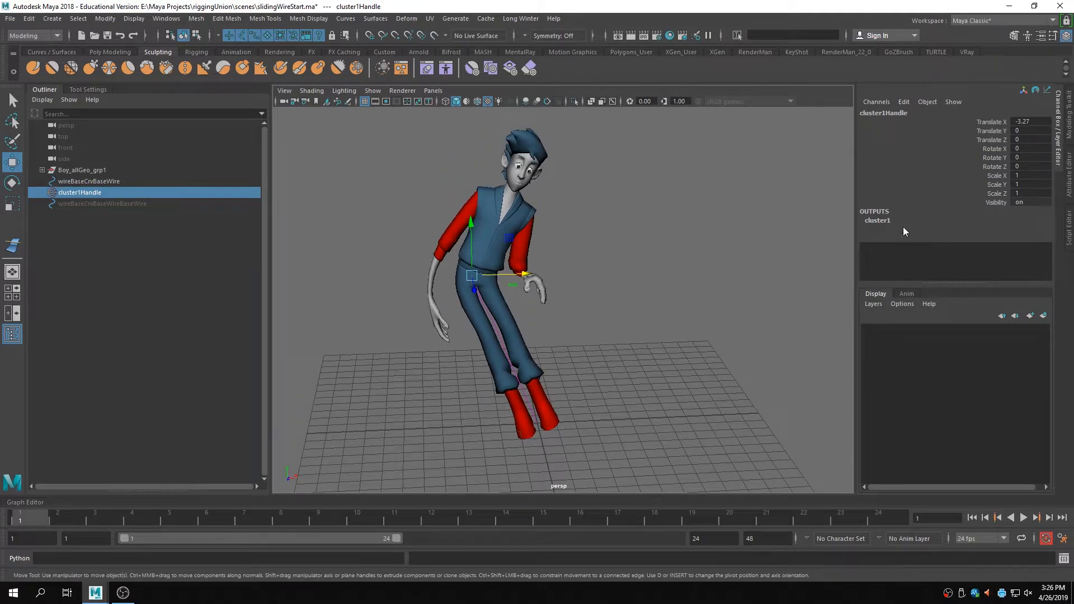
pyautogui.click(903, 226)
pyautogui.click(1028, 267)
pyautogui.click(1028, 267)
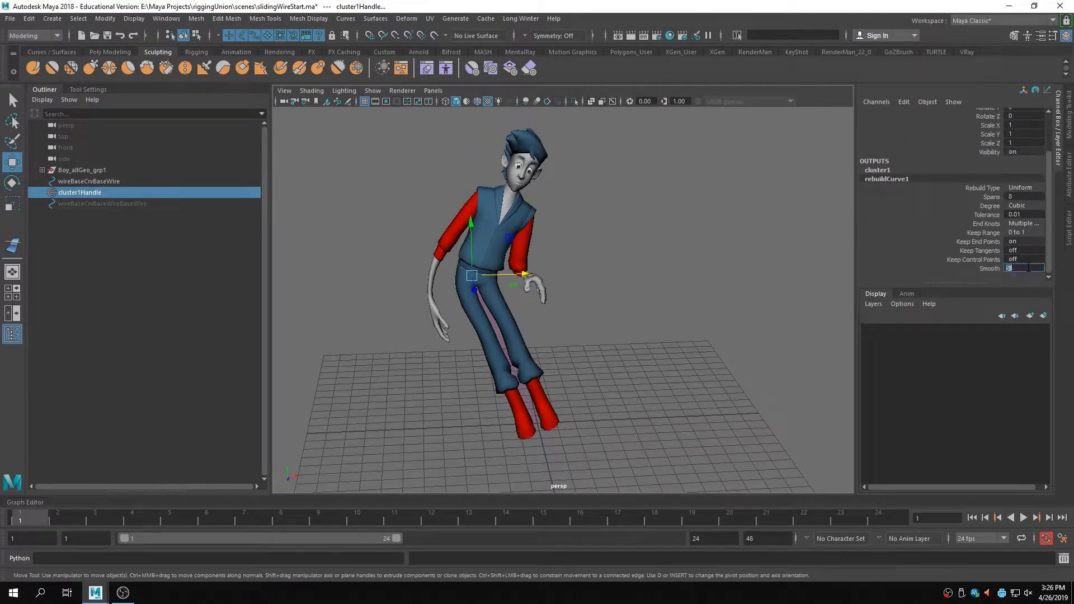
pyautogui.write('2')
pyautogui.press('Return')
pyautogui.scroll(3, 520, 274)
pyautogui.click(989, 269)
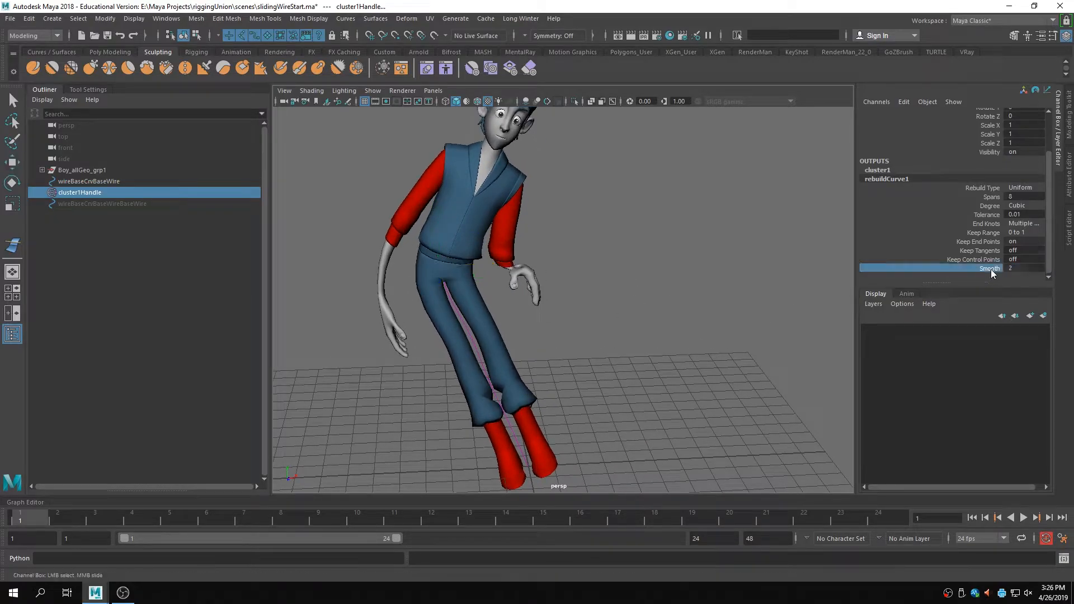
pyautogui.moveTo(653, 317); pyautogui.dragTo(691, 318, button='middle')
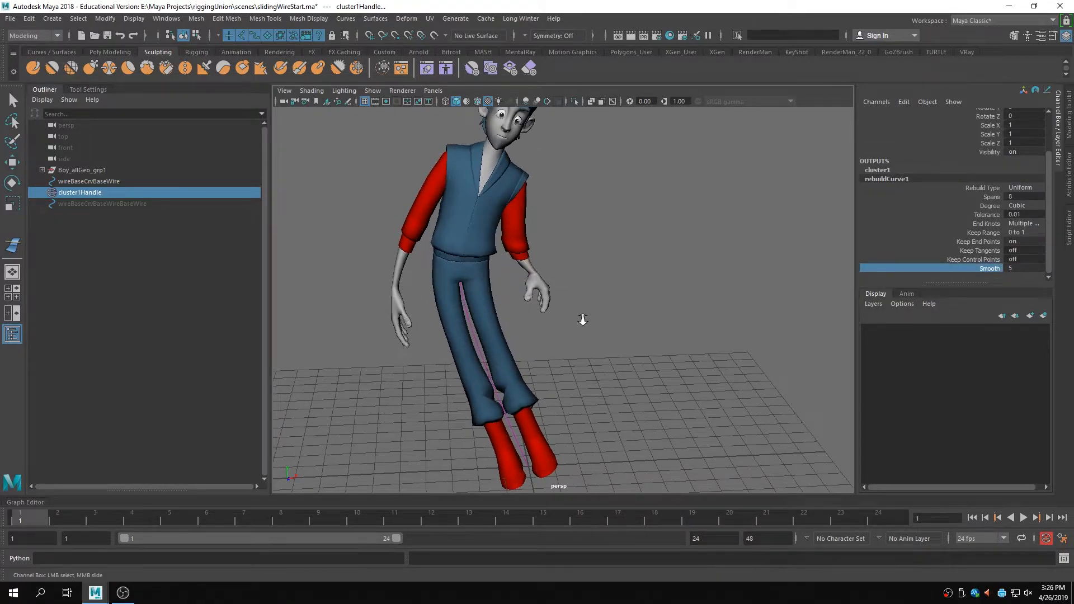
pyautogui.scroll(-3, 583, 320)
# - Move cluster1Handle to about 2.53 in X, 0.81 in Y and 2.67 in Z to bend the boy forward at the waist
pyautogui.click(77, 194)
pyautogui.press('w')
pyautogui.moveTo(469, 274); pyautogui.dragTo(598, 308)
pyautogui.keyDown('alt'); pyautogui.moveTo(551, 364); pyautogui.dragTo(660, 343); pyautogui.keyUp('alt')
pyautogui.moveTo(607, 305); pyautogui.dragTo(661, 253)
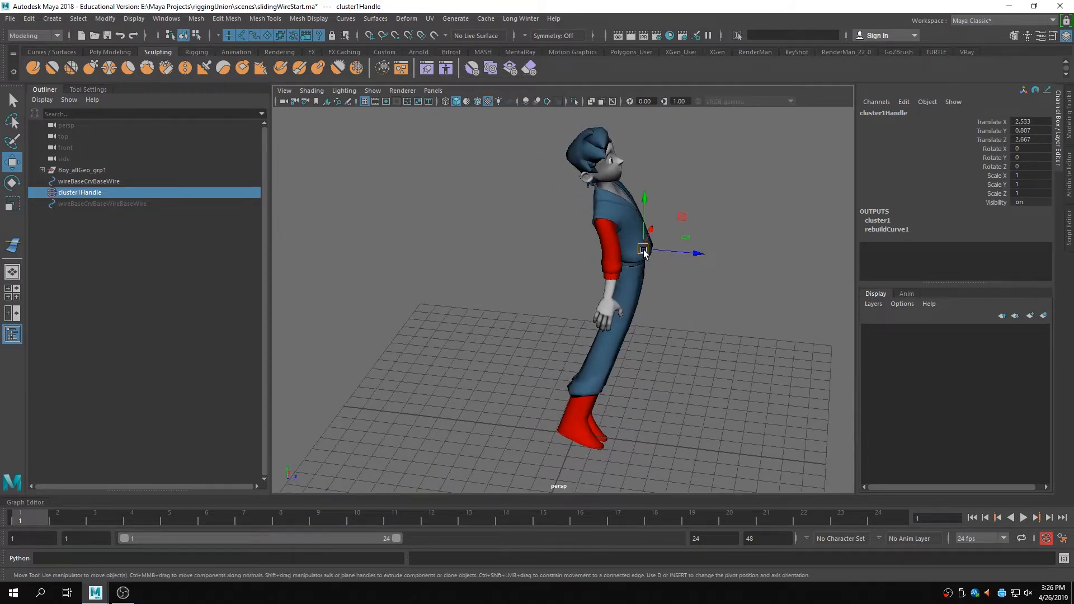
# - Move cluster1Handle behind the boy to about -0.78 in X, 1.44 in Y and -5.96 in Z
pyautogui.moveTo(639, 350); pyautogui.dragTo(693, 289, button='middle')
pyautogui.keyDown('alt'); pyautogui.moveTo(696, 318); pyautogui.dragTo(545, 334); pyautogui.keyUp('alt')
pyautogui.keyDown('alt'); pyautogui.moveTo(366, 345); pyautogui.dragTo(447, 248); pyautogui.keyUp('alt')
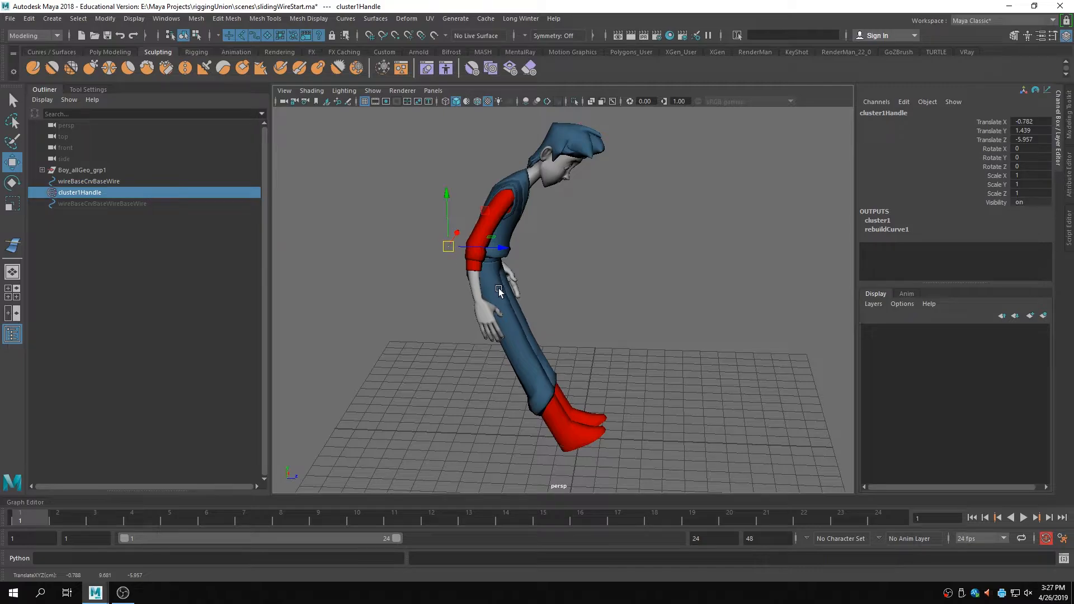
# - Move cluster1Handle back near its rest position so the boy stands upright, and deselect it
pyautogui.keyDown('alt'); pyautogui.moveTo(434, 316); pyautogui.dragTo(456, 323, button='right'); pyautogui.keyUp('alt')
pyautogui.moveTo(436, 241); pyautogui.dragTo(685, 330)
pyautogui.keyDown('alt'); pyautogui.moveTo(679, 328); pyautogui.dragTo(643, 336, button='right'); pyautogui.keyUp('alt')
pyautogui.keyDown('alt'); pyautogui.moveTo(644, 336); pyautogui.dragTo(508, 339); pyautogui.keyUp('alt')
pyautogui.click(607, 353)
# - Switch to the Maya window with slidingWireResult.ma and open latSquishResult.ma there without saving the changes
pyautogui.moveTo(95, 592)
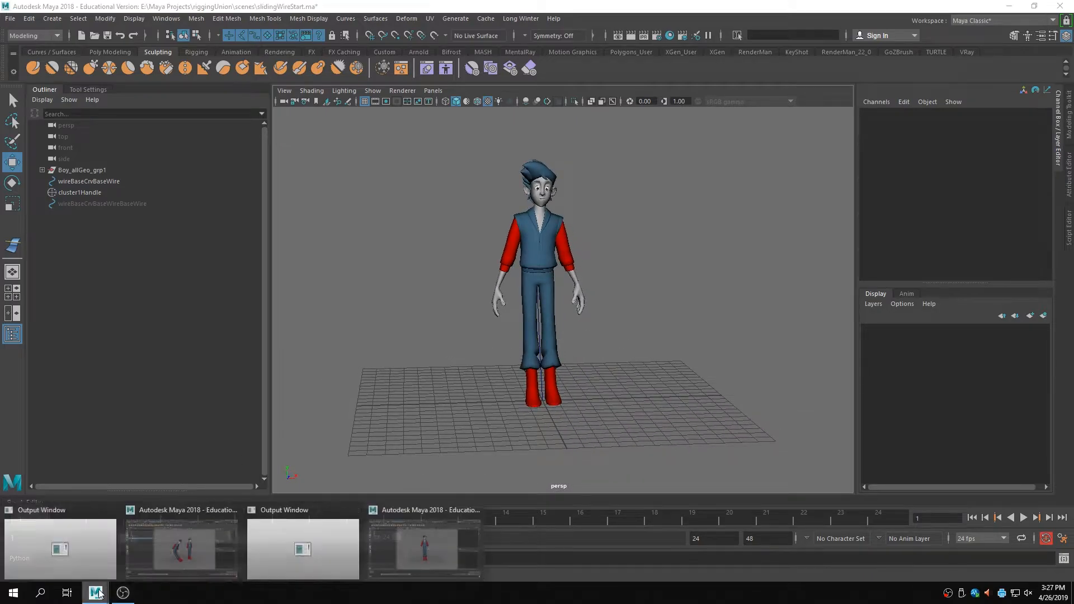
pyautogui.click(185, 534)
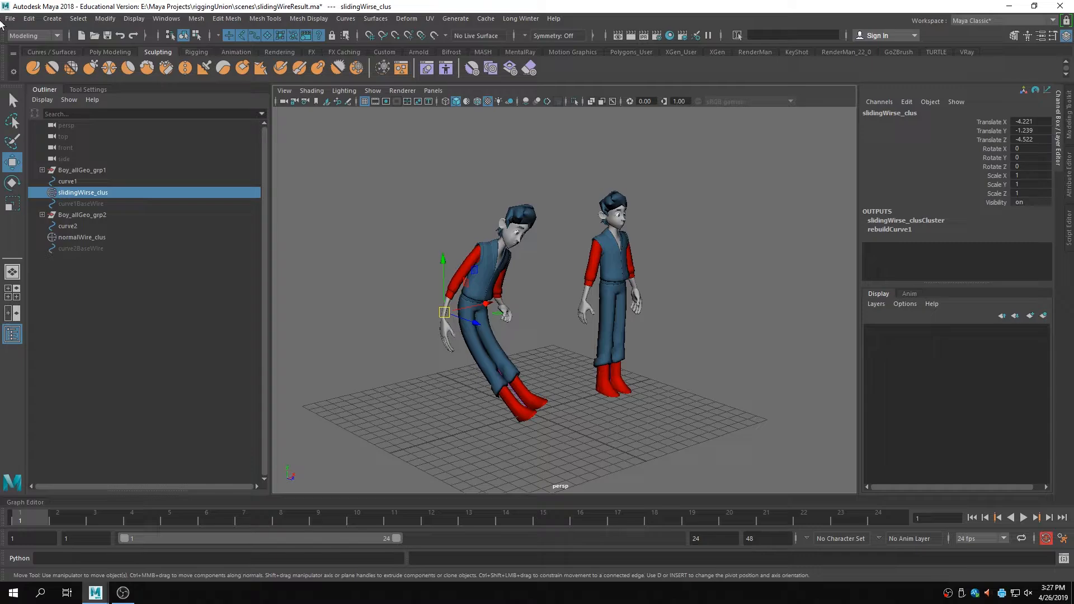
pyautogui.click(10, 18)
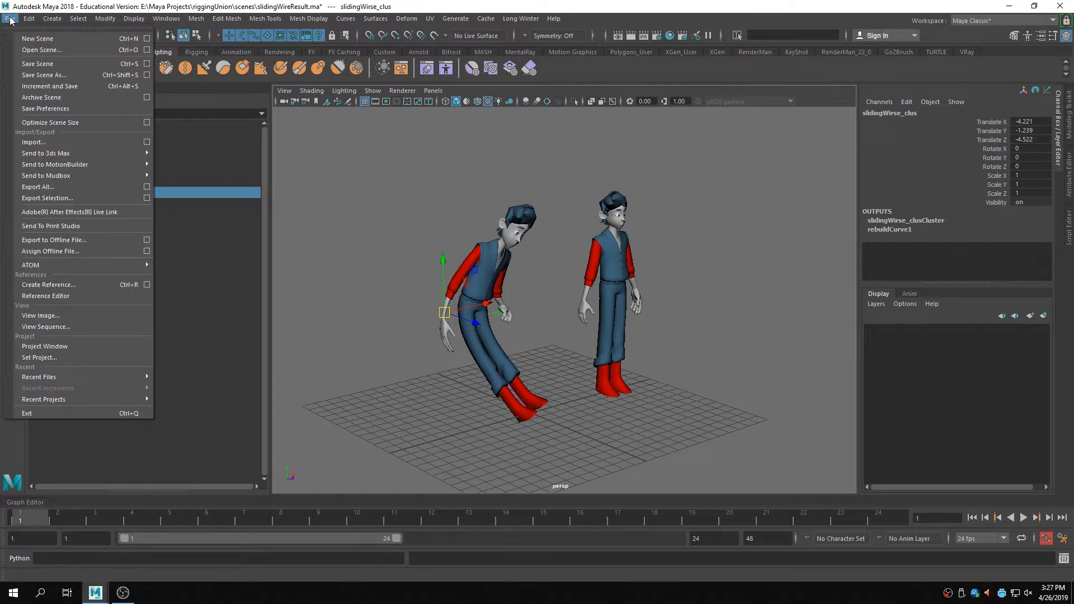
pyautogui.click(79, 54)
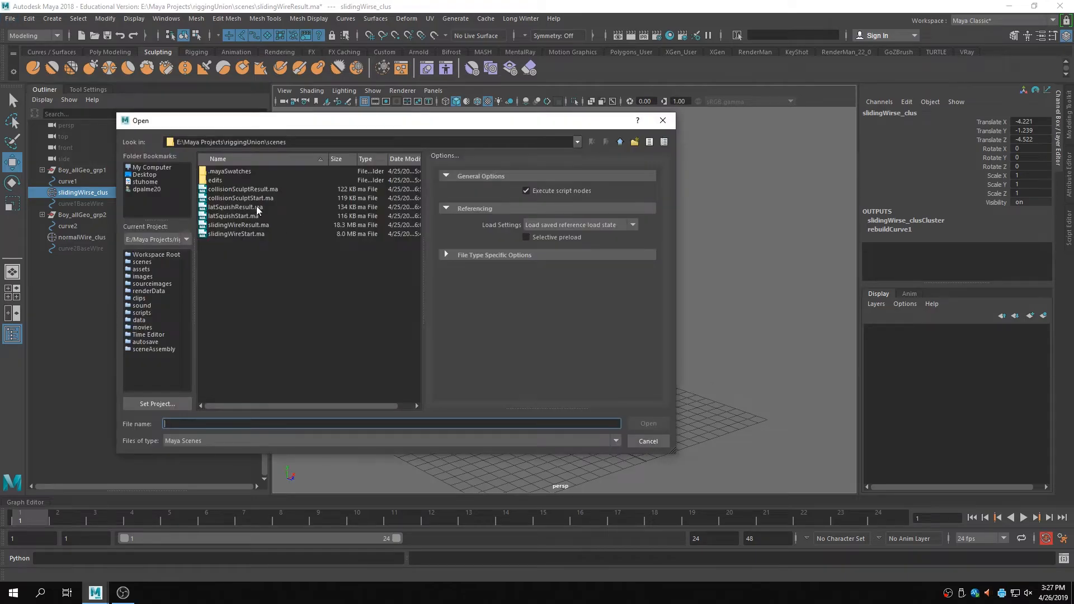
pyautogui.click(245, 208)
pyautogui.click(666, 427)
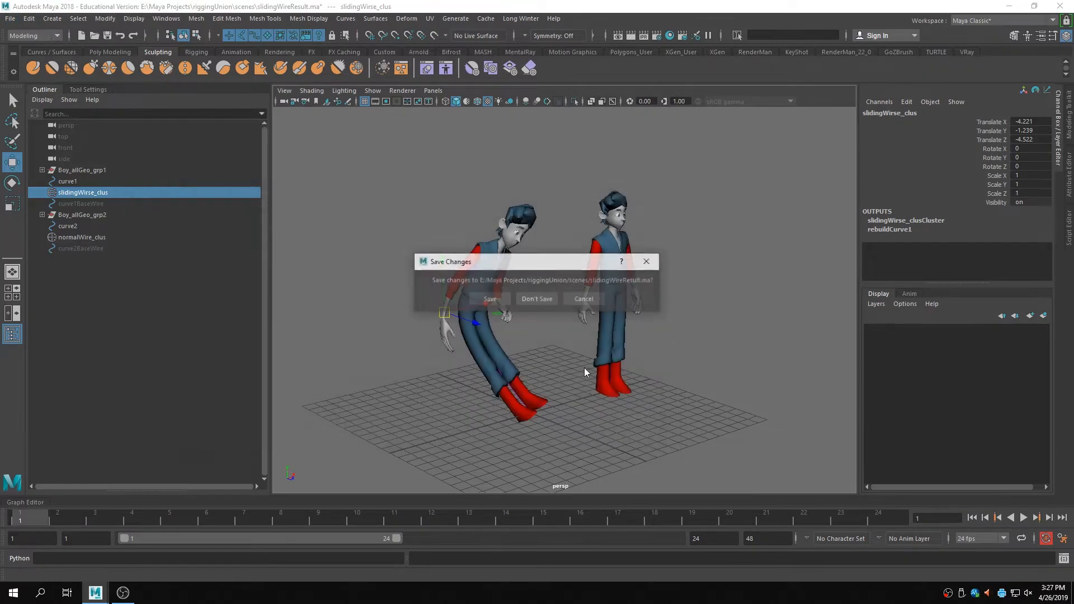
pyautogui.click(534, 301)
# - Try rotating the two middle control rings, ctrl3 and ctrl2, about -20.85 degrees in Z, and undo the rotation
pyautogui.press('space')
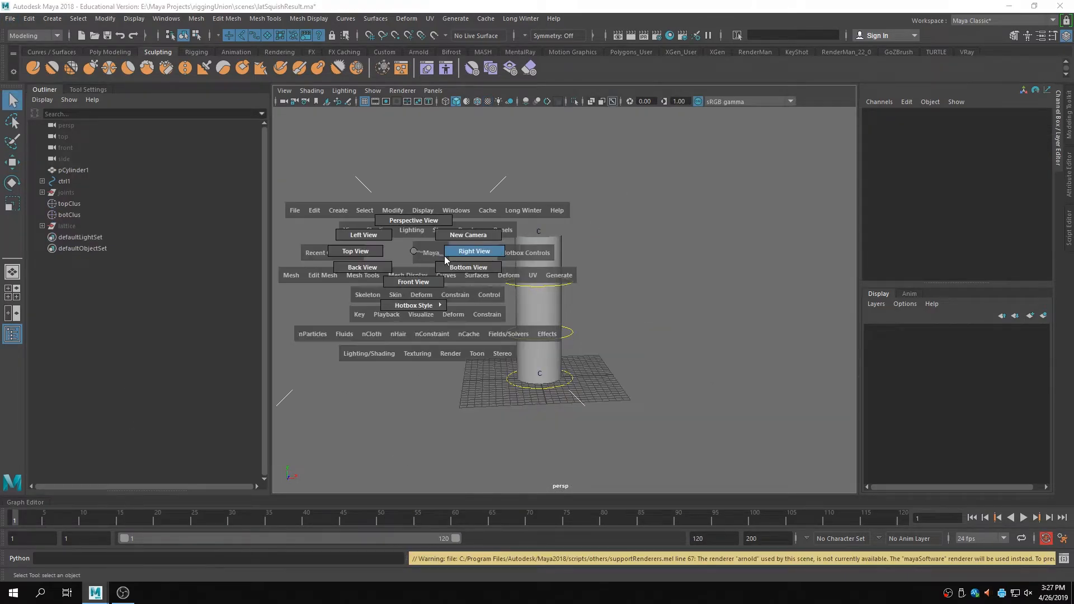
pyautogui.scroll(2, 431, 249)
pyautogui.keyDown('alt'); pyautogui.moveTo(528, 276); pyautogui.dragTo(578, 280); pyautogui.keyUp('alt')
pyautogui.click(566, 275)
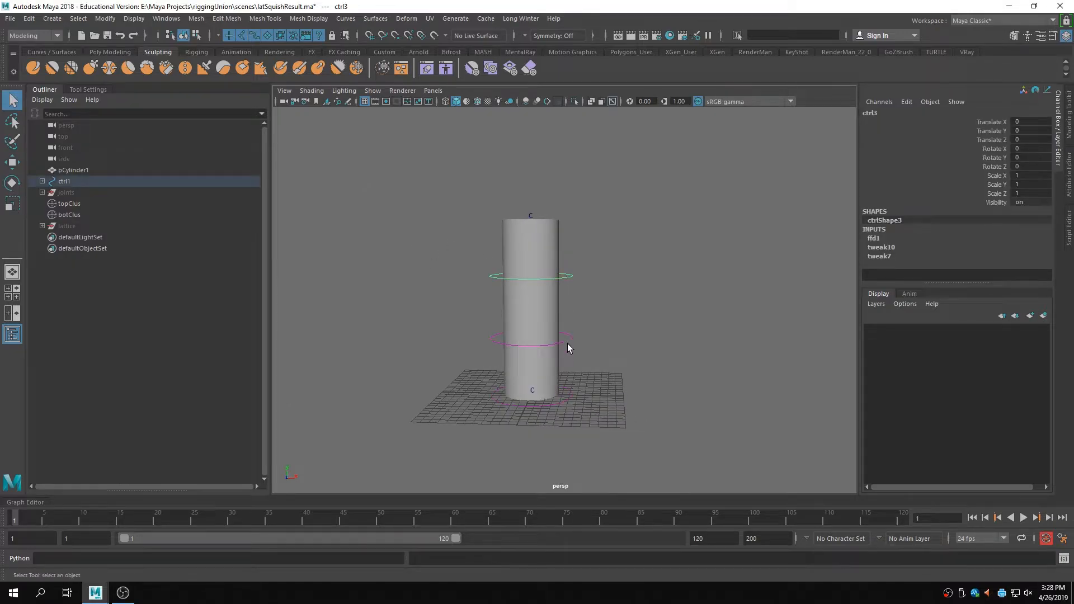
pyautogui.click(567, 342)
pyautogui.press('e')
pyautogui.moveTo(566, 308); pyautogui.dragTo(602, 312)
pyautogui.hotkey('ctrl', 'z')
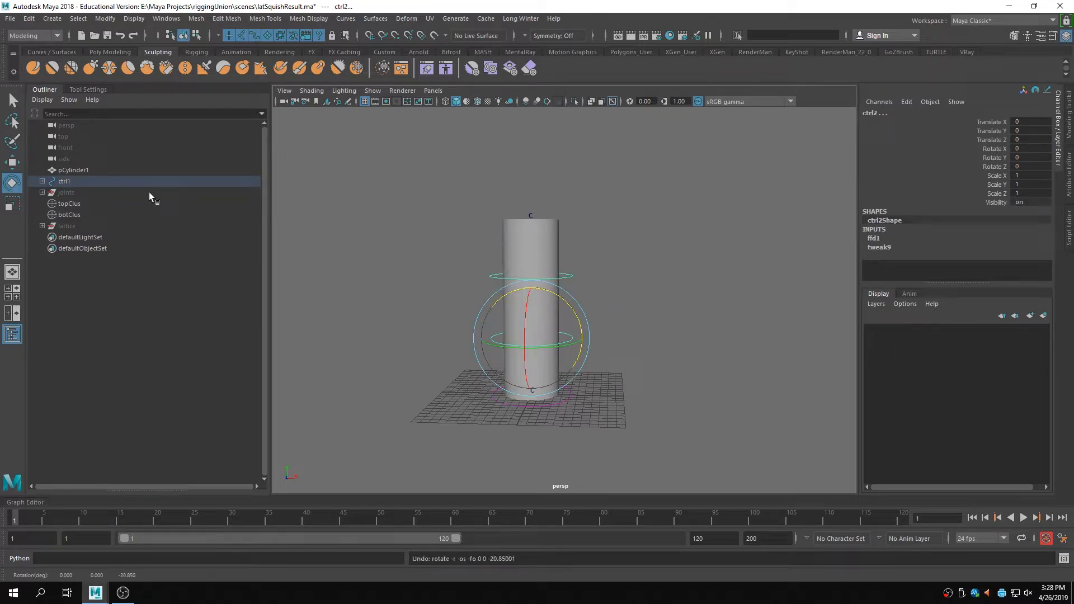
# - Try raising topClus about 1.71 in Y to stretch the cylinder, and undo the move
pyautogui.click(68, 205)
pyautogui.press('w')
pyautogui.moveTo(531, 165)
pyautogui.mouseDown()
pyautogui.moveTo(532, 211)
pyautogui.moveTo(527, 132)
pyautogui.moveTo(530, 213)
pyautogui.moveTo(532, 149)
pyautogui.mouseUp()
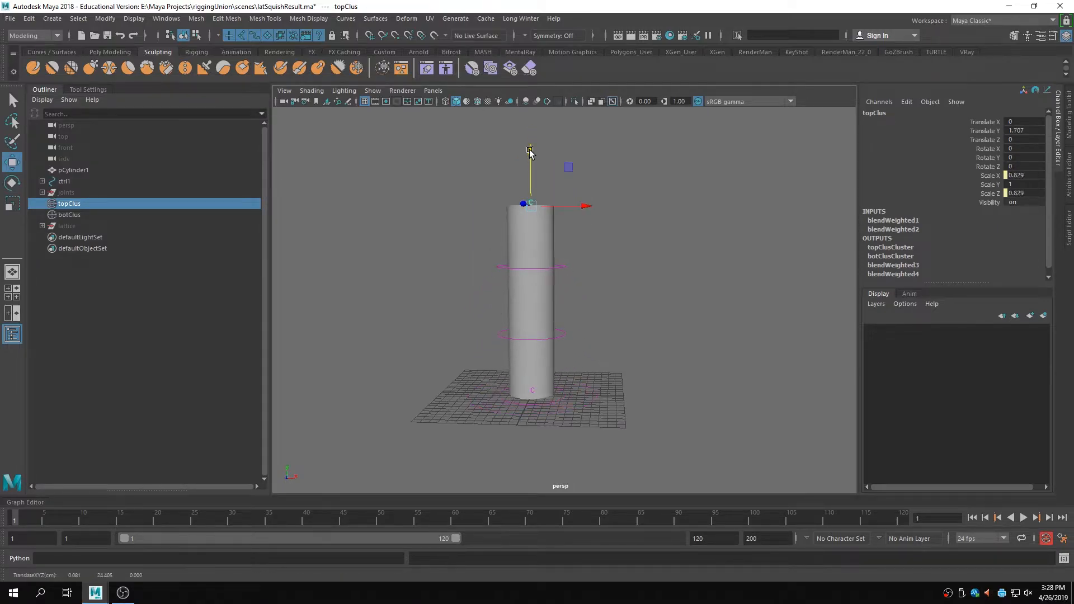
pyautogui.hotkey('ctrl', 'z')
# - Try raising botClus about 4.24 in Y to squash the cylinder, and undo the moves
pyautogui.click(89, 218)
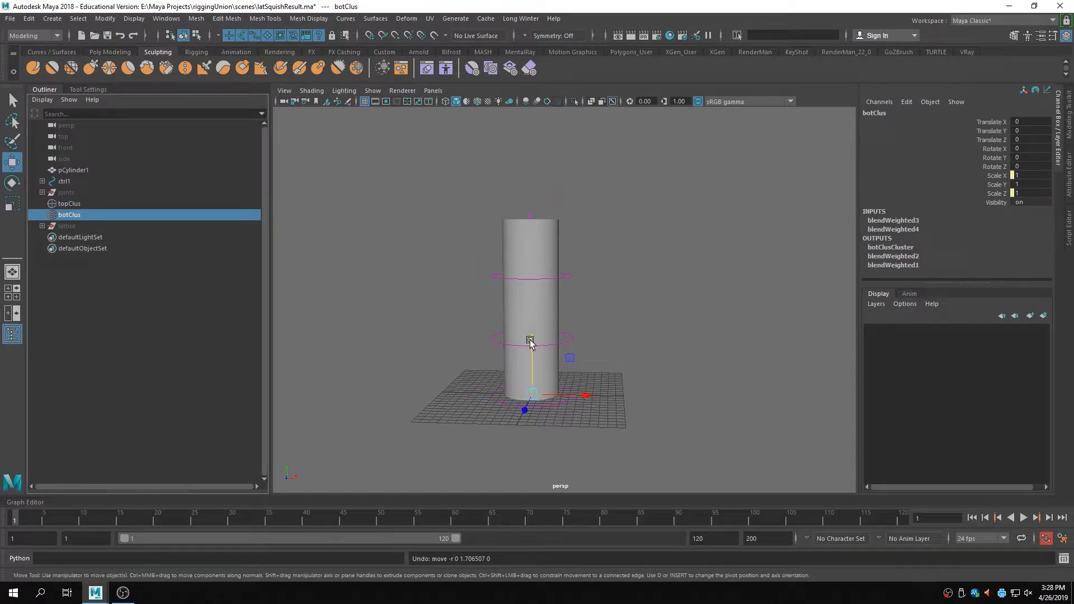
pyautogui.moveTo(529, 338); pyautogui.dragTo(548, 324)
pyautogui.hotkey('ctrl', 'z')
pyautogui.hotkey('ctrl', 'z')
pyautogui.hotkey('ctrl', 'z')
pyautogui.hotkey('ctrl', 'z')
pyautogui.hotkey('ctrl', 'z')
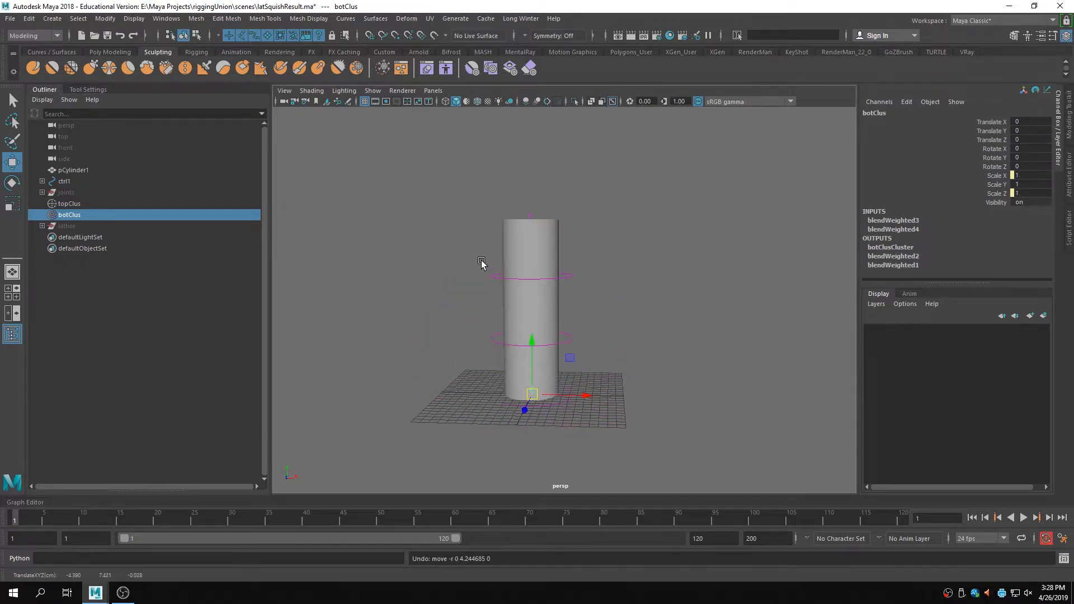
# - Rotate both middle control rings, ctrl3 and ctrl2, together about -18.68 degrees in Z to bend the cylinder
pyautogui.click(414, 233)
pyautogui.click(497, 277)
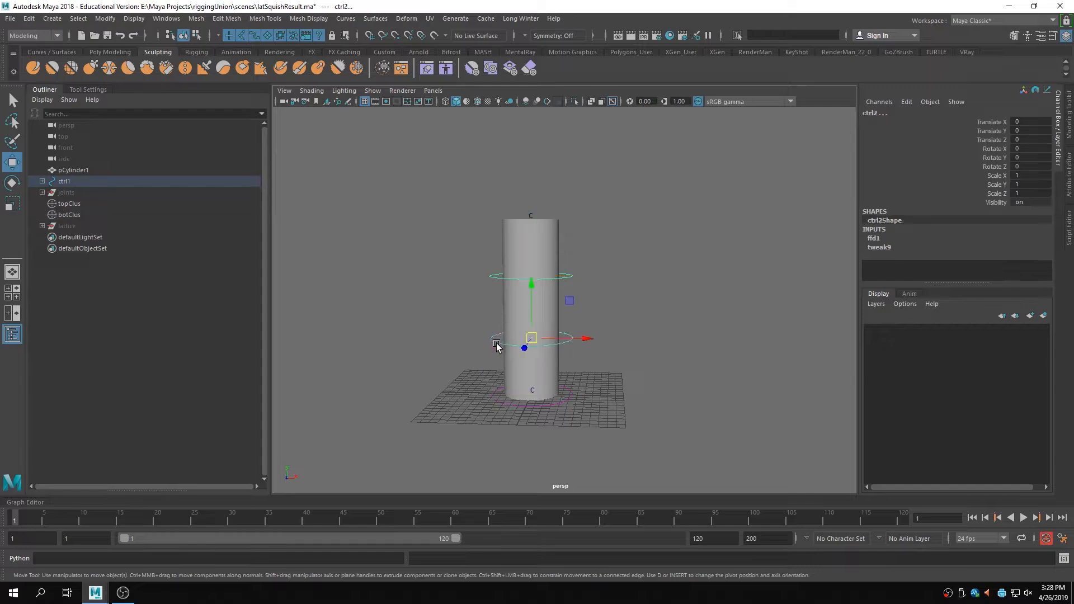
pyautogui.press('e')
pyautogui.moveTo(571, 300); pyautogui.dragTo(572, 314)
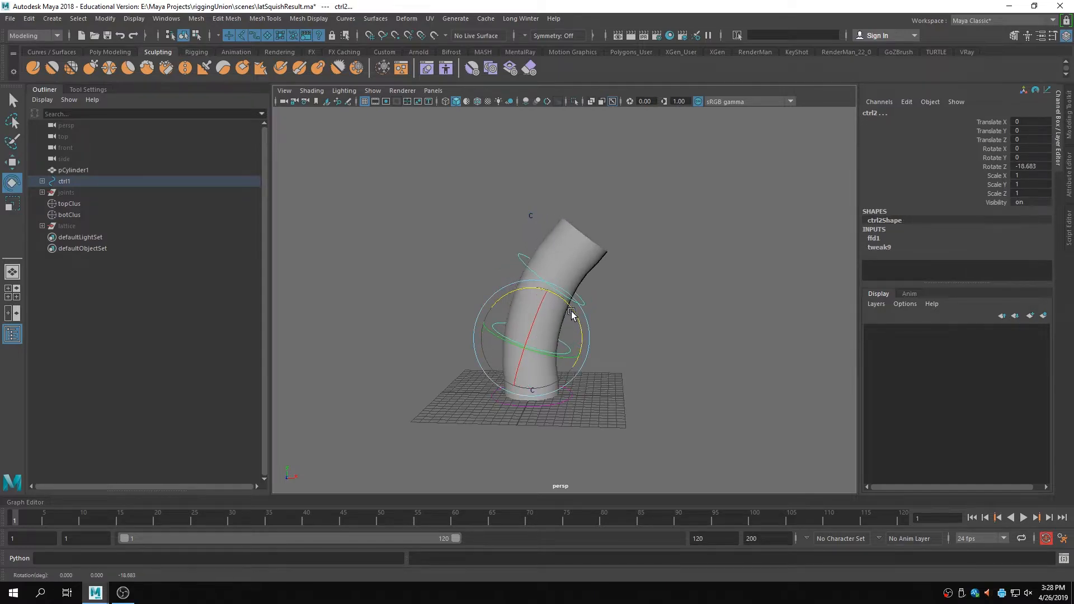
# - Raise topClus about 1.44 in Y on the bent cylinder, try further sideways moves, and undo those
pyautogui.click(194, 195)
pyautogui.click(72, 204)
pyautogui.press('w')
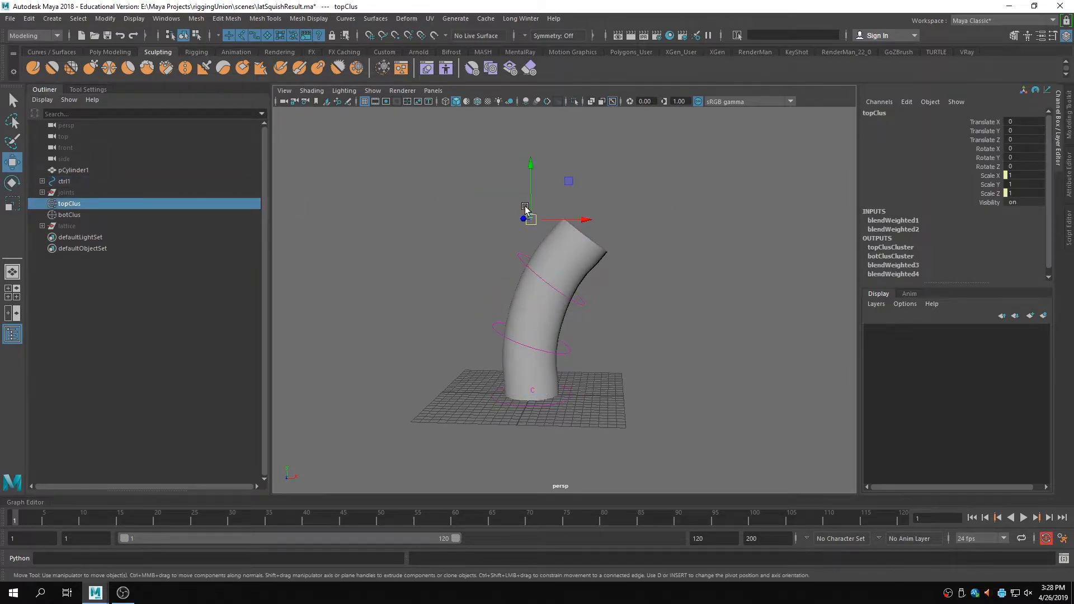
pyautogui.moveTo(525, 195); pyautogui.dragTo(492, 192)
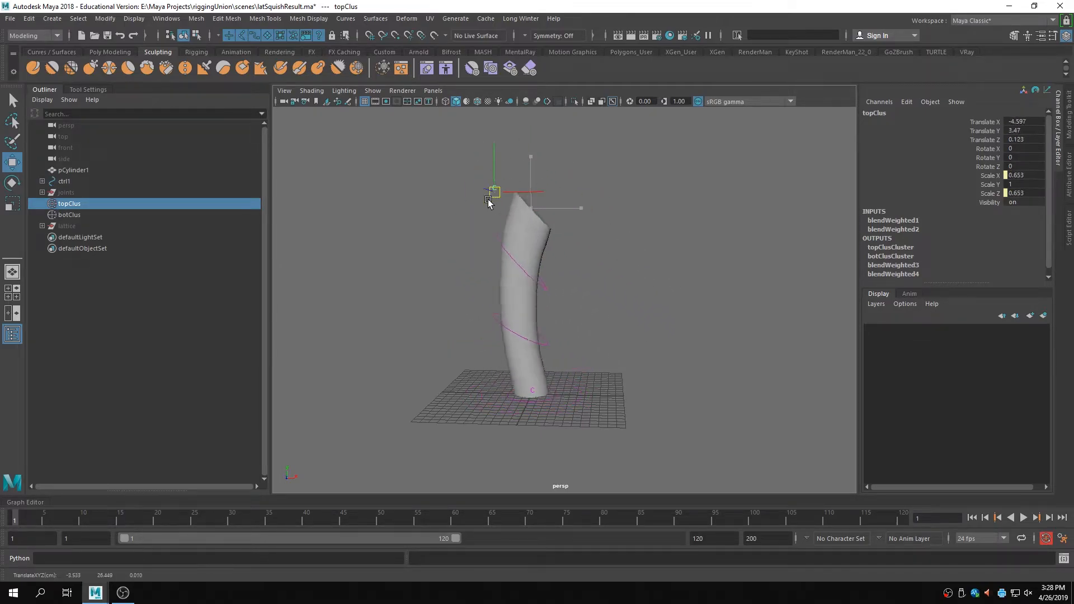
pyautogui.hotkey('ctrl', 'z')
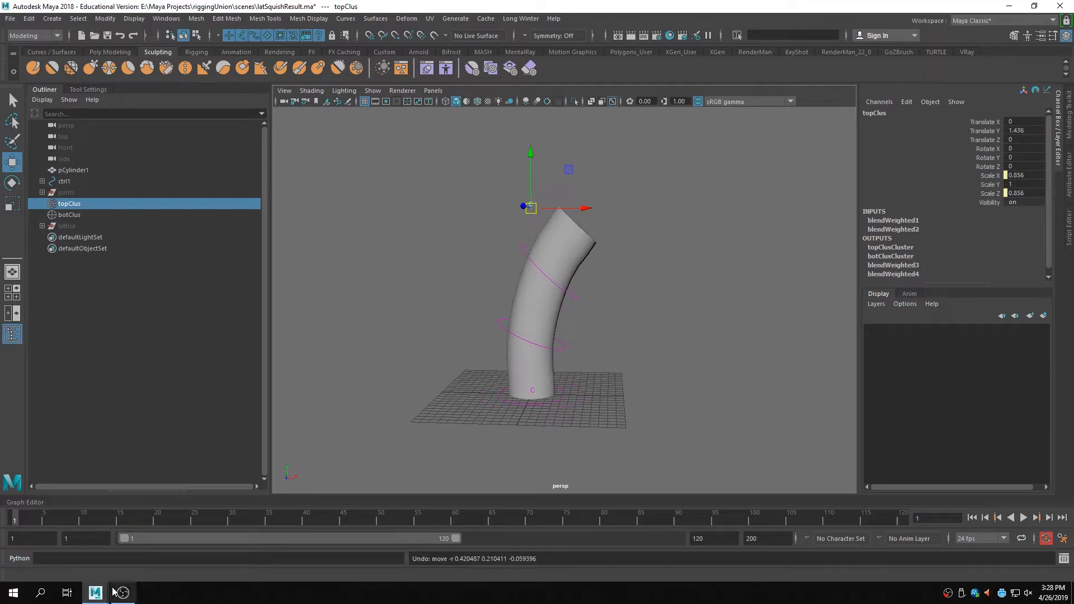
# - Switch to the other Maya session and open latSquishStart.ma, discarding the changes to slidingWireStart.ma
pyautogui.moveTo(95, 593)
pyautogui.click(391, 557)
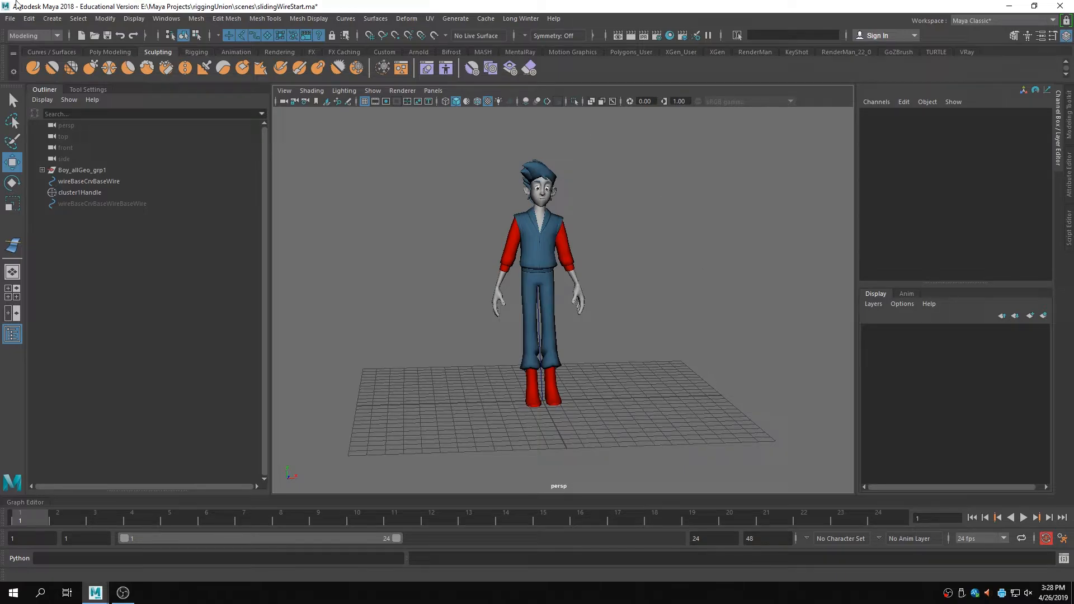
pyautogui.click(10, 18)
pyautogui.click(128, 105)
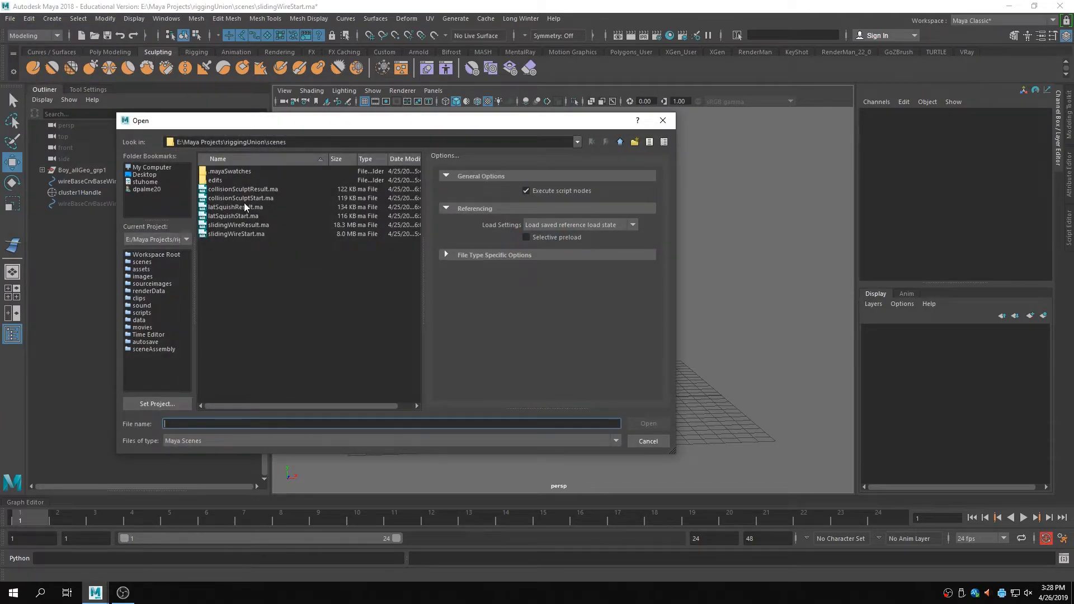
pyautogui.click(238, 234)
pyautogui.click(648, 424)
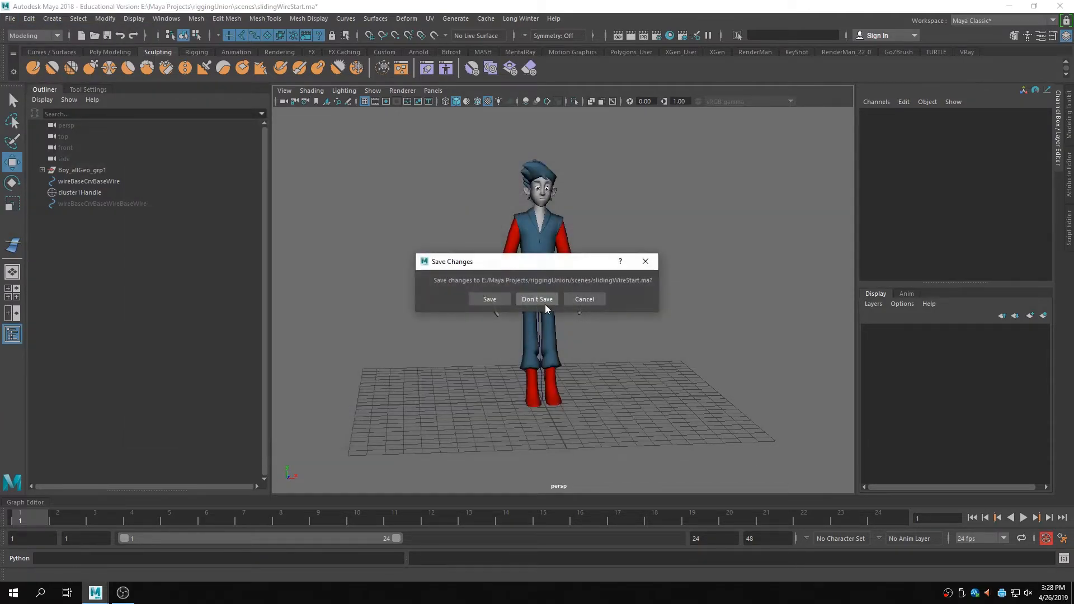
pyautogui.click(537, 299)
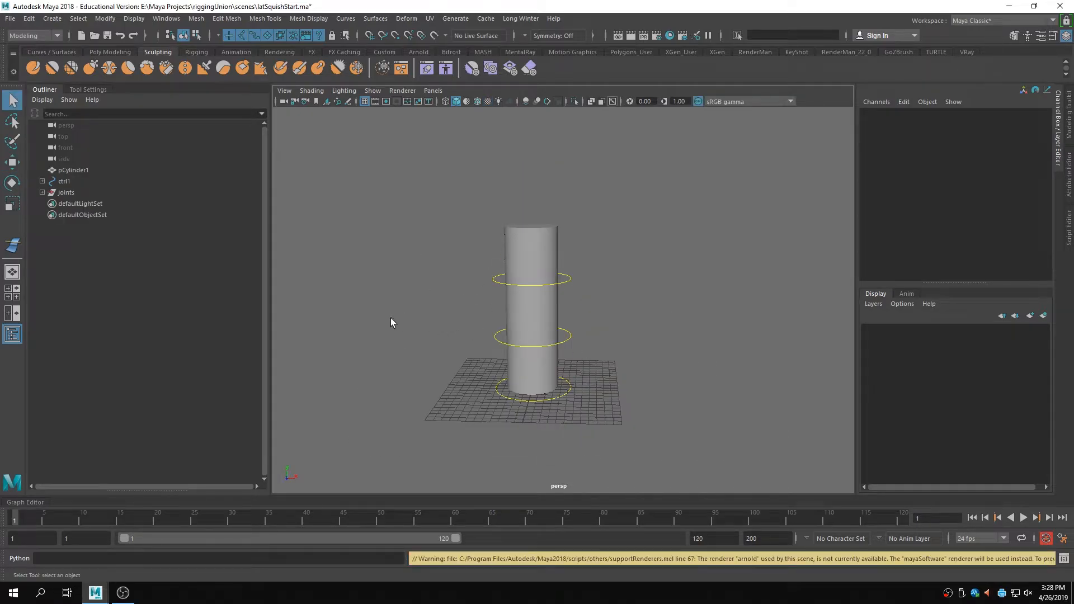
# - Unhide joint1 in the joints group and examine the joint chain inside the cylinder and the control hierarchy
pyautogui.keyDown('alt'); pyautogui.moveTo(391, 318); pyautogui.dragTo(463, 346, button='right'); pyautogui.keyUp('alt')
pyautogui.keyDown('alt'); pyautogui.moveTo(463, 346); pyautogui.dragTo(508, 360); pyautogui.keyUp('alt')
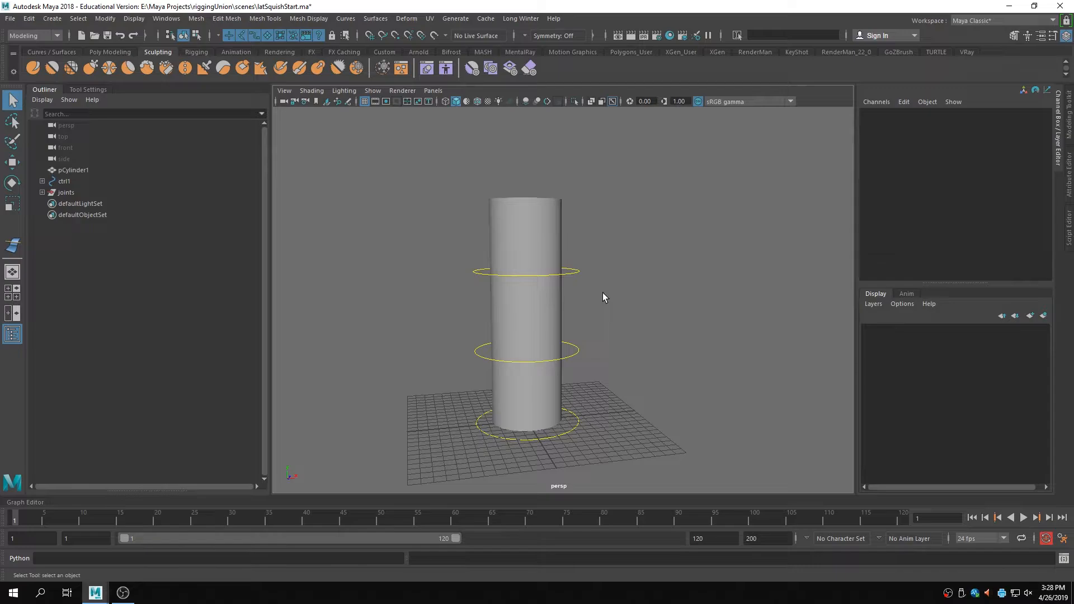
pyautogui.keyDown('alt'); pyautogui.moveTo(616, 288); pyautogui.dragTo(570, 292, button='right'); pyautogui.keyUp('alt')
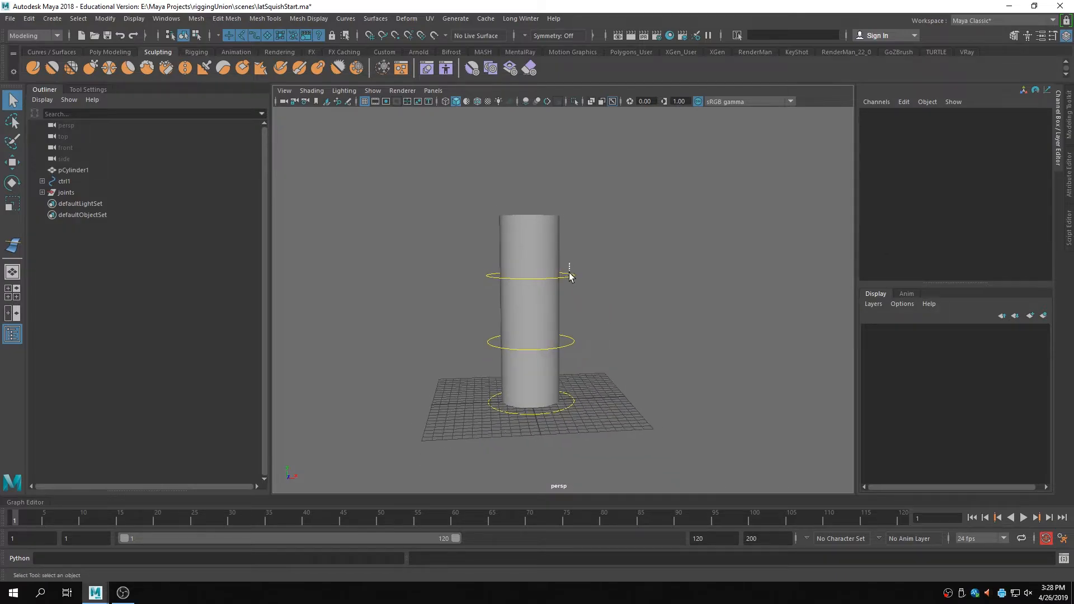
pyautogui.click(508, 271)
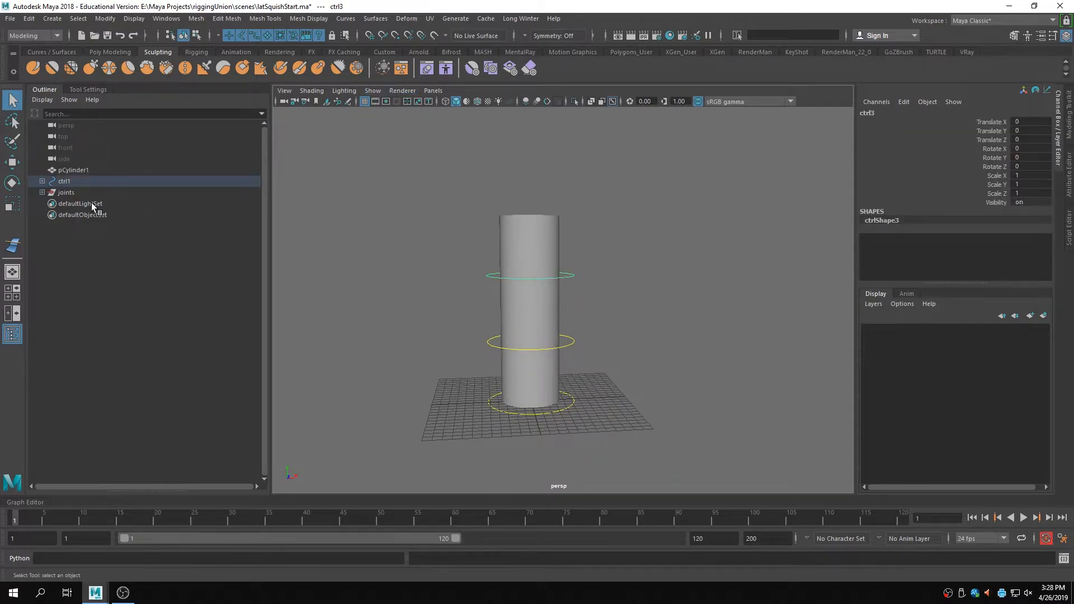
pyautogui.click(42, 192)
pyautogui.click(73, 203)
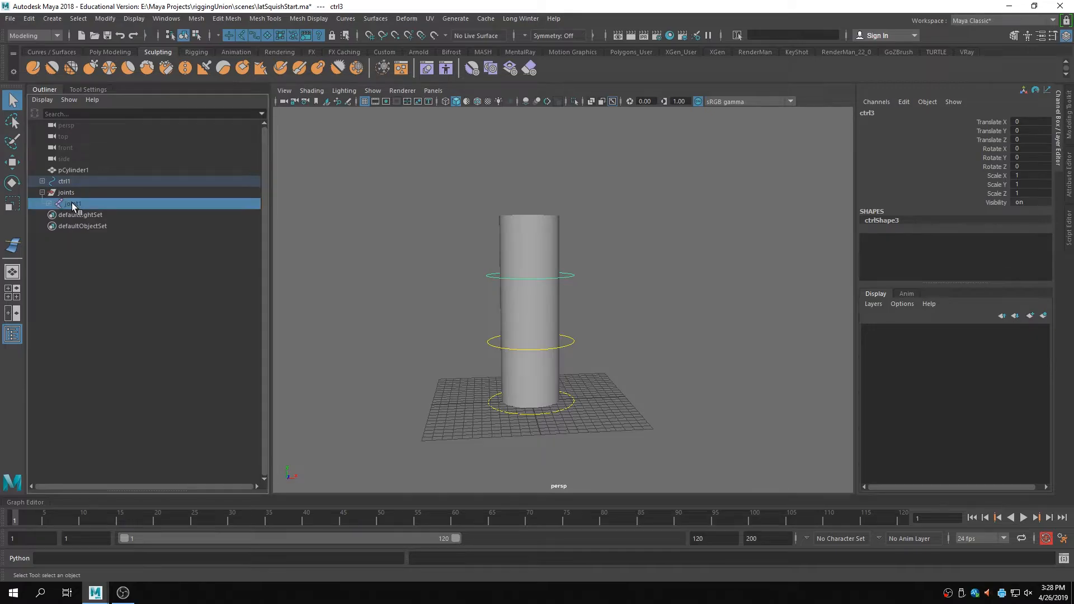
pyautogui.hotkey('shift', 'h')
pyautogui.click(667, 311)
pyautogui.keyDown('alt'); pyautogui.moveTo(394, 317); pyautogui.dragTo(439, 333, button='right'); pyautogui.keyUp('alt')
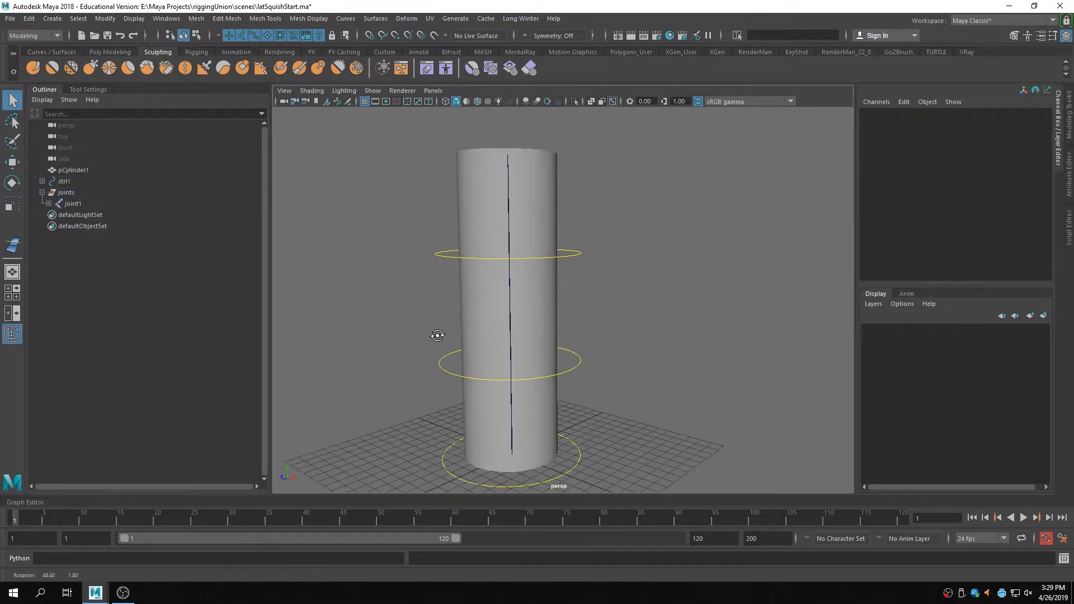
pyautogui.keyDown('alt'); pyautogui.moveTo(438, 333); pyautogui.dragTo(599, 339); pyautogui.keyUp('alt')
pyautogui.keyDown('alt'); pyautogui.moveTo(599, 339); pyautogui.dragTo(505, 328, button='right'); pyautogui.keyUp('alt')
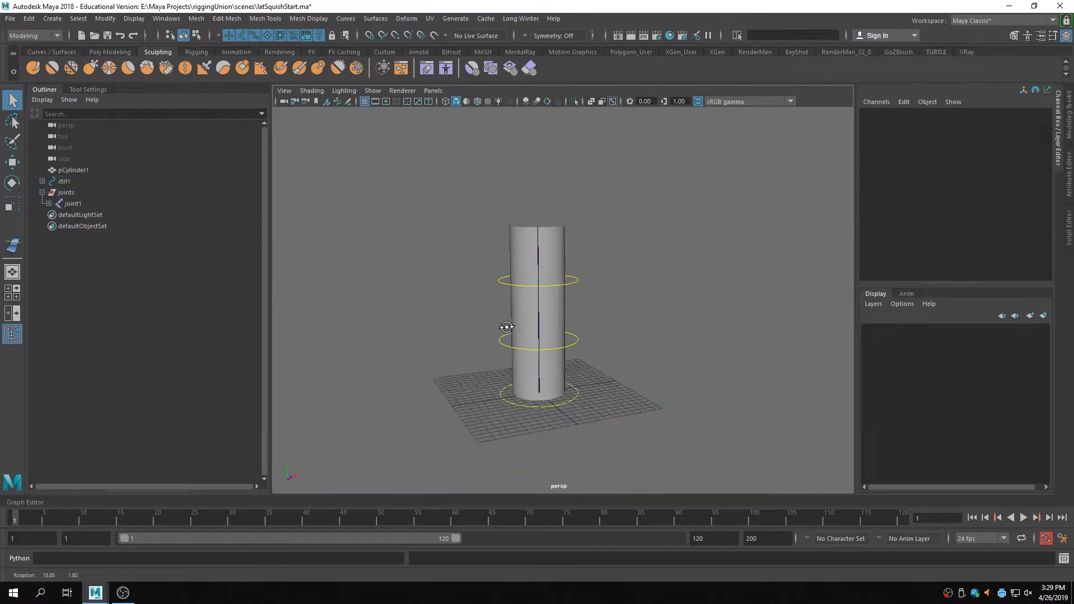
pyautogui.click(42, 181)
pyautogui.click(42, 181)
pyautogui.click(42, 192)
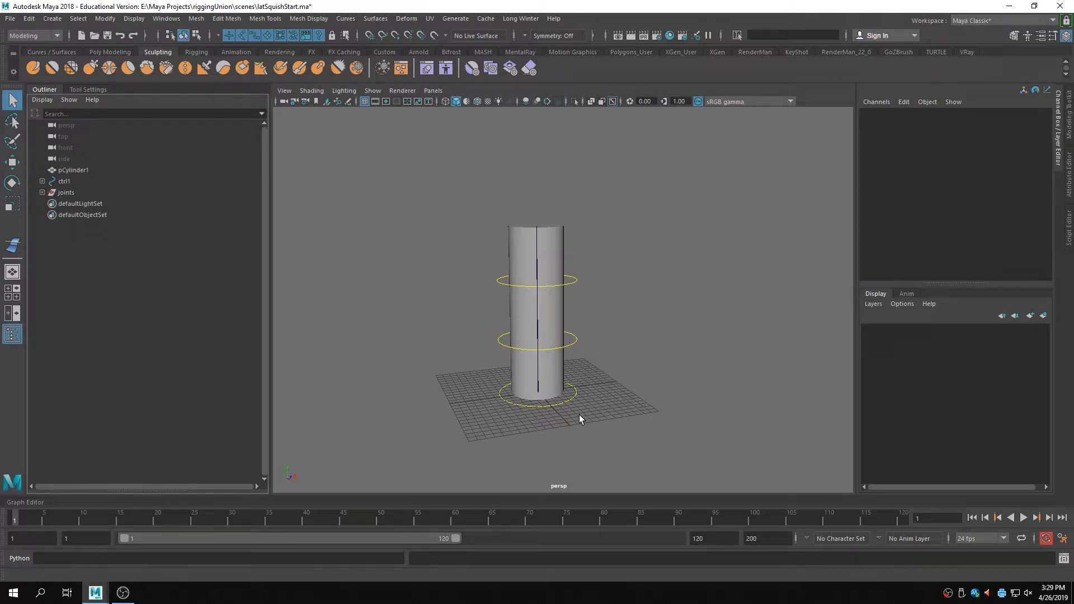
# - Try moving the base control ring ctrl1 freely, and undo the move
pyautogui.click(574, 400)
pyautogui.press('w')
pyautogui.moveTo(541, 392)
pyautogui.mouseDown()
pyautogui.moveTo(480, 376)
pyautogui.moveTo(532, 386)
pyautogui.mouseUp()
pyautogui.hotkey('ctrl', 'z')
# - Hide the joints group so only the cylinder and its control rings are displayed
pyautogui.click(85, 192)
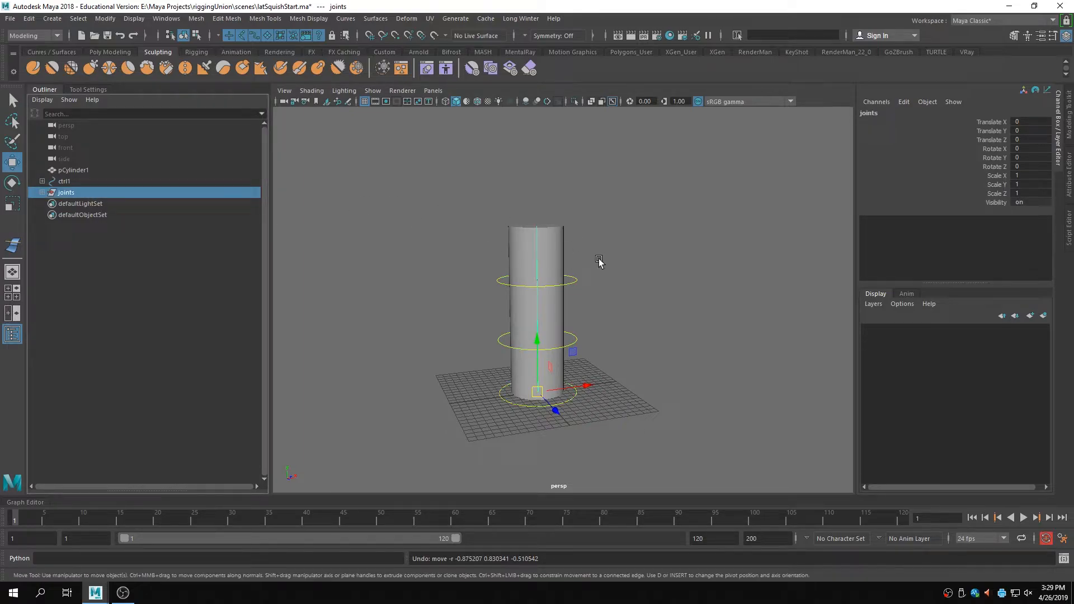
pyautogui.hotkey('ctrl', 'h')
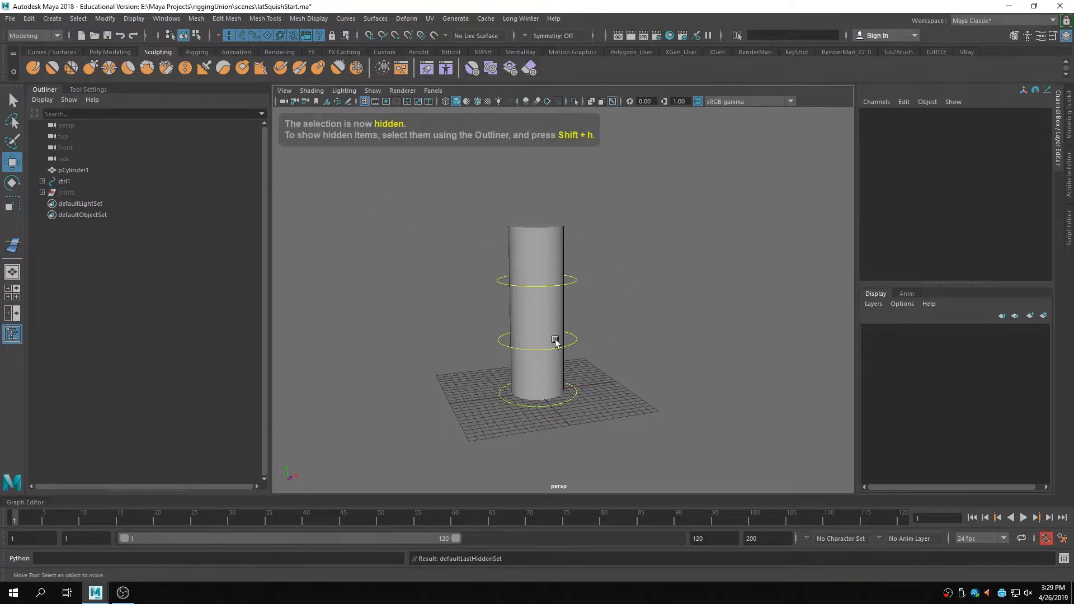
pyautogui.keyDown('alt'); pyautogui.moveTo(434, 326); pyautogui.dragTo(629, 336); pyautogui.keyUp('alt')
pyautogui.keyDown('alt'); pyautogui.moveTo(544, 372); pyautogui.dragTo(569, 408); pyautogui.keyUp('alt')
# - Create a lattice around pCylinder1 and ctrl1 with 2, 2, 2 divisions and 2, 2, 2 local divisions
pyautogui.click(533, 241)
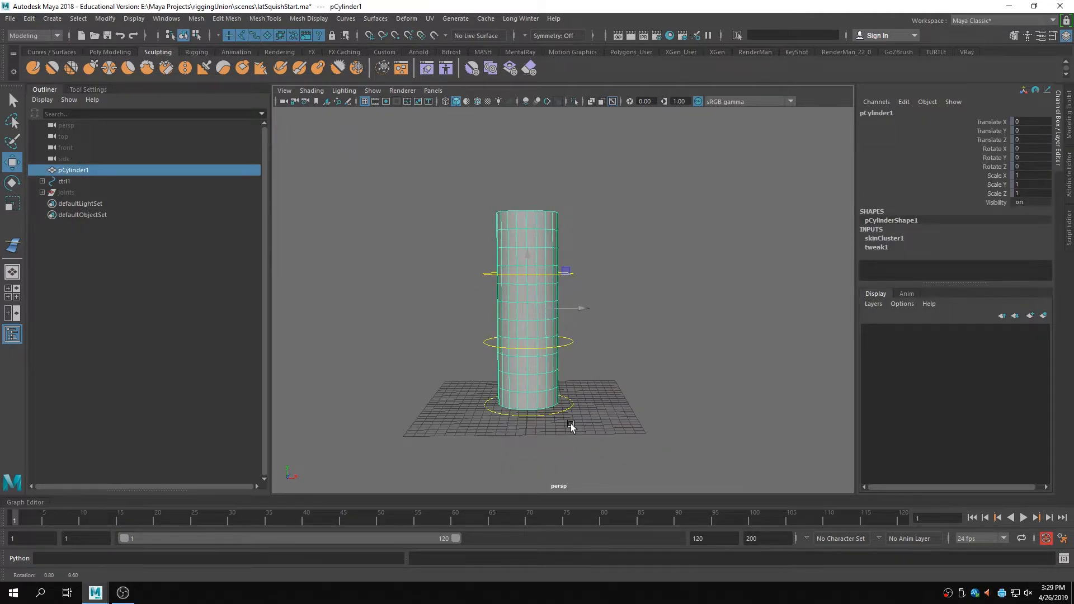
pyautogui.keyDown('shift'); pyautogui.click(569, 408); pyautogui.keyUp('shift')
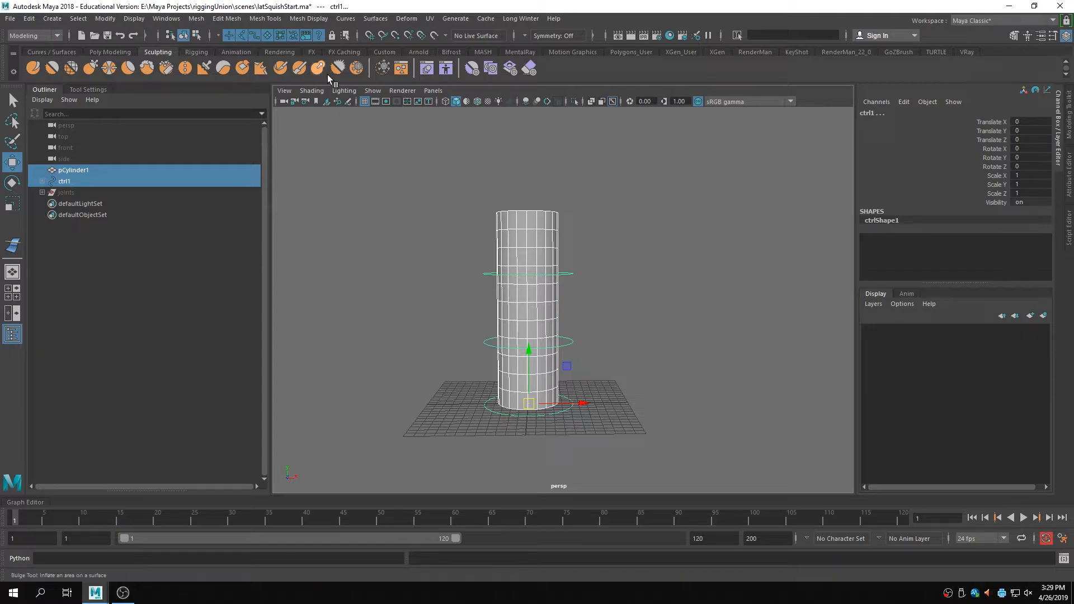
pyautogui.click(415, 23)
pyautogui.moveTo(435, 16)
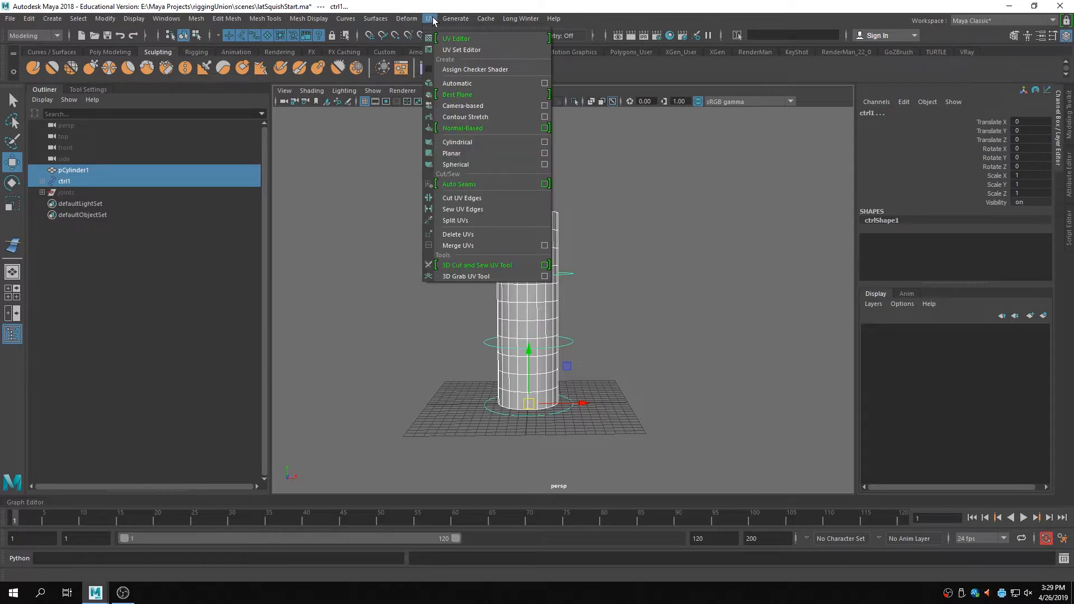
pyautogui.click(528, 92)
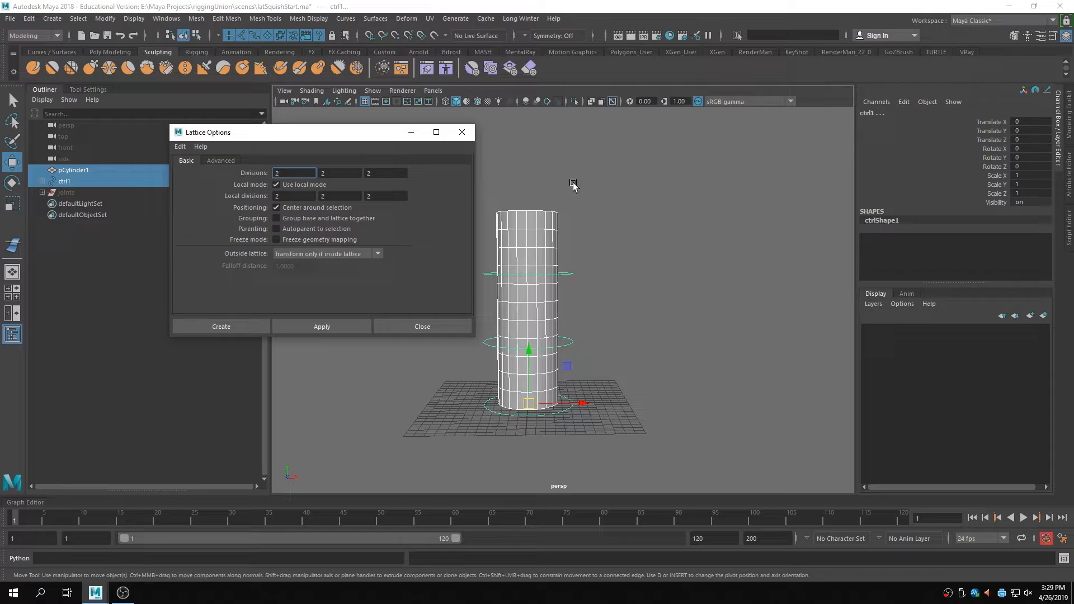
pyautogui.click(328, 330)
pyautogui.click(424, 367)
pyautogui.click(473, 138)
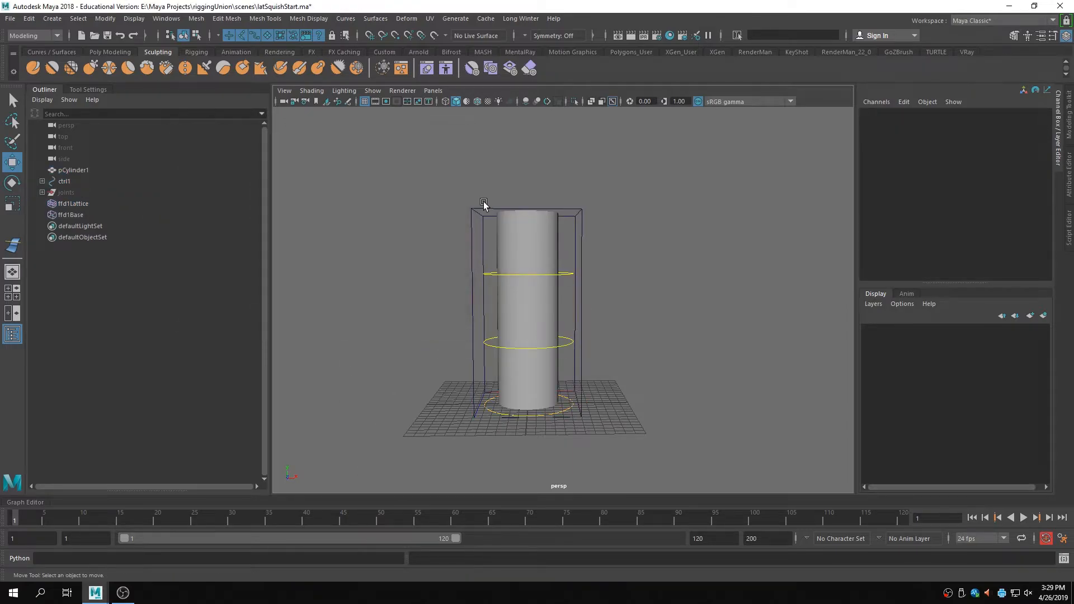
# - Switch the lattice to lattice point editing, try selecting its upper corner points, and undo the trial actions
pyautogui.click(484, 208)
pyautogui.moveTo(483, 209); pyautogui.dragTo(484, 177, button='right')
pyautogui.keyDown('alt'); pyautogui.moveTo(475, 214); pyautogui.dragTo(477, 230); pyautogui.keyUp('alt')
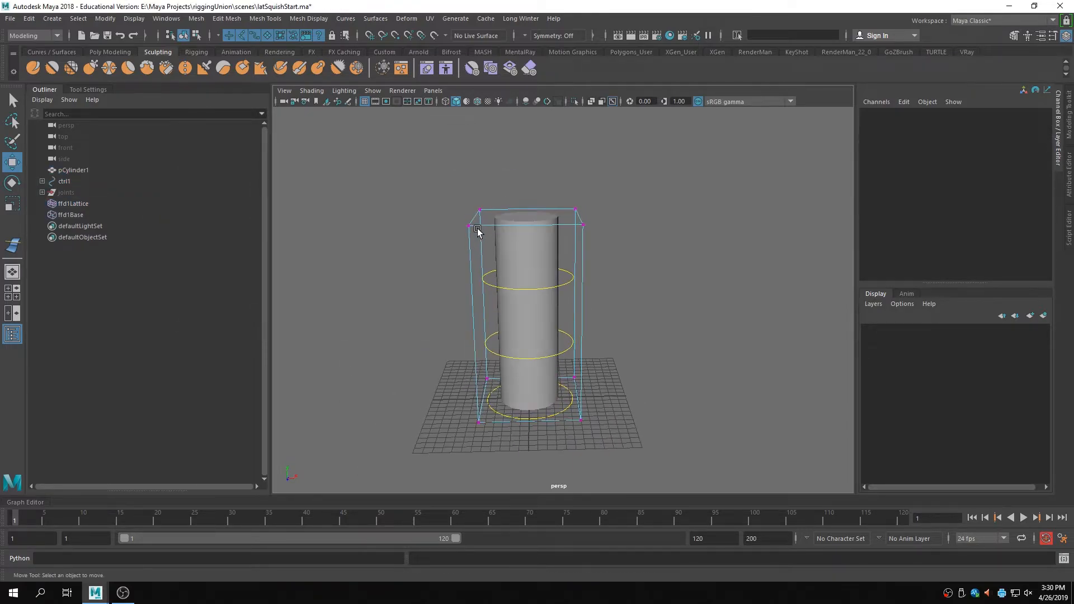
pyautogui.moveTo(456, 190); pyautogui.dragTo(471, 220)
pyautogui.hotkey('ctrl', 'z')
pyautogui.hotkey('ctrl', 'z')
pyautogui.hotkey('ctrl', 'z')
pyautogui.hotkey('ctrl', 'z')
pyautogui.hotkey('ctrl', 'z')
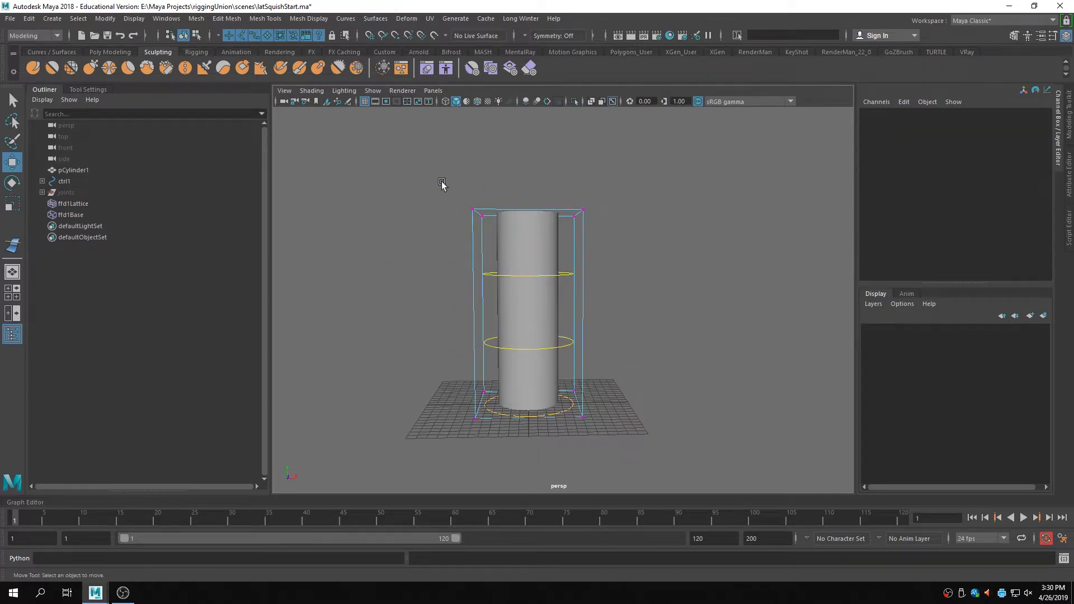
# - Create a cluster deformer from the four top points of the lattice
pyautogui.moveTo(457, 191)
pyautogui.mouseDown()
pyautogui.moveTo(482, 223)
pyautogui.moveTo(595, 235)
pyautogui.mouseUp()
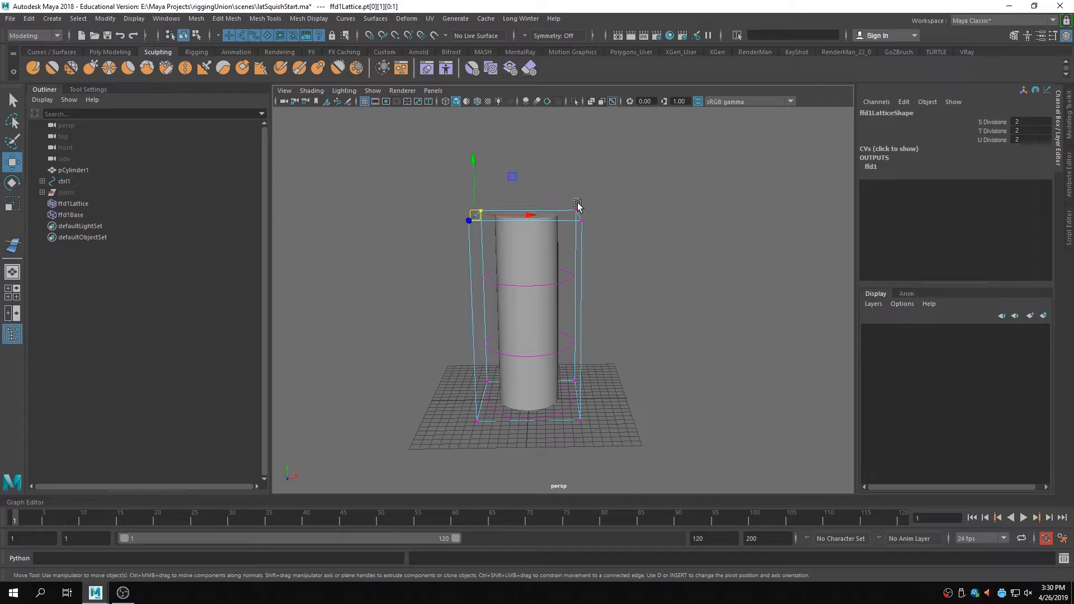
pyautogui.click(653, 212)
pyautogui.moveTo(450, 194); pyautogui.dragTo(483, 238)
pyautogui.keyDown('shift'); pyautogui.moveTo(562, 189); pyautogui.dragTo(595, 239); pyautogui.keyUp('shift')
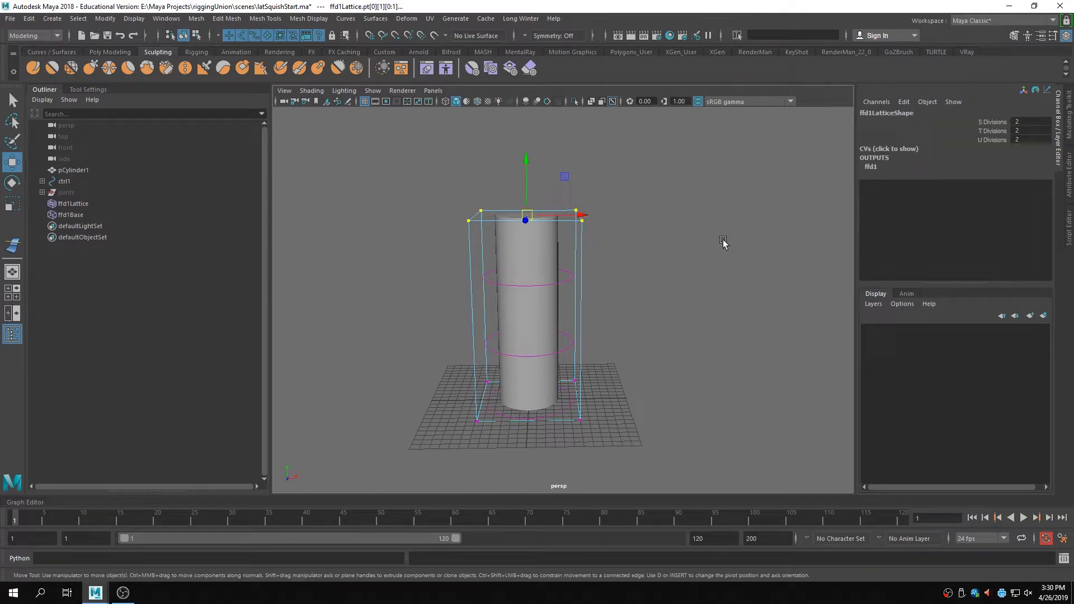
pyautogui.click(407, 18)
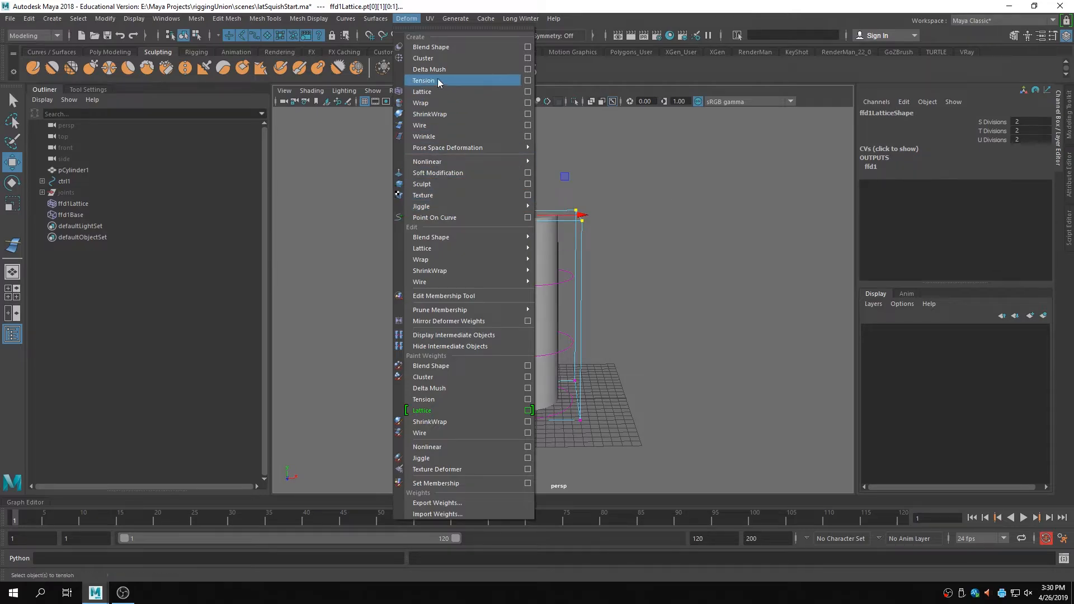
pyautogui.click(430, 58)
pyautogui.click(408, 412)
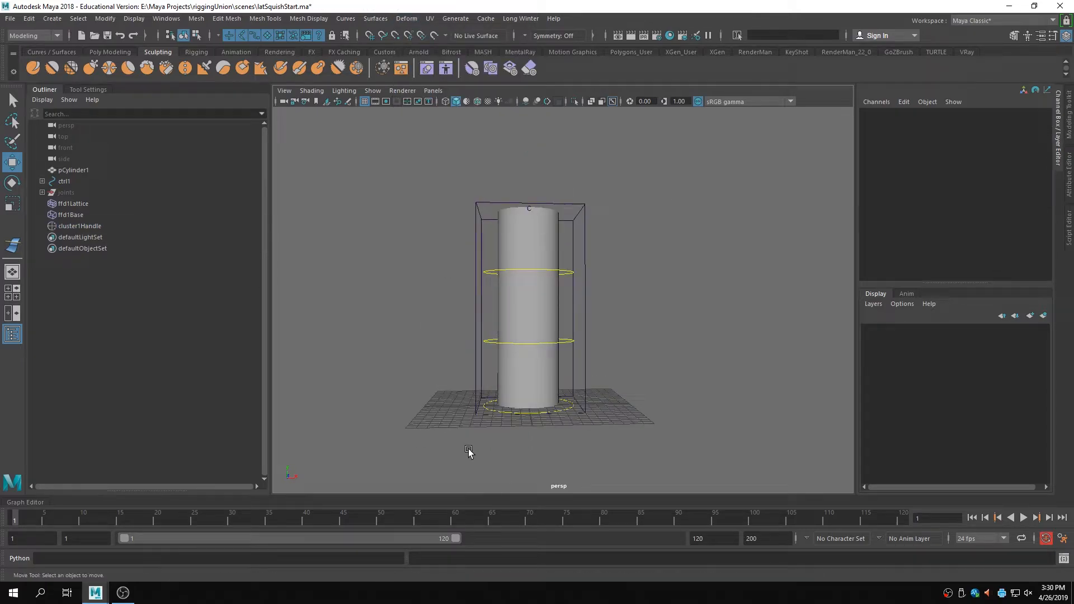
# - Create a second cluster deformer from the four bottom points of the lattice
pyautogui.click(478, 412)
pyautogui.moveTo(478, 410); pyautogui.dragTo(455, 307, button='right')
pyautogui.moveTo(460, 379); pyautogui.dragTo(486, 442)
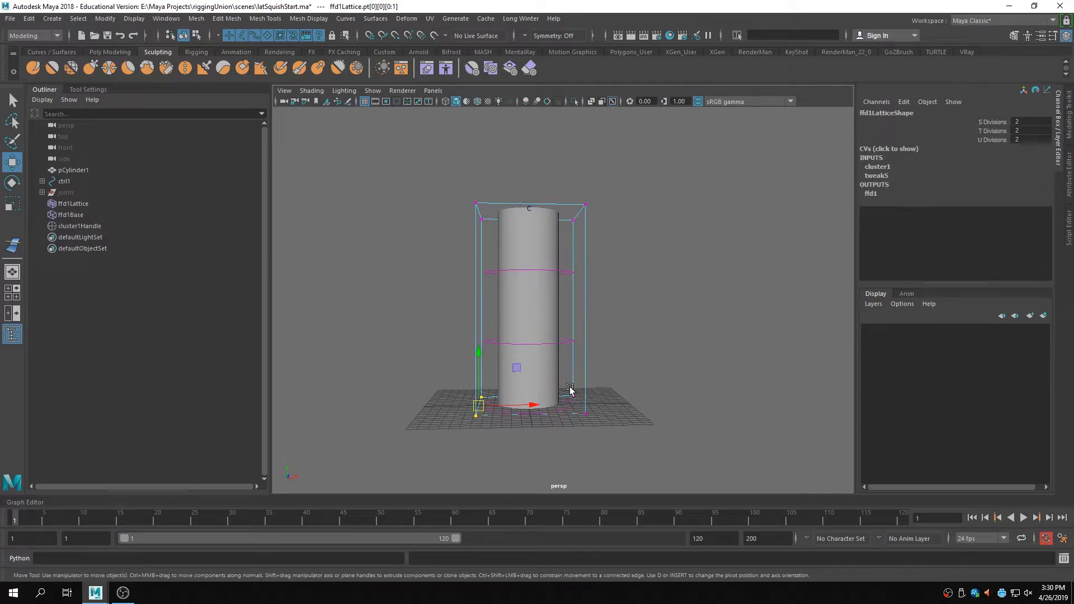
pyautogui.keyDown('shift'); pyautogui.moveTo(570, 390); pyautogui.dragTo(588, 418); pyautogui.keyUp('shift')
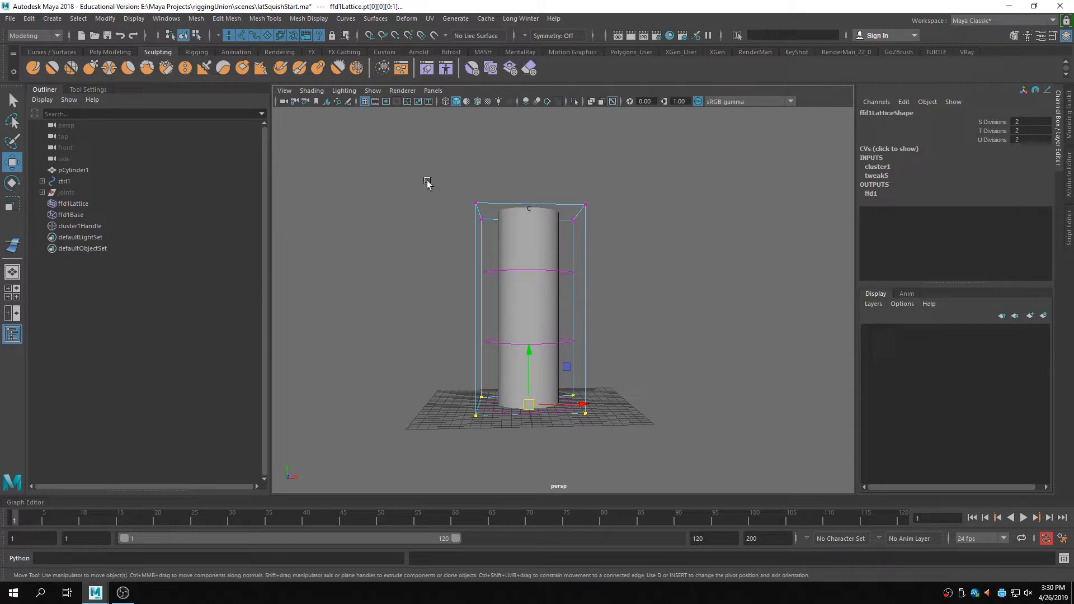
pyautogui.click(406, 19)
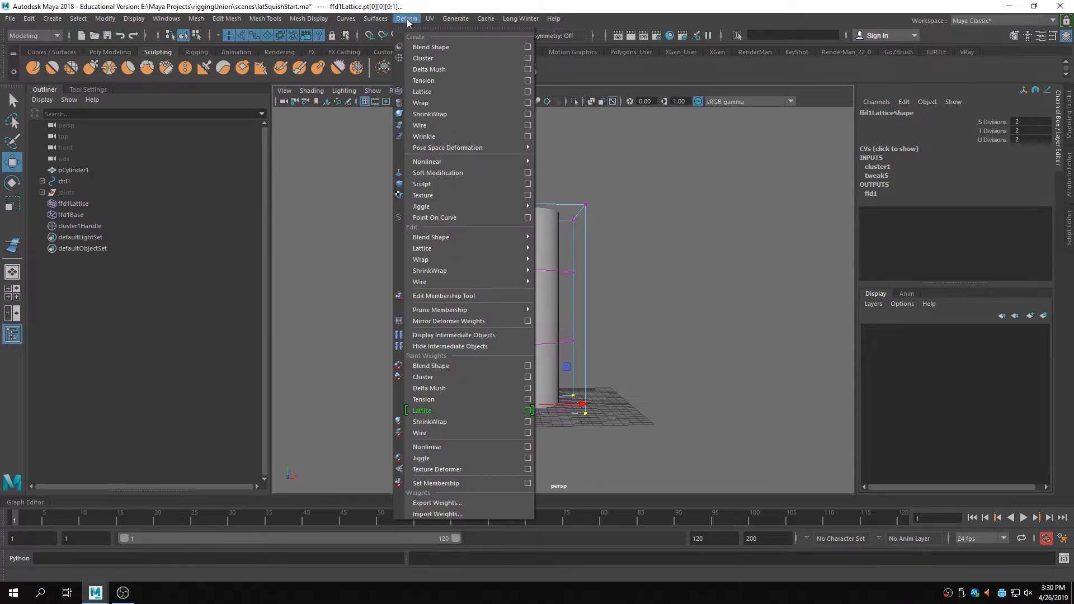
pyautogui.click(432, 59)
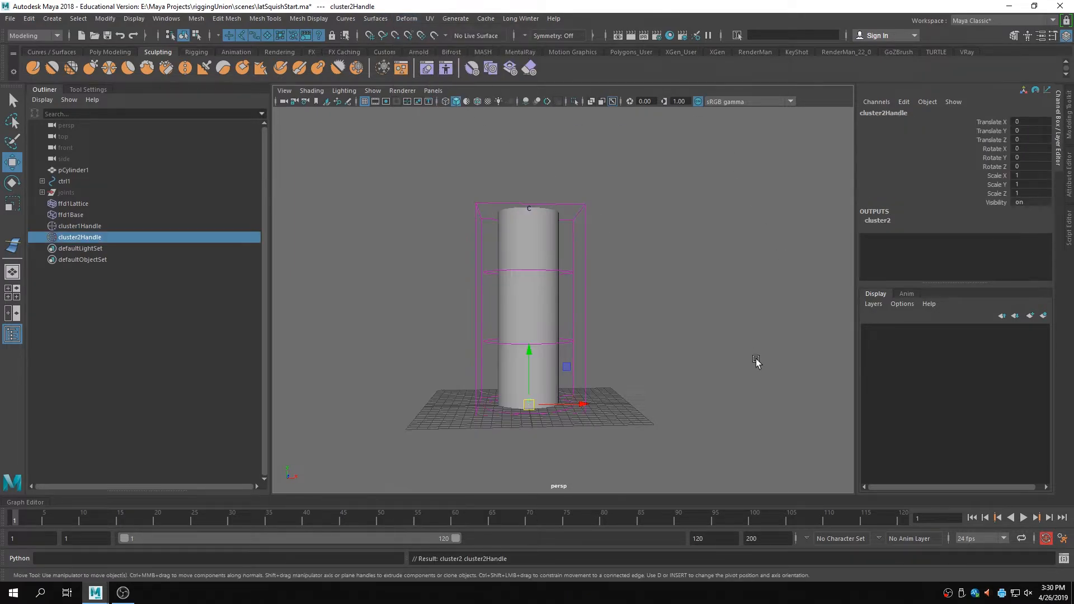
# - Lower the top cluster, cluster1Handle, about 8.17 in Y to squash the cylinder
pyautogui.click(78, 226)
pyautogui.moveTo(528, 155); pyautogui.dragTo(528, 230)
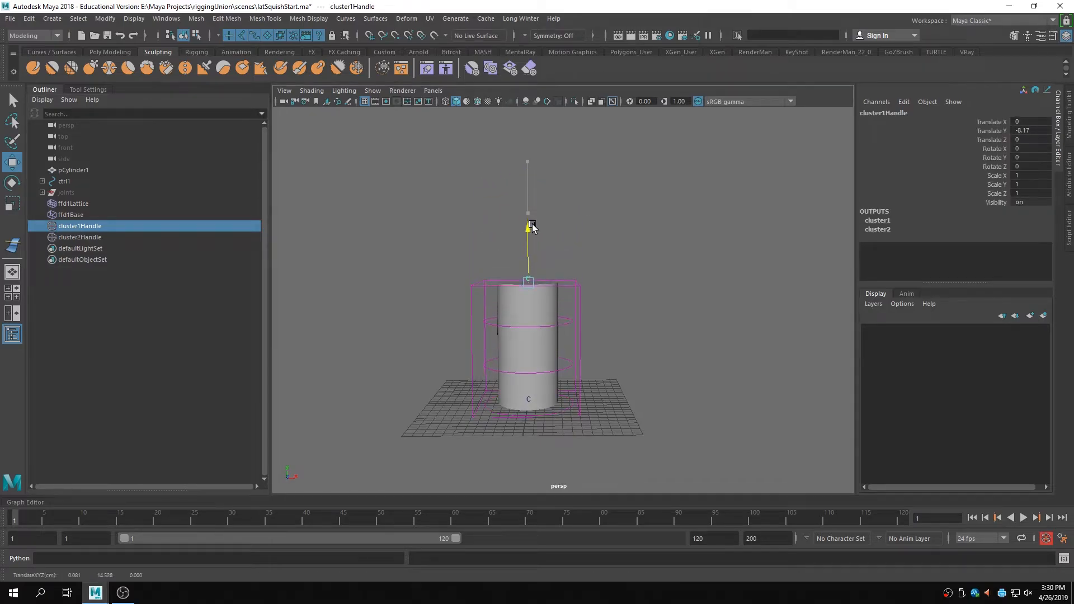
pyautogui.click(705, 237)
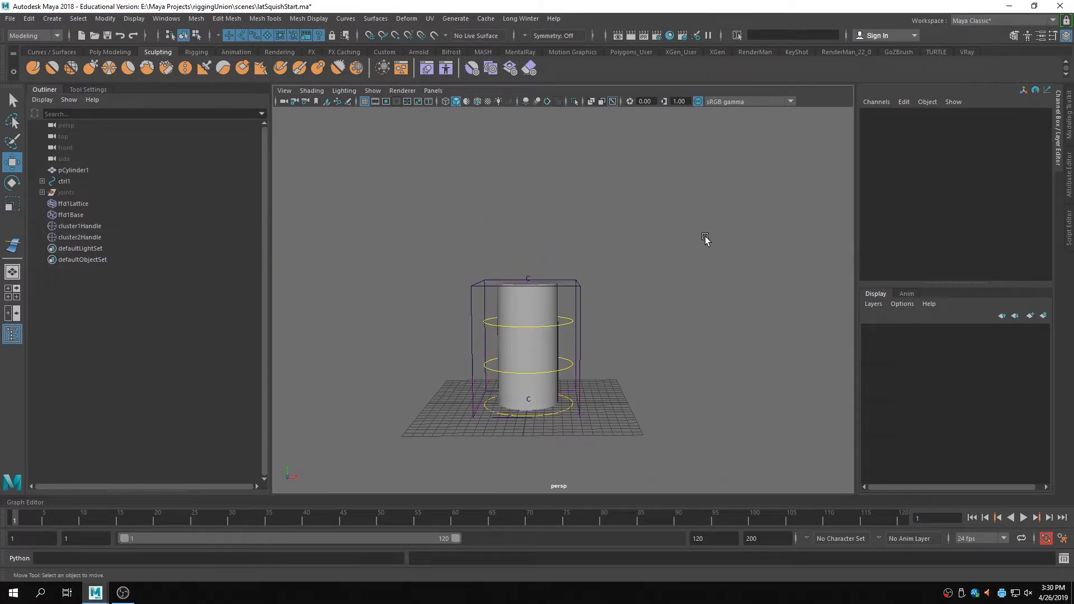
# - Rotate the lower middle control ring, ctrl2, about -67.85 degrees in Z to bend the squashed cylinder out of the lattice
pyautogui.click(566, 368)
pyautogui.press('r')
pyautogui.press('e')
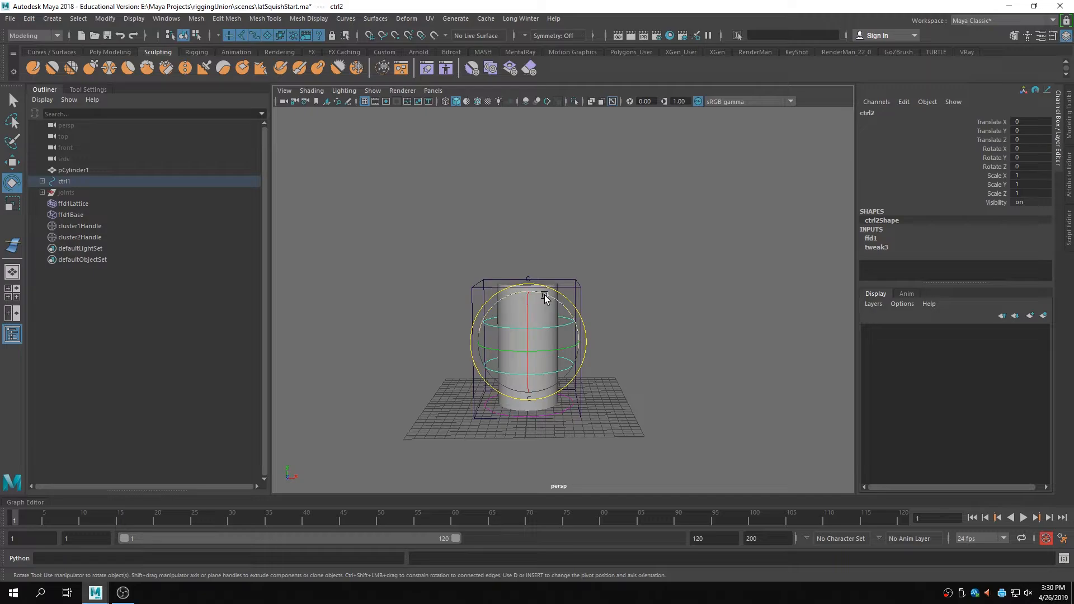
pyautogui.moveTo(544, 297); pyautogui.dragTo(582, 319)
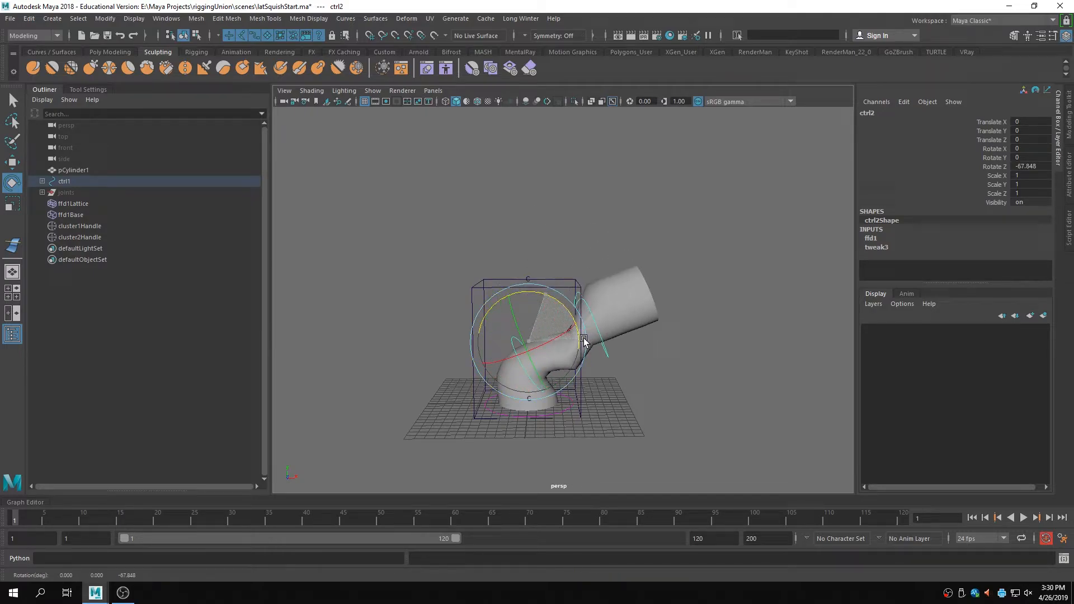
pyautogui.click(750, 401)
pyautogui.scroll(2, 560, 330)
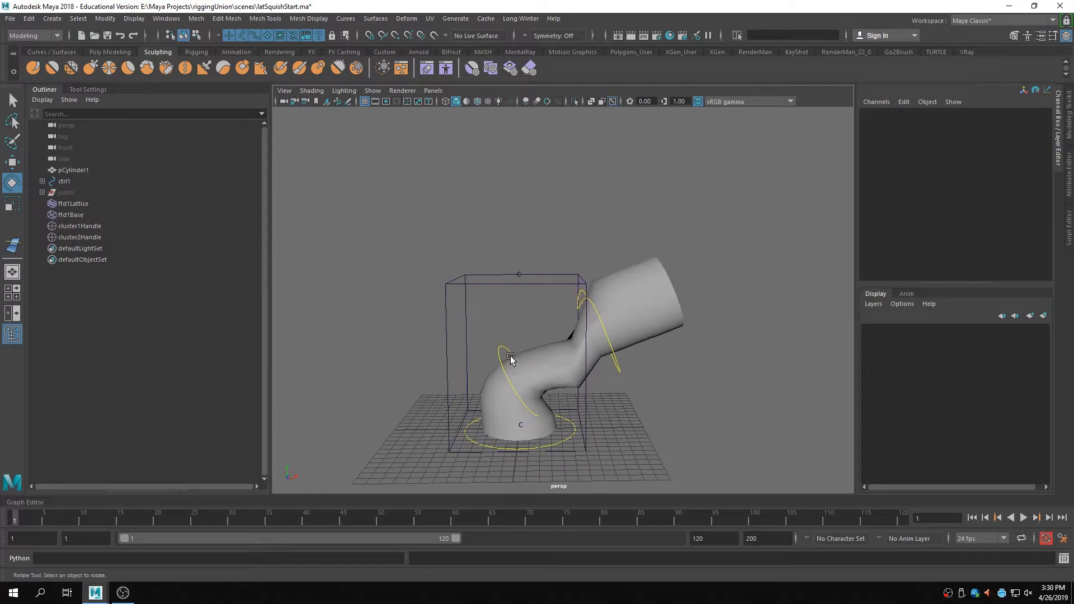
pyautogui.keyDown('alt'); pyautogui.moveTo(516, 345); pyautogui.dragTo(623, 386); pyautogui.keyUp('alt')
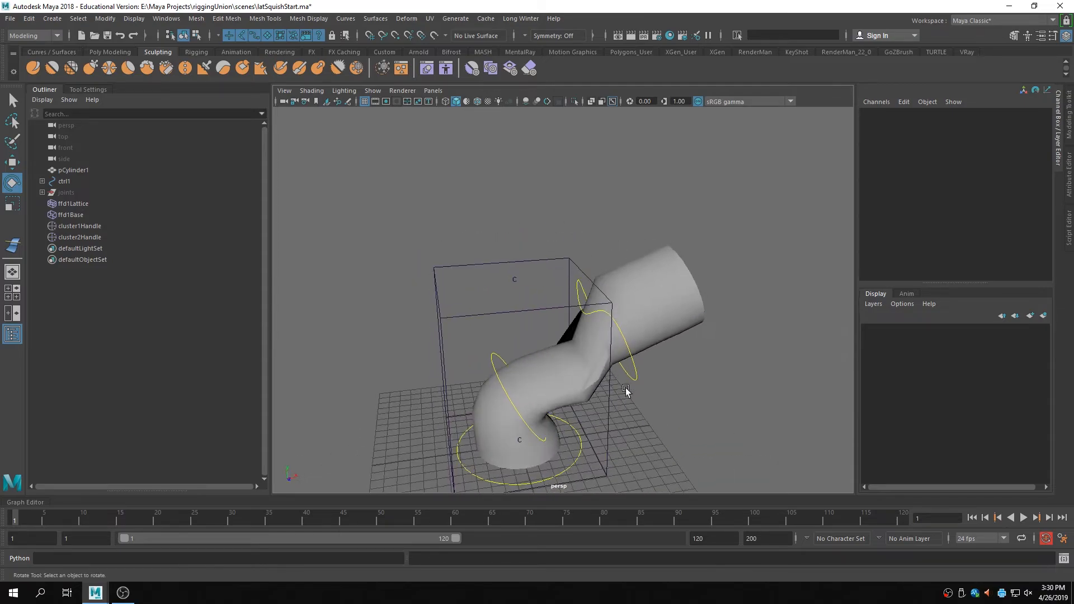
pyautogui.keyDown('alt'); pyautogui.moveTo(624, 386); pyautogui.dragTo(581, 401, button='right'); pyautogui.keyUp('alt')
pyautogui.keyDown('alt'); pyautogui.moveTo(581, 401); pyautogui.dragTo(540, 383); pyautogui.keyUp('alt')
pyautogui.keyDown('alt'); pyautogui.moveTo(381, 318); pyautogui.dragTo(448, 308); pyautogui.keyUp('alt')
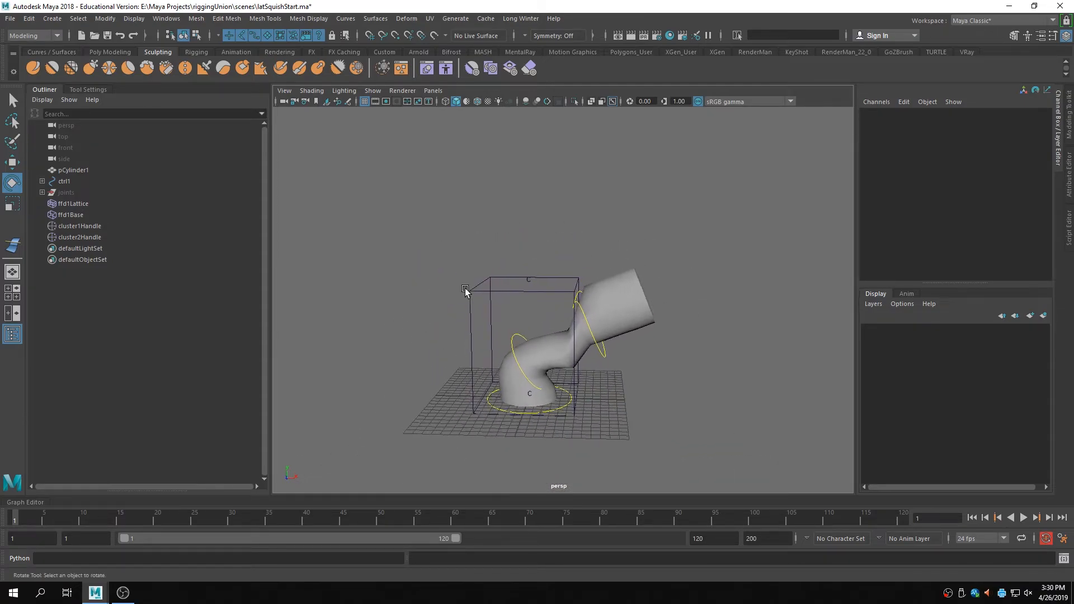
# - Set the Outside Lattice option of the lattice's ffd1 node to All and check the bent cylinder
pyautogui.click(479, 290)
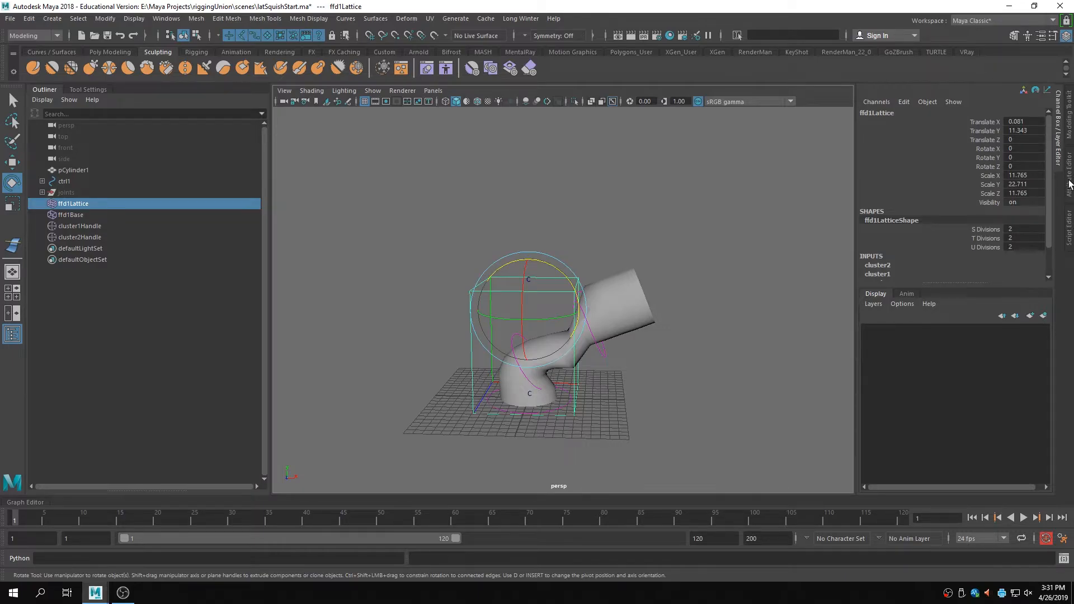
pyautogui.click(1069, 184)
pyautogui.click(1002, 111)
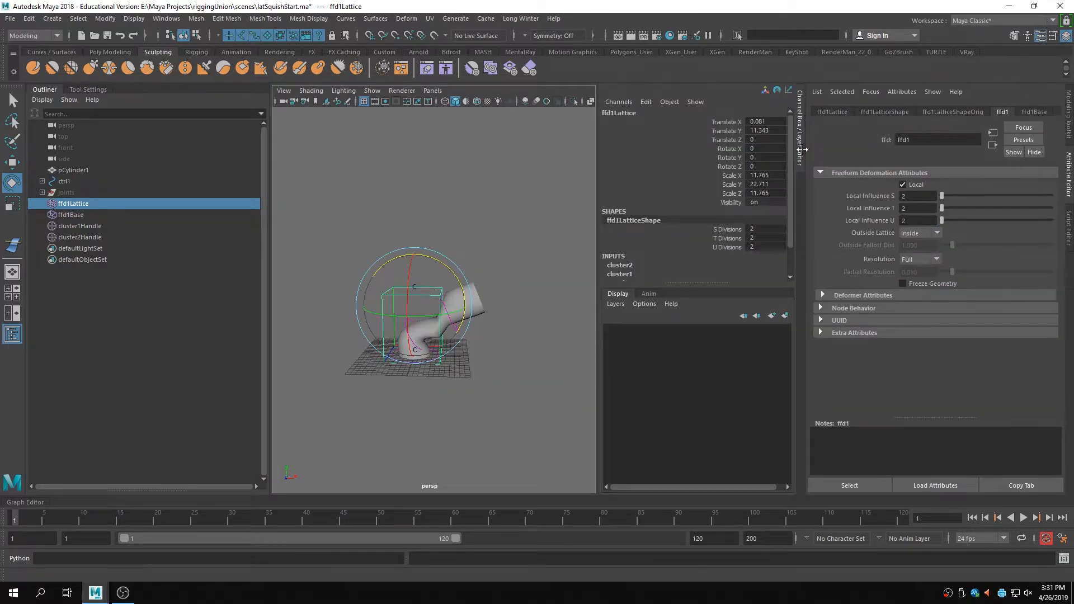
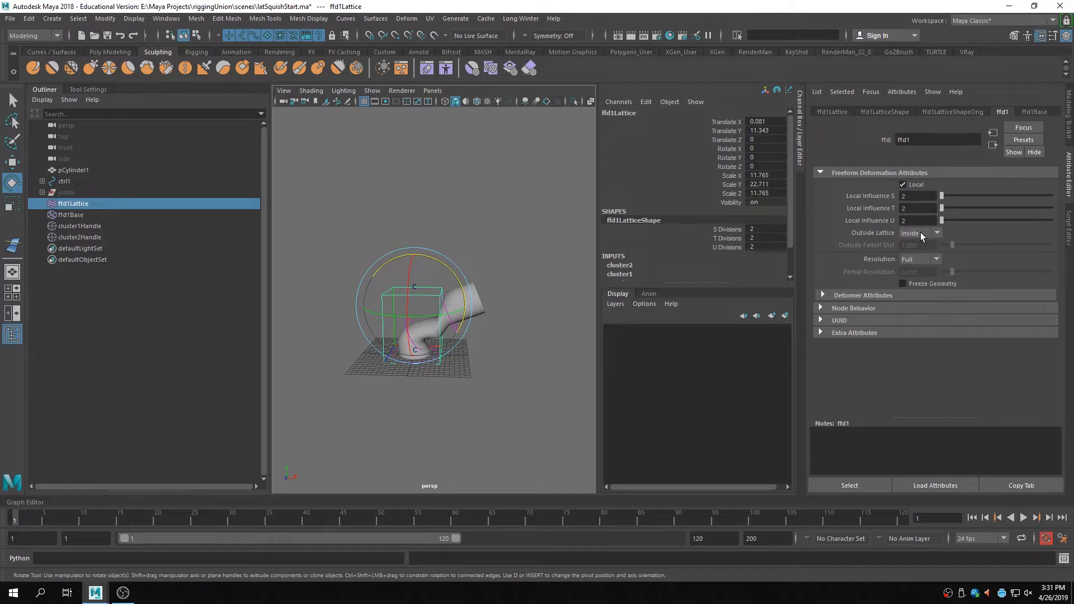
pyautogui.click(920, 232)
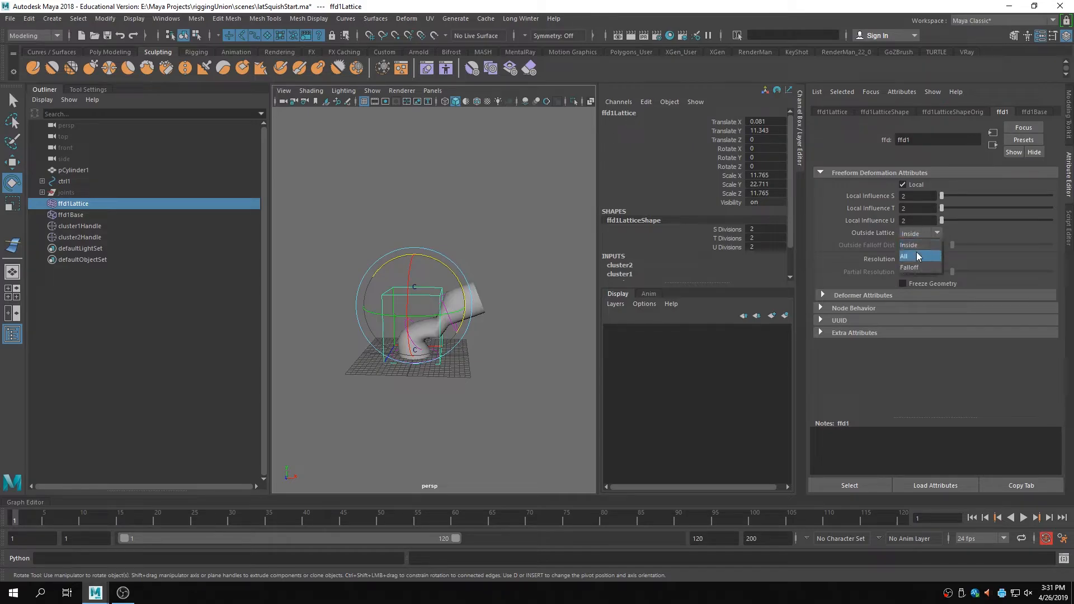
pyautogui.click(918, 257)
pyautogui.keyDown('alt'); pyautogui.moveTo(375, 381); pyautogui.dragTo(492, 422, button='right'); pyautogui.keyUp('alt')
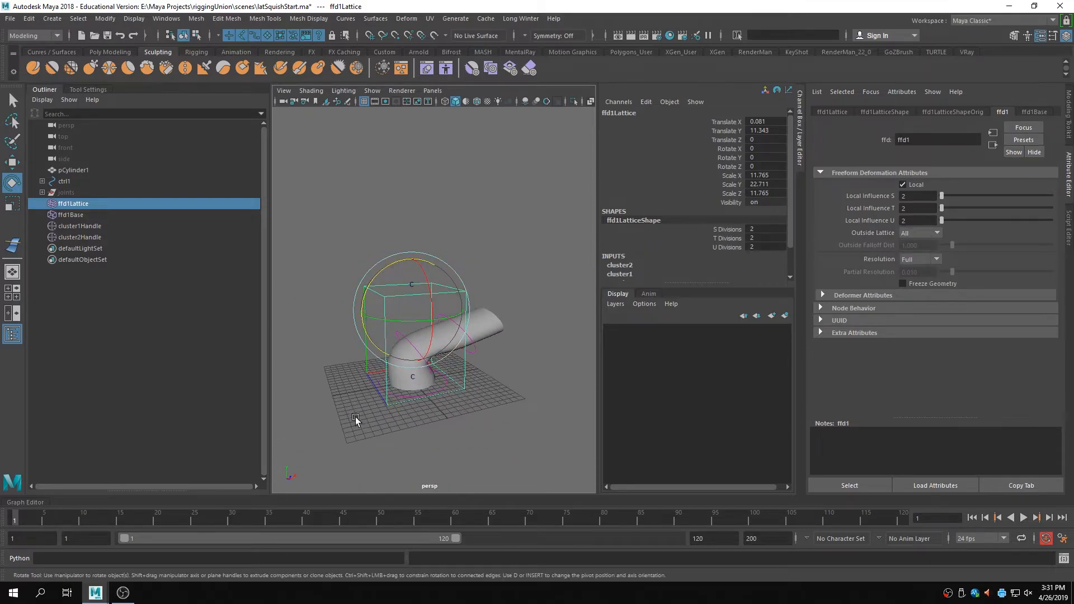
pyautogui.keyDown('alt'); pyautogui.moveTo(500, 421); pyautogui.dragTo(472, 418); pyautogui.keyUp('alt')
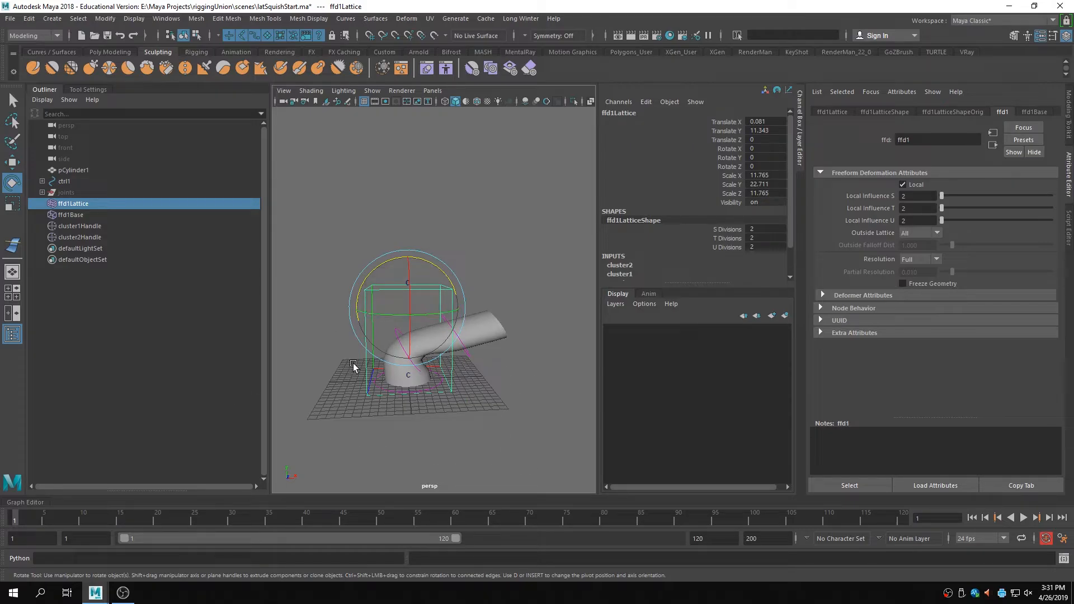
pyautogui.keyDown('alt'); pyautogui.moveTo(354, 365); pyautogui.dragTo(472, 396, button='right'); pyautogui.keyUp('alt')
pyautogui.keyDown('alt'); pyautogui.moveTo(472, 395); pyautogui.dragTo(479, 425); pyautogui.keyUp('alt')
pyautogui.keyDown('alt'); pyautogui.moveTo(479, 425); pyautogui.dragTo(459, 421, button='right'); pyautogui.keyUp('alt')
# - Try the Falloff option for Outside Lattice on ffd1, with an Outside Falloff Dist of about 0.773
pyautogui.click(928, 232)
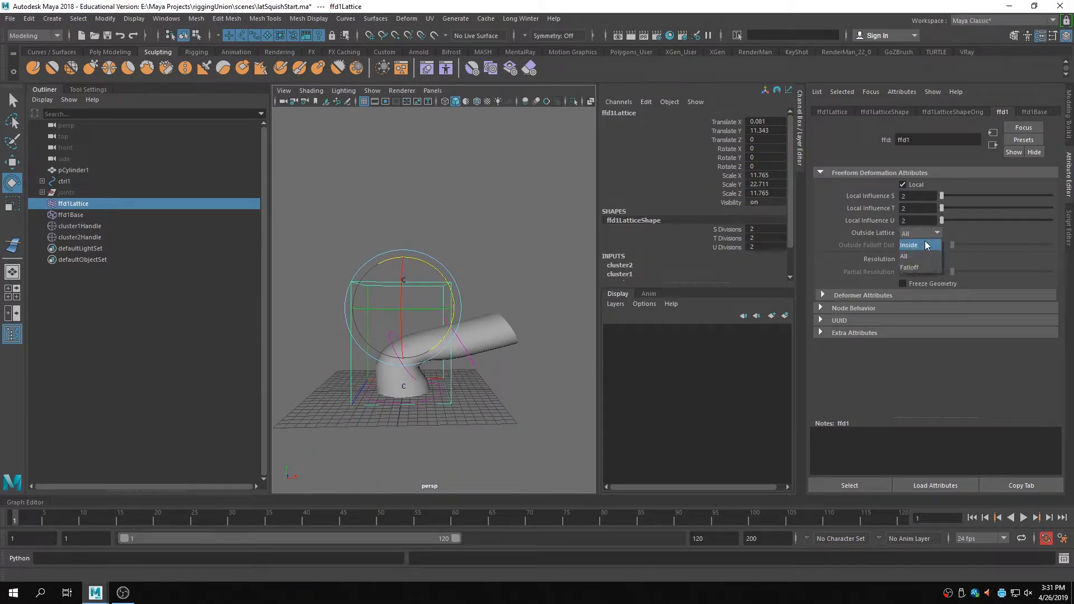
pyautogui.click(917, 266)
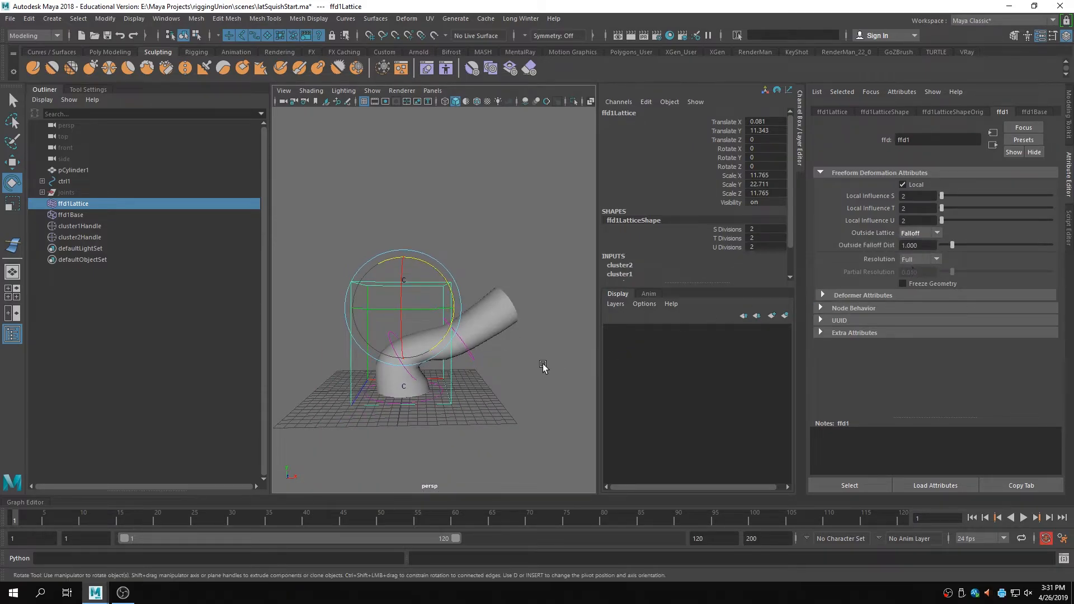
pyautogui.keyDown('alt'); pyautogui.moveTo(547, 367); pyautogui.dragTo(514, 366, button='right'); pyautogui.keyUp('alt')
pyautogui.keyDown('alt'); pyautogui.moveTo(514, 366); pyautogui.dragTo(492, 354); pyautogui.keyUp('alt')
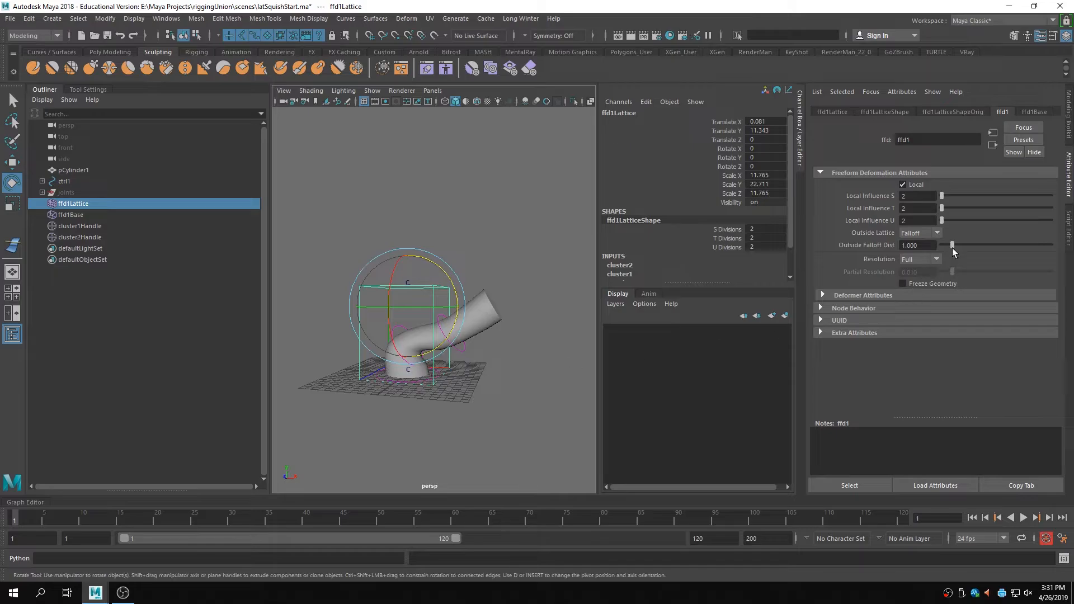
pyautogui.moveTo(952, 246); pyautogui.dragTo(956, 247)
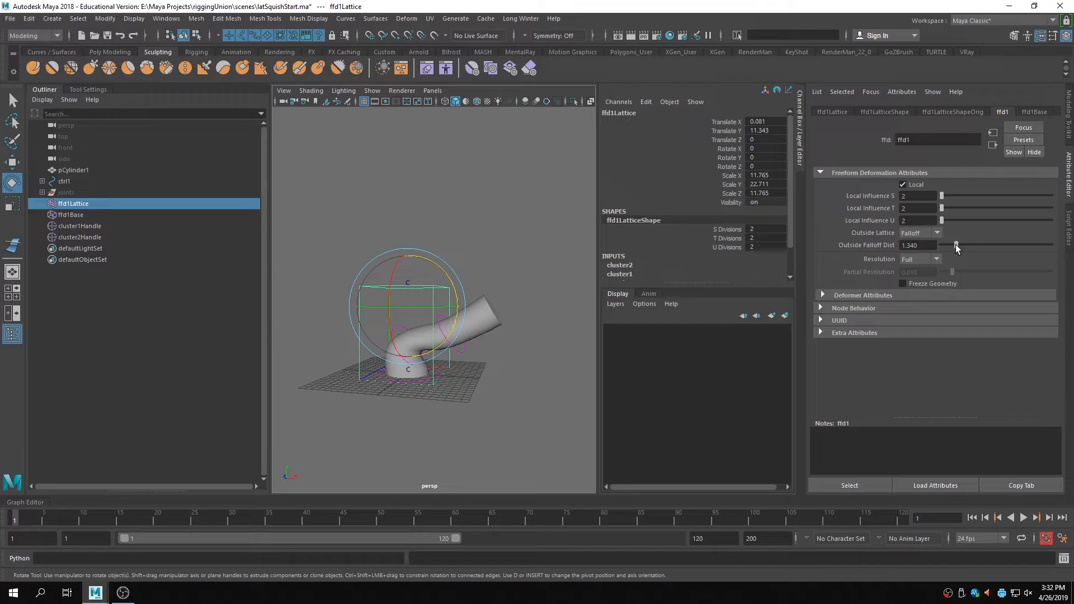
pyautogui.moveTo(955, 246); pyautogui.dragTo(950, 246)
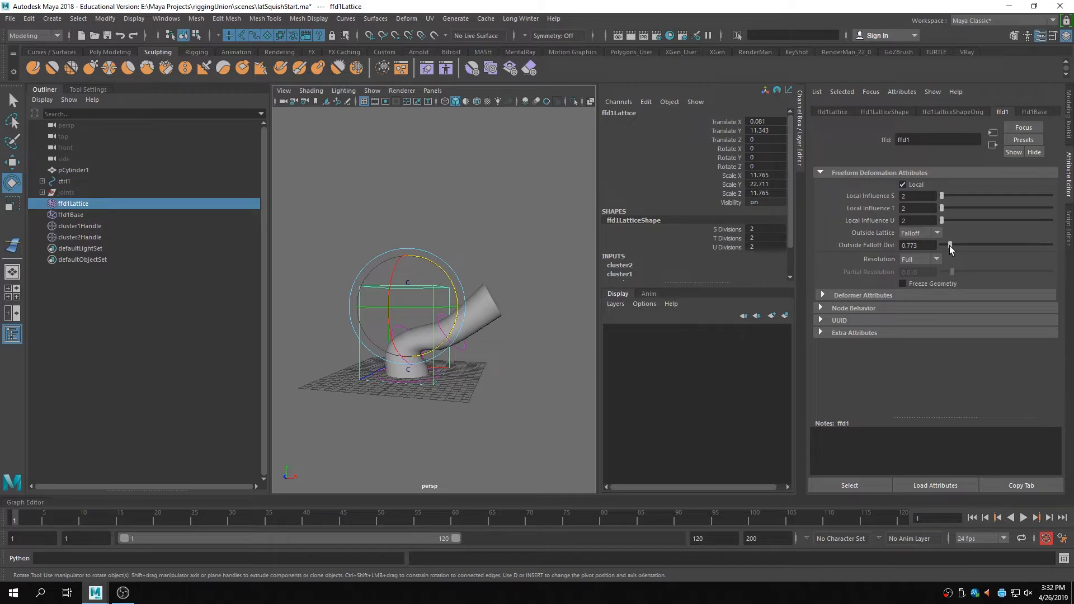
# - Switch ffd1's Outside Lattice option back to All and inspect the bend outside the lattice
pyautogui.click(921, 234)
pyautogui.click(923, 258)
pyautogui.scroll(5, 438, 420)
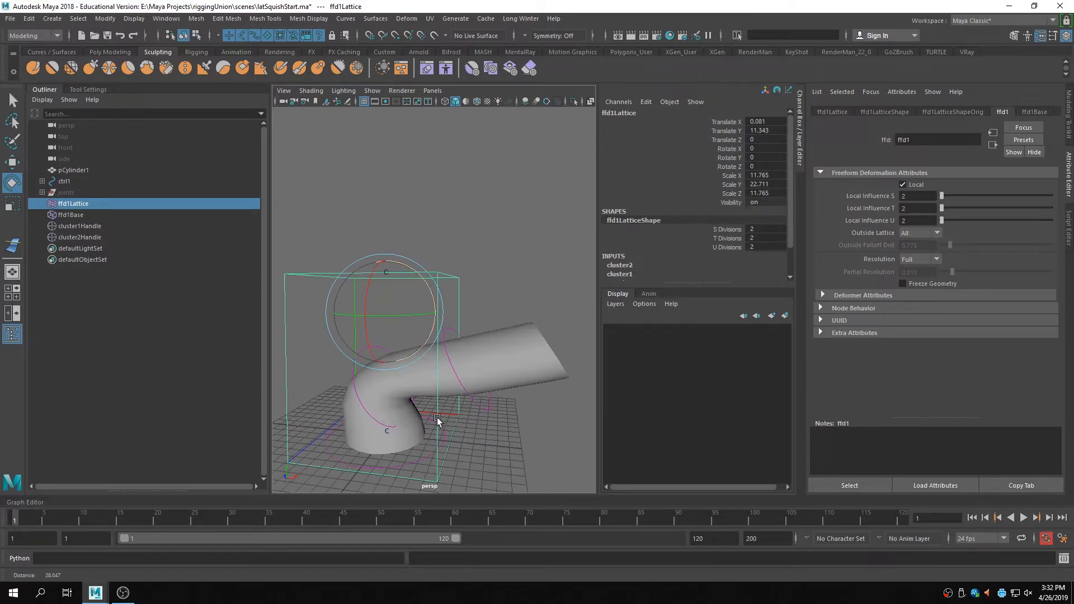
pyautogui.keyDown('alt'); pyautogui.moveTo(437, 420); pyautogui.dragTo(475, 433); pyautogui.keyUp('alt')
pyautogui.keyDown('alt'); pyautogui.moveTo(518, 454); pyautogui.dragTo(472, 442, button='right'); pyautogui.keyUp('alt')
# - Straighten the cylinder by setting the Rotate Z of the lower middle control ring, ctrl2, to 0
pyautogui.click(548, 435)
pyautogui.click(382, 336)
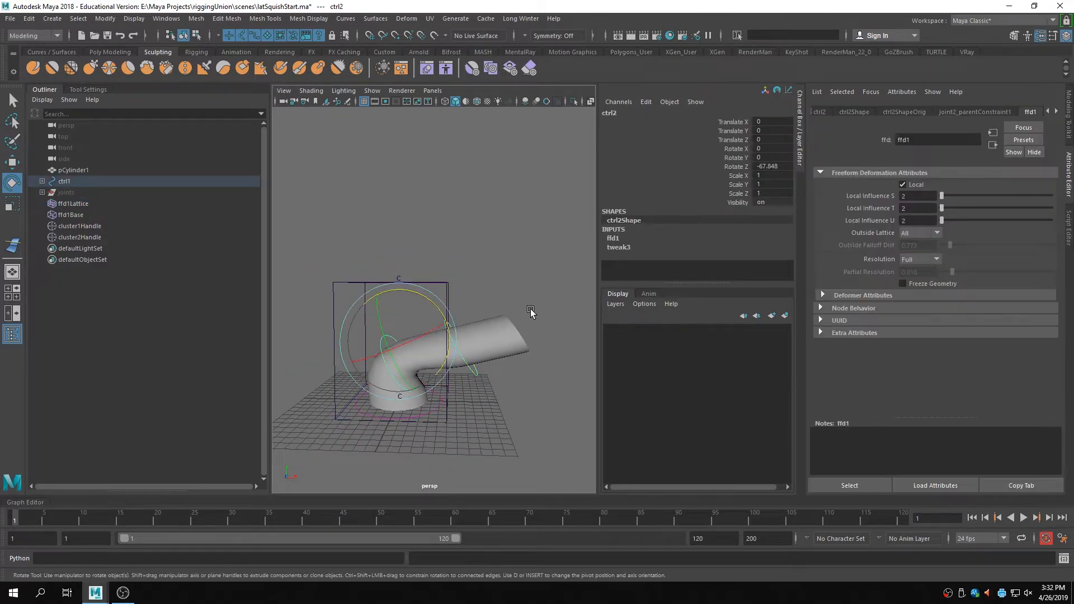
pyautogui.click(769, 166)
pyautogui.write('0')
pyautogui.press('Return')
pyautogui.click(386, 200)
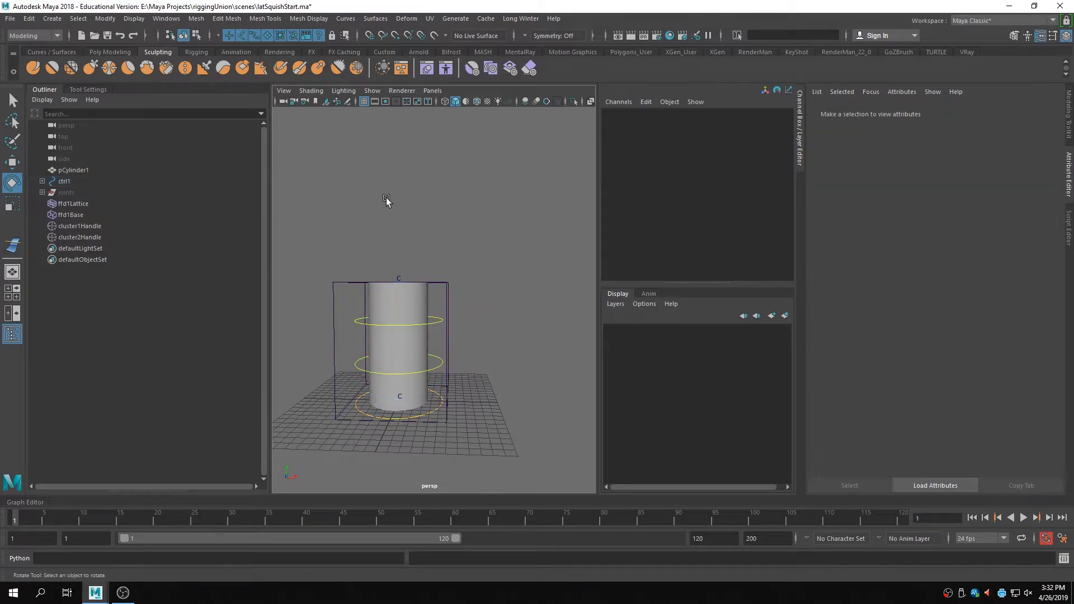
# - Raise the top cluster, cluster1Handle, to about 1.768 in Translate Y to stretch the cylinder
pyautogui.click(87, 226)
pyautogui.press('w')
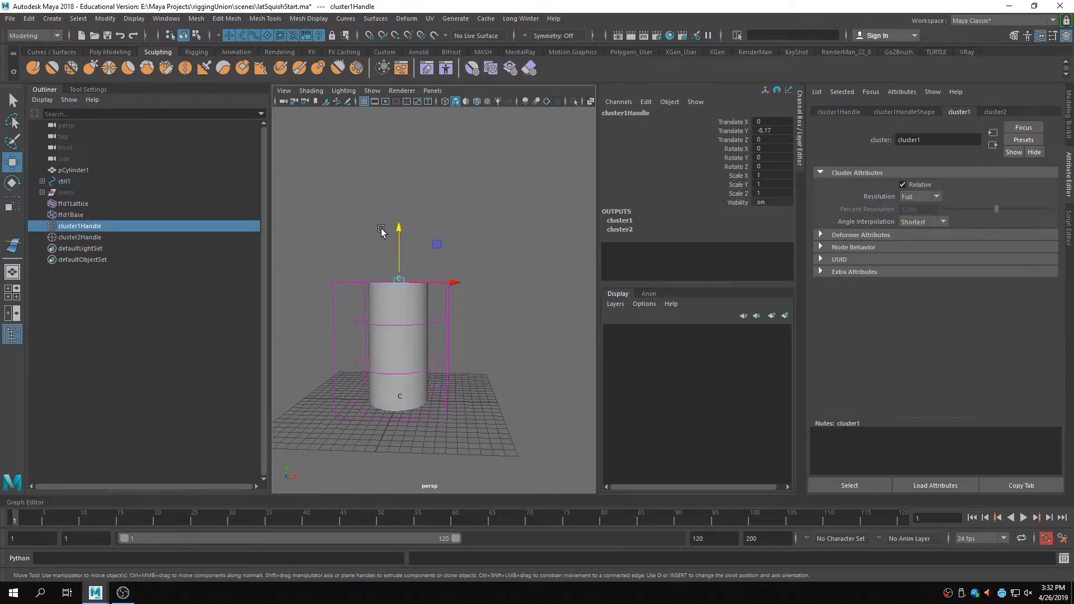
pyautogui.moveTo(396, 233); pyautogui.dragTo(398, 165)
pyautogui.scroll(-4, 427, 280)
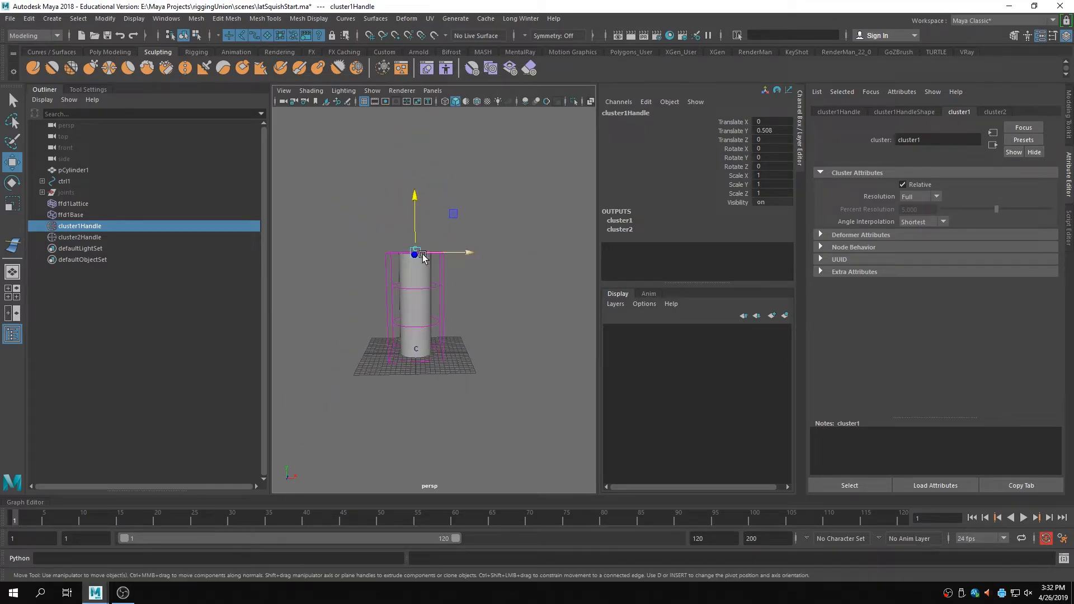
pyautogui.moveTo(415, 197)
pyautogui.mouseDown()
pyautogui.moveTo(406, 234)
pyautogui.moveTo(407, 171)
pyautogui.moveTo(407, 228)
pyautogui.moveTo(408, 188)
pyautogui.mouseUp()
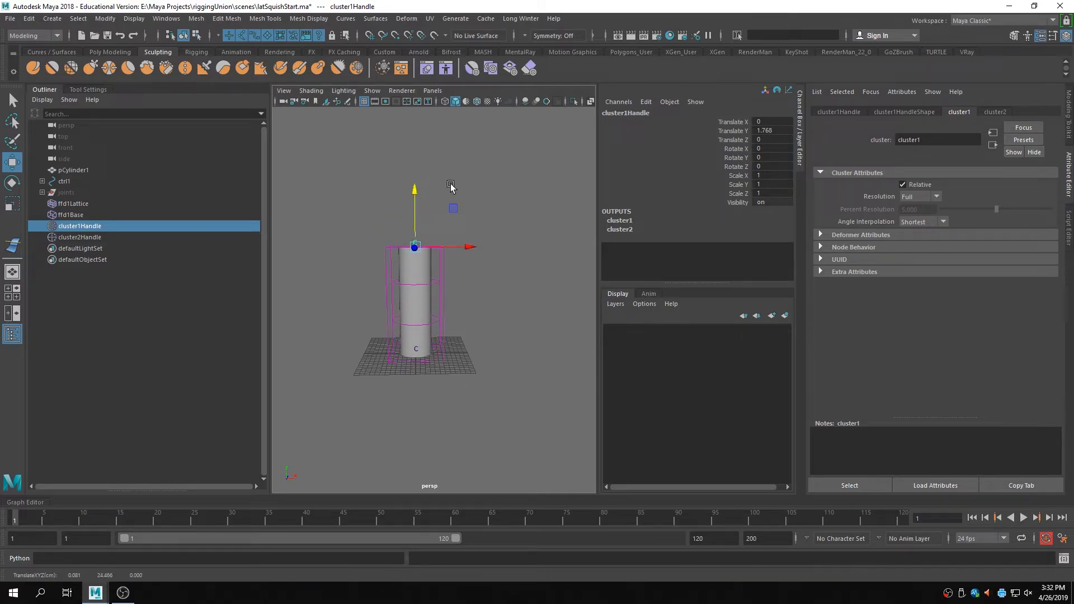
# - Reset cluster1Handle's Translate Y to 0 and close the attribute editor to enlarge the viewport
pyautogui.click(777, 131)
pyautogui.write('0')
pyautogui.press('Return')
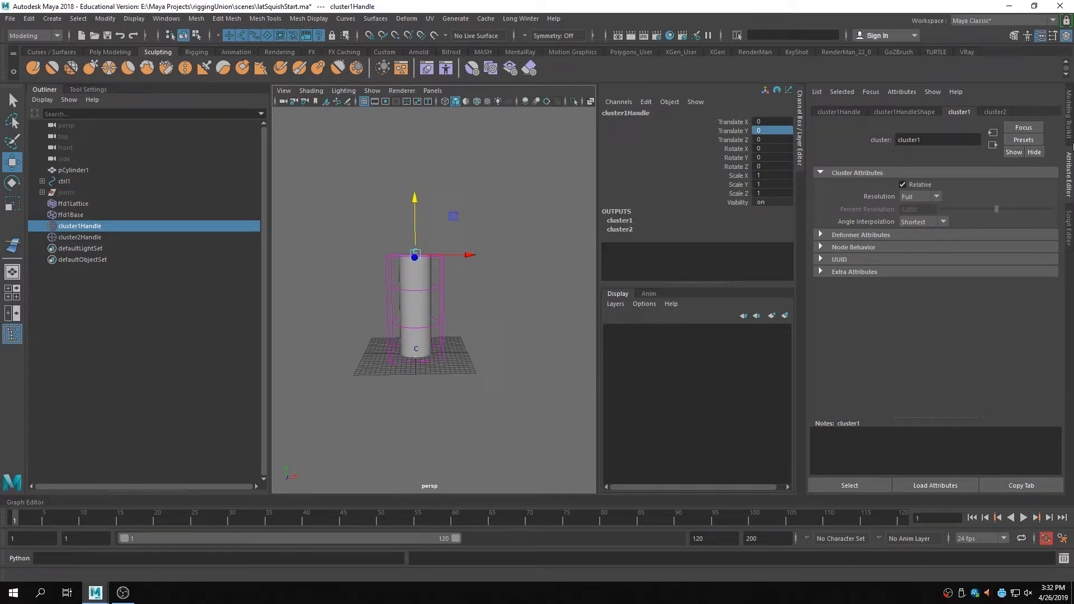
pyautogui.click(1070, 168)
pyautogui.keyDown('alt'); pyautogui.moveTo(615, 213); pyautogui.dragTo(702, 269); pyautogui.keyUp('alt')
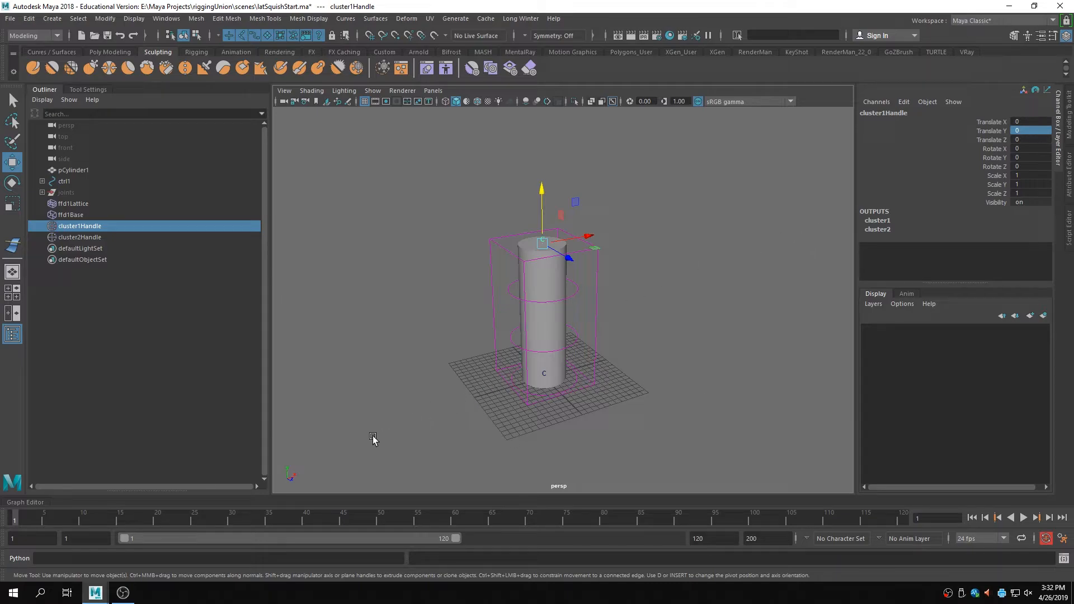
pyautogui.keyDown('alt'); pyautogui.moveTo(457, 316); pyautogui.dragTo(427, 311); pyautogui.keyUp('alt')
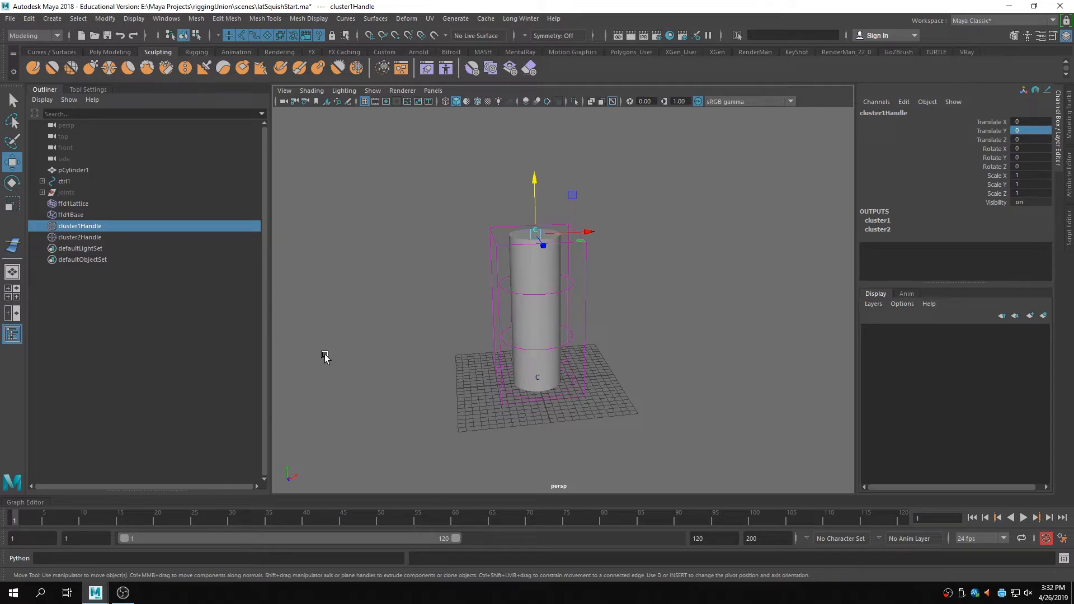
pyautogui.moveTo(324, 357)
pyautogui.keyDown('alt'); pyautogui.mouseDown()
pyautogui.moveTo(398, 341)
pyautogui.moveTo(381, 343)
pyautogui.mouseUp(); pyautogui.keyUp('alt')
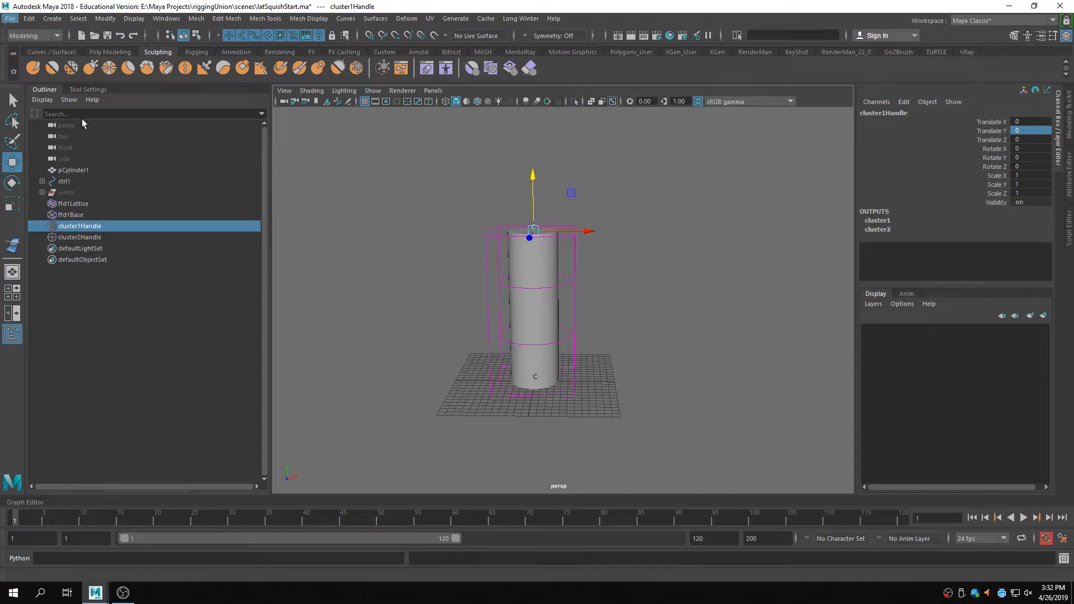
# - Save the scene under the new name latSquishWIP.ma in the project's scenes folder
pyautogui.click(23, 20)
pyautogui.moveTo(9, 17)
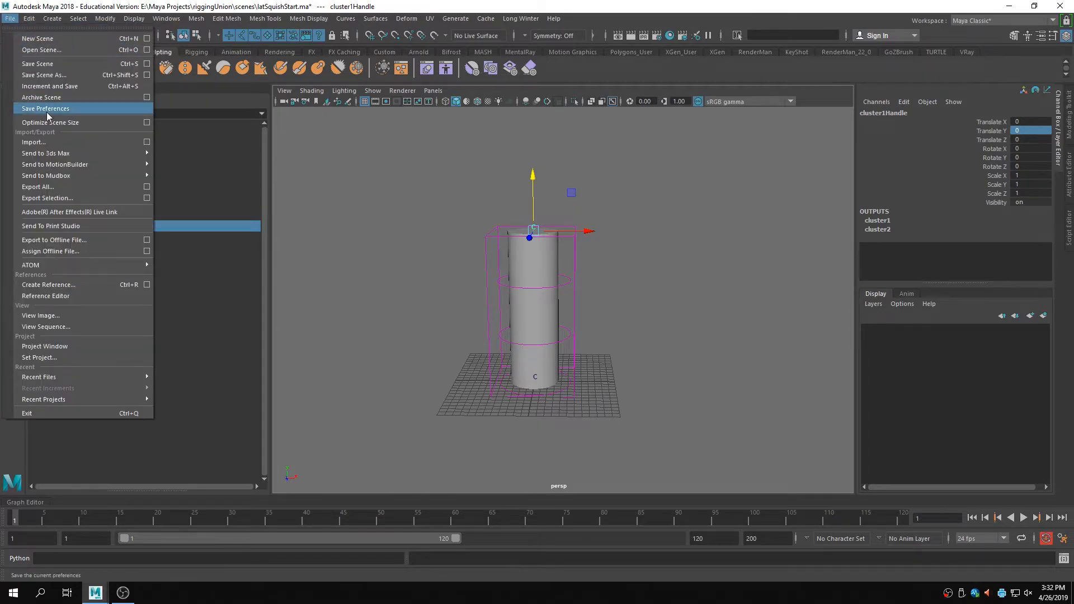
pyautogui.click(45, 74)
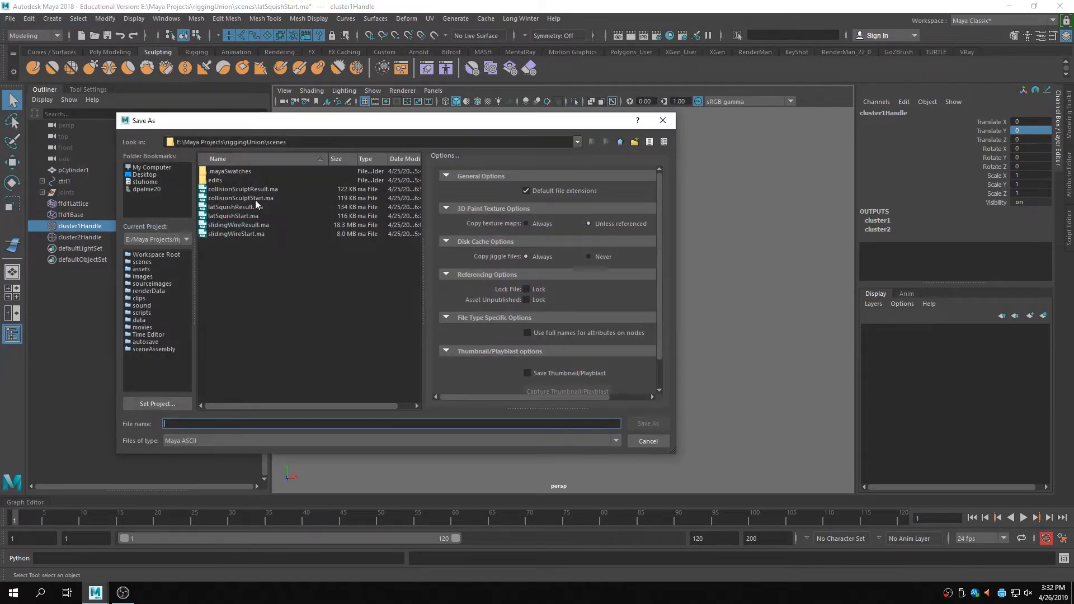
pyautogui.click(241, 216)
pyautogui.click(200, 424)
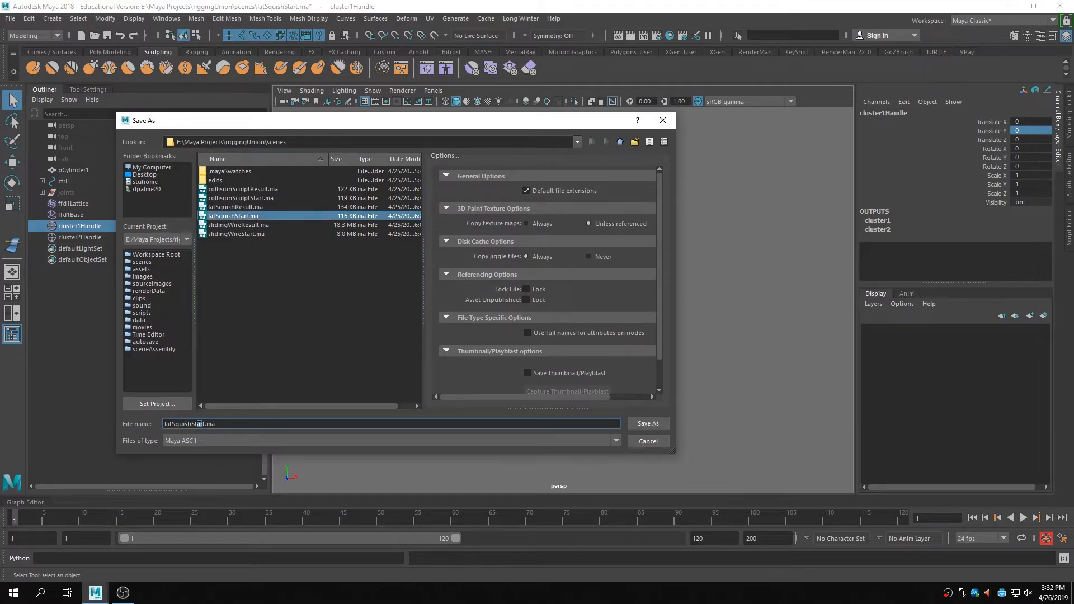
pyautogui.moveTo(197, 424); pyautogui.dragTo(192, 429)
pyautogui.write('WIP')
pyautogui.press('Return')
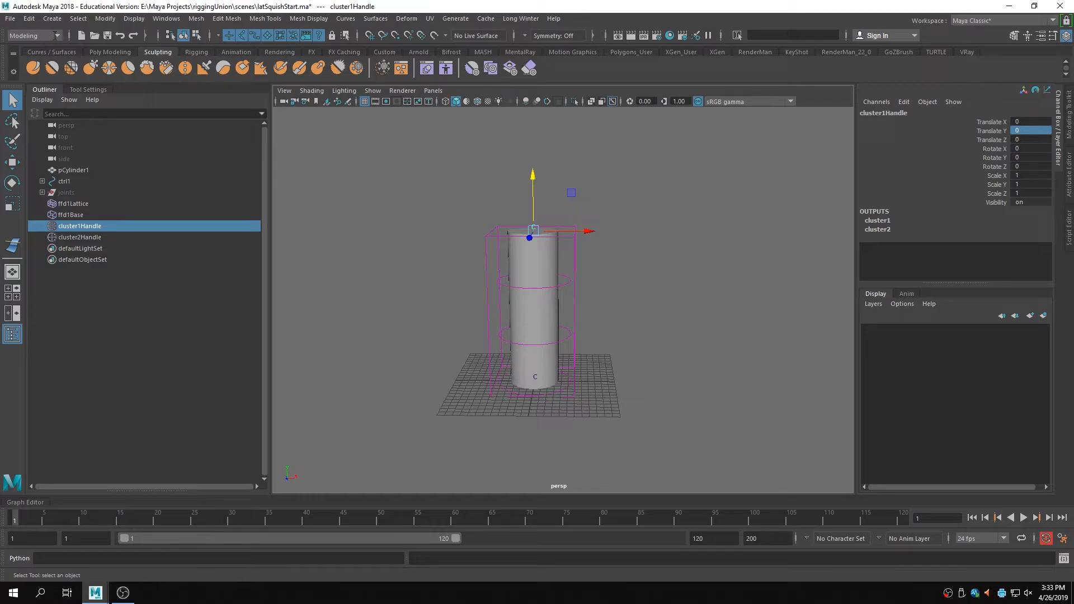
# - Switch to the Animation menu set and open the Set Driven Key editor, placed clear of the cylinder
pyautogui.click(524, 305)
pyautogui.press('w')
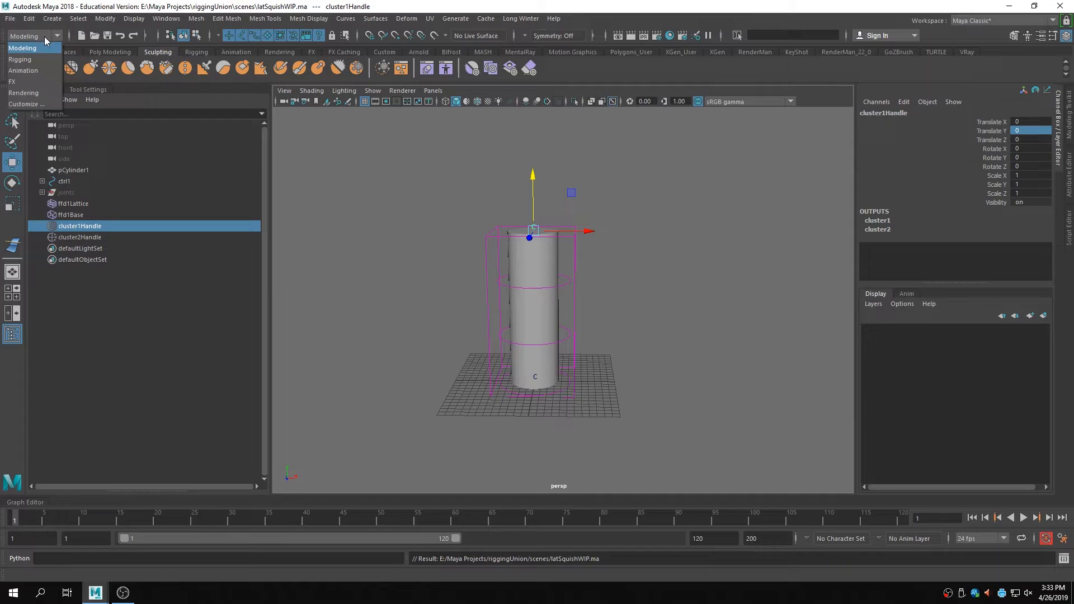
pyautogui.click(23, 71)
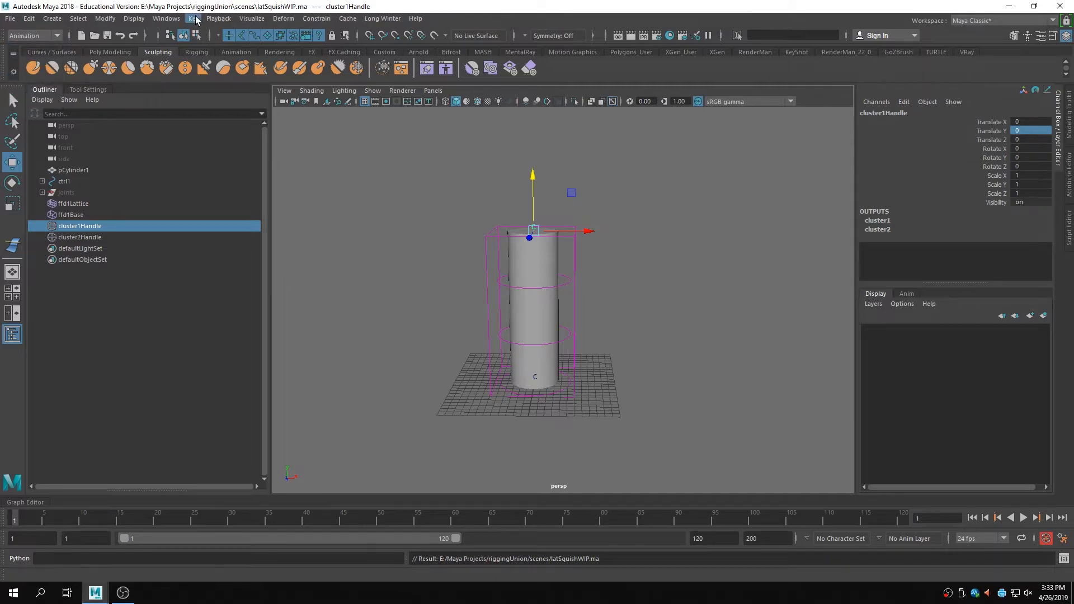
pyautogui.click(194, 17)
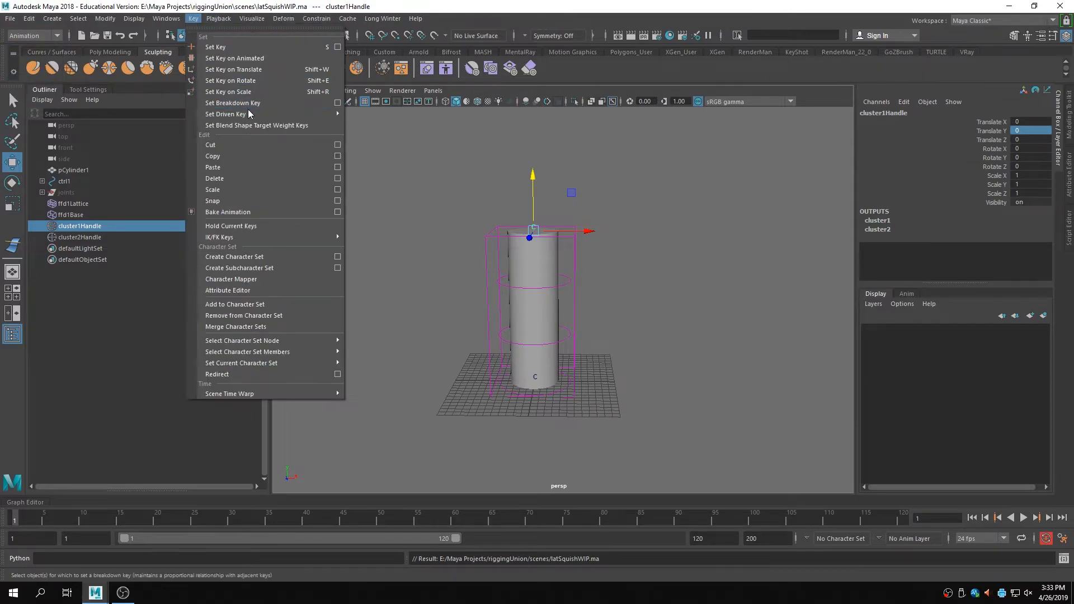
pyautogui.moveTo(253, 115)
pyautogui.click(389, 126)
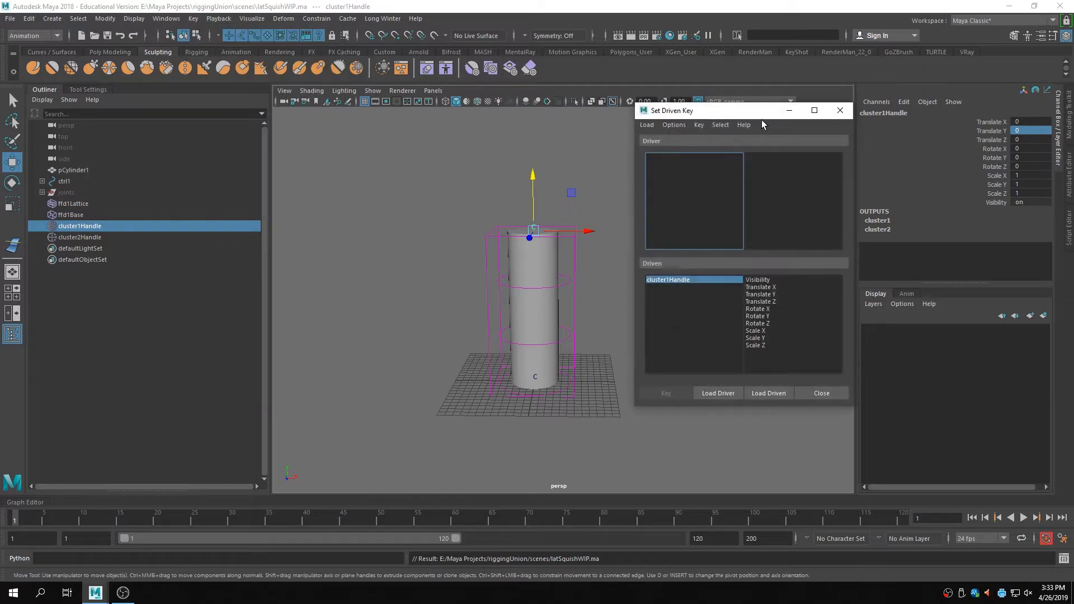
pyautogui.moveTo(760, 119); pyautogui.dragTo(346, 121)
pyautogui.scroll(1, 528, 317)
pyautogui.keyDown('alt'); pyautogui.moveTo(528, 317); pyautogui.dragTo(570, 388); pyautogui.keyUp('alt')
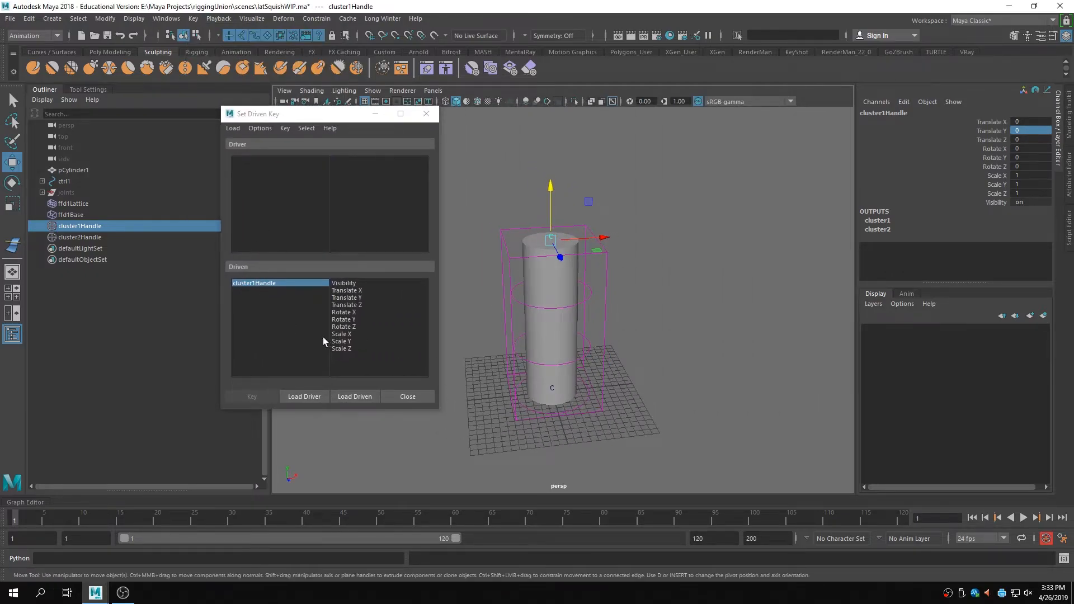
pyautogui.keyDown('alt'); pyautogui.moveTo(636, 364); pyautogui.dragTo(631, 339); pyautogui.keyUp('alt')
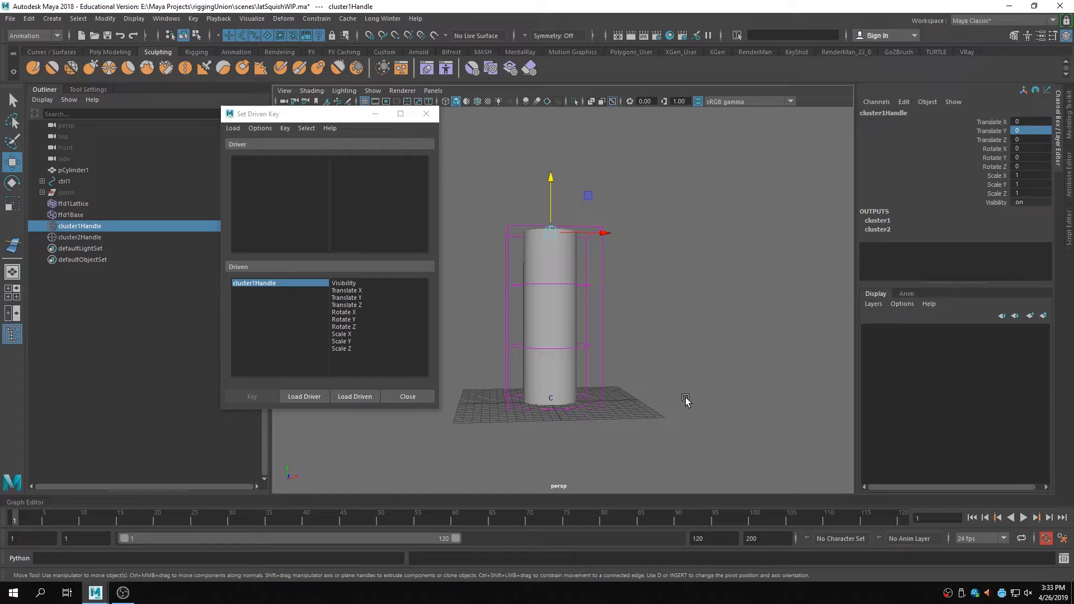
# - Load cluster1Handle as driver with Translate Y, and load cluster1Handle and cluster2Handle together as the selected driven objects
pyautogui.click(313, 397)
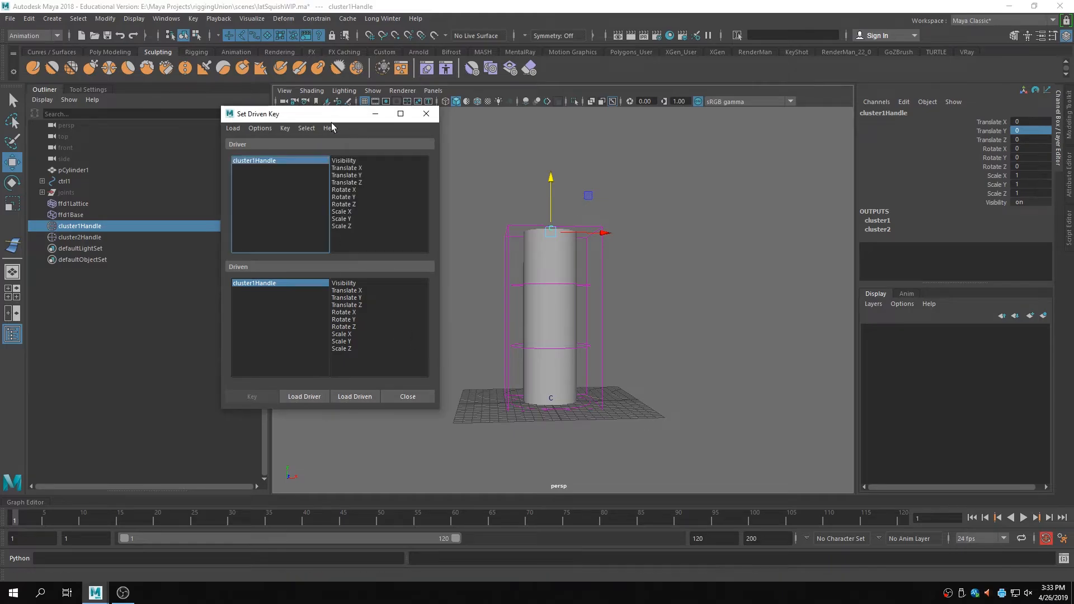
pyautogui.click(354, 175)
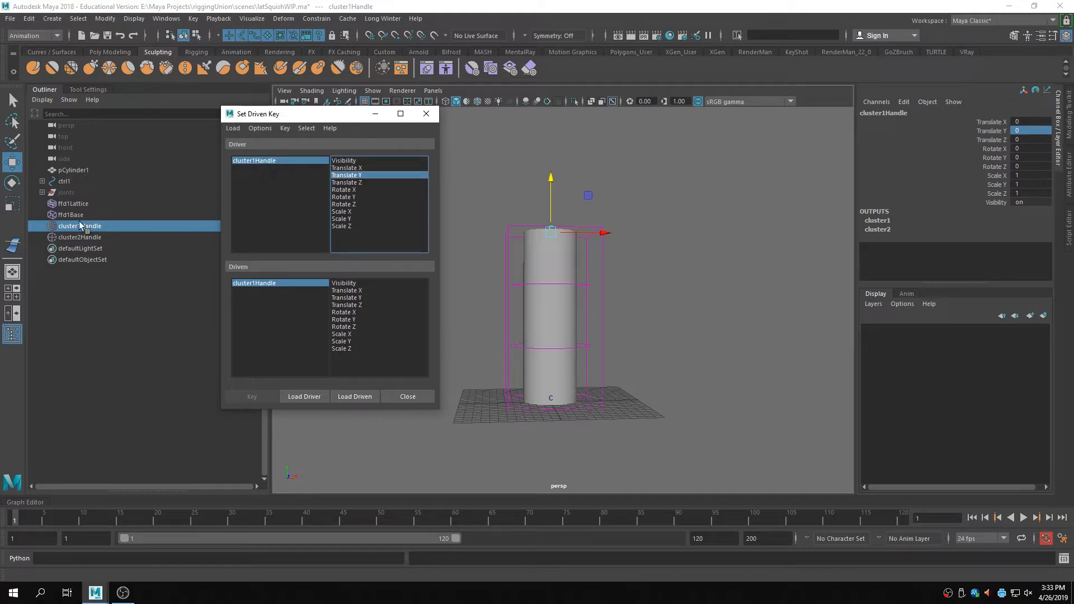
pyautogui.keyDown('ctrl'); pyautogui.click(80, 237); pyautogui.keyUp('ctrl')
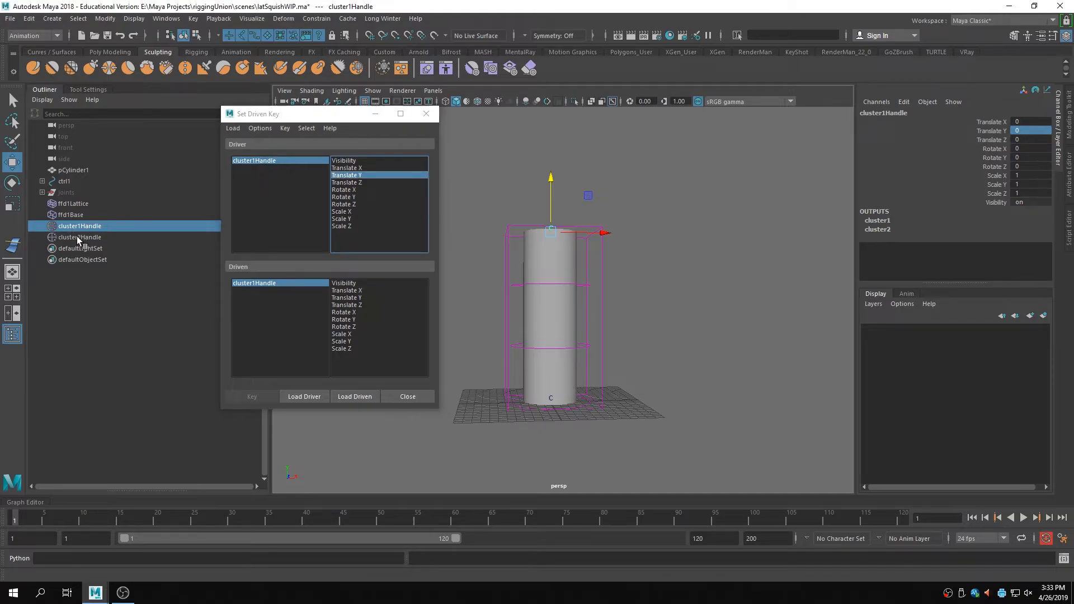
pyautogui.click(354, 395)
pyautogui.click(255, 283)
pyautogui.keyDown('shift'); pyautogui.click(254, 289); pyautogui.keyUp('shift')
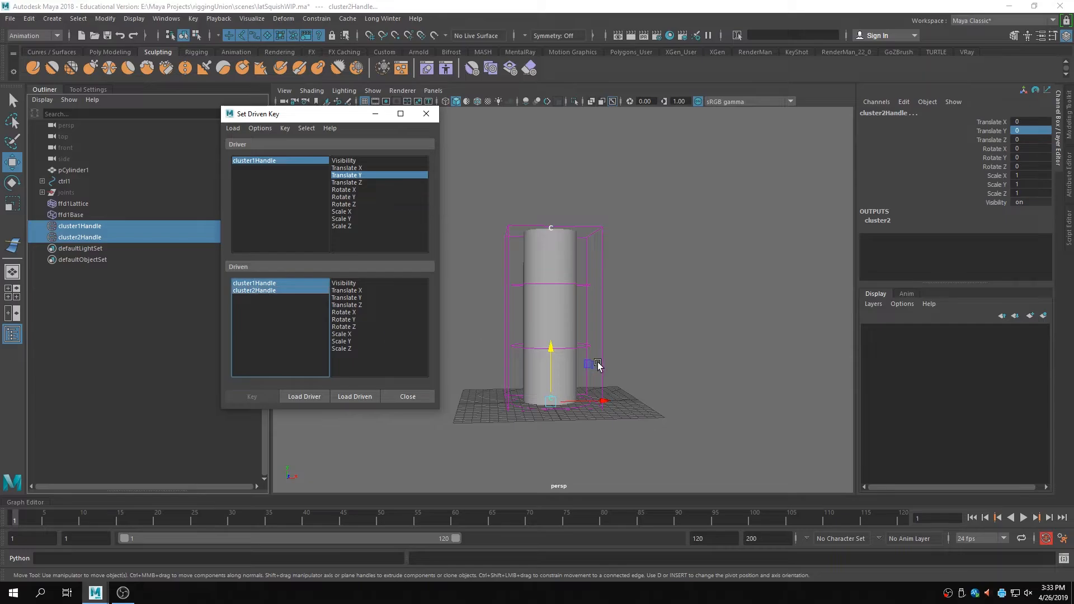
# - Choose Scale X and Scale Z as the driven attributes of both cluster handles and set their driven key at the rest pose
pyautogui.keyDown('alt'); pyautogui.moveTo(597, 365); pyautogui.dragTo(585, 391); pyautogui.keyUp('alt')
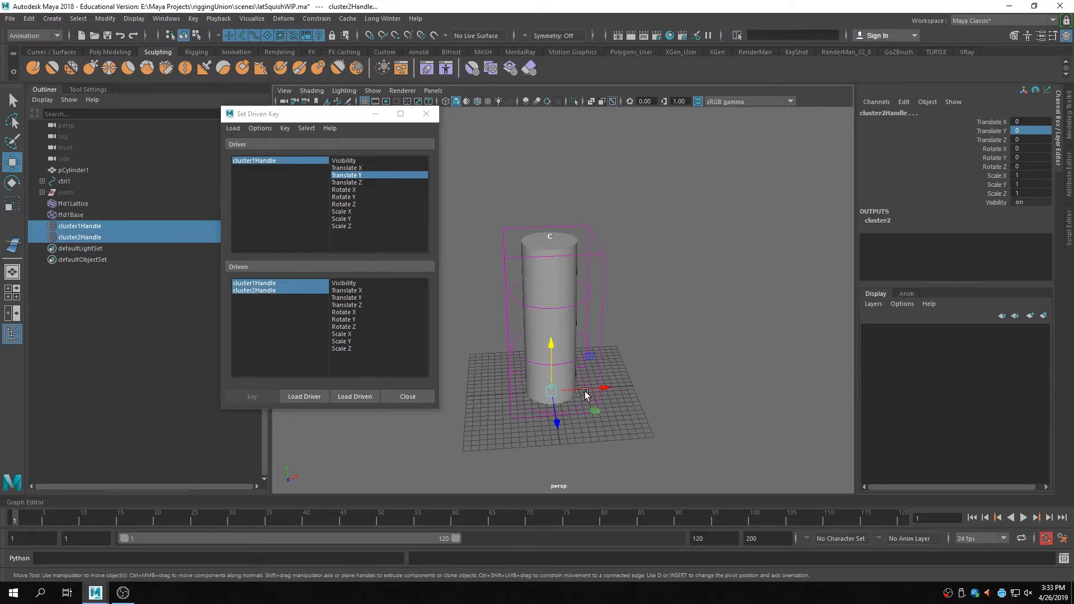
pyautogui.click(346, 347)
pyautogui.keyDown('ctrl'); pyautogui.click(350, 334); pyautogui.keyUp('ctrl')
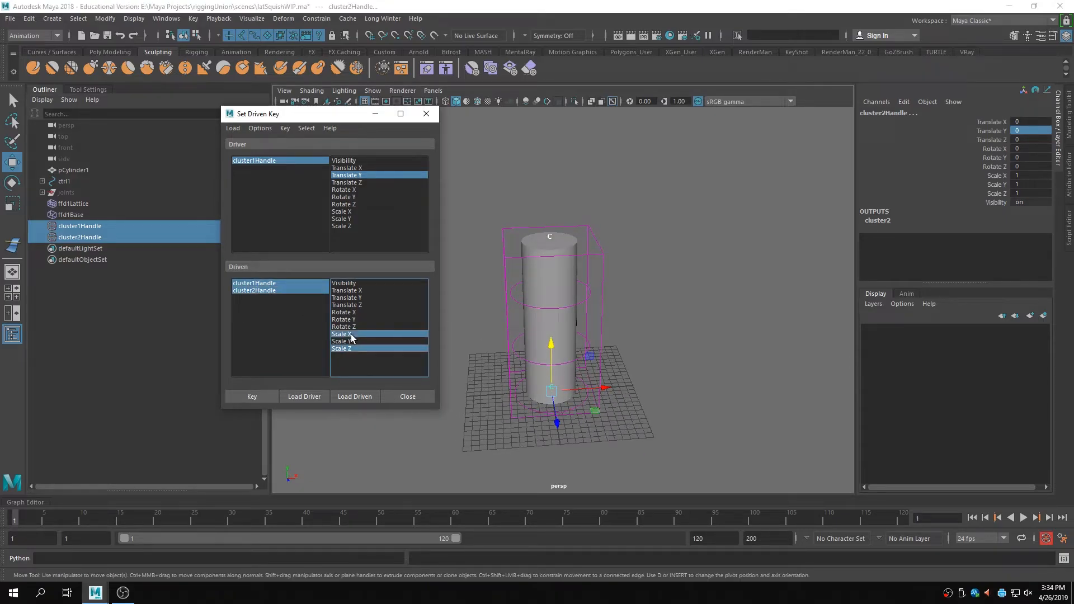
pyautogui.keyDown('alt'); pyautogui.moveTo(518, 408); pyautogui.dragTo(636, 344, button='right'); pyautogui.keyUp('alt')
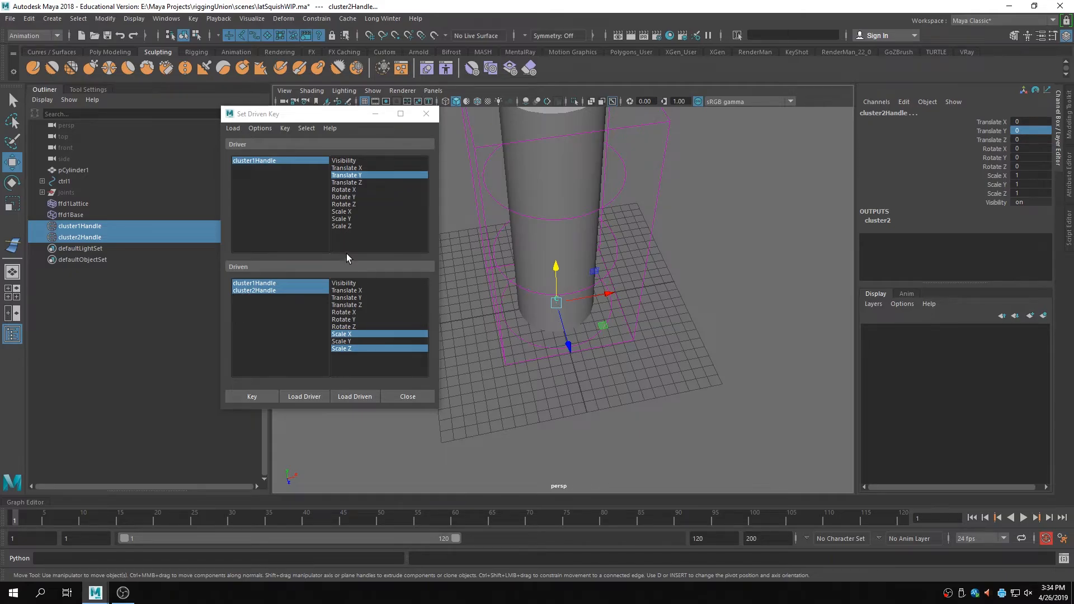
pyautogui.keyDown('alt'); pyautogui.moveTo(635, 331); pyautogui.dragTo(640, 300); pyautogui.keyUp('alt')
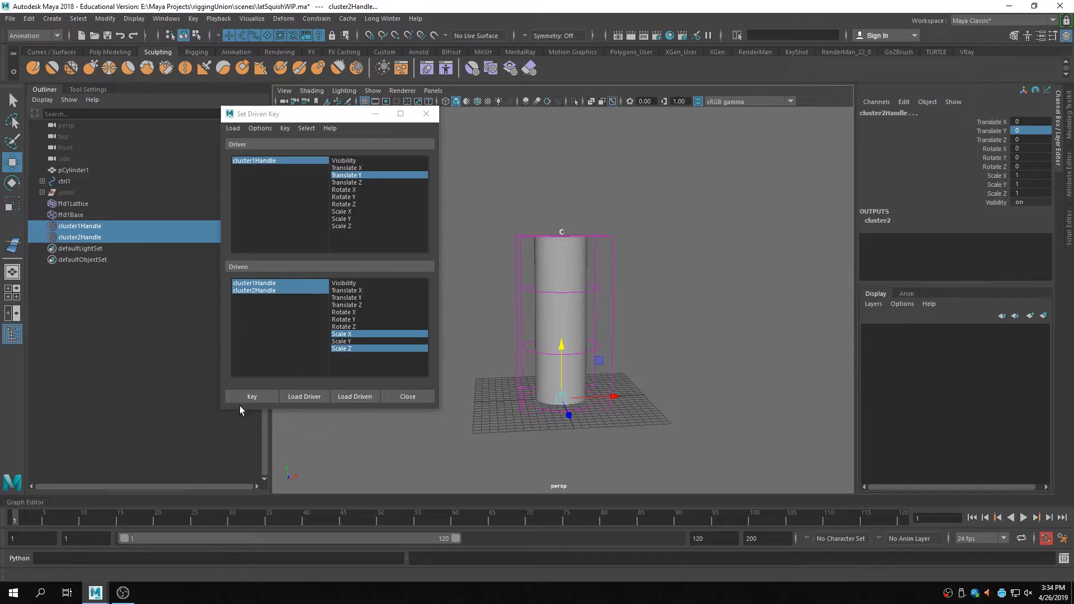
pyautogui.click(251, 397)
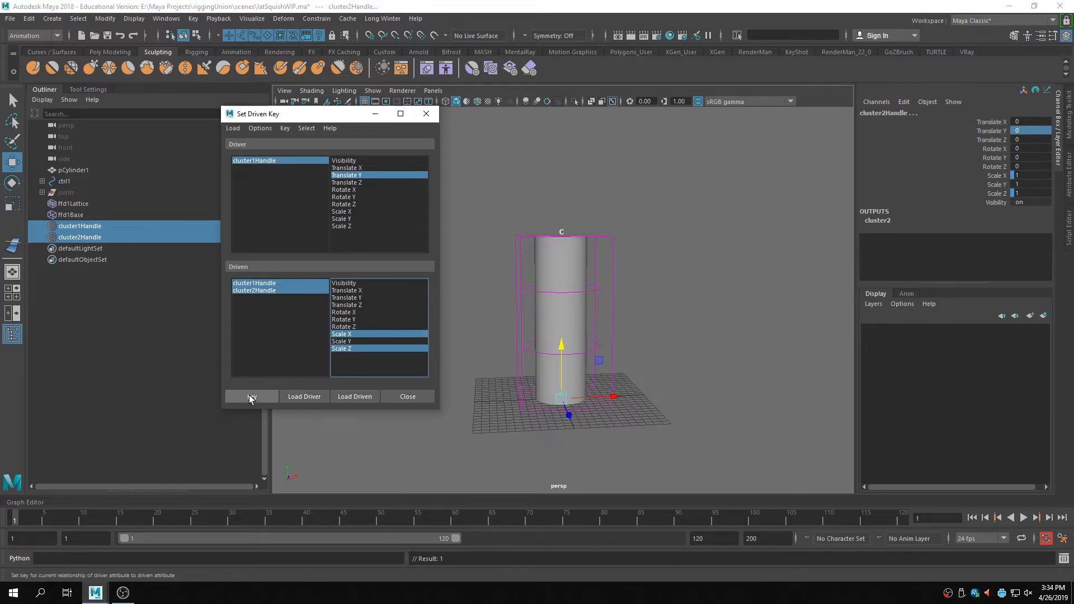
# - Select the driver cluster1Handle and set its Translate Y to -5
pyautogui.click(310, 161)
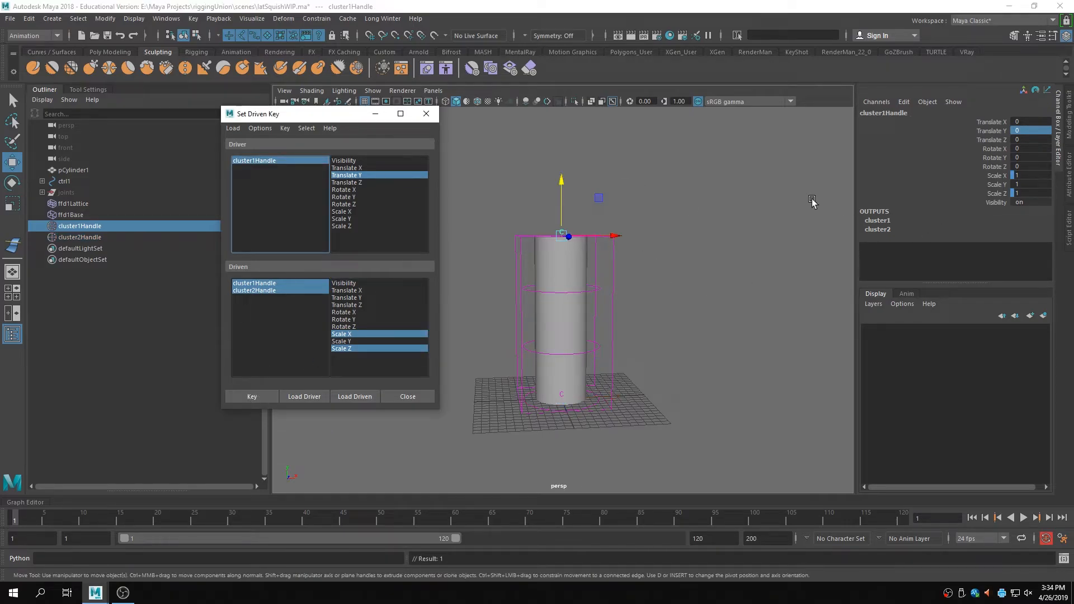
pyautogui.keyDown('alt'); pyautogui.moveTo(653, 278); pyautogui.dragTo(643, 278); pyautogui.keyUp('alt')
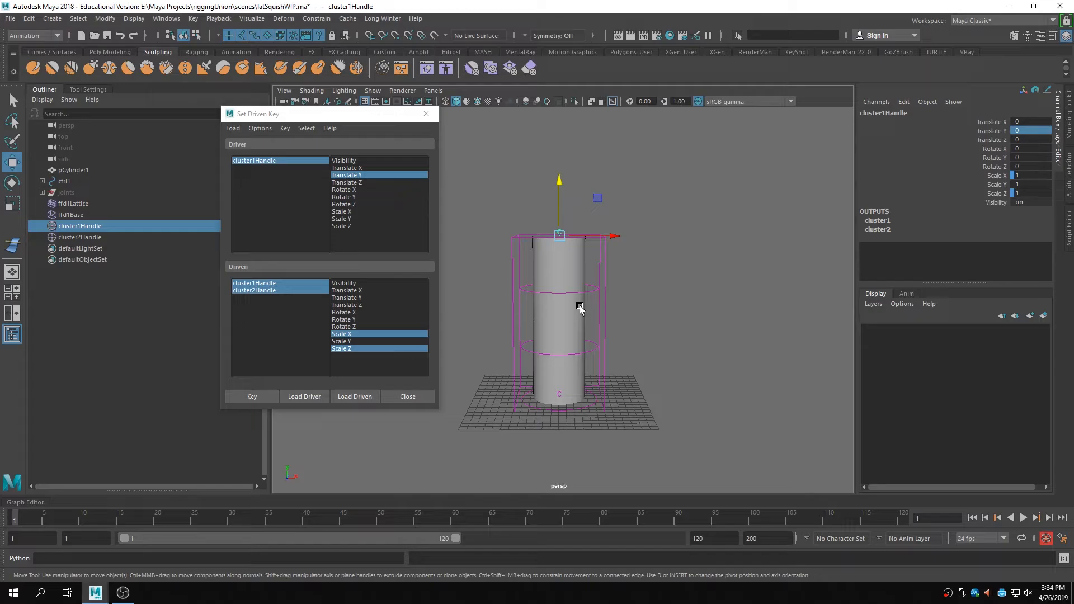
pyautogui.click(1042, 130)
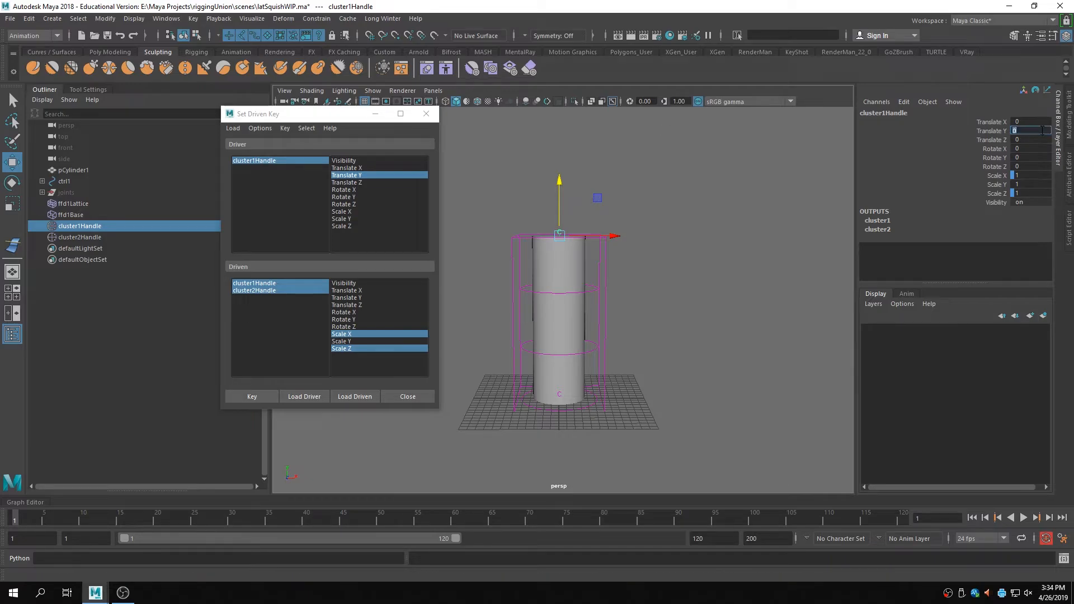
pyautogui.write('-5')
pyautogui.press('Return')
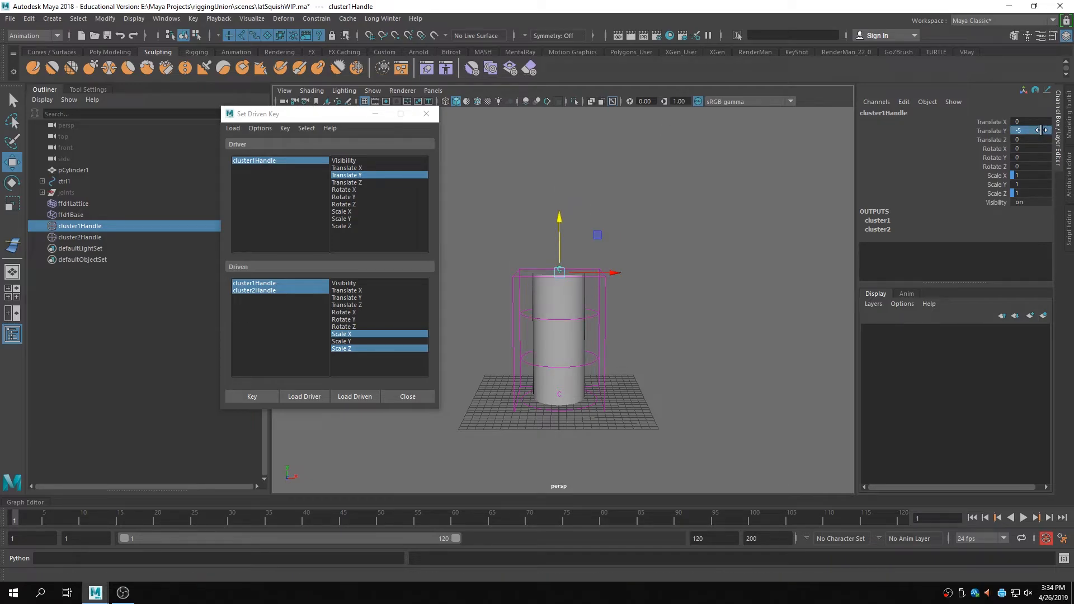
# - Try to widen both cluster handles together in Scale X and Scale Z, and undo that scaling
pyautogui.keyDown('alt'); pyautogui.moveTo(631, 325); pyautogui.dragTo(631, 342); pyautogui.keyUp('alt')
pyautogui.scroll(2, 631, 343)
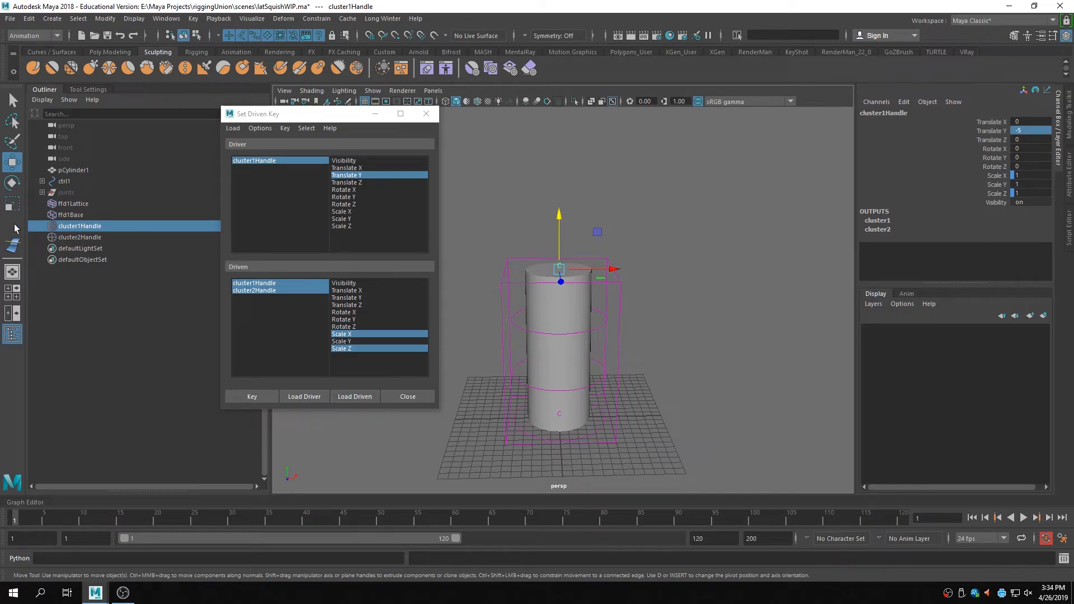
pyautogui.keyDown('ctrl'); pyautogui.click(84, 237); pyautogui.keyUp('ctrl')
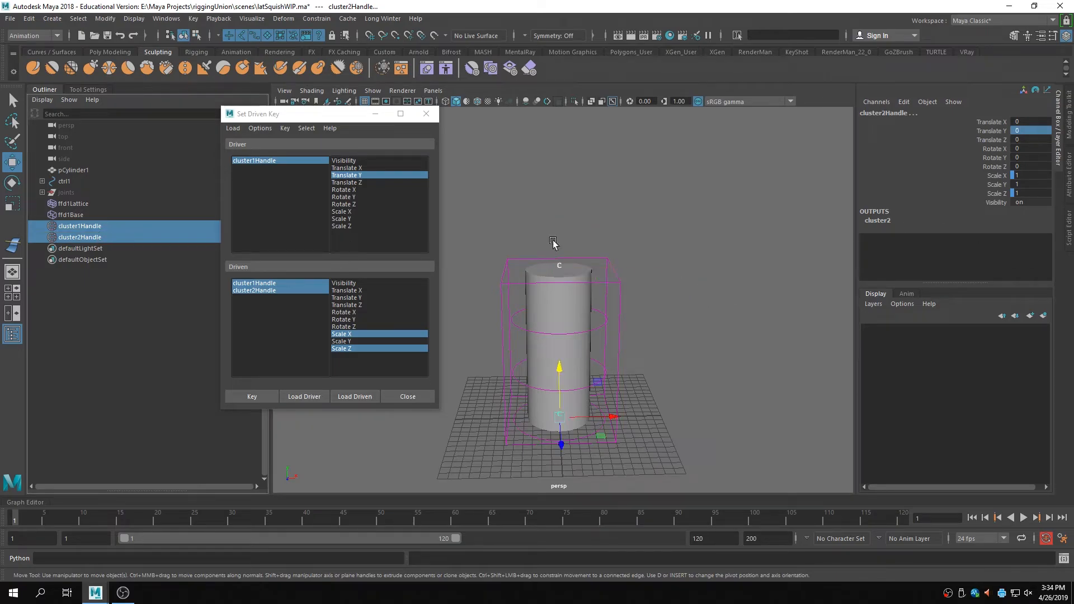
pyautogui.click(998, 175)
pyautogui.keyDown('ctrl'); pyautogui.click(998, 194); pyautogui.keyUp('ctrl')
pyautogui.moveTo(652, 333); pyautogui.dragTo(940, 328, button='middle')
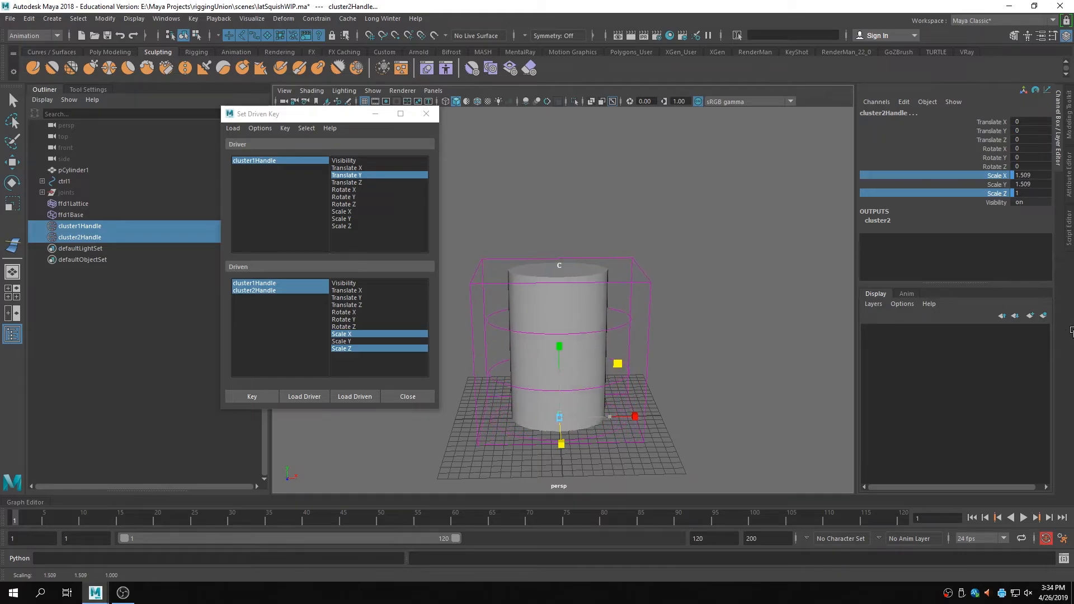
pyautogui.keyDown('alt'); pyautogui.moveTo(719, 336); pyautogui.dragTo(666, 376); pyautogui.keyUp('alt')
pyautogui.hotkey('ctrl', 'z')
pyautogui.click(997, 176)
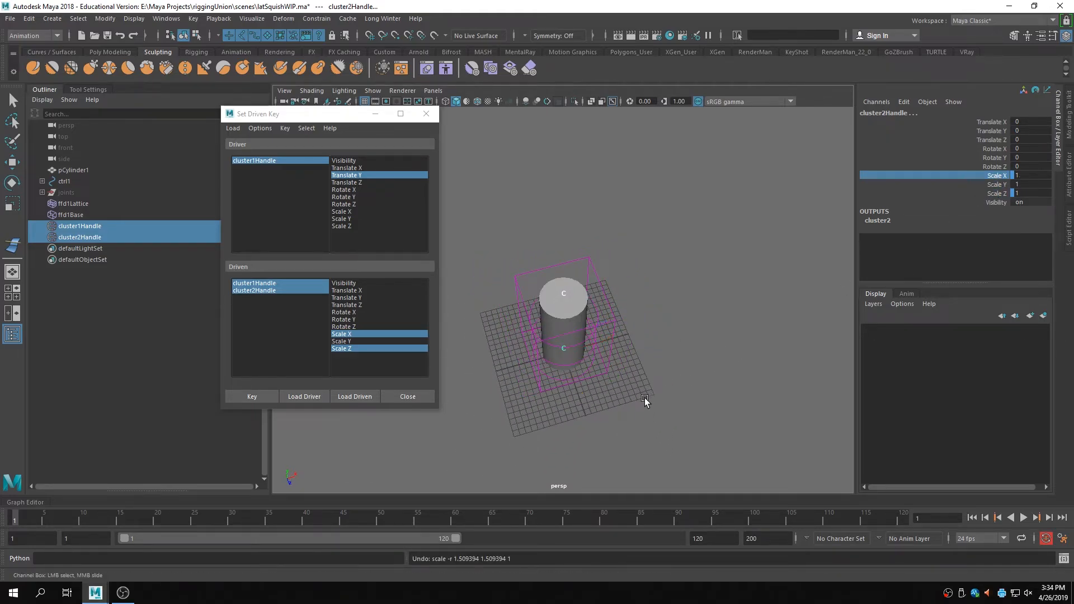
# - Reselect both cluster handles with cluster1Handle last and scale them evenly in X and Z to about 2.63
pyautogui.click(78, 237)
pyautogui.keyDown('shift'); pyautogui.click(84, 227); pyautogui.keyUp('shift')
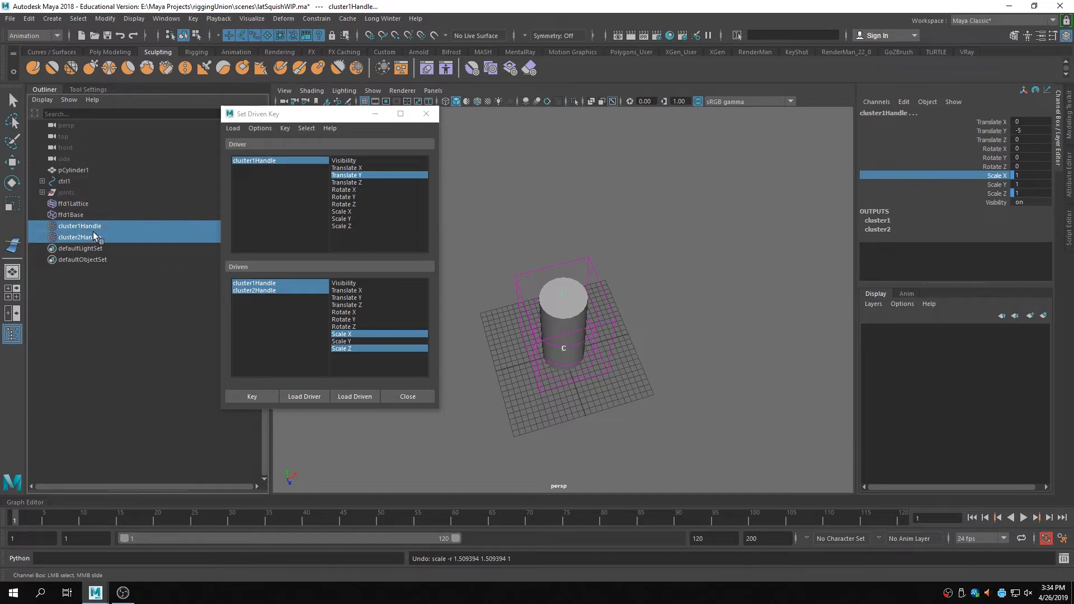
pyautogui.press('r')
pyautogui.moveTo(614, 323); pyautogui.dragTo(681, 336)
pyautogui.keyDown('alt'); pyautogui.moveTo(681, 336); pyautogui.dragTo(563, 314, button='right'); pyautogui.keyUp('alt')
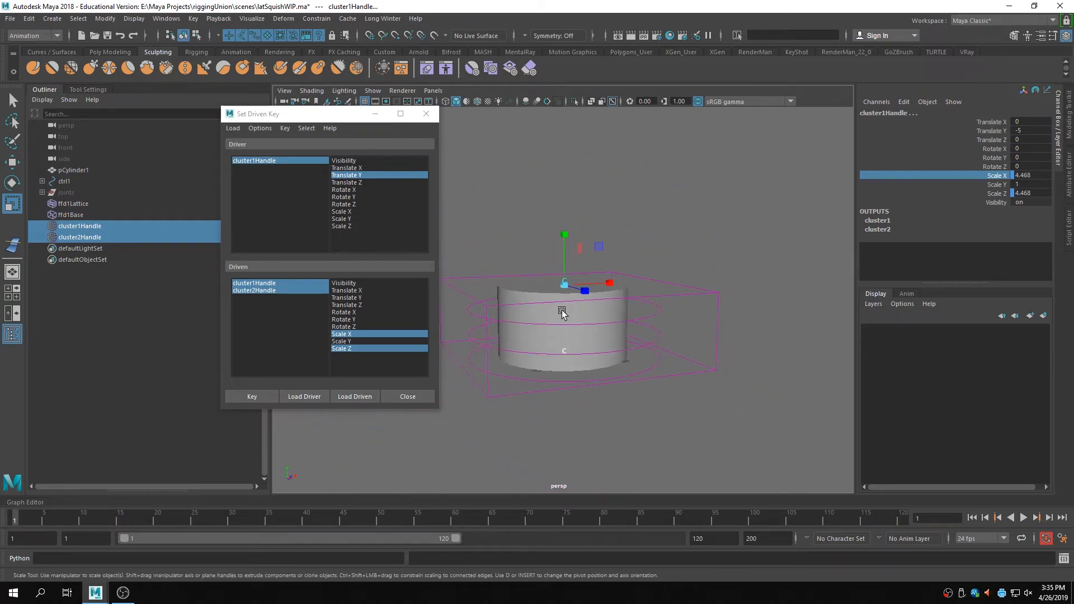
pyautogui.keyDown('alt'); pyautogui.moveTo(563, 313); pyautogui.dragTo(616, 284); pyautogui.keyUp('alt')
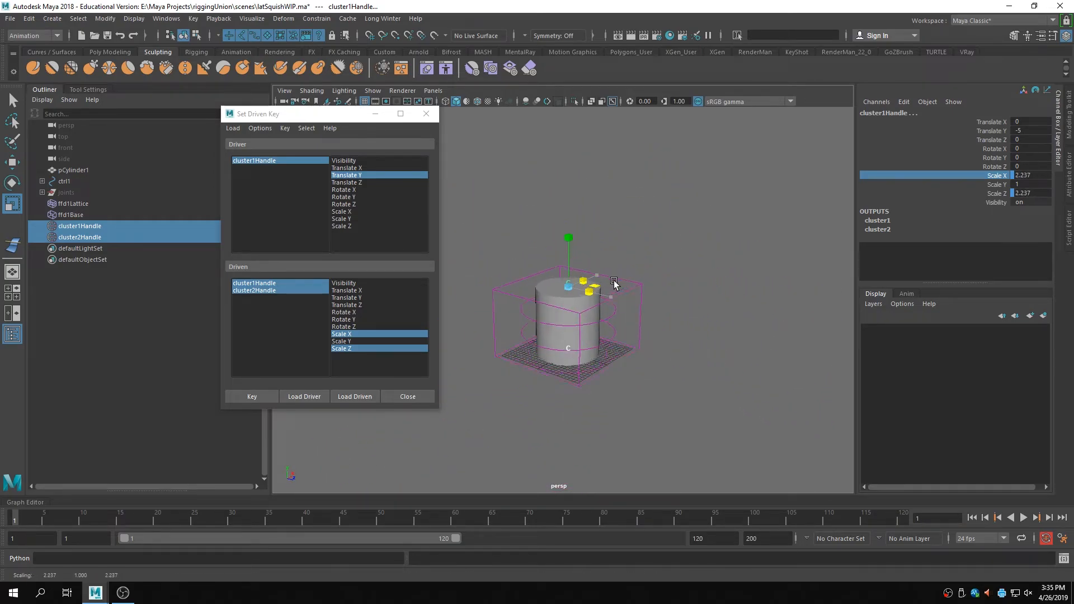
pyautogui.moveTo(717, 336)
pyautogui.keyDown('alt'); pyautogui.mouseDown()
pyautogui.moveTo(679, 330)
pyautogui.moveTo(700, 347)
pyautogui.mouseUp(); pyautogui.keyUp('alt')
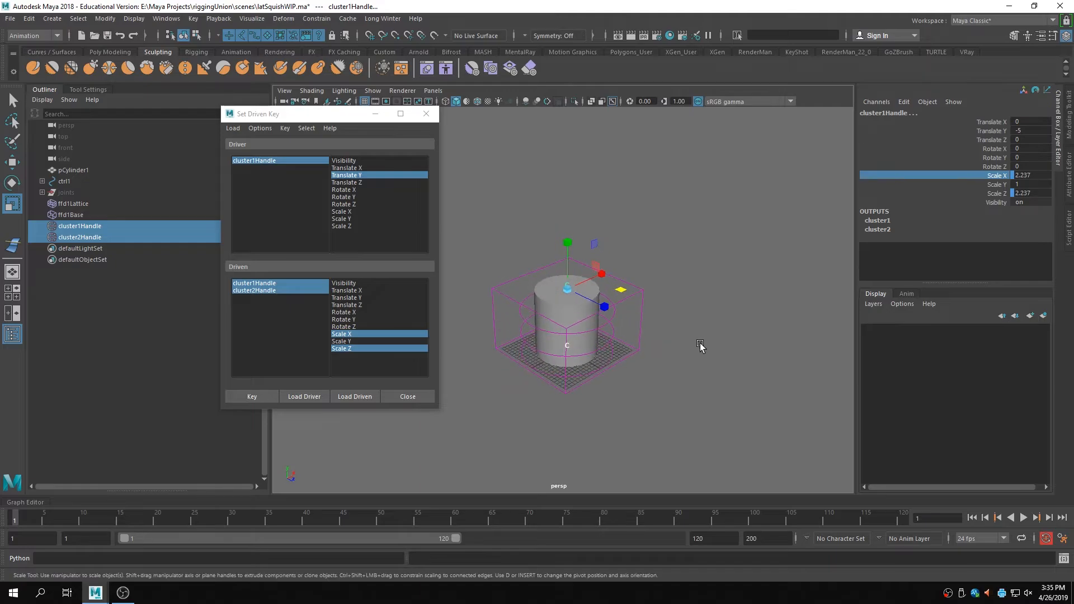
pyautogui.scroll(3, 671, 324)
pyautogui.click(623, 288)
pyautogui.moveTo(623, 289); pyautogui.dragTo(628, 336)
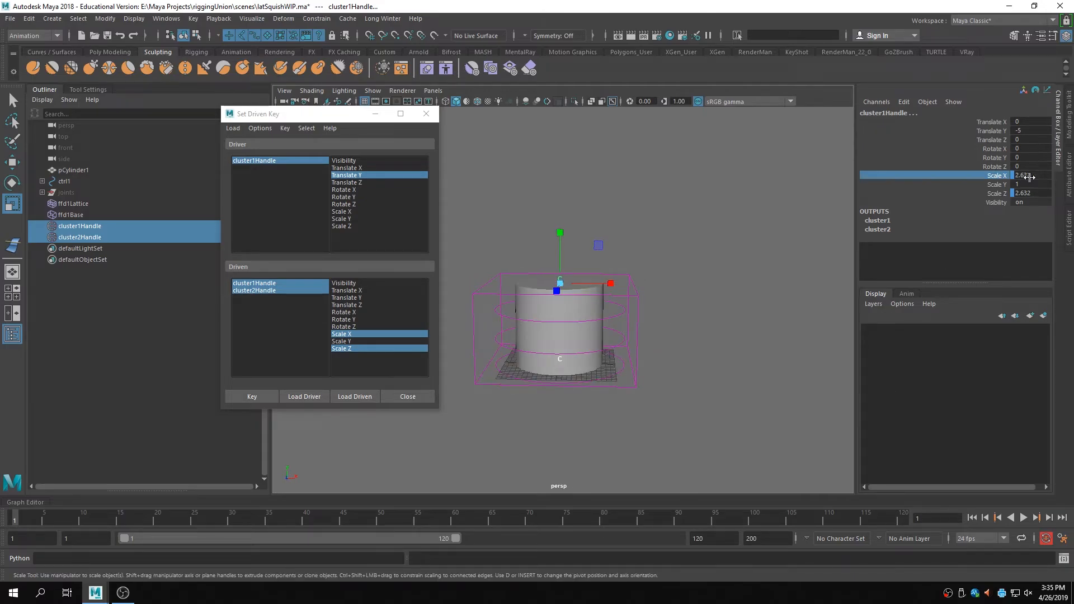
# - Set Scale X and Scale Z of both cluster handles to 2.65, key this squashed pose, and close the Set Driven Key editor
pyautogui.doubleClick(1045, 177)
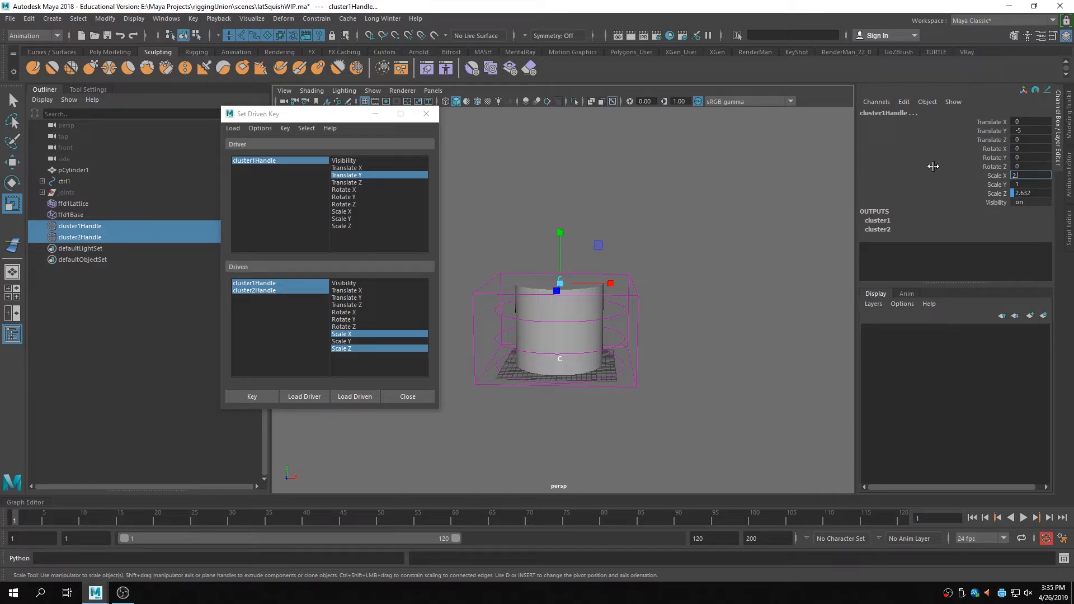
pyautogui.doubleClick(1049, 194)
pyautogui.write('2.65')
pyautogui.press('Return')
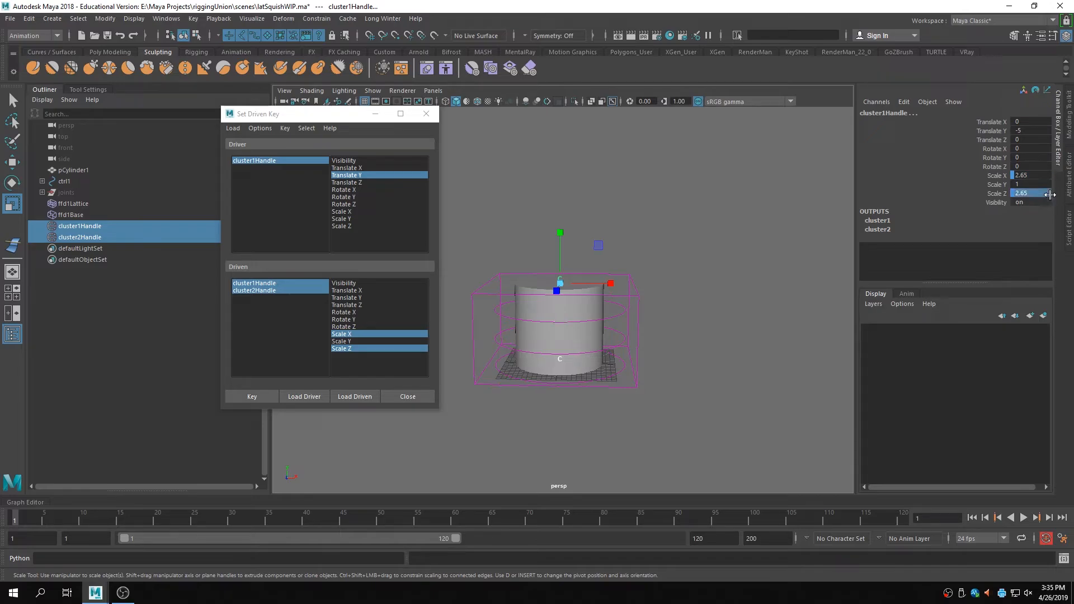
pyautogui.click(247, 397)
pyautogui.click(426, 113)
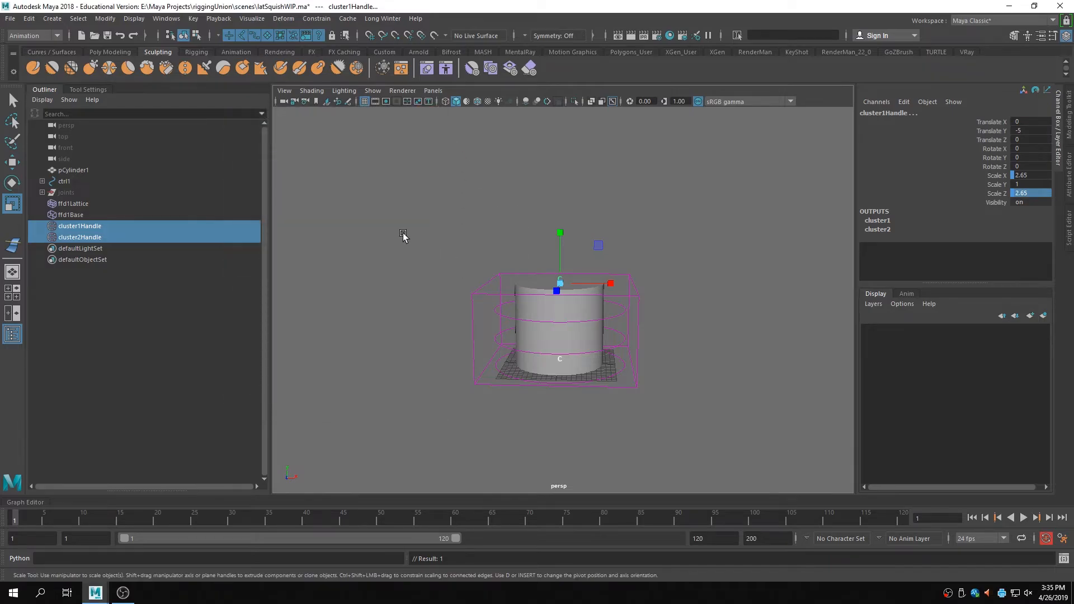
# - Deselect everything and save the scene, accepting the student version notice
pyautogui.click(403, 235)
pyautogui.press('q')
pyautogui.hotkey('ctrl', 's')
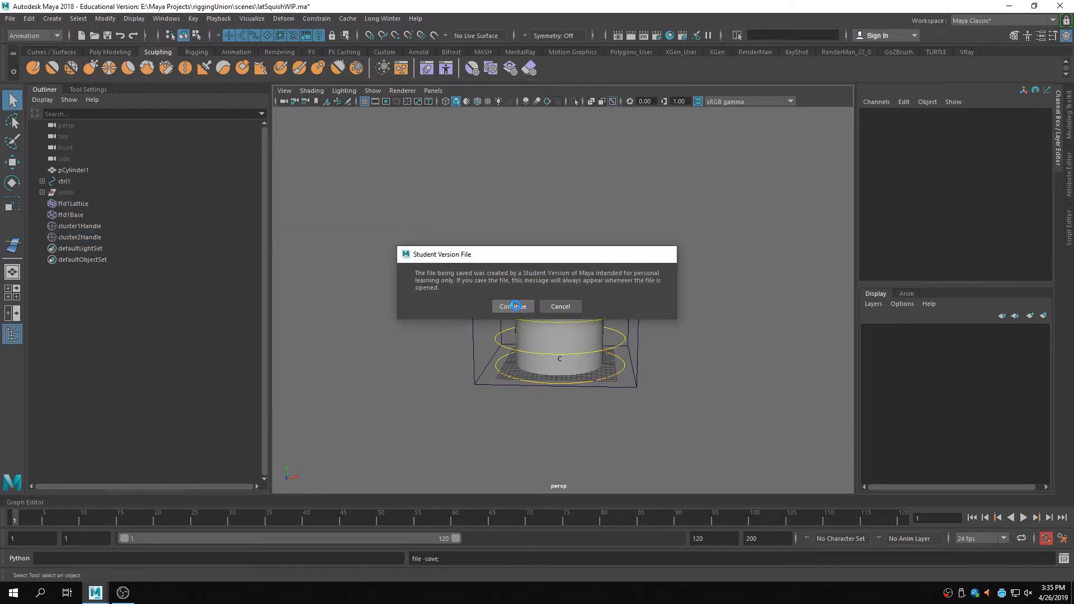
pyautogui.click(515, 306)
# - Open the Graph Editor and load the driven scale curves of cluster1Handle and cluster2Handle together
pyautogui.keyDown('alt'); pyautogui.moveTo(372, 255); pyautogui.dragTo(378, 268); pyautogui.keyUp('alt')
pyautogui.click(72, 203)
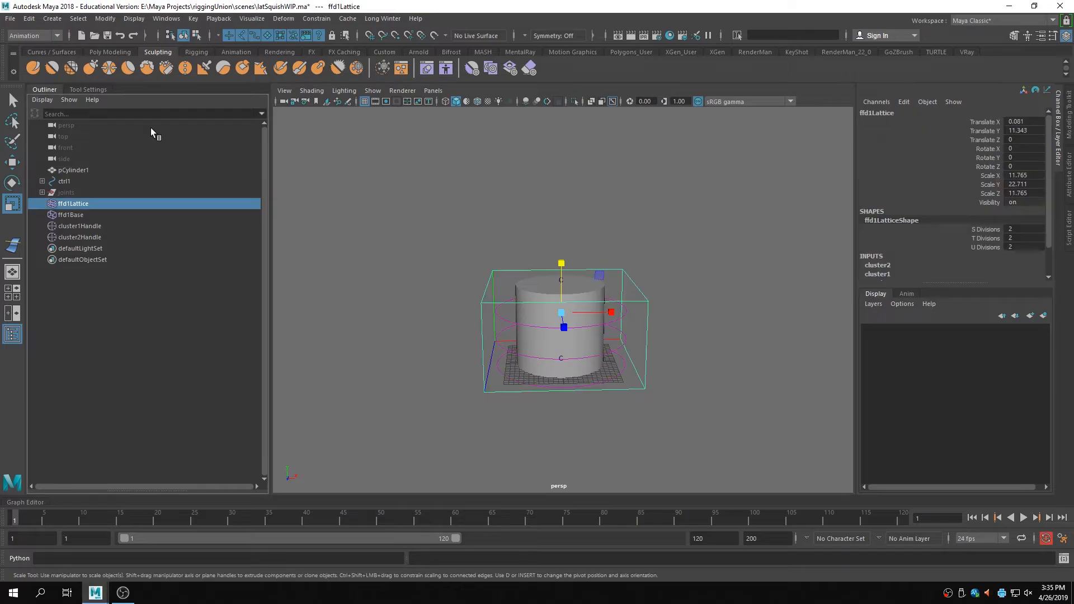
pyautogui.click(166, 19)
pyautogui.press('Escape')
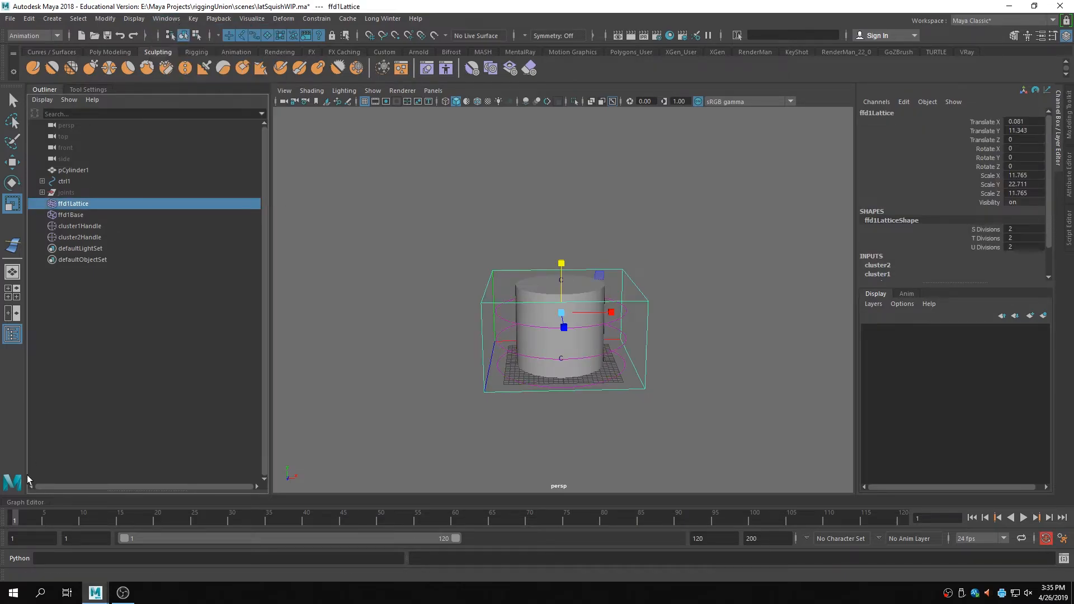
pyautogui.click(35, 501)
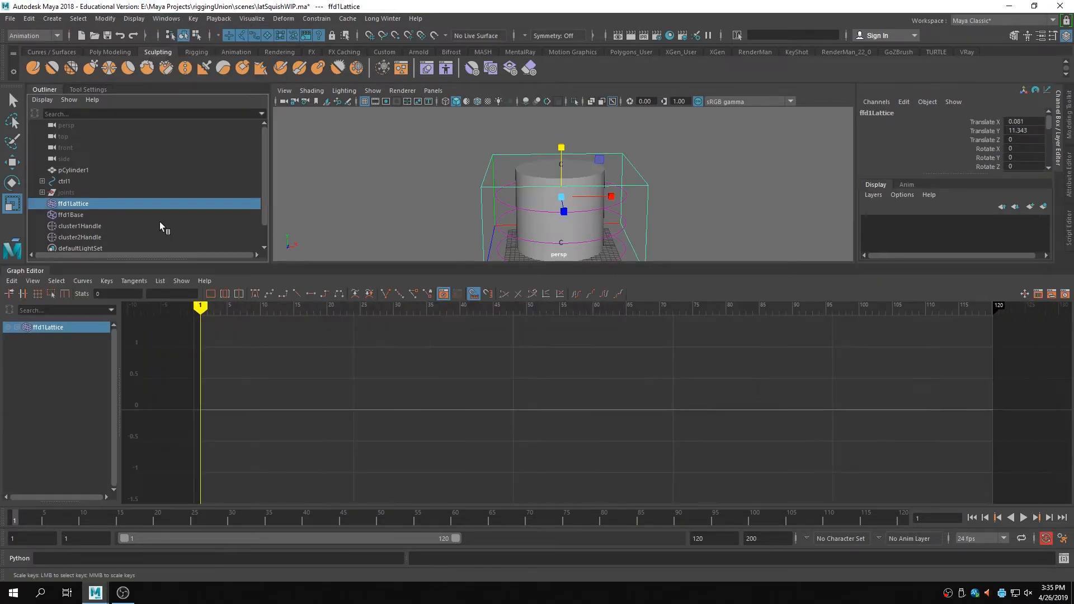
pyautogui.click(109, 226)
pyautogui.scroll(-3, 635, 415)
pyautogui.keyDown('alt'); pyautogui.moveTo(636, 415); pyautogui.dragTo(547, 417, button='right'); pyautogui.keyUp('alt')
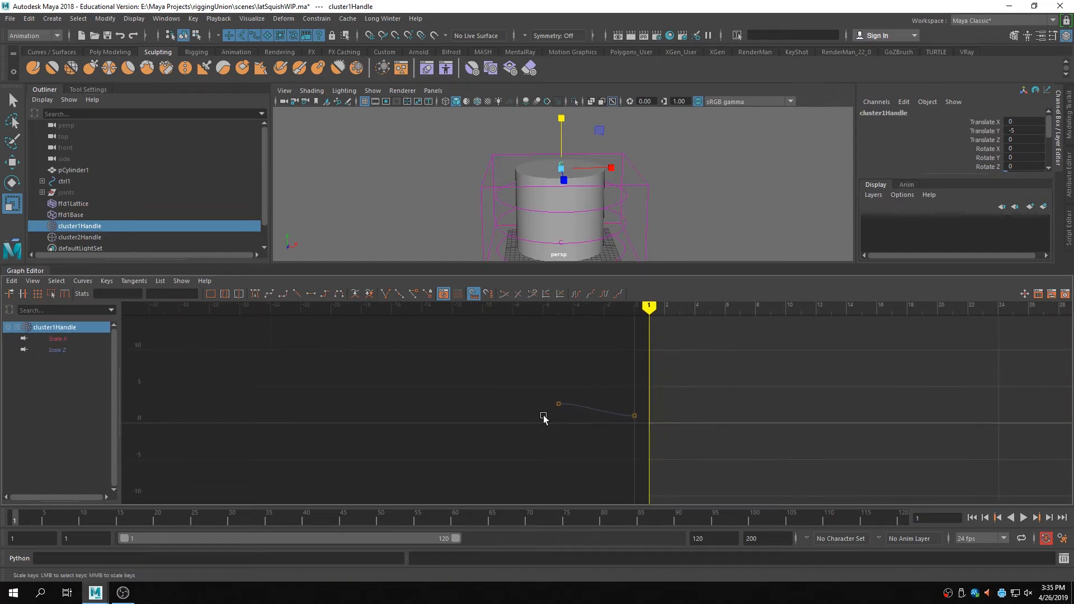
pyautogui.keyDown('ctrl'); pyautogui.click(79, 237); pyautogui.keyUp('ctrl')
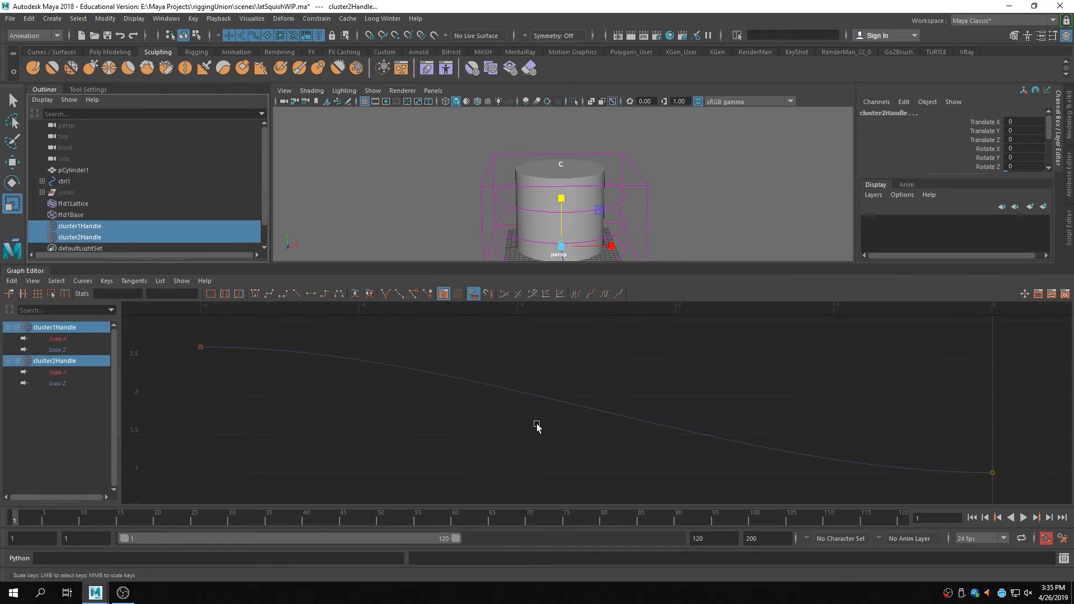
# - Select all keys on the scale curves of both cluster handles and set their tangents to Spline
pyautogui.moveTo(532, 370); pyautogui.dragTo(743, 472)
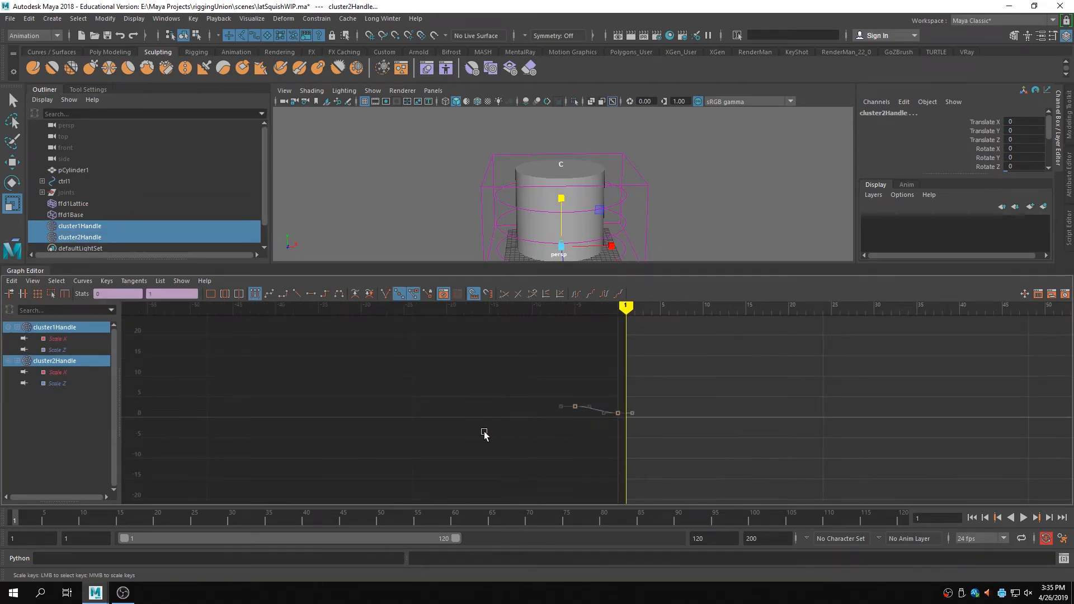
pyautogui.press('f')
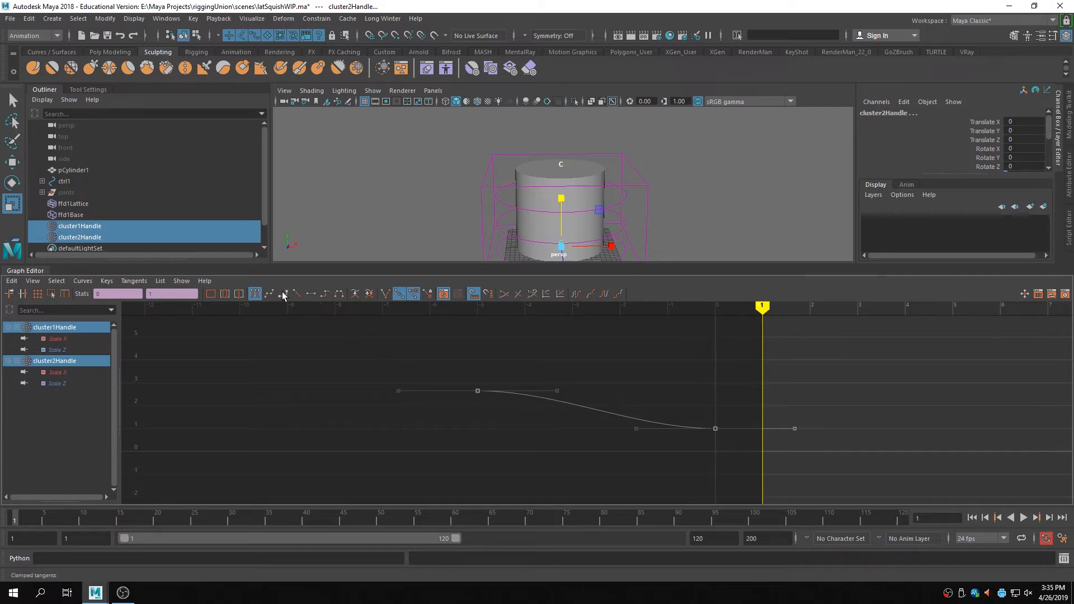
pyautogui.click(142, 283)
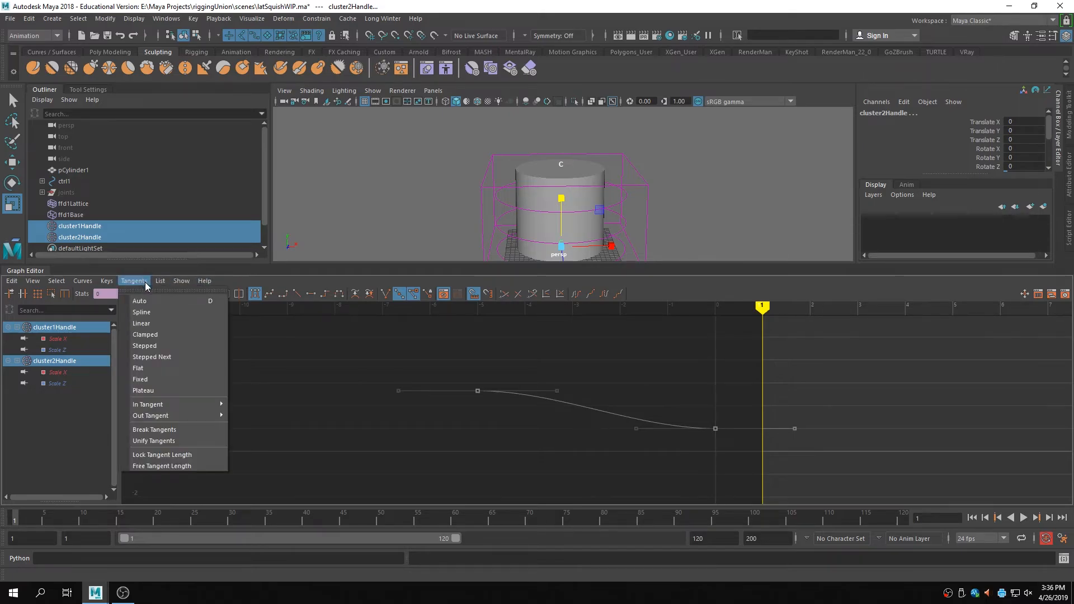
pyautogui.click(143, 313)
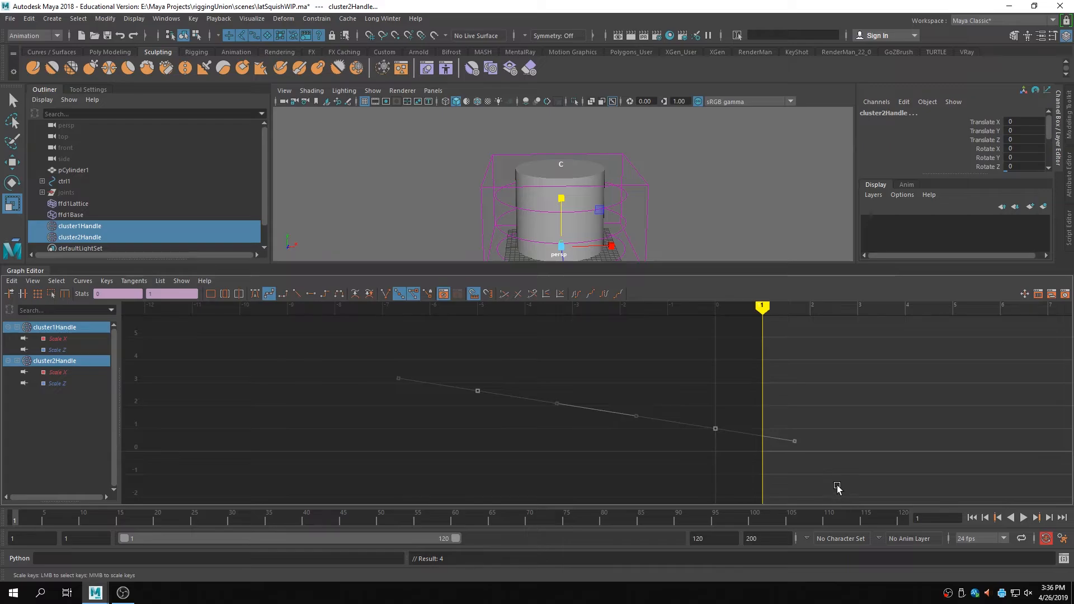
# - Try linear tangents on the selected scale keys and undo that tangent change
pyautogui.press('a')
pyautogui.press('r')
pyautogui.click(296, 293)
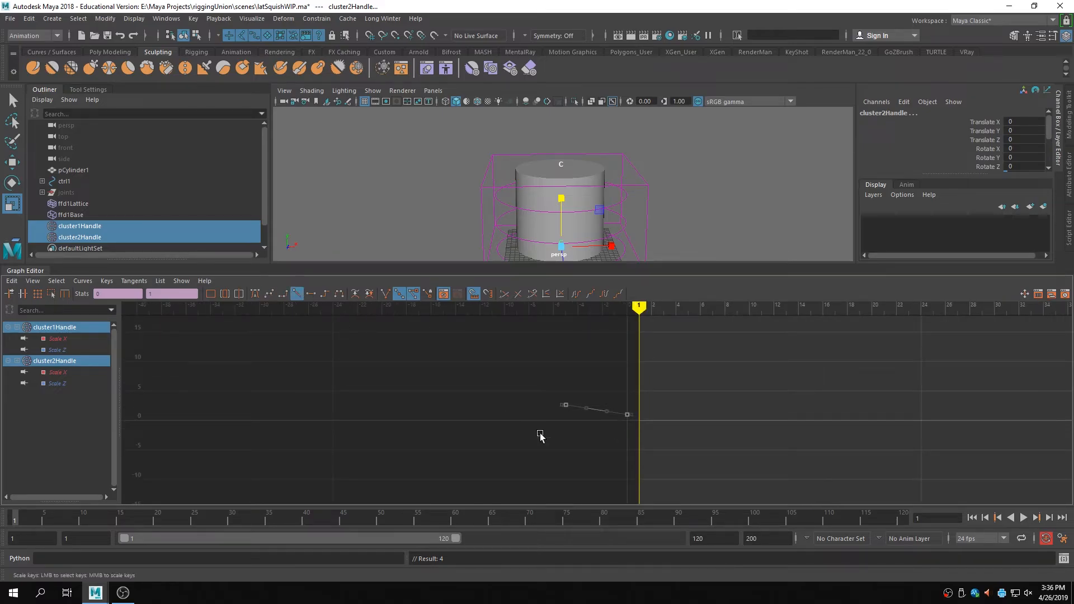
pyautogui.press('a')
pyautogui.keyDown('alt'); pyautogui.moveTo(566, 435); pyautogui.dragTo(597, 440, button='right'); pyautogui.keyUp('alt')
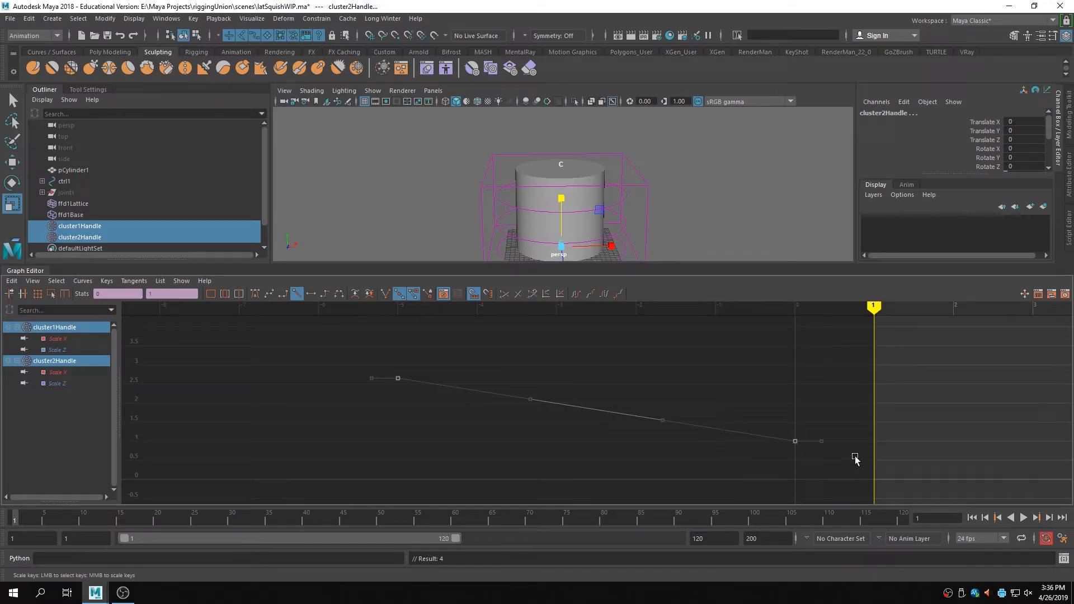
pyautogui.hotkey('ctrl', 'z')
pyautogui.keyDown('alt'); pyautogui.moveTo(831, 455); pyautogui.dragTo(708, 467, button='right'); pyautogui.keyUp('alt')
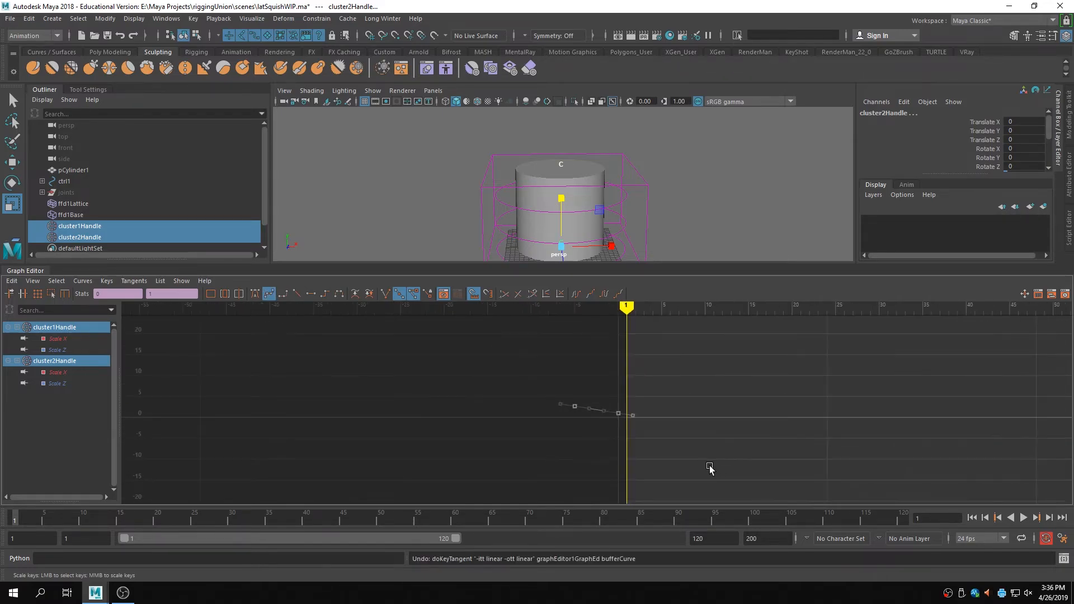
pyautogui.keyDown('alt'); pyautogui.moveTo(627, 427); pyautogui.dragTo(597, 434, button='right'); pyautogui.keyUp('alt')
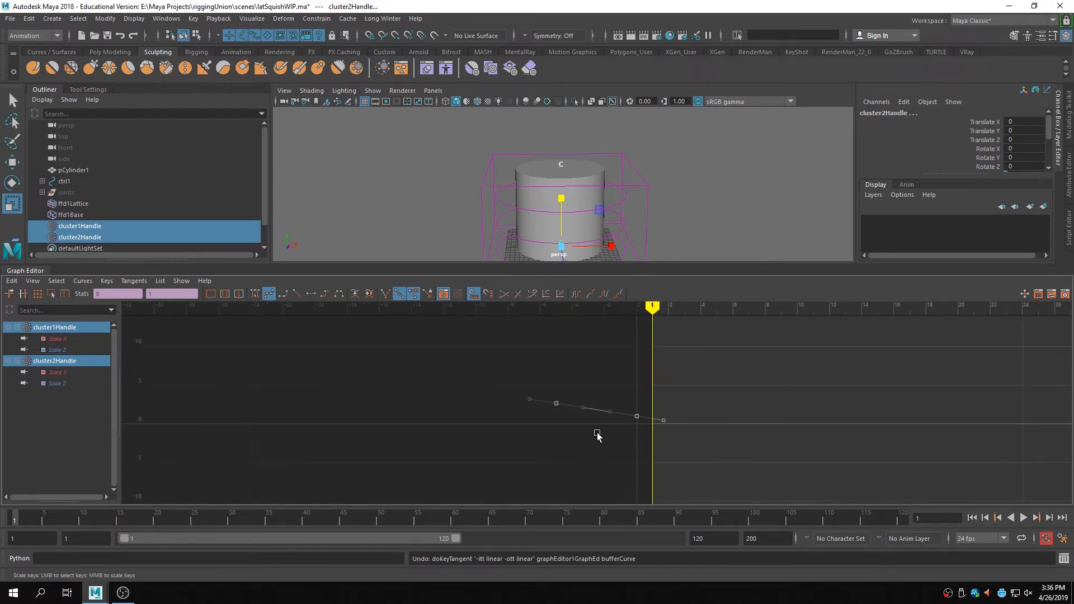
# - Turn on the infinity display for the cluster scale curves in the Graph Editor
pyautogui.click(56, 282)
pyautogui.click(33, 282)
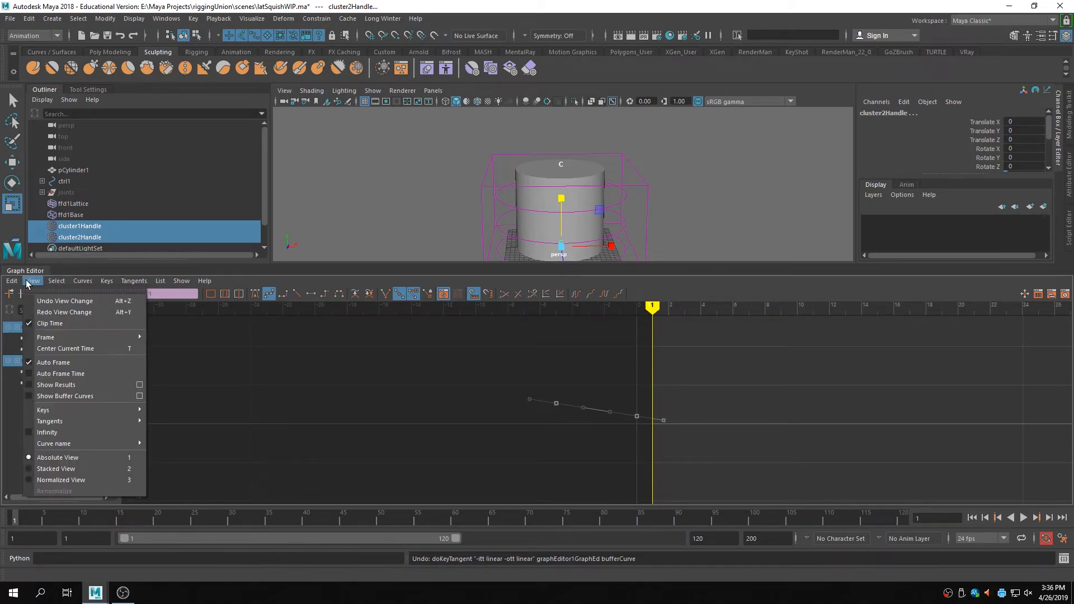
pyautogui.moveTo(182, 281)
pyautogui.moveTo(193, 312)
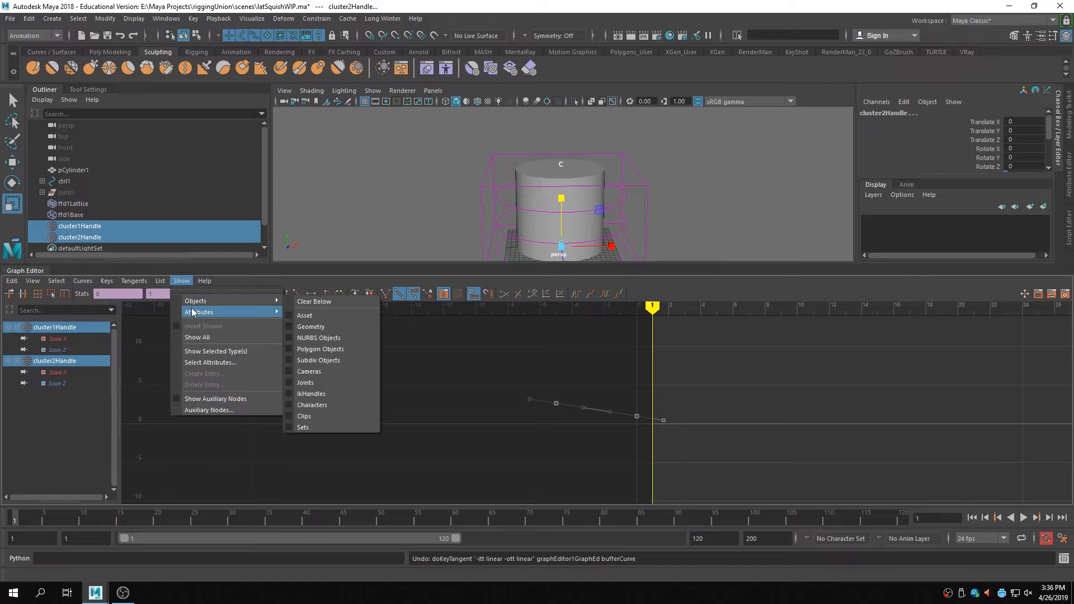
pyautogui.moveTo(139, 280)
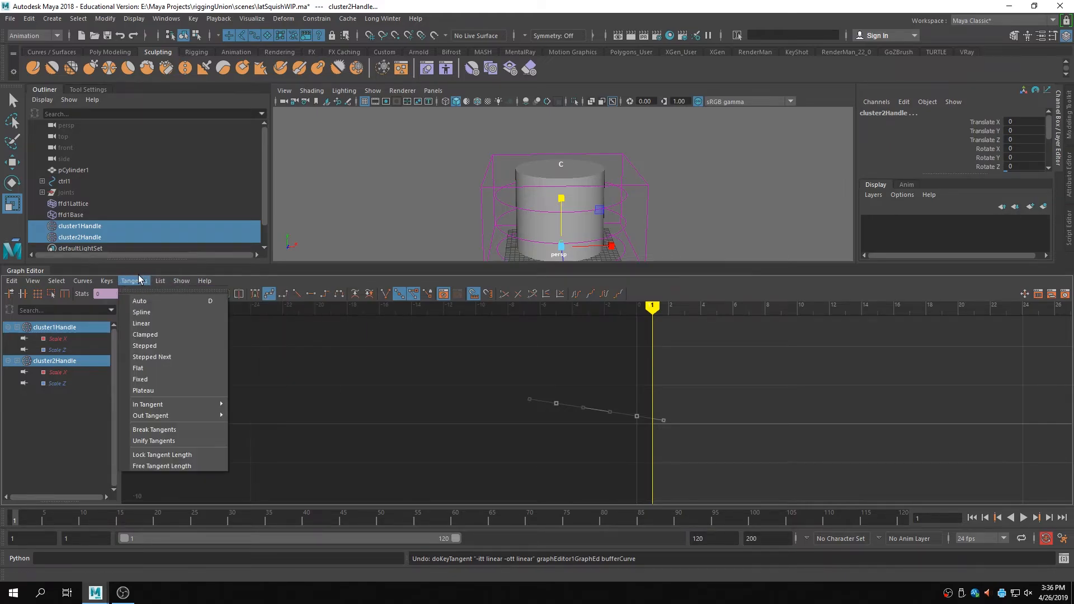
pyautogui.moveTo(83, 281)
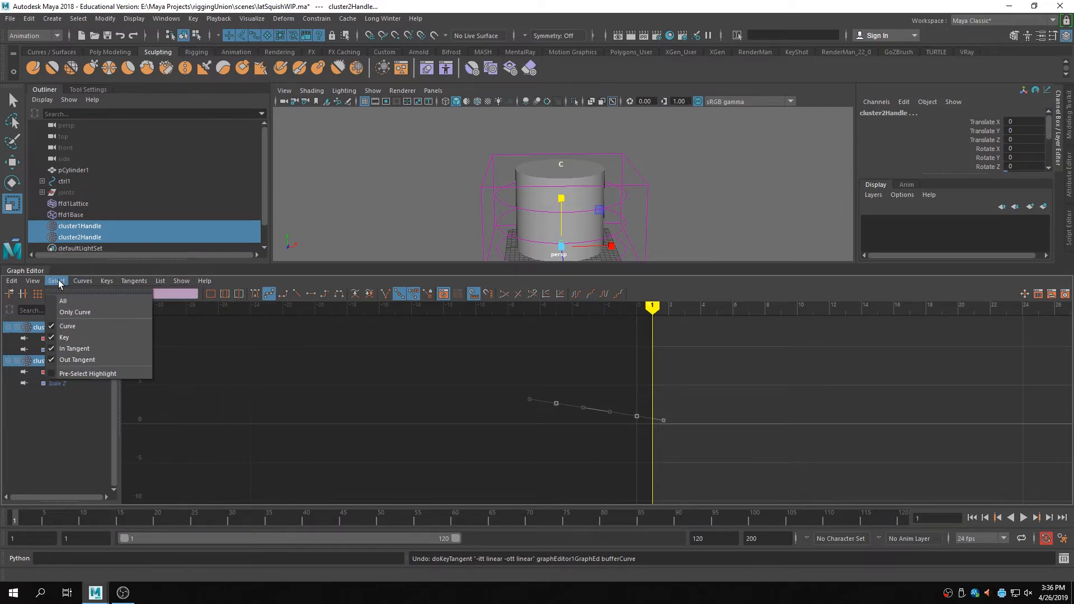
pyautogui.click(25, 431)
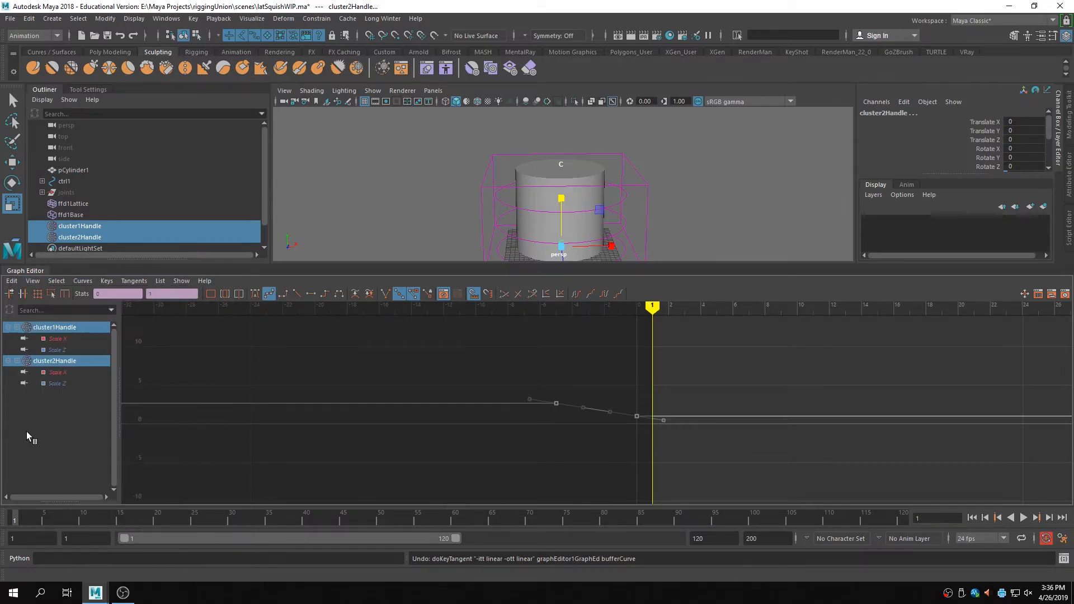
# - Set both the pre-infinity and post-infinity of the cluster scale curves to Linear
pyautogui.scroll(1, 438, 428)
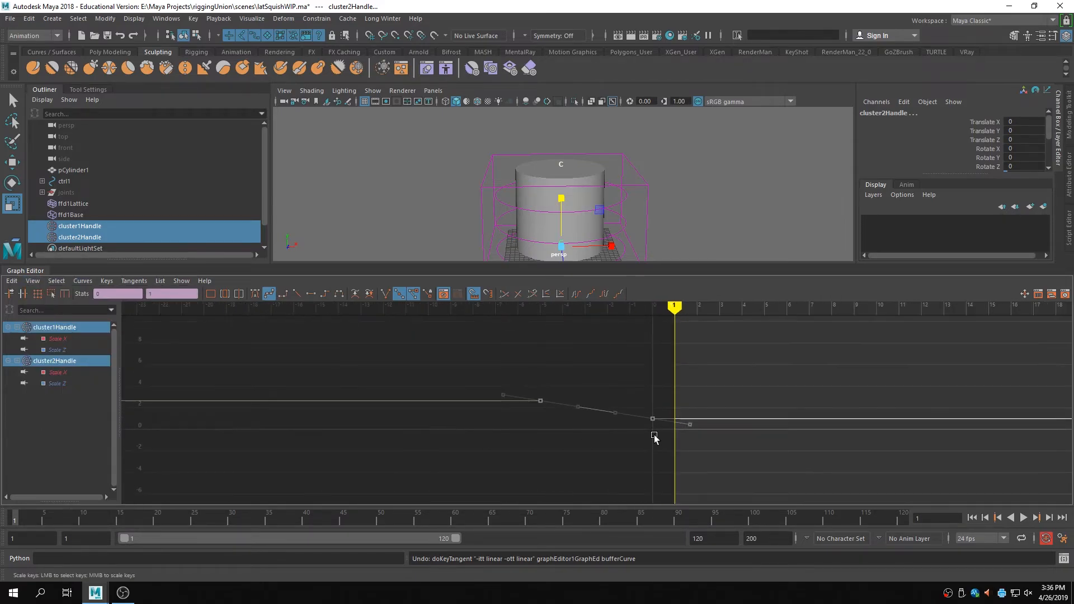
pyautogui.scroll(-3, 724, 456)
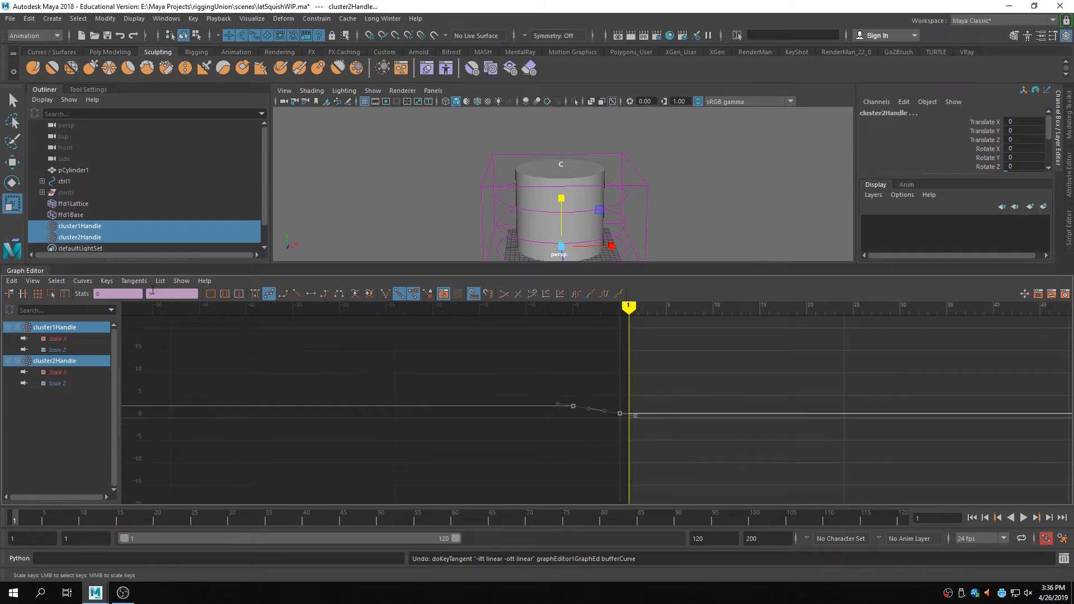
pyautogui.click(83, 281)
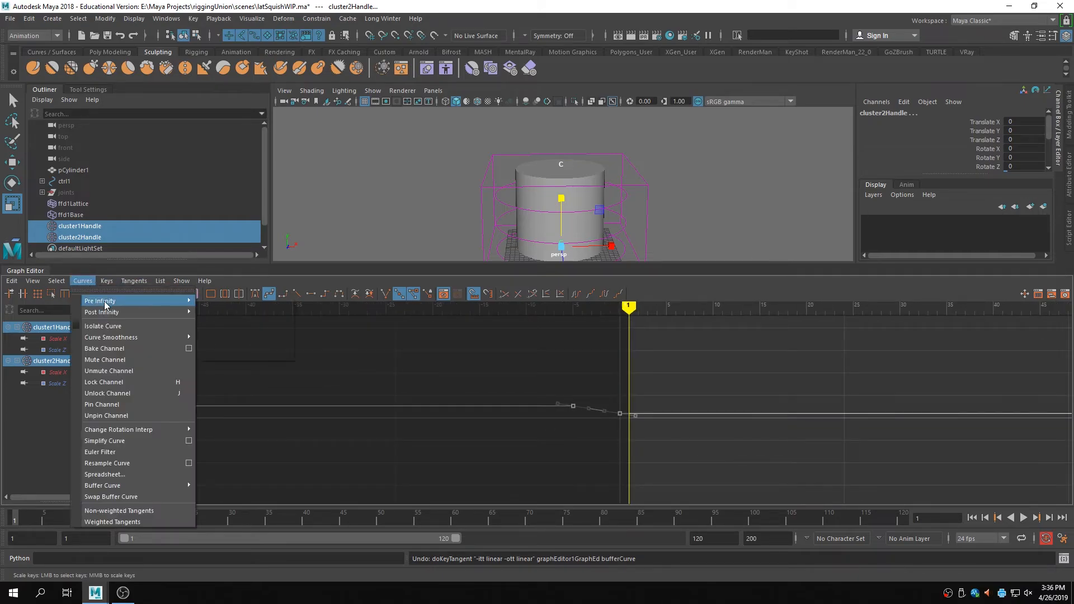
pyautogui.moveTo(168, 301)
pyautogui.click(234, 344)
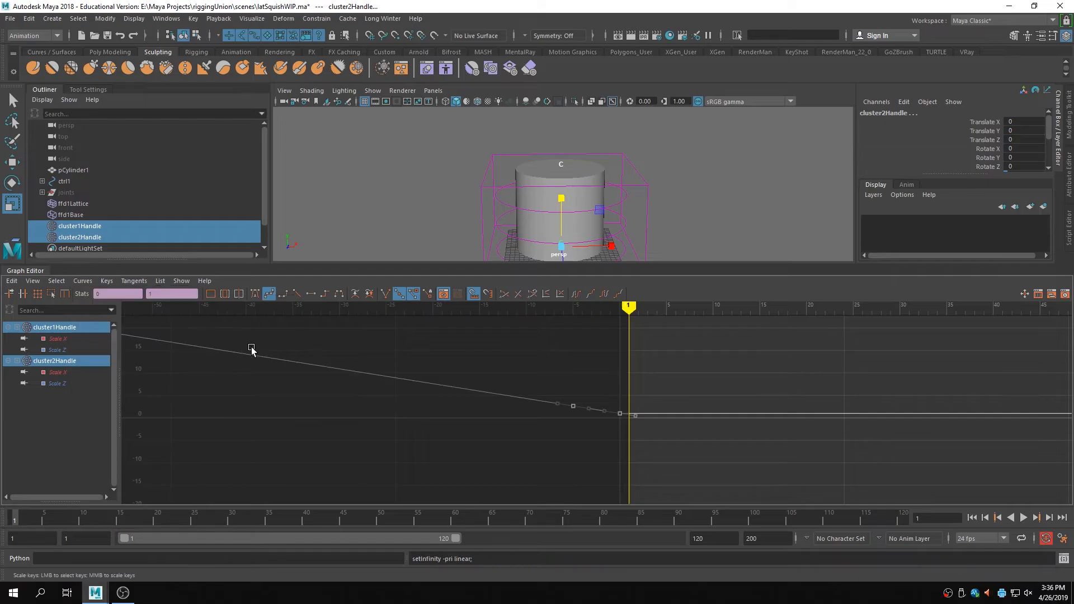
pyautogui.click(134, 281)
pyautogui.moveTo(78, 281)
pyautogui.moveTo(108, 314)
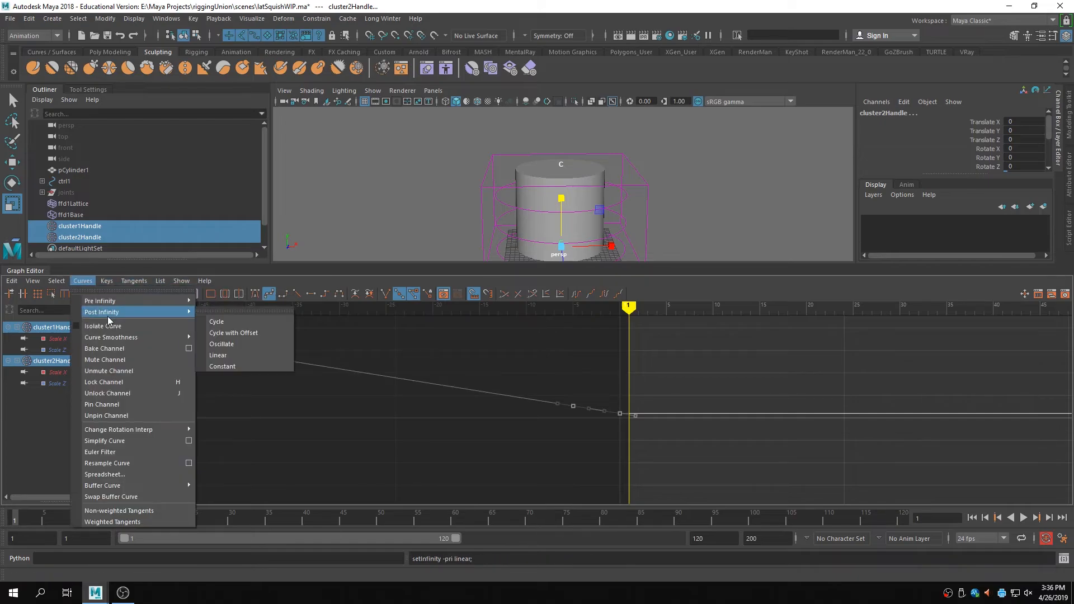
pyautogui.click(243, 355)
# - Select cluster1Handle and move it up to a Translate Y of about 0.137 to test the stretch
pyautogui.click(705, 194)
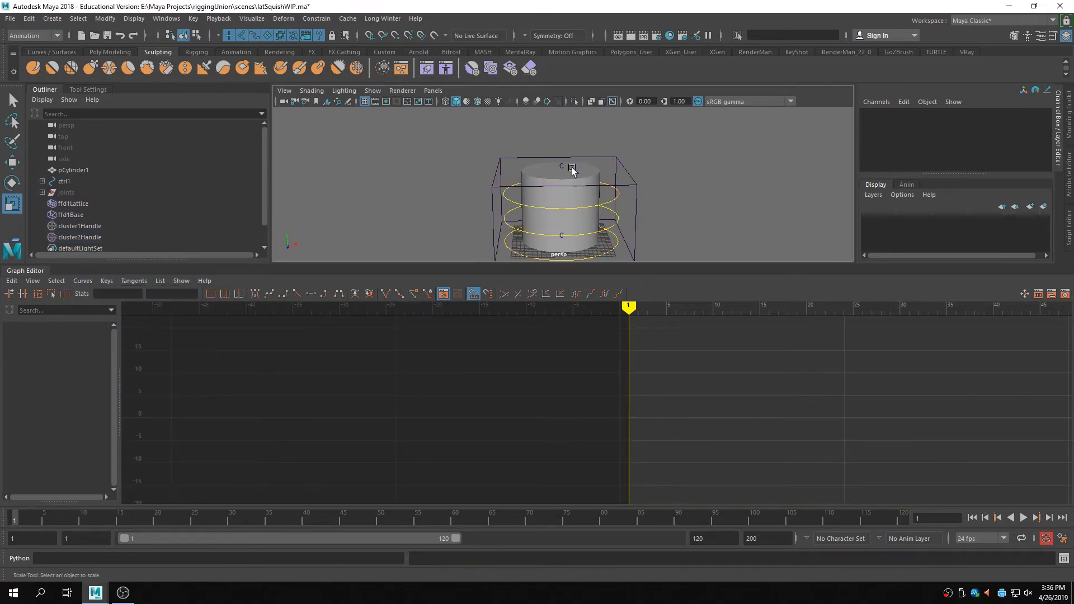
pyautogui.click(558, 166)
pyautogui.keyDown('alt'); pyautogui.moveTo(680, 190); pyautogui.dragTo(627, 193, button='right'); pyautogui.keyUp('alt')
pyautogui.keyDown('alt'); pyautogui.moveTo(628, 193); pyautogui.dragTo(622, 192); pyautogui.keyUp('alt')
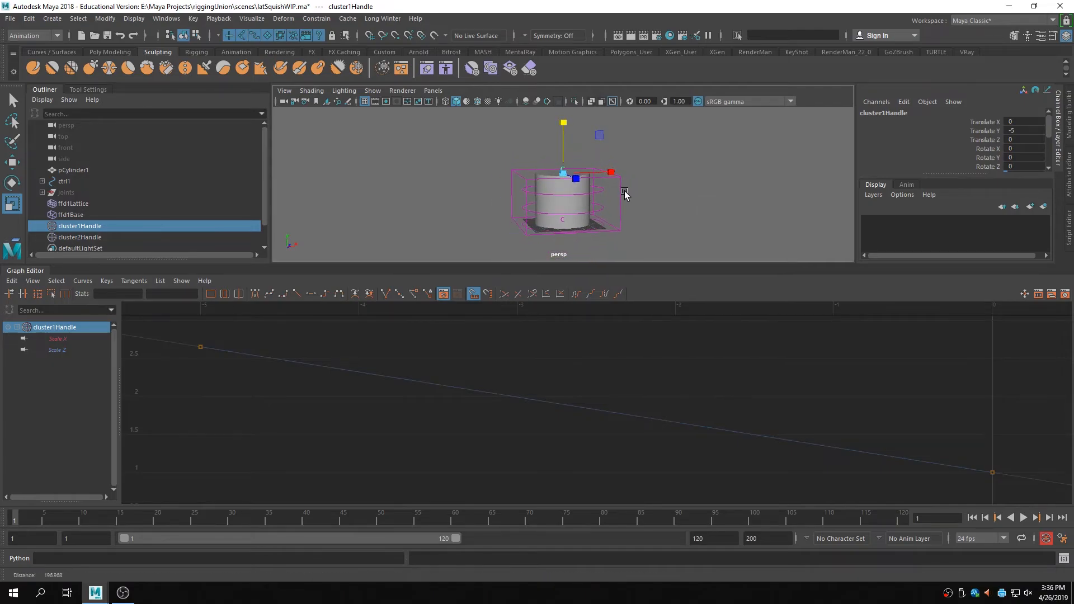
pyautogui.press('w')
pyautogui.moveTo(563, 140)
pyautogui.mouseDown()
pyautogui.moveTo(566, 115)
pyautogui.moveTo(576, 147)
pyautogui.moveTo(575, 125)
pyautogui.mouseUp()
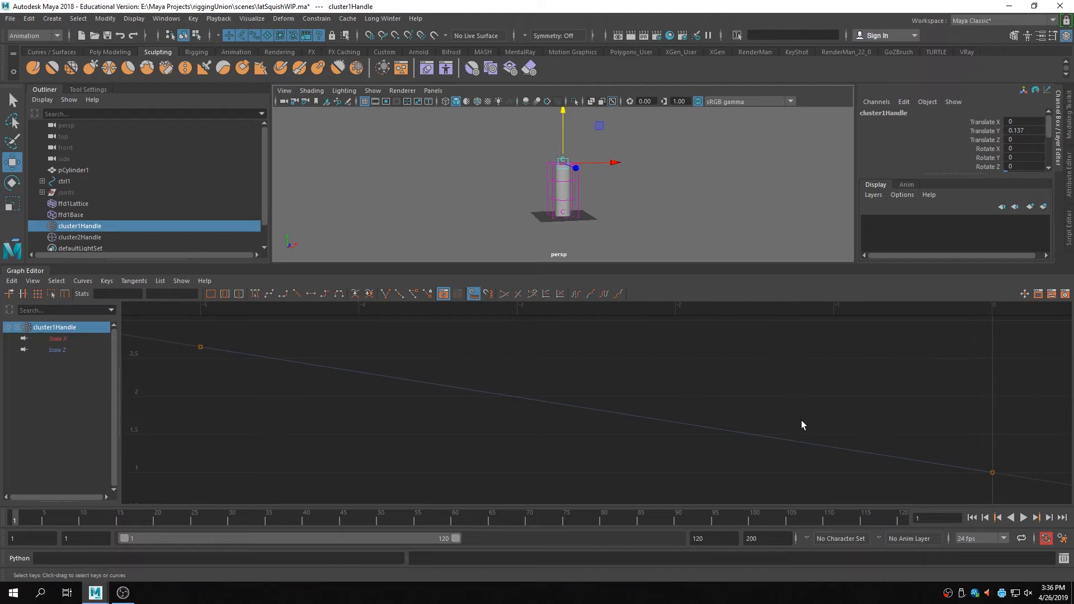
# - Show both cluster handles' scale curves and lower their keys at -5 to a value of about 1.76
pyautogui.press('a')
pyautogui.keyDown('ctrl'); pyautogui.click(78, 236); pyautogui.keyUp('ctrl')
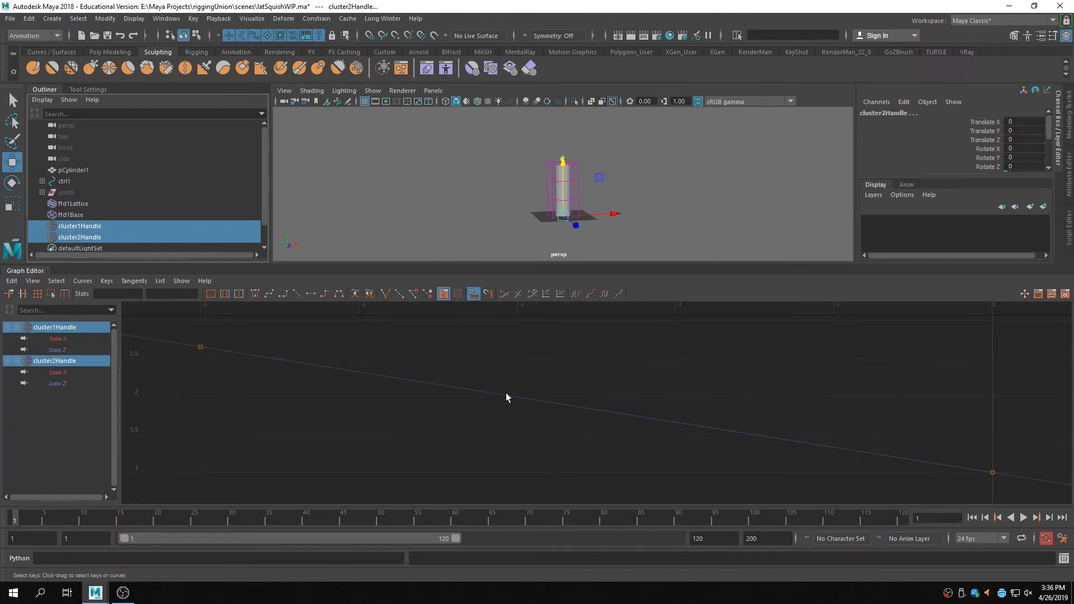
pyautogui.press('a')
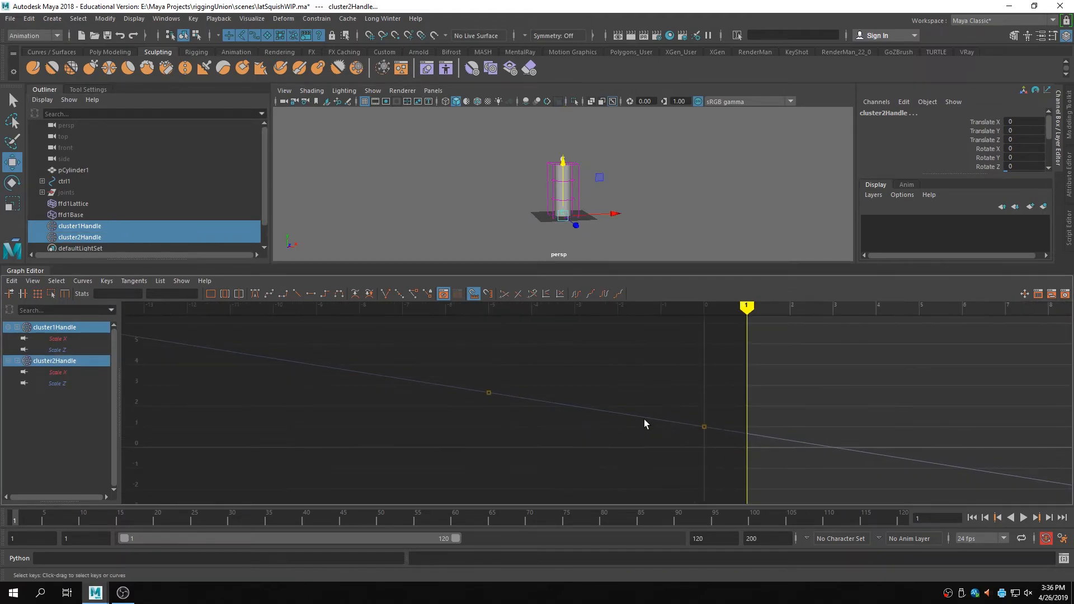
pyautogui.moveTo(445, 350); pyautogui.dragTo(539, 431)
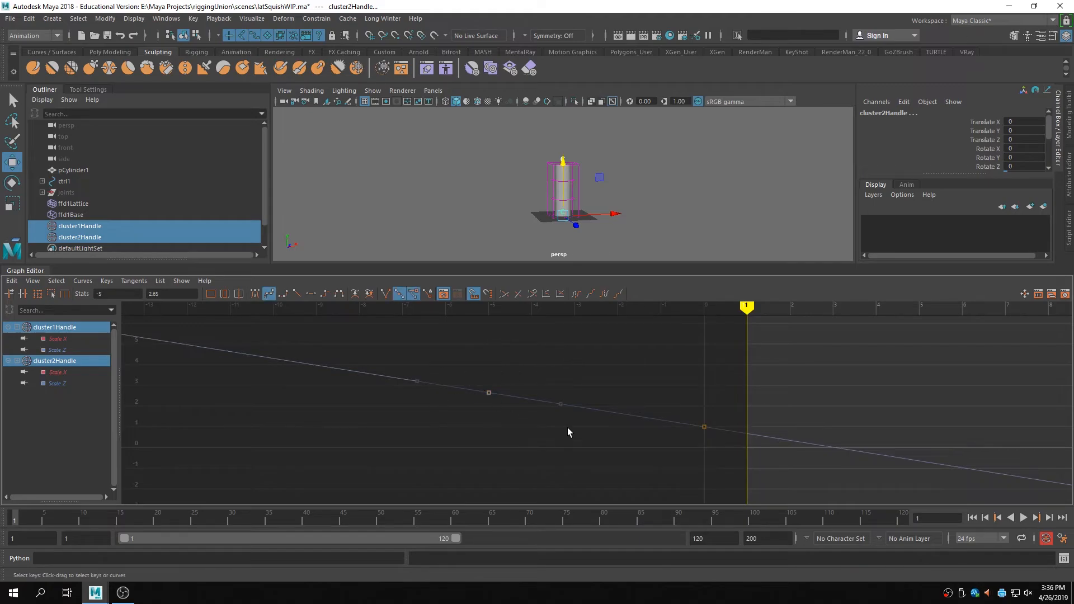
pyautogui.keyDown('alt'); pyautogui.moveTo(567, 428); pyautogui.dragTo(493, 435, button='right'); pyautogui.keyUp('alt')
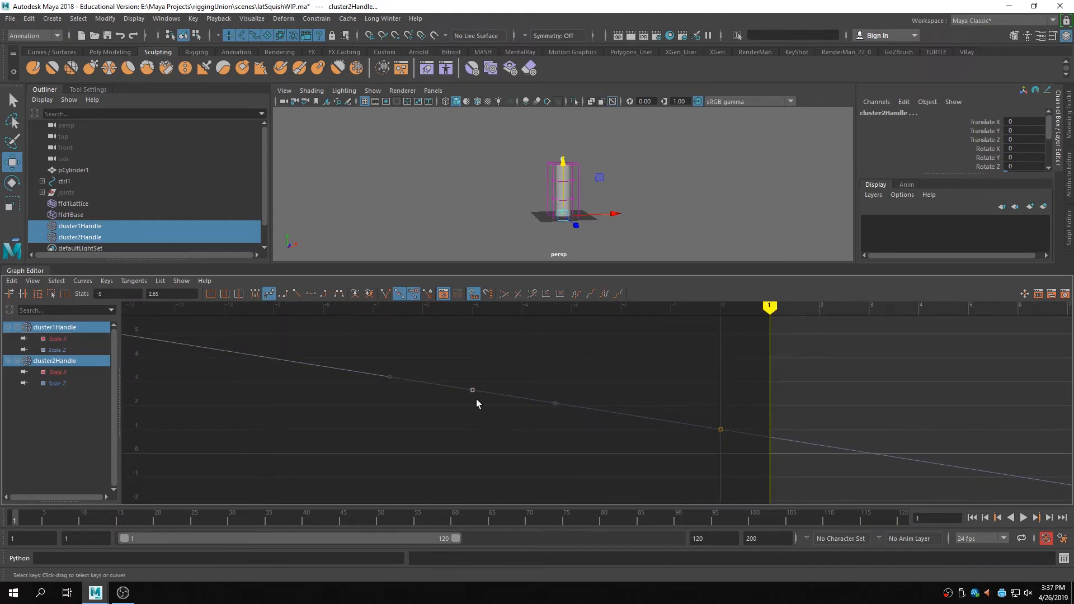
pyautogui.keyDown('shift'); pyautogui.moveTo(476, 398); pyautogui.dragTo(472, 422, button='middle'); pyautogui.keyUp('shift')
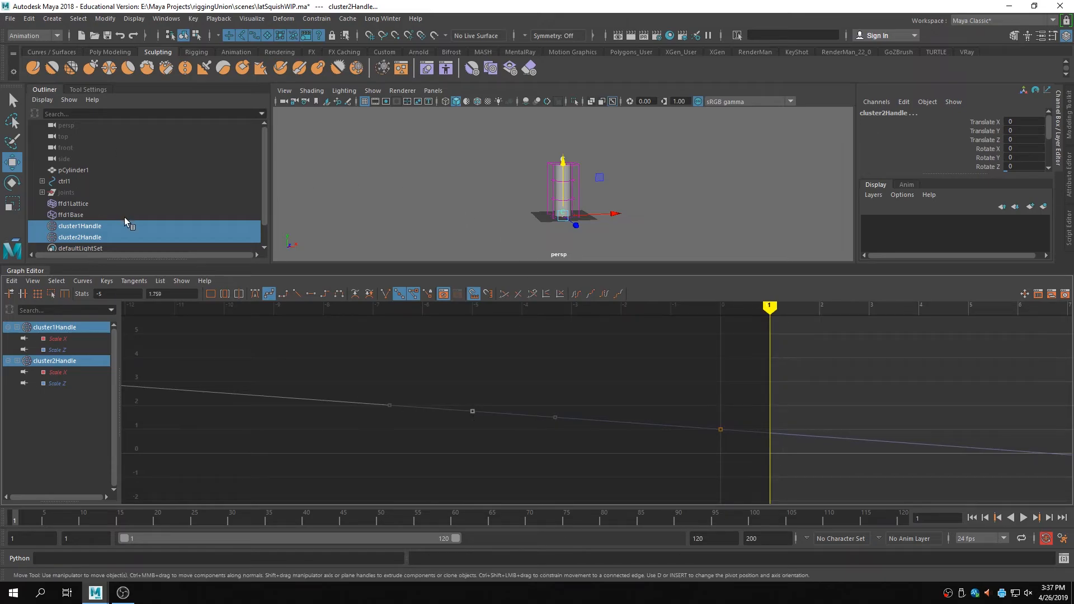
# - Test the squash by moving cluster1Handle to a Translate Y of about -2.5, and reset its Translate Y to 0
pyautogui.click(125, 223)
pyautogui.moveTo(563, 120); pyautogui.dragTo(573, 141)
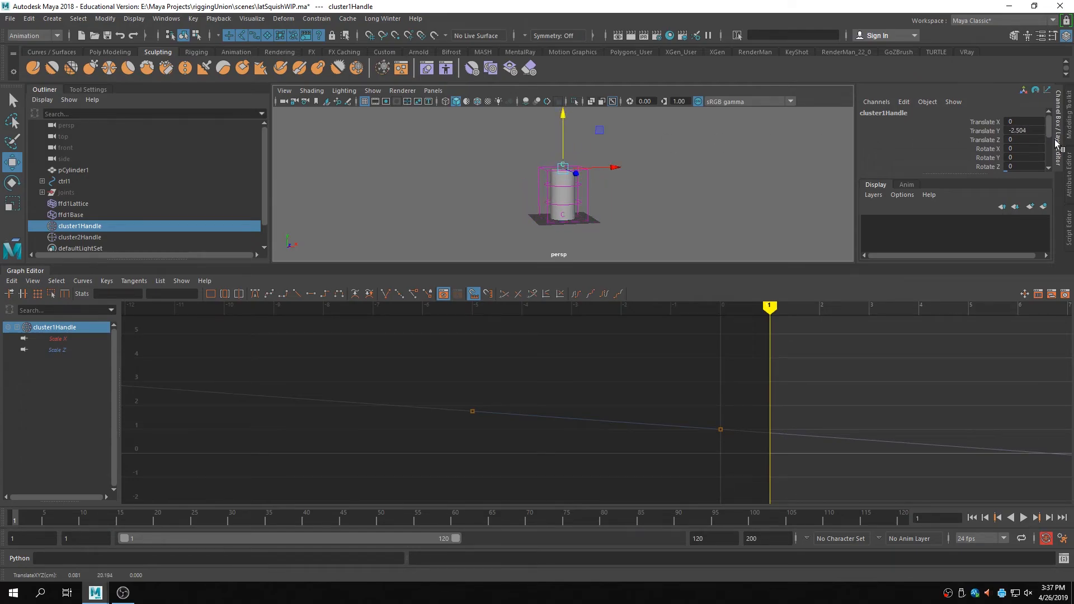
pyautogui.doubleClick(1029, 131)
pyautogui.write('0')
pyautogui.press('Return')
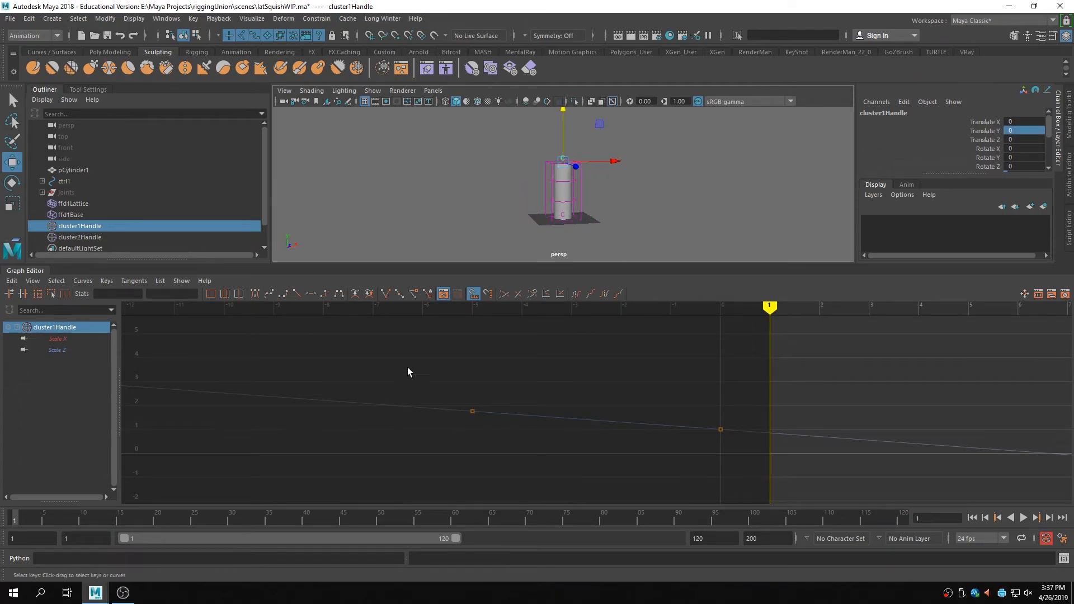
# - Check the value of cluster1Handle's scale keys at -5, and collapse the Graph Editor with nothing left selected
pyautogui.moveTo(408, 372); pyautogui.dragTo(487, 425)
pyautogui.click(174, 293)
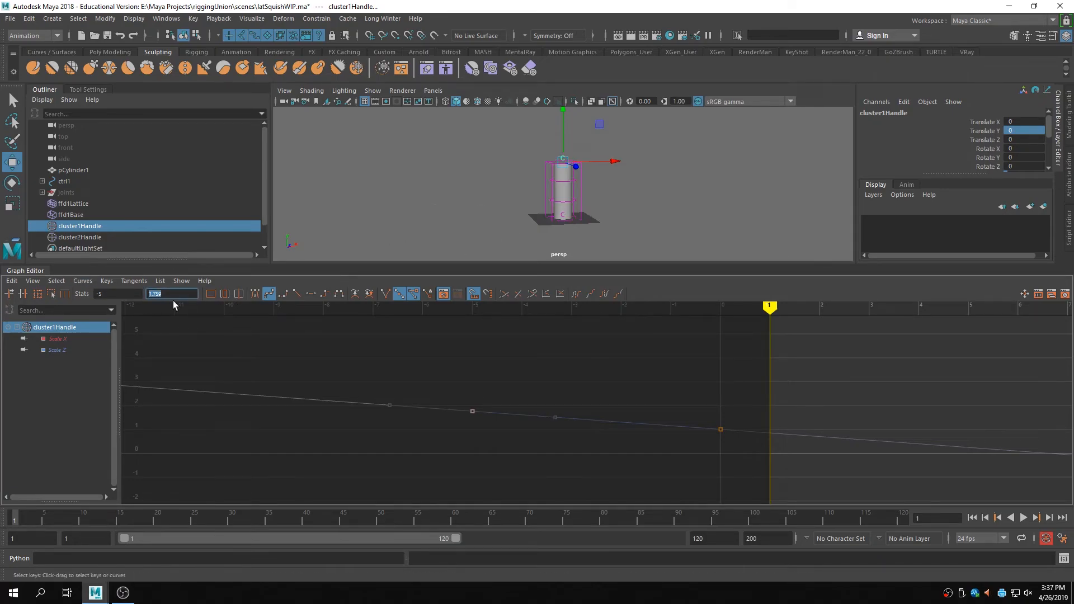
pyautogui.click(29, 269)
pyautogui.click(488, 289)
pyautogui.press('f')
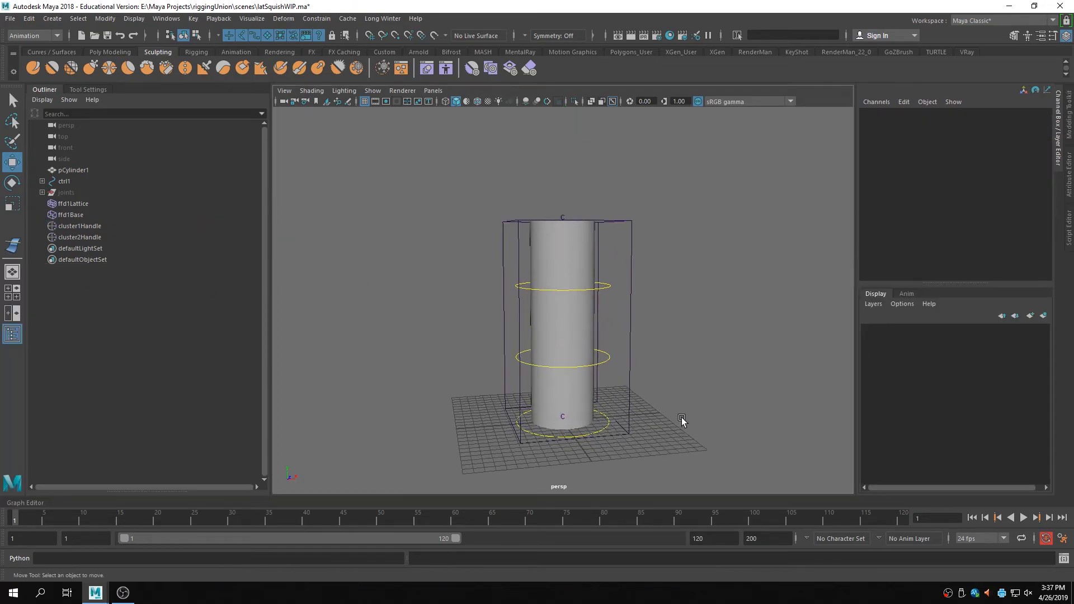
# - Open Set Driven Key with cluster2Handle as the driver and both cluster handles as driven objects
pyautogui.click(82, 238)
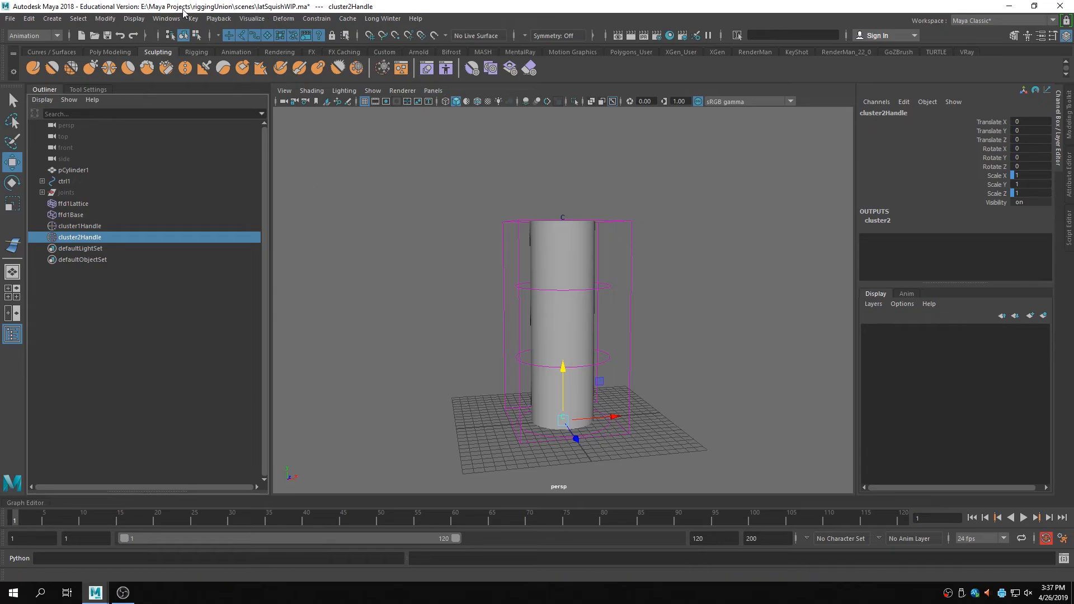
pyautogui.click(193, 19)
pyautogui.moveTo(247, 114)
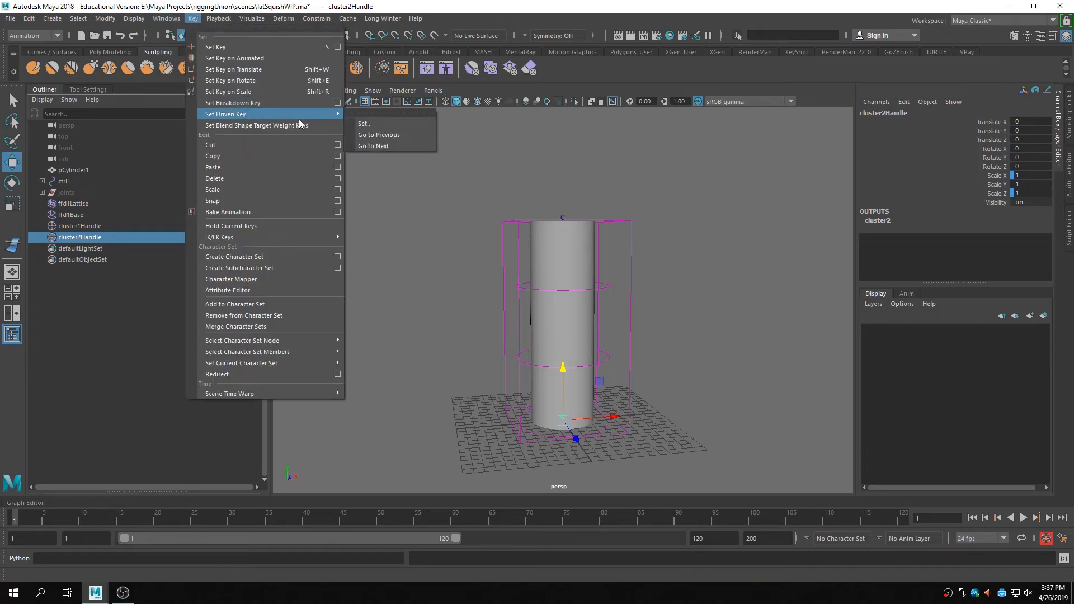
pyautogui.click(399, 124)
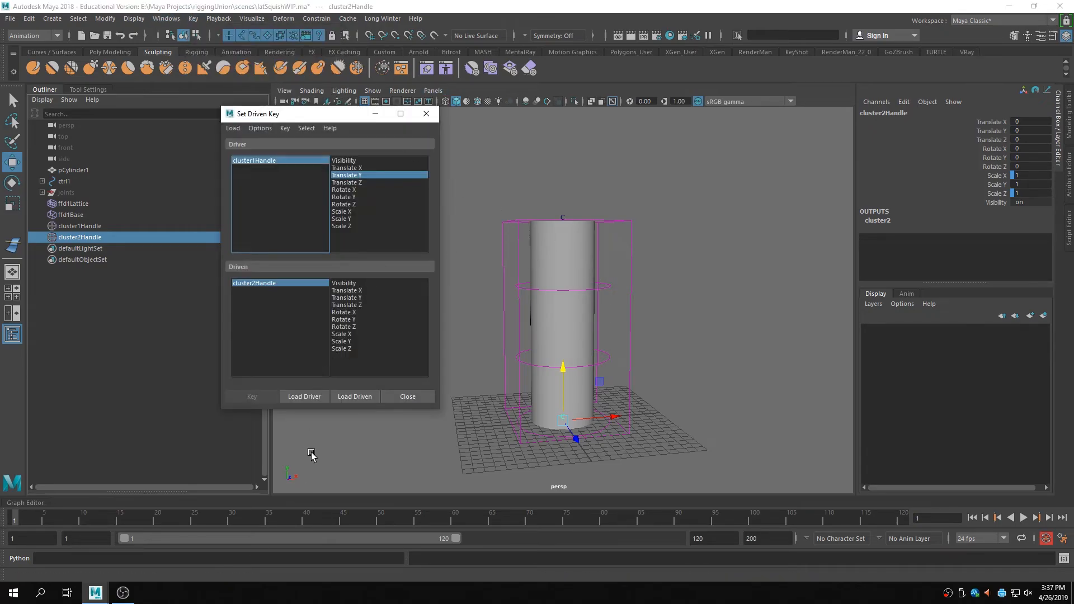
pyautogui.click(307, 398)
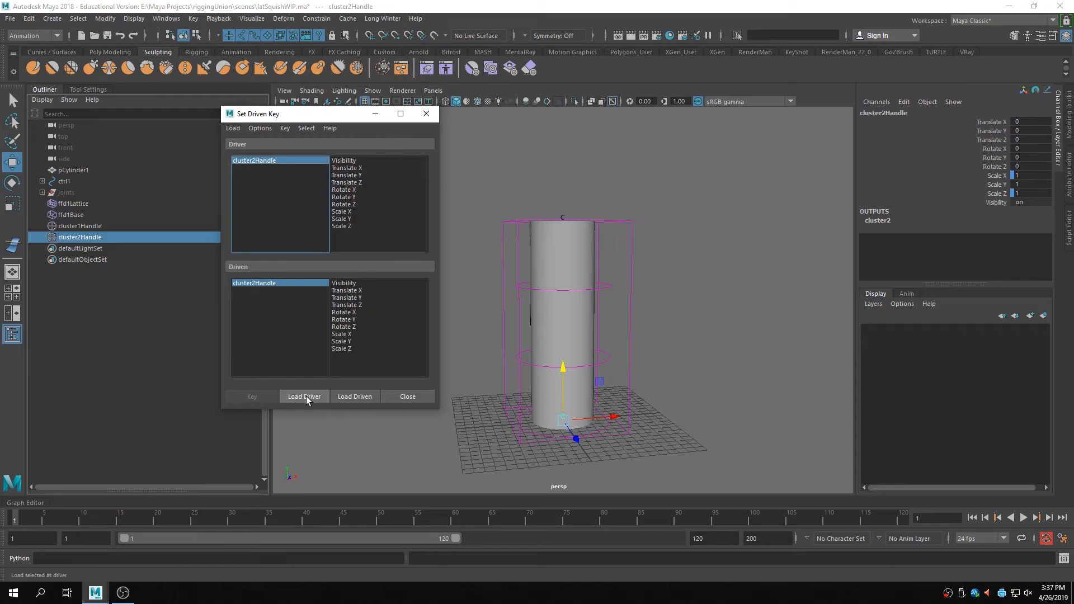
pyautogui.keyDown('ctrl'); pyautogui.click(90, 226); pyautogui.keyUp('ctrl')
pyautogui.click(356, 396)
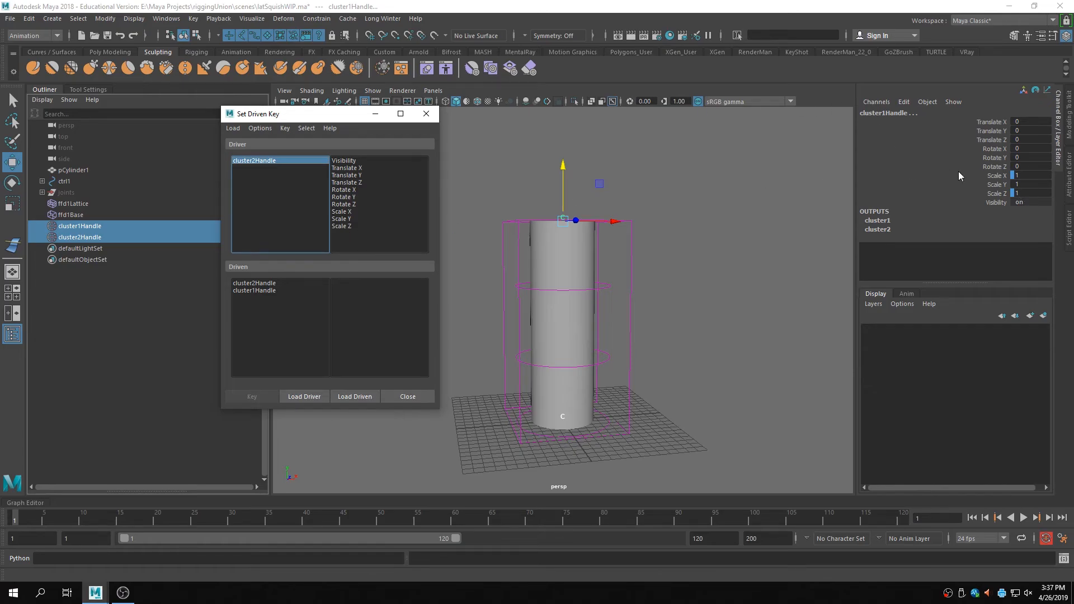
# - Key Scale X and Scale Z of both cluster handles against cluster2Handle's Translate Y at the rest pose
pyautogui.click(258, 283)
pyautogui.keyDown('ctrl'); pyautogui.click(262, 291); pyautogui.keyUp('ctrl')
pyautogui.click(345, 335)
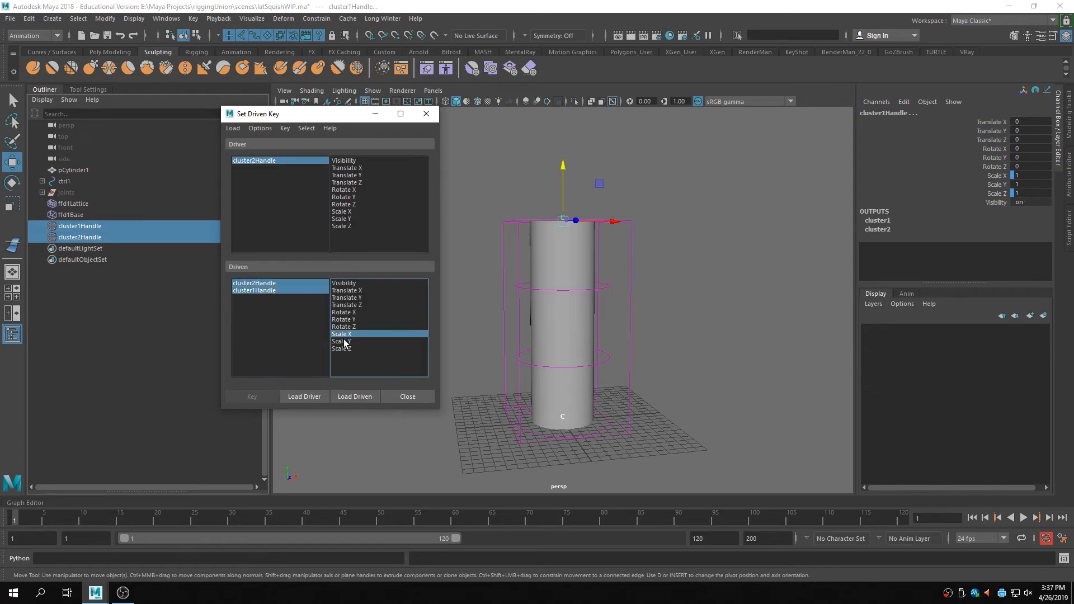
pyautogui.keyDown('ctrl'); pyautogui.click(349, 349); pyautogui.keyUp('ctrl')
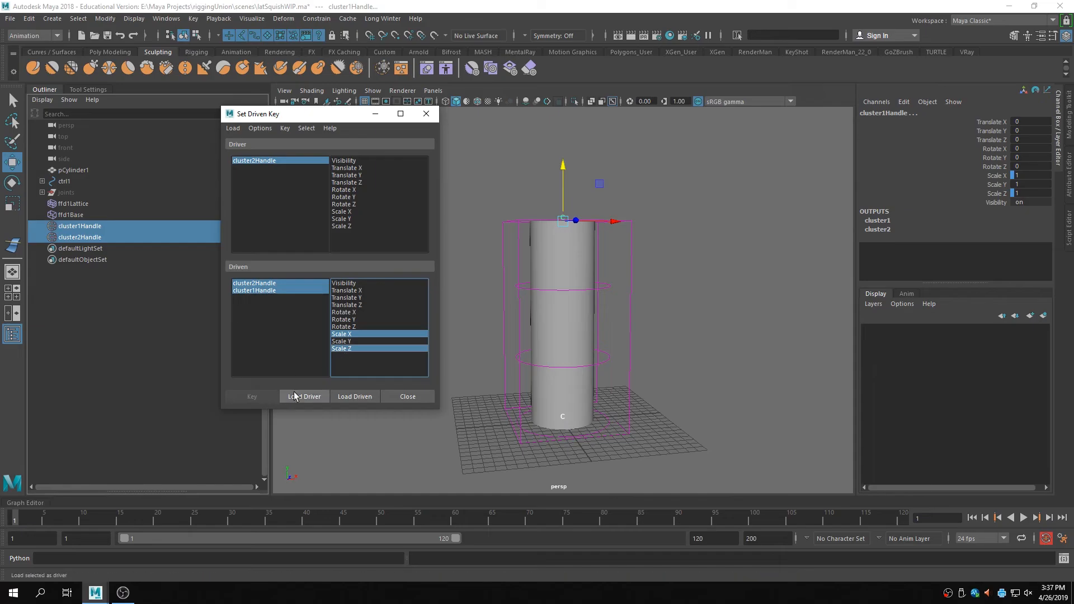
pyautogui.click(351, 176)
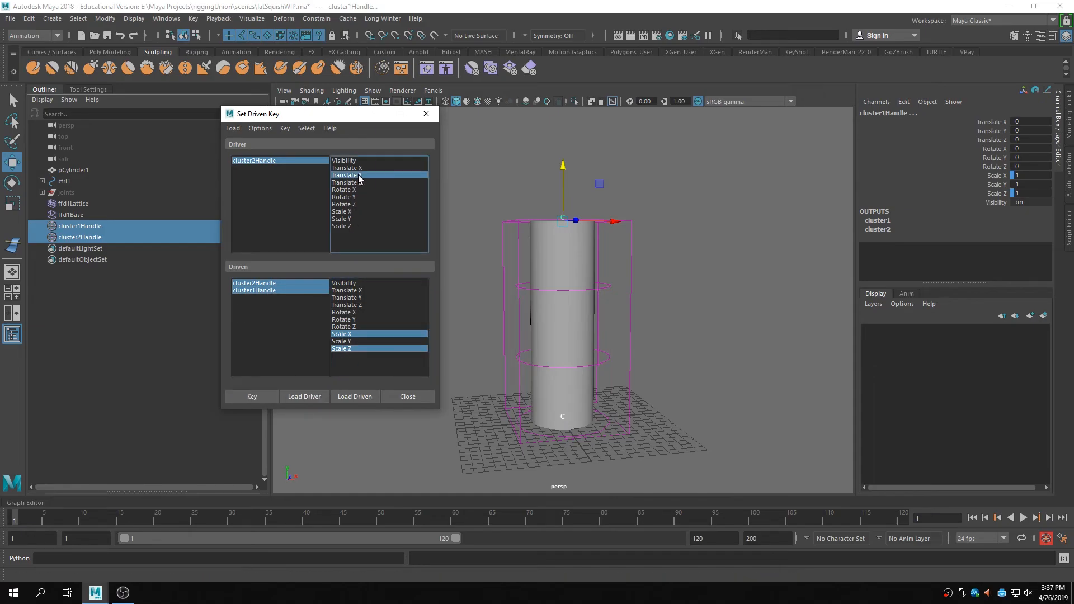
pyautogui.click(253, 397)
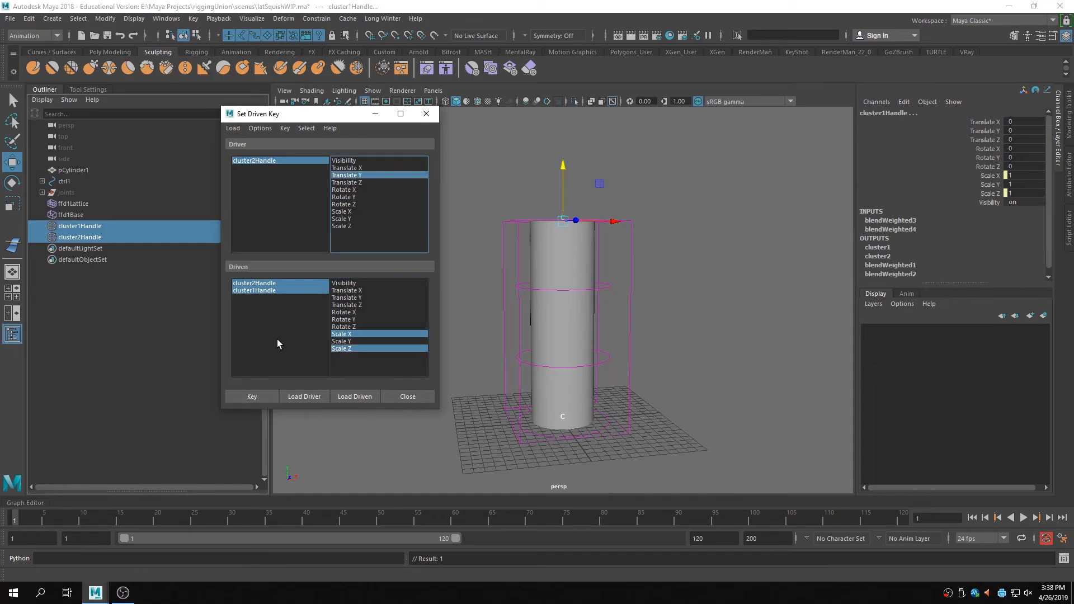
# - Select cluster2Handle as the driver and set its Translate Y to 5 for the squashed pose
pyautogui.click(290, 160)
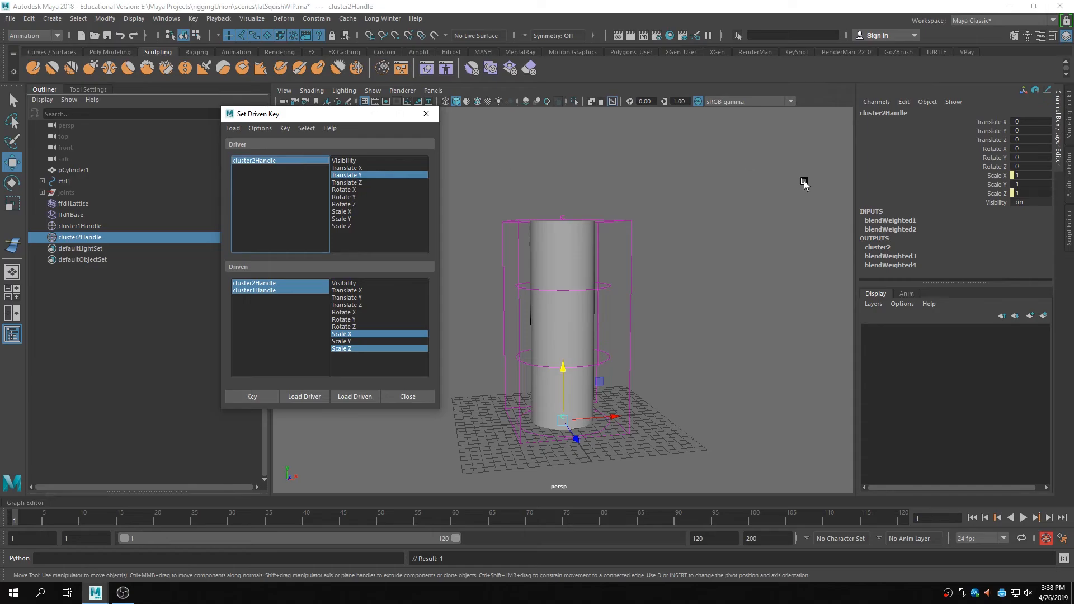
pyautogui.doubleClick(1027, 130)
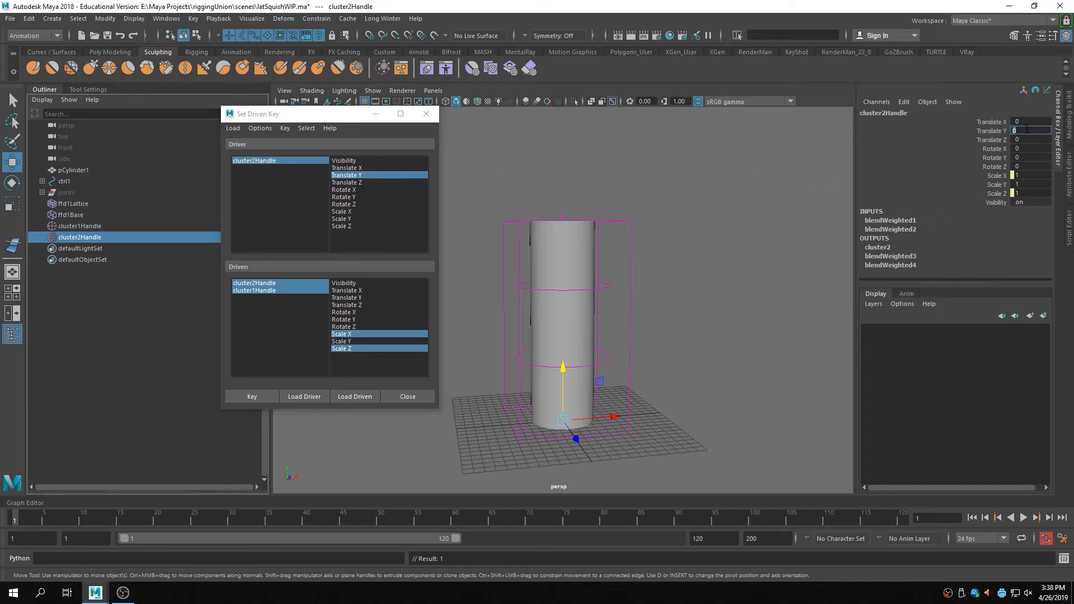
pyautogui.write('5')
pyautogui.press('Return')
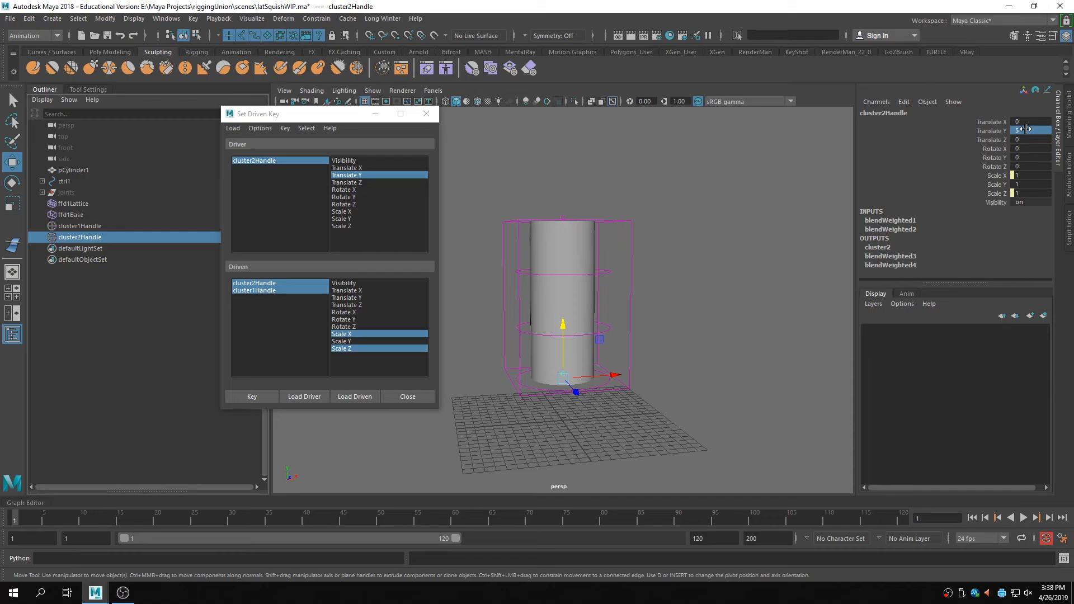
# - Set both cluster handles' Scale X and Scale Z to 1.759, key them against cluster2Handle's Translate Y, and close Set Driven Key
pyautogui.click(277, 285)
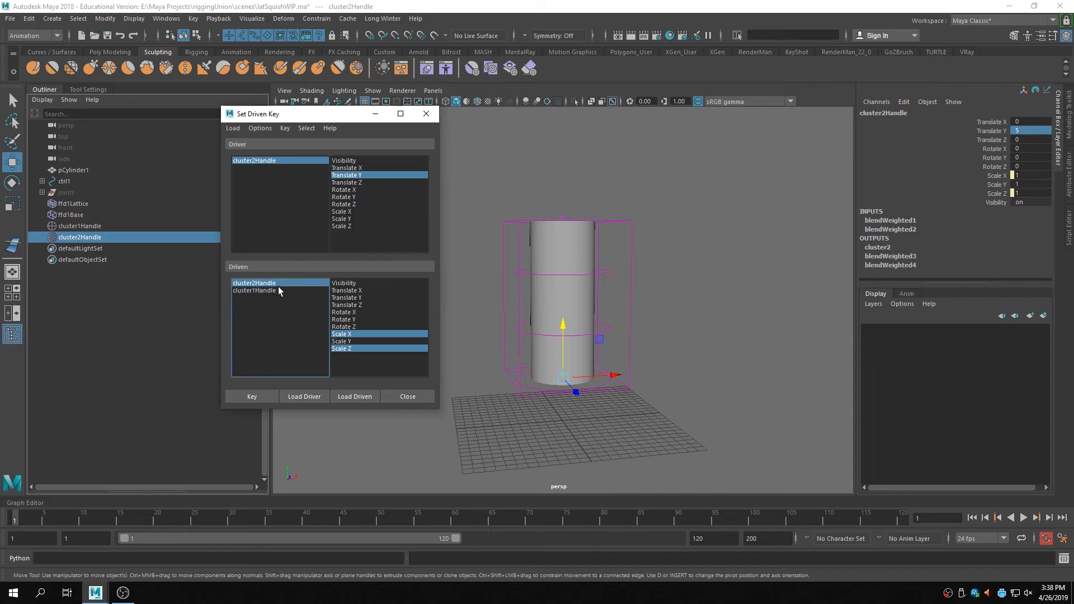
pyautogui.keyDown('ctrl'); pyautogui.click(277, 287); pyautogui.keyUp('ctrl')
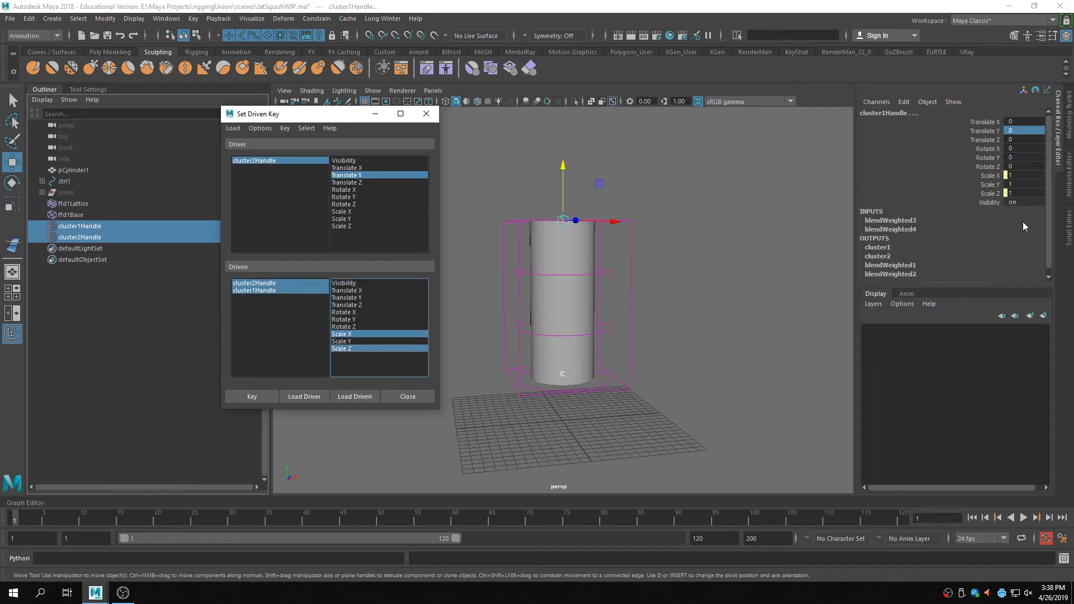
pyautogui.doubleClick(1023, 175)
pyautogui.write('1.759')
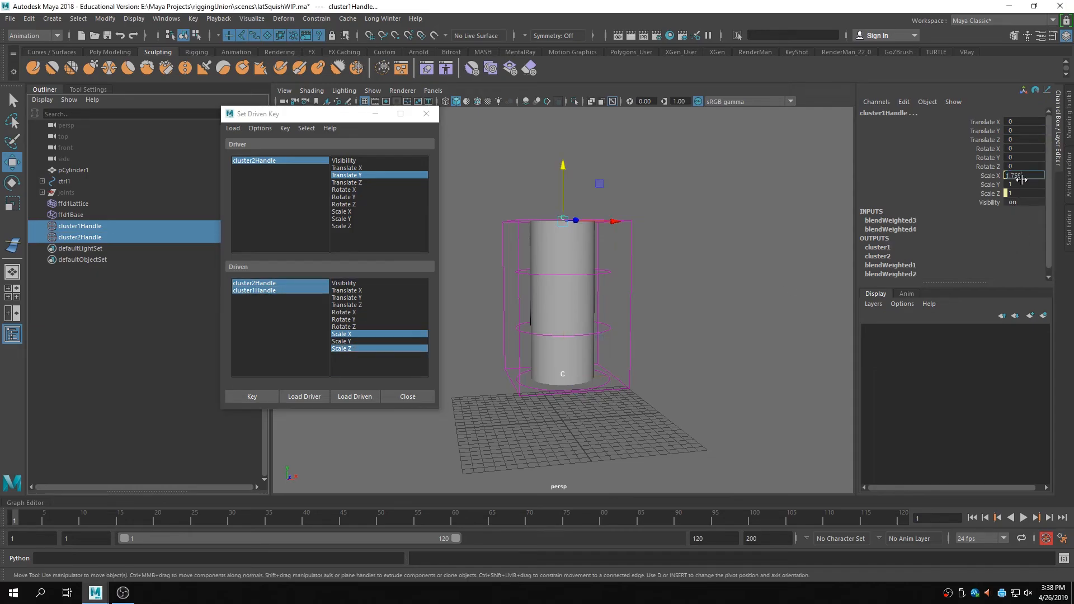
pyautogui.doubleClick(1022, 194)
pyautogui.write('1.759')
pyautogui.press('Return')
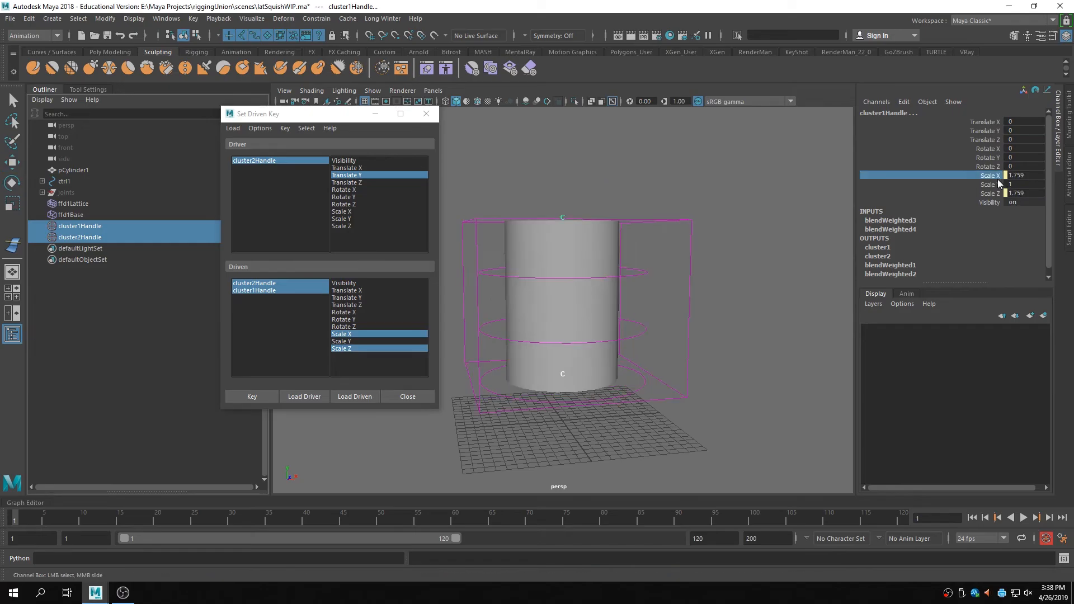
pyautogui.click(252, 397)
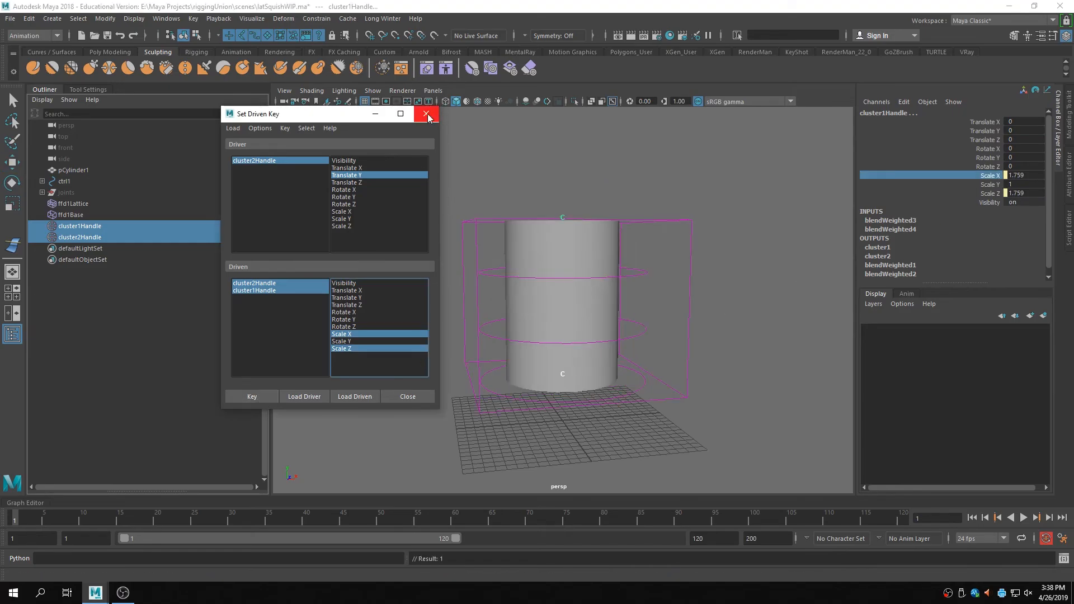
pyautogui.click(425, 114)
pyautogui.click(475, 161)
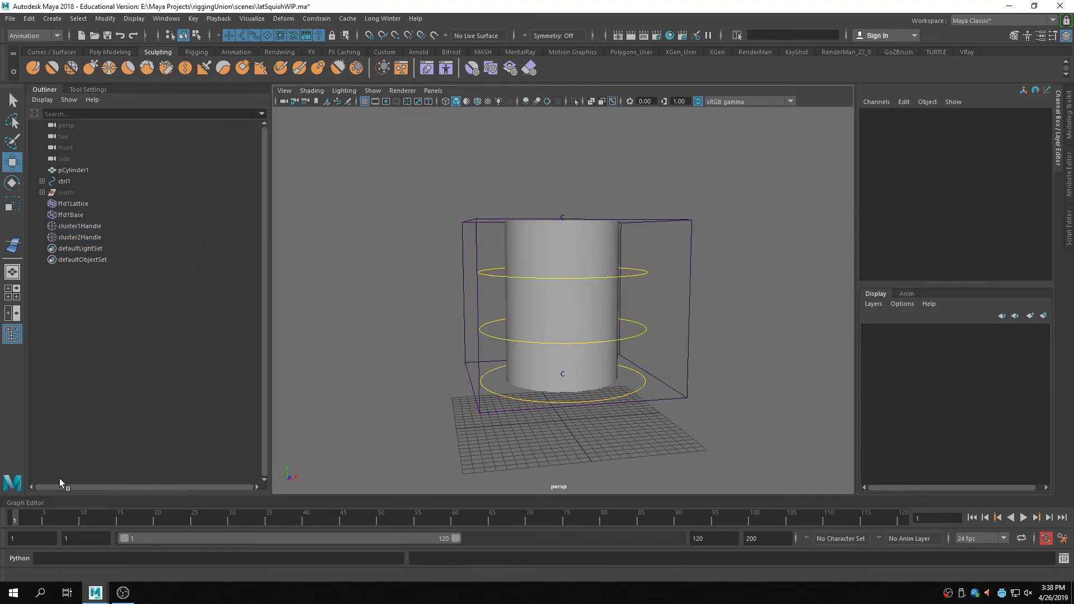
# - Show both cluster handles' curves in the Graph Editor and give the newly driven scale keys Spline tangents
pyautogui.moveTo(30, 497); pyautogui.dragTo(91, 237)
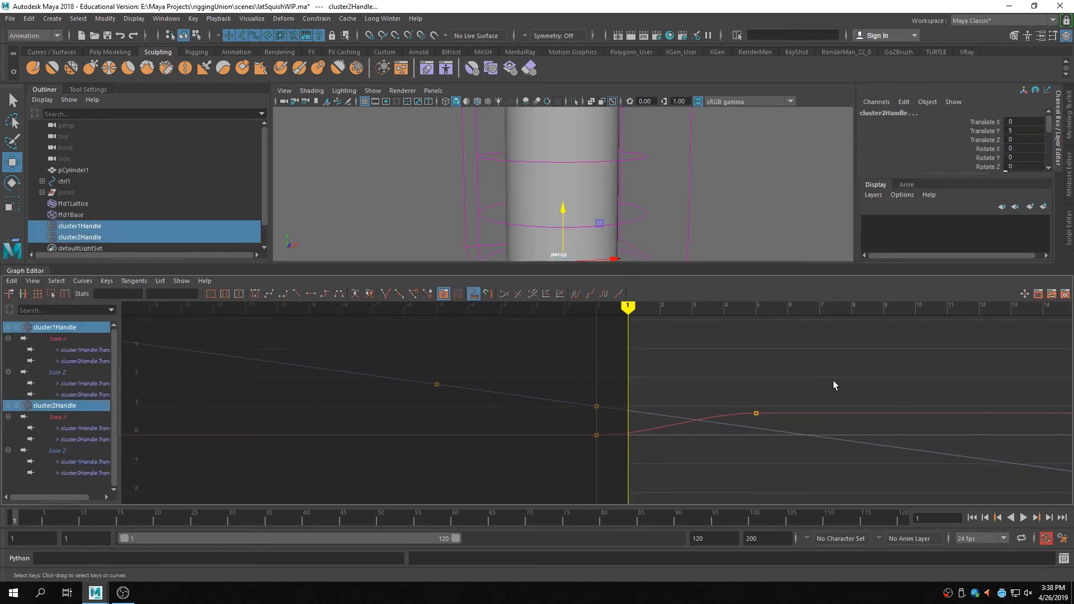
pyautogui.moveTo(777, 399); pyautogui.dragTo(576, 473)
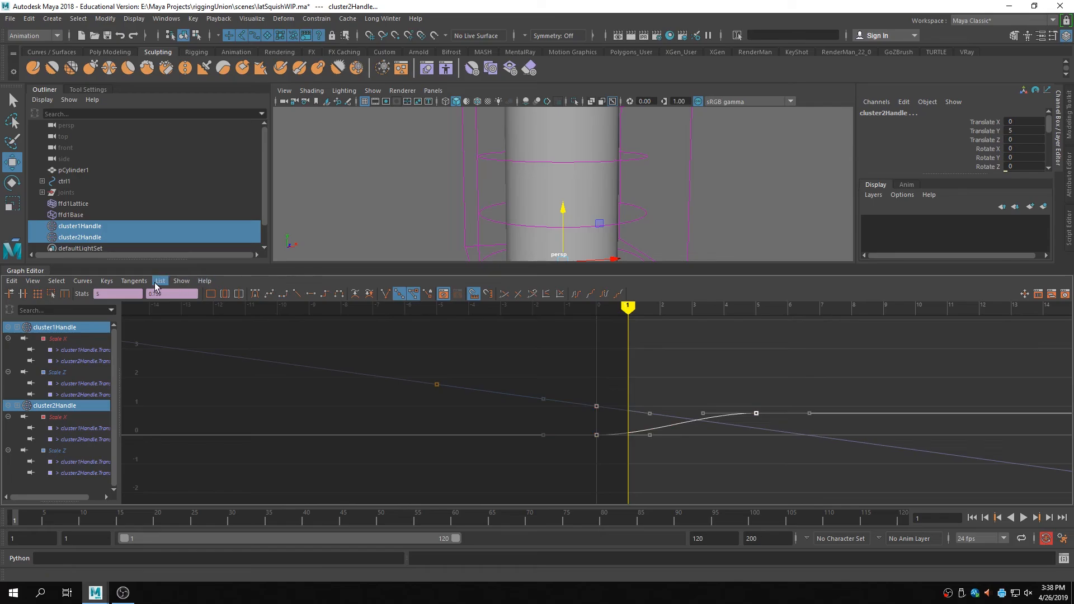
pyautogui.click(135, 280)
pyautogui.click(152, 311)
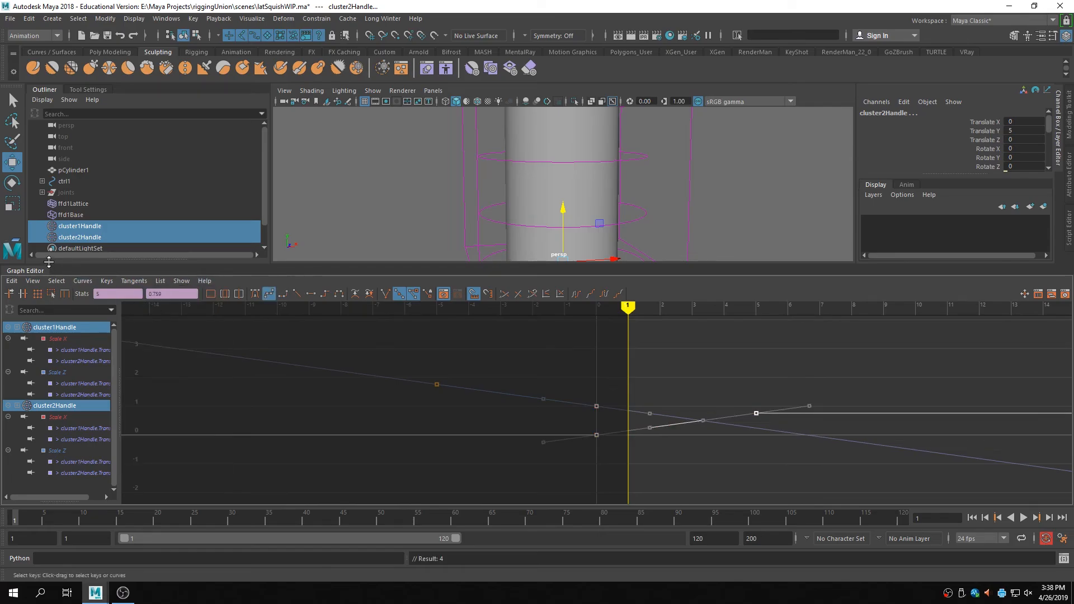
# - Set the new scale curves' pre and post infinity to Linear, and collapse the Graph Editor with nothing left selected
pyautogui.click(82, 280)
pyautogui.moveTo(112, 302)
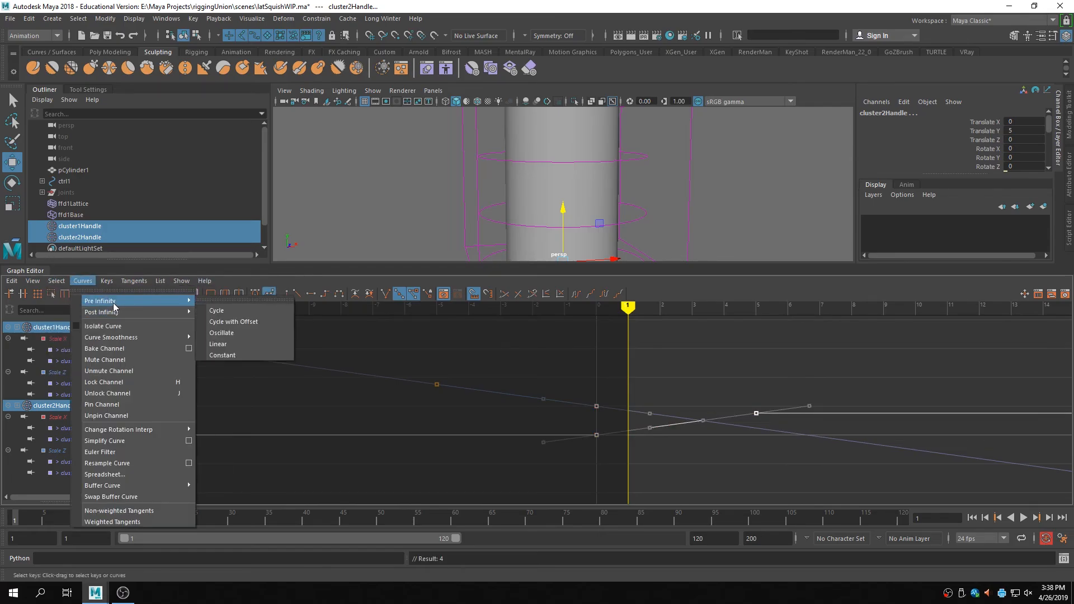
pyautogui.click(249, 344)
pyautogui.click(84, 282)
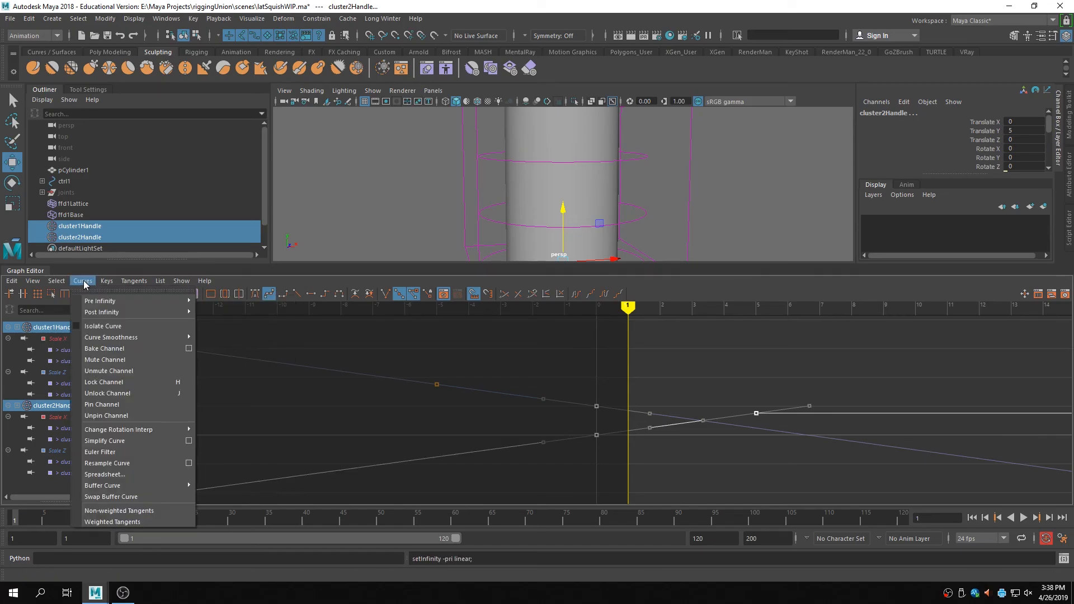
pyautogui.moveTo(112, 311)
pyautogui.click(239, 355)
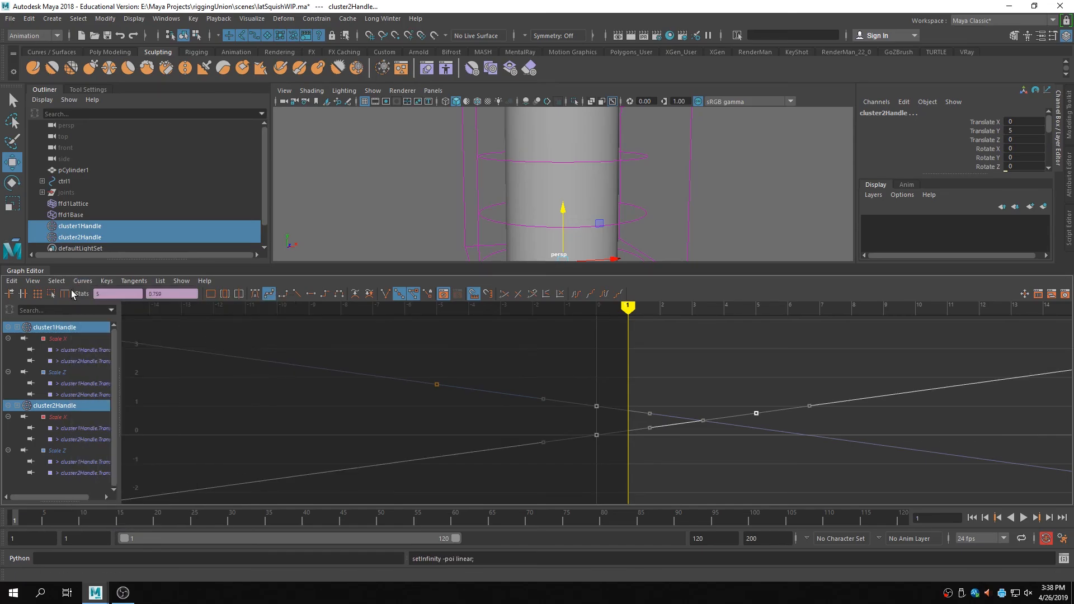
pyautogui.click(20, 271)
pyautogui.click(489, 307)
pyautogui.keyDown('alt'); pyautogui.moveTo(467, 407); pyautogui.dragTo(457, 405); pyautogui.keyUp('alt')
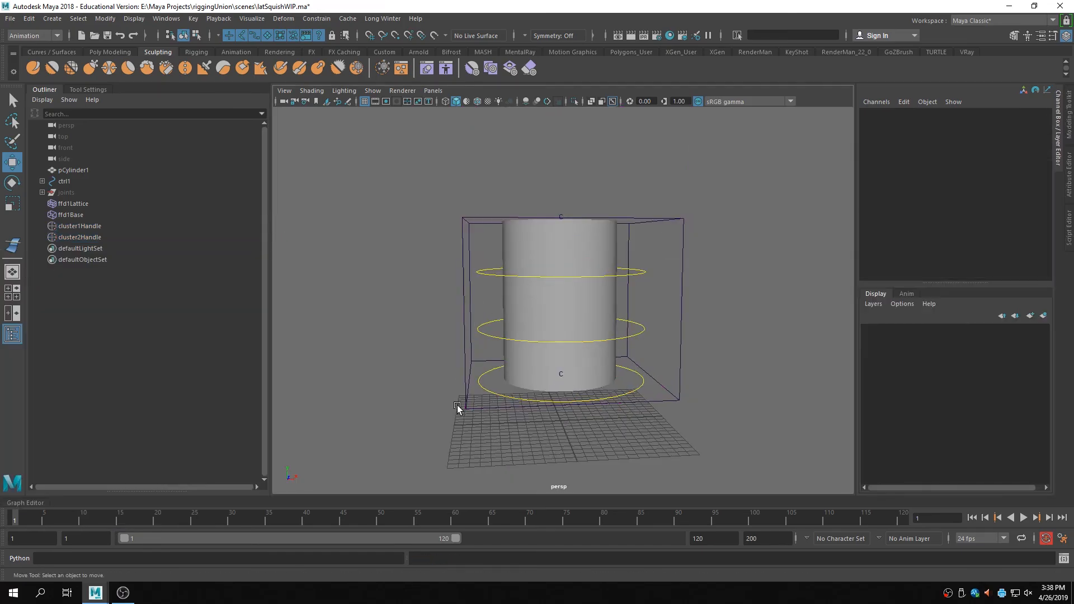
# - Test the rig by moving both clusters, leaving cluster1Handle at about -8.3, -4.1, -0.7 and cluster2Handle at about -9.9, -1.7, -0.6
pyautogui.click(79, 237)
pyautogui.scroll(-3, 559, 369)
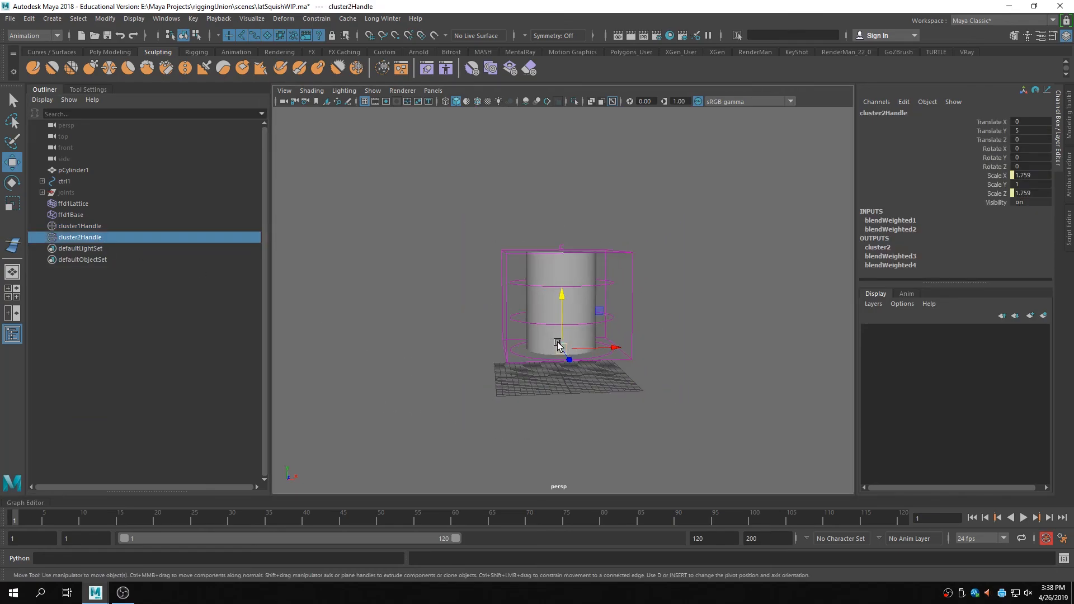
pyautogui.moveTo(559, 343); pyautogui.dragTo(632, 371)
pyautogui.click(84, 226)
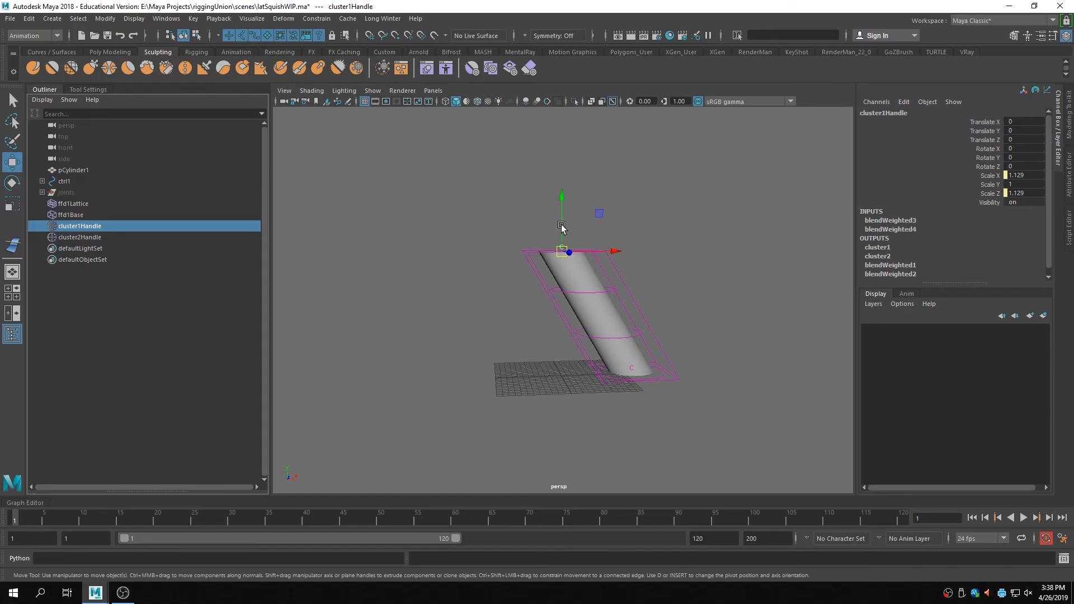
pyautogui.moveTo(561, 248); pyautogui.dragTo(515, 271)
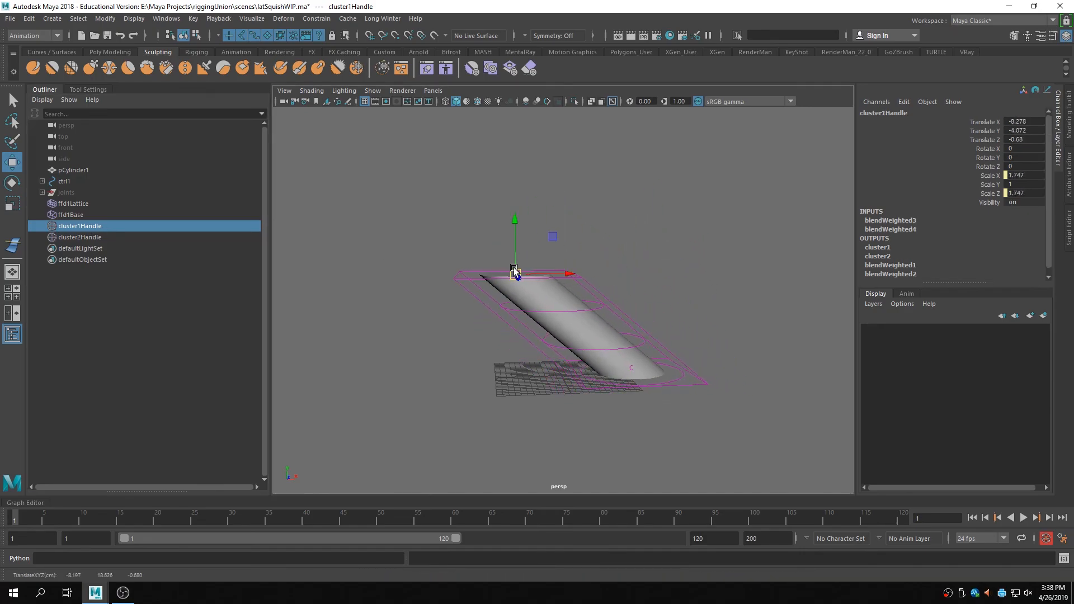
pyautogui.click(93, 238)
pyautogui.moveTo(633, 372); pyautogui.dragTo(510, 391)
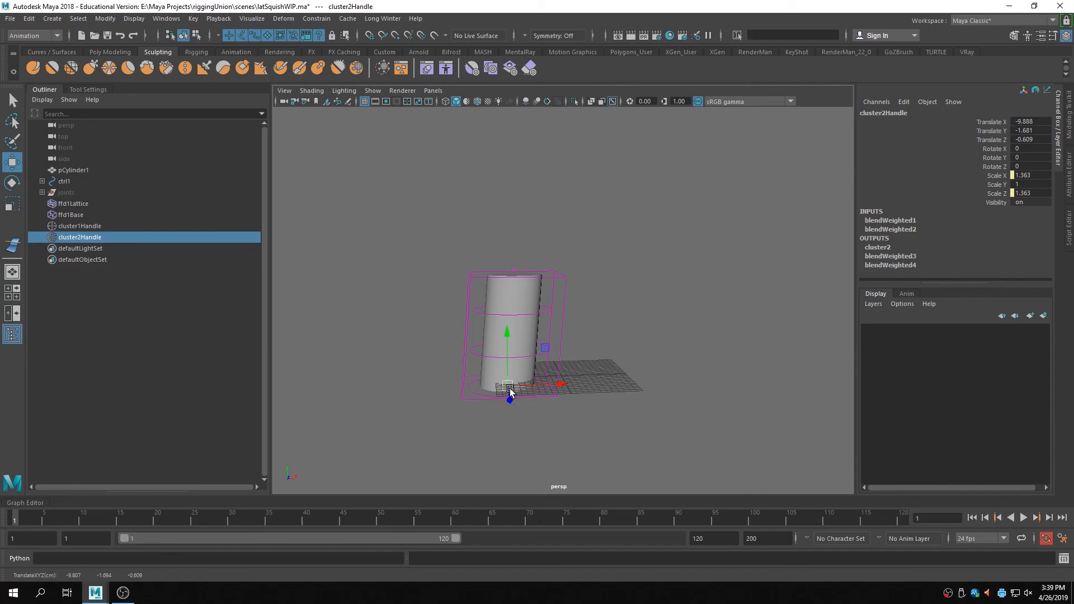
# - Open Set Driven Key with cluster2Handle loaded as the driven object, and close it without keying
pyautogui.click(193, 22)
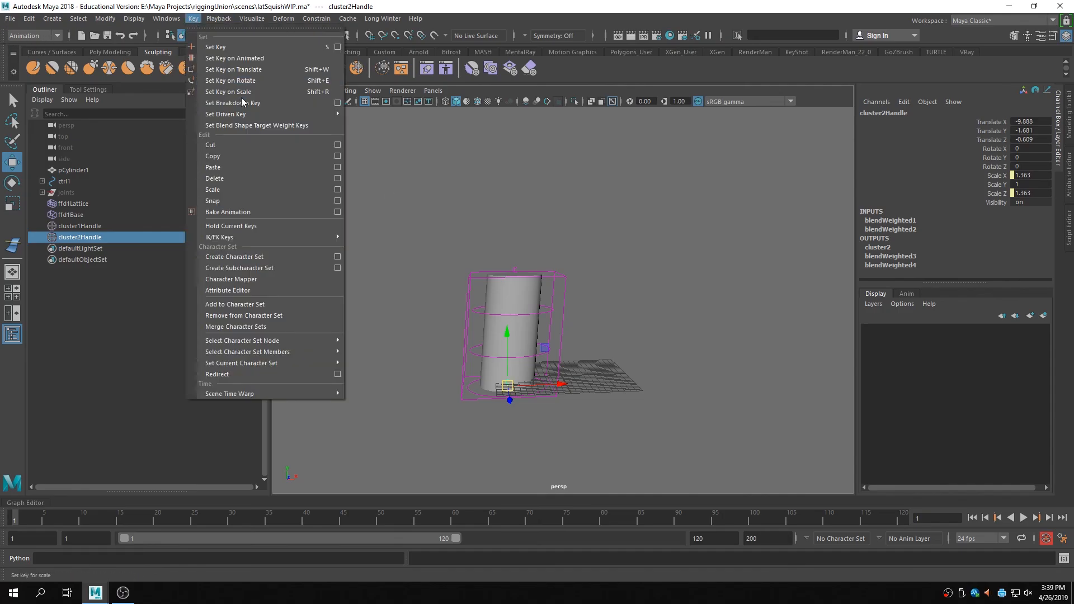
pyautogui.moveTo(253, 116)
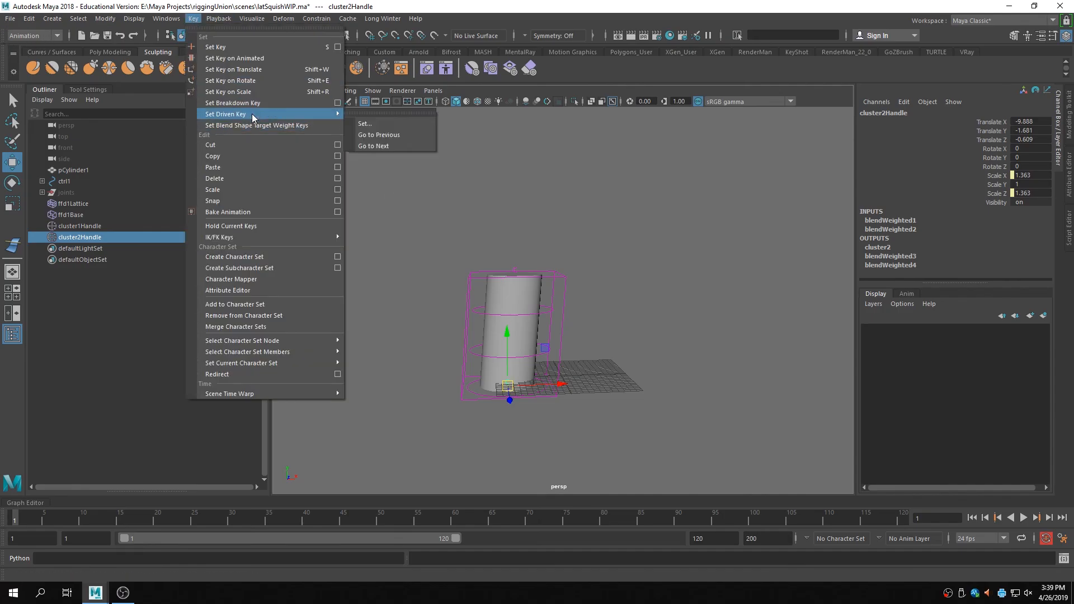
pyautogui.click(401, 126)
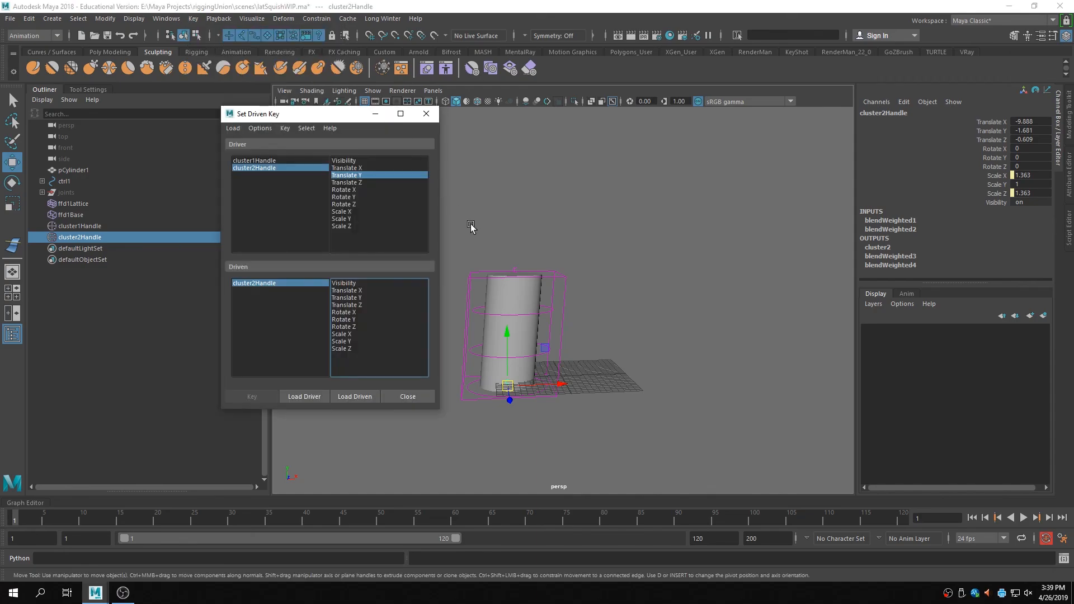
pyautogui.click(426, 114)
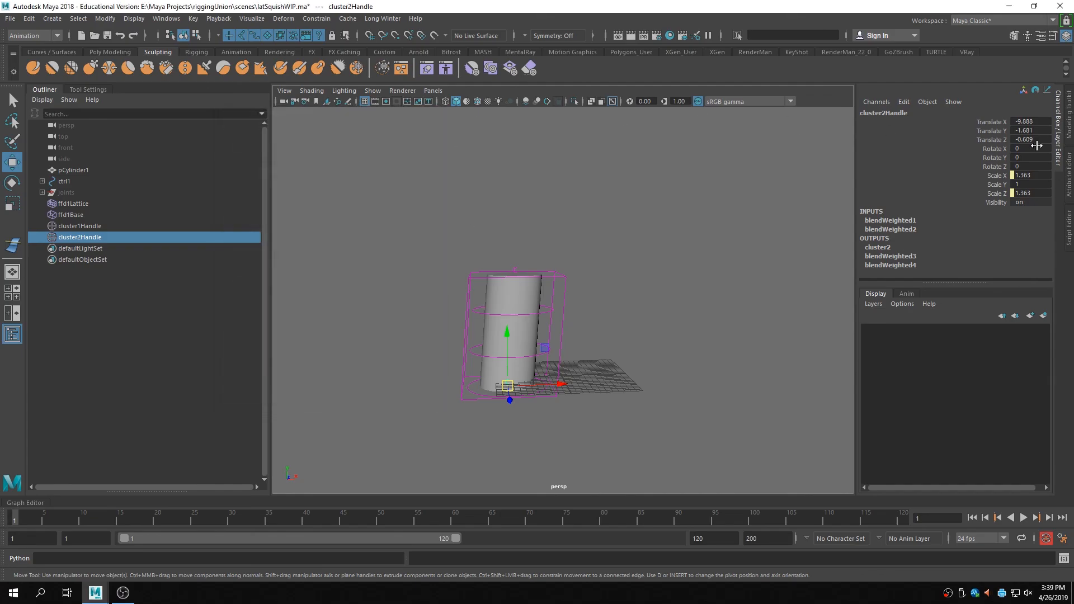
# - Open Set Driven Key for cluster2Handle's Translate X channel, close it without keying, and clear the selection
pyautogui.click(996, 122)
pyautogui.rightClick(992, 122)
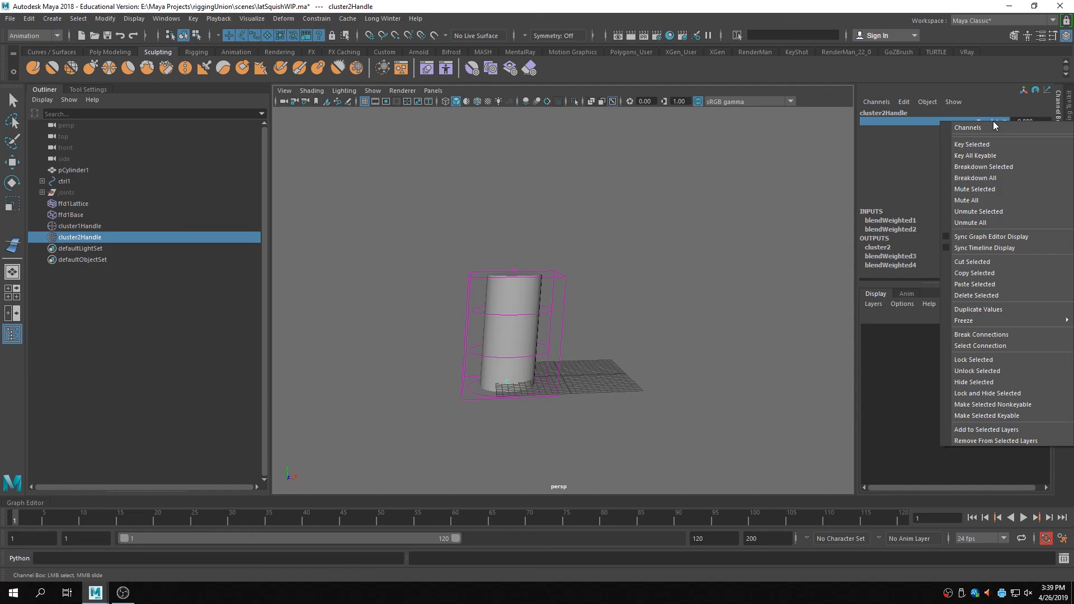
pyautogui.click(904, 102)
pyautogui.click(932, 125)
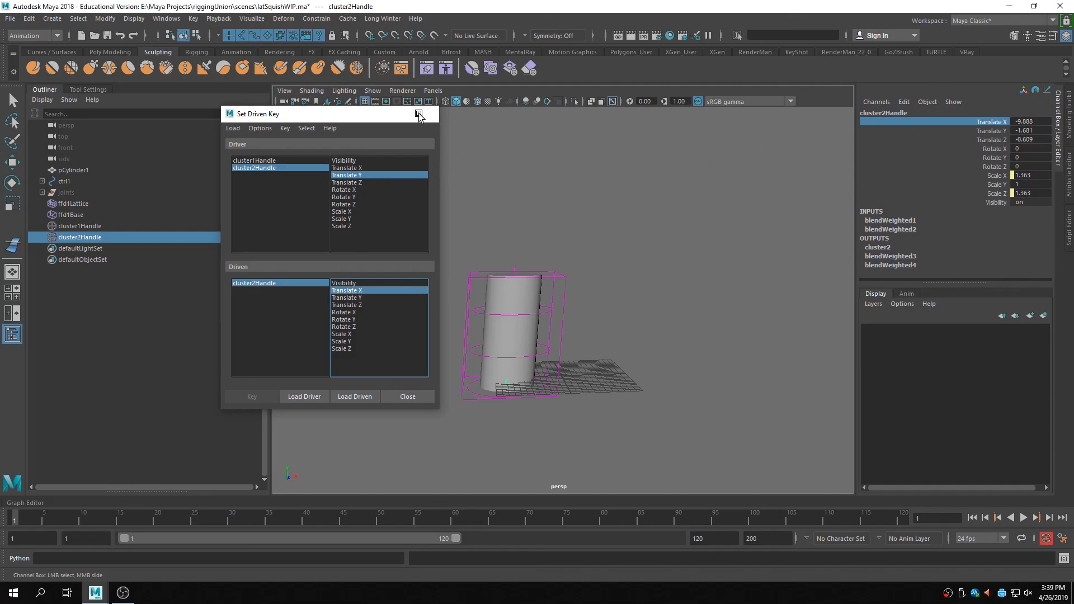
pyautogui.click(427, 113)
pyautogui.click(630, 288)
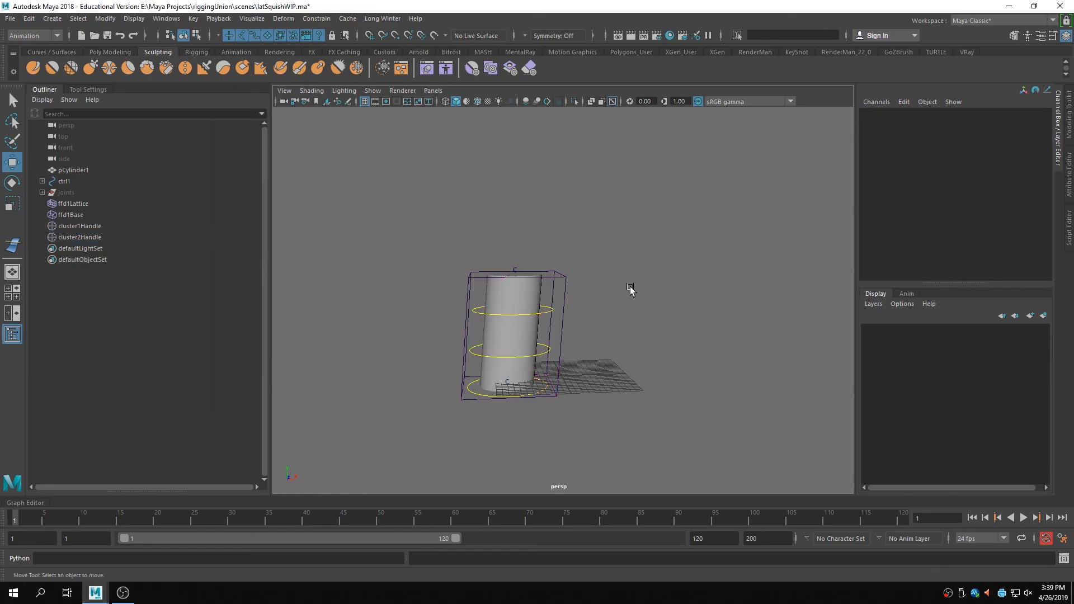